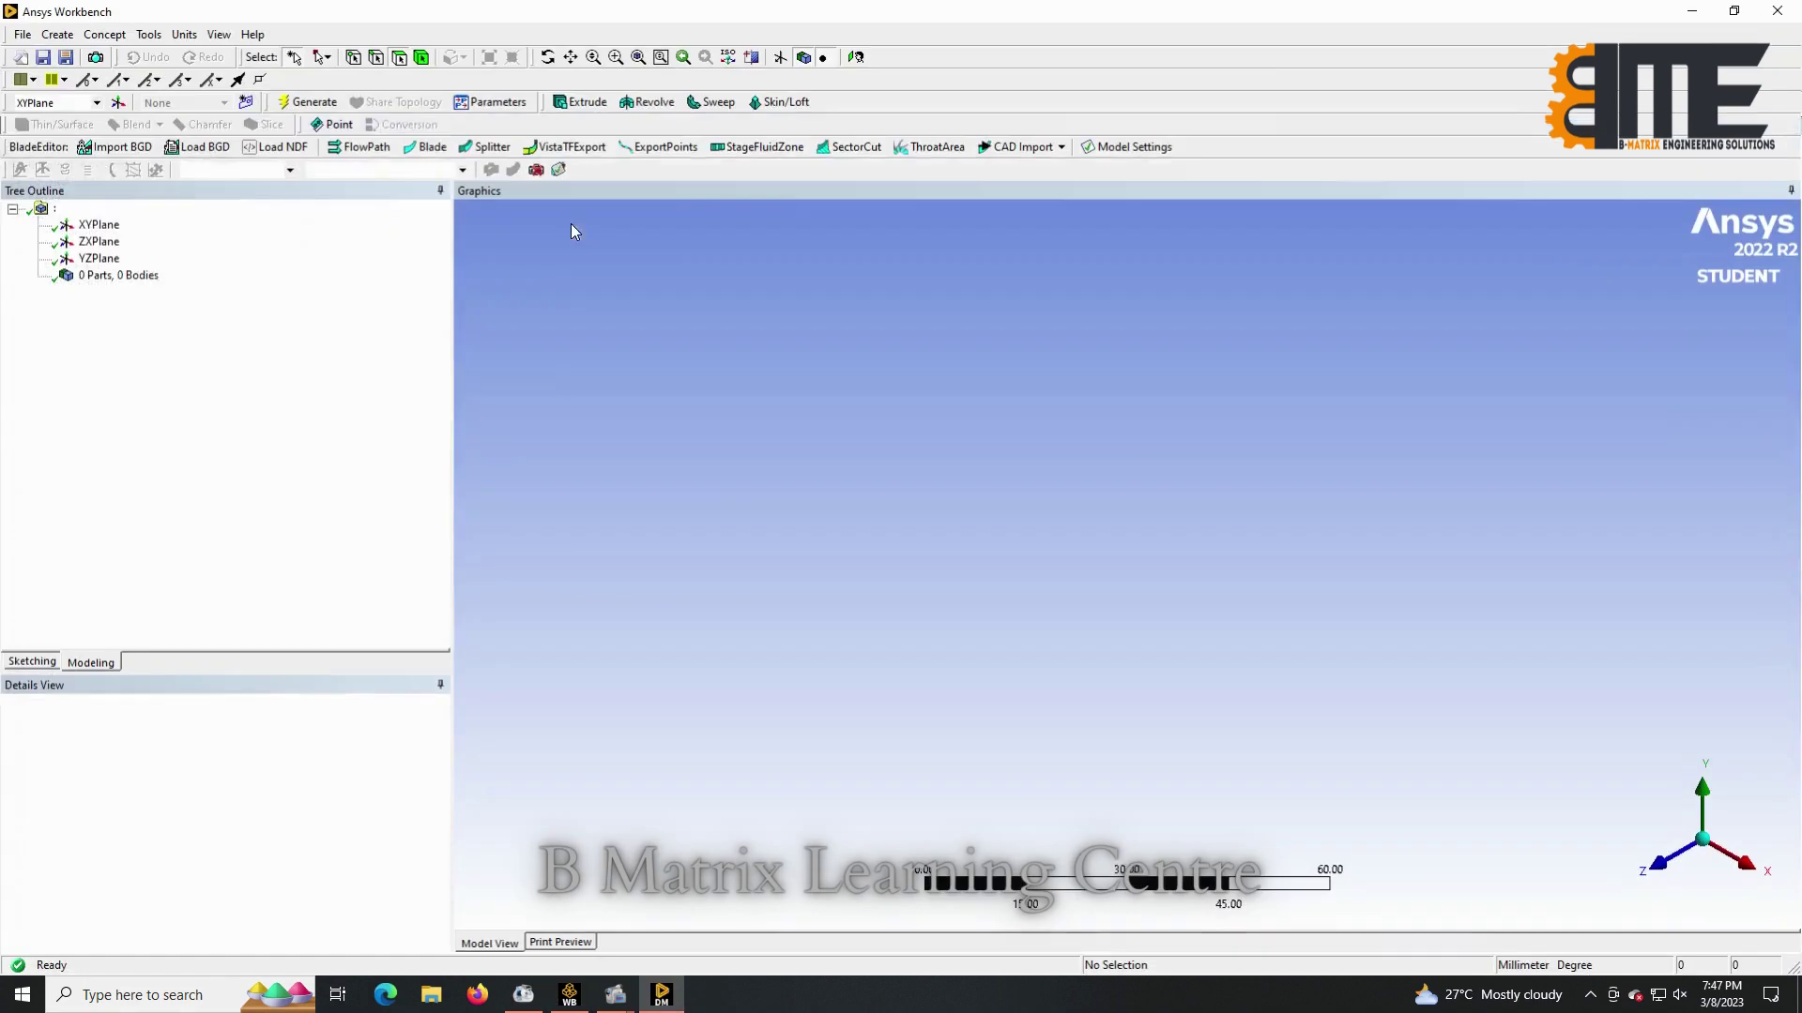
Orient the view normal to the XYPlane and set the model's length units to millimetres.
click(94, 224)
right_click(98, 226)
click(120, 235)
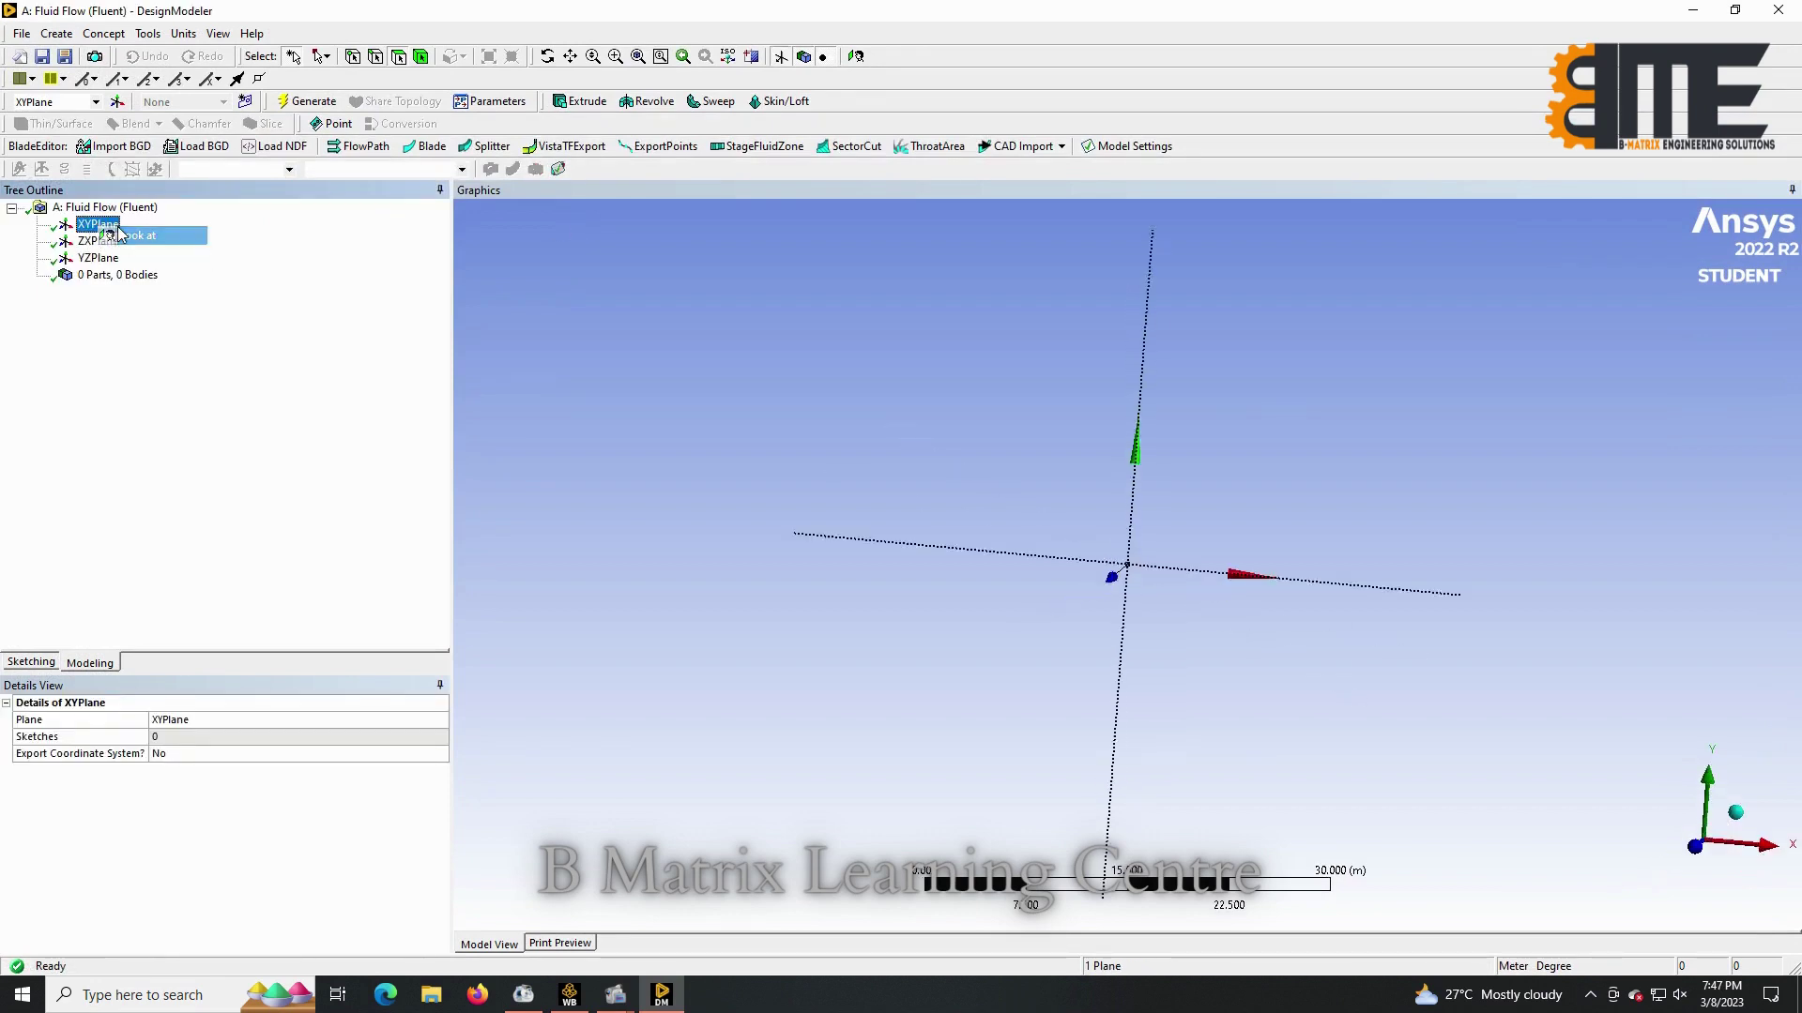
click(147, 34)
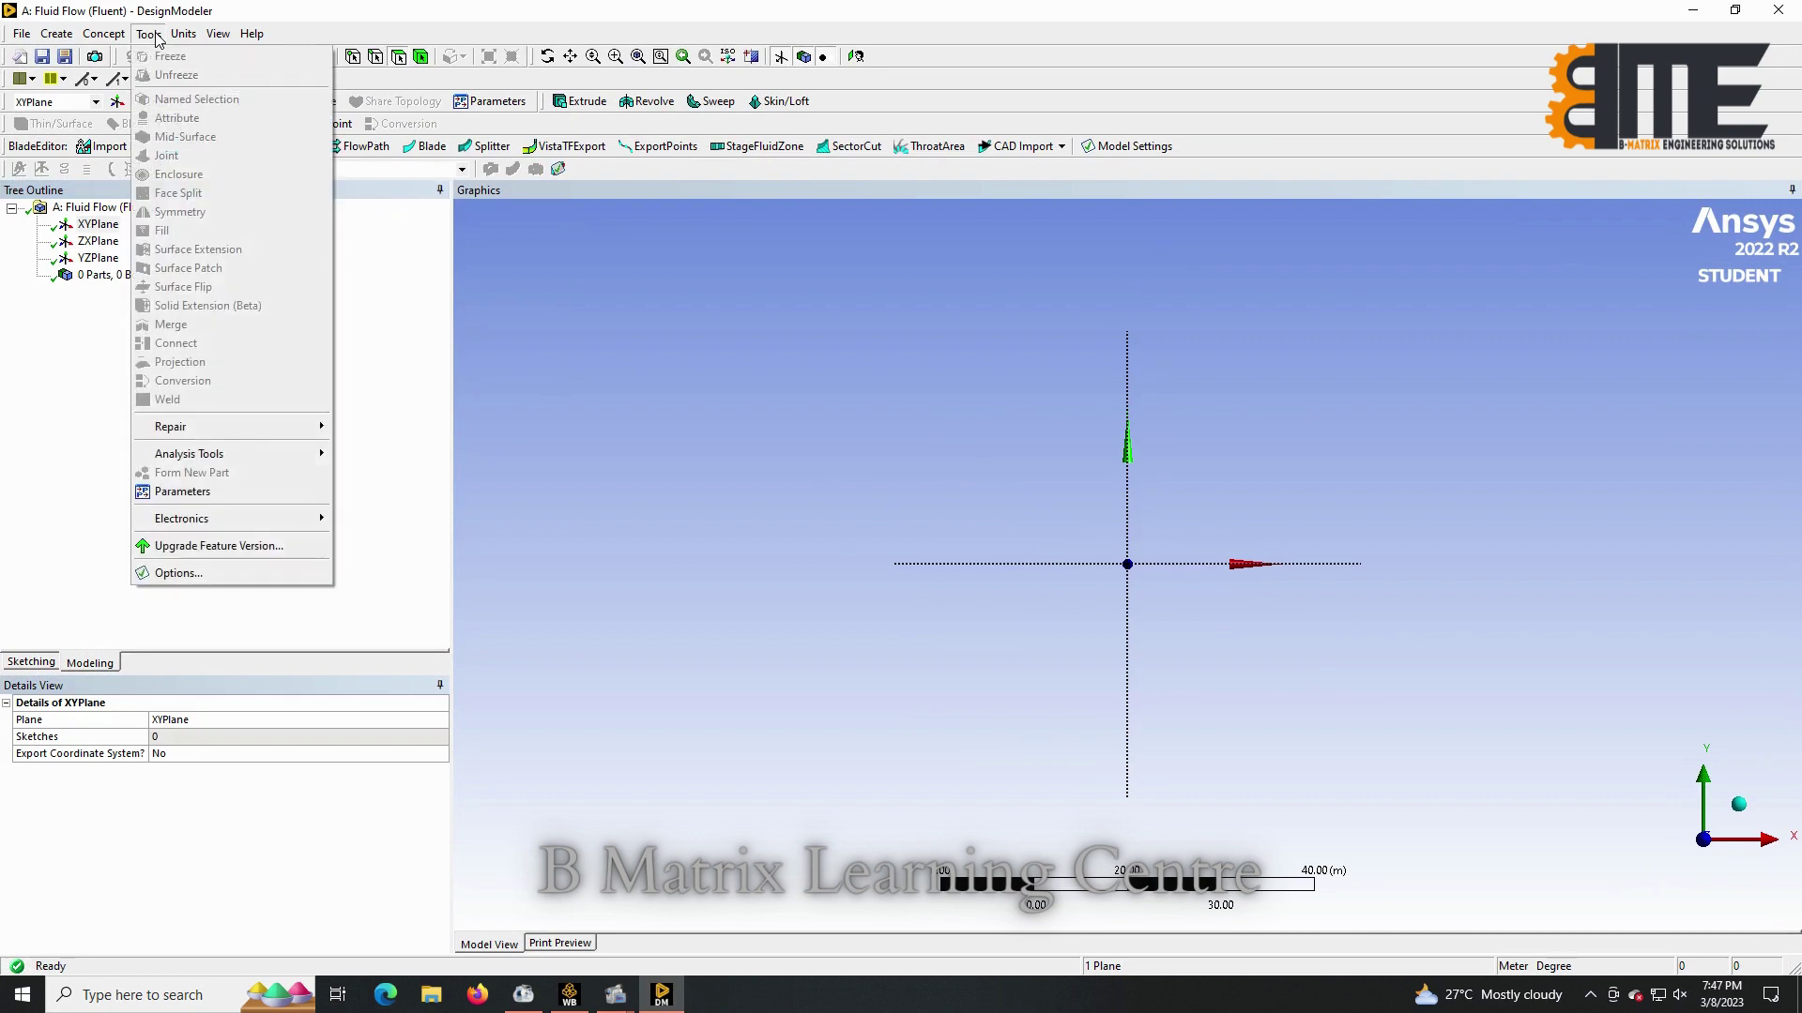
mouse_move(183, 34)
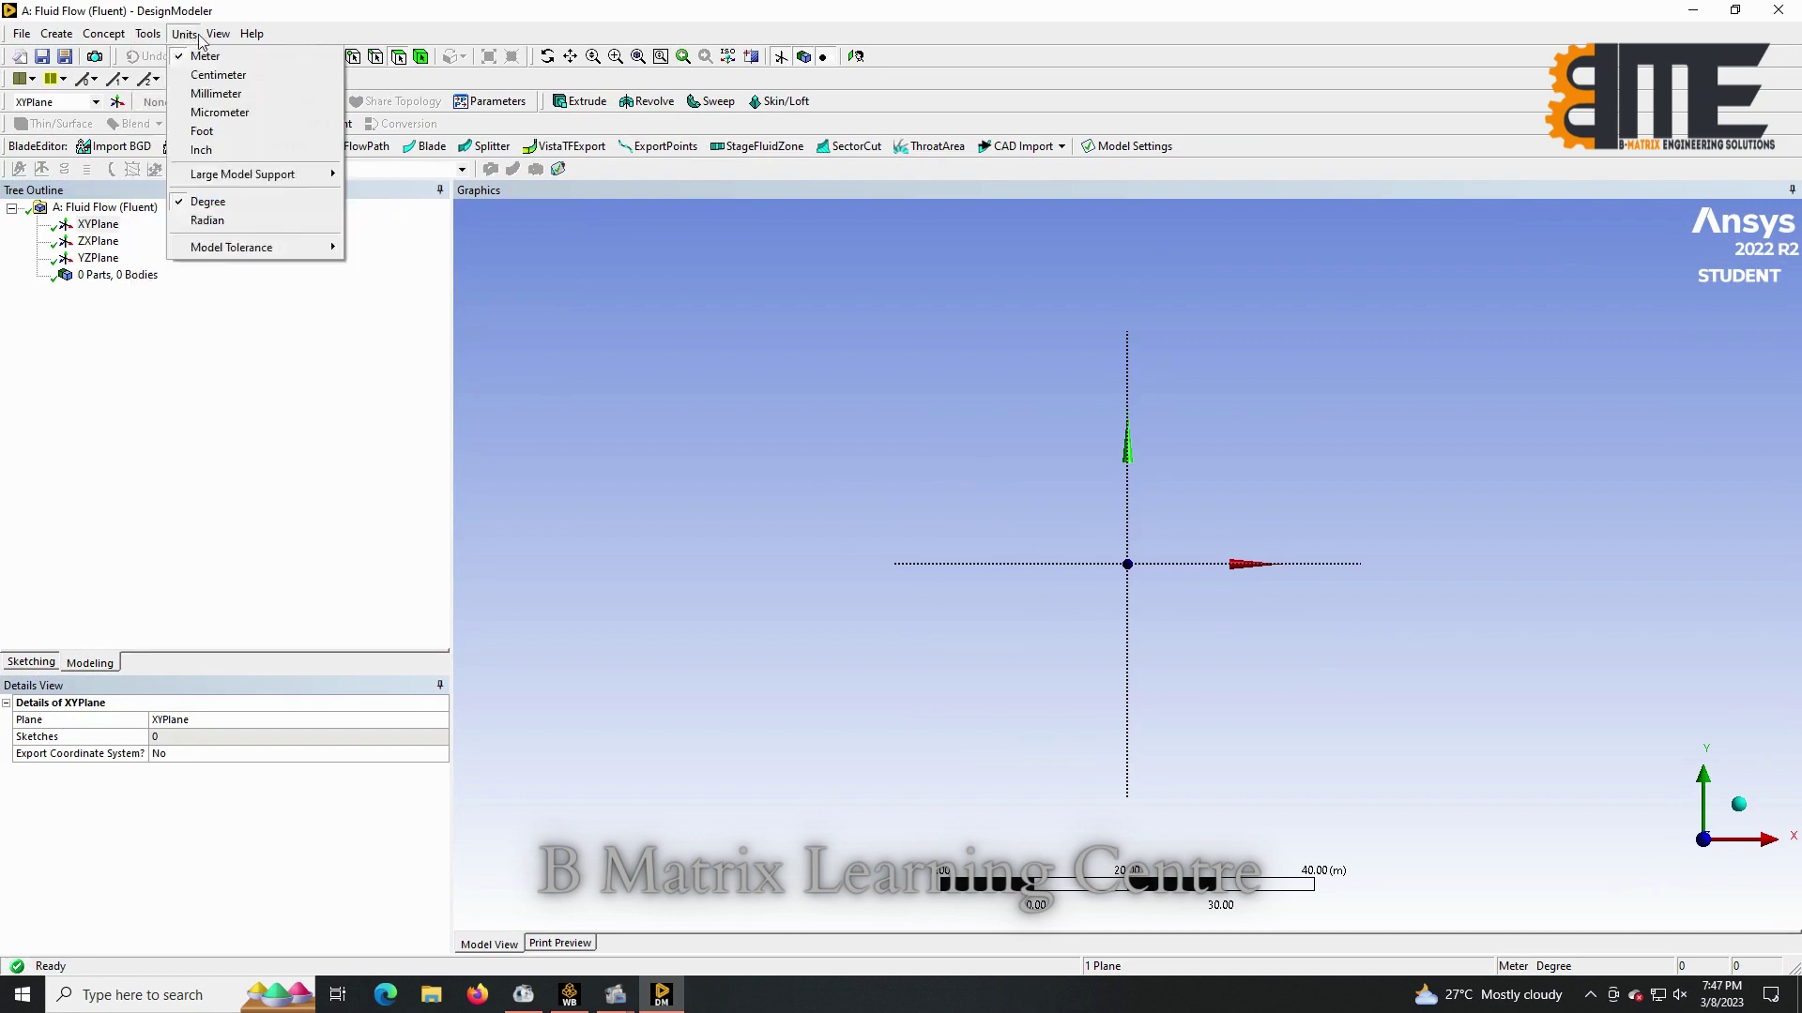
click(211, 94)
Sketch a circle about 104 mm in diameter on the XYPlane, centred on the origin.
click(47, 668)
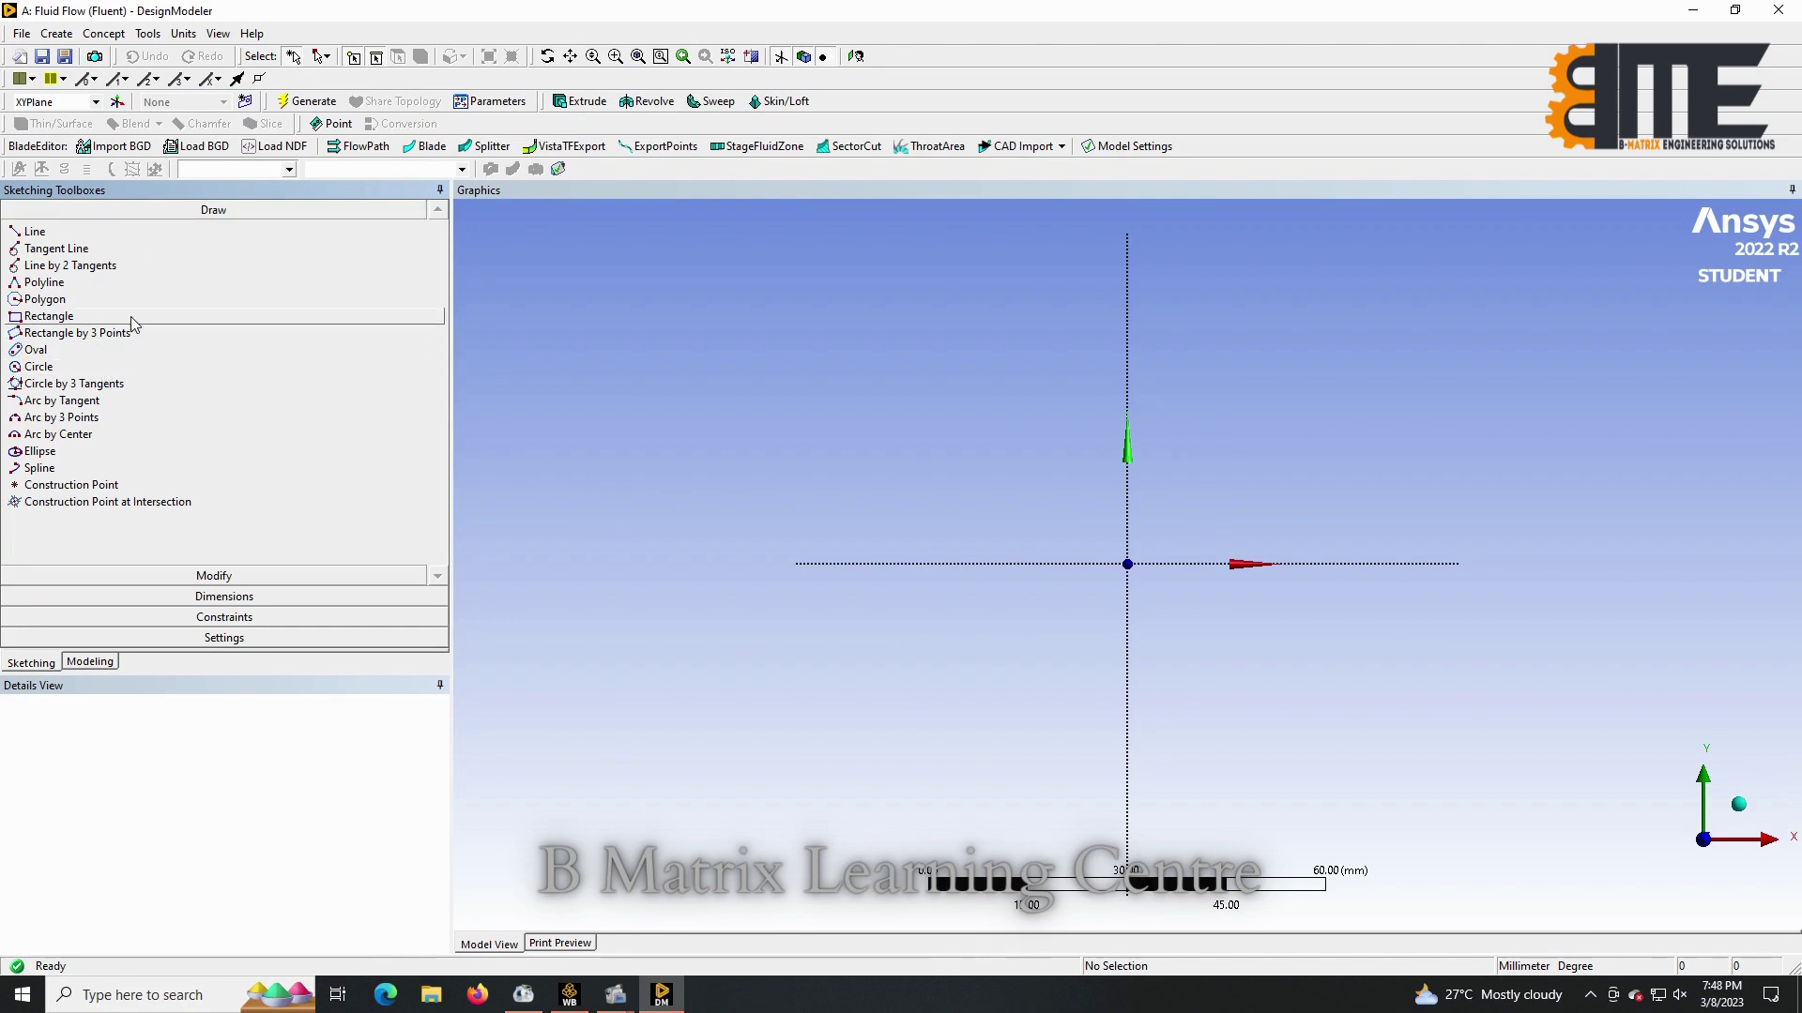
click(105, 368)
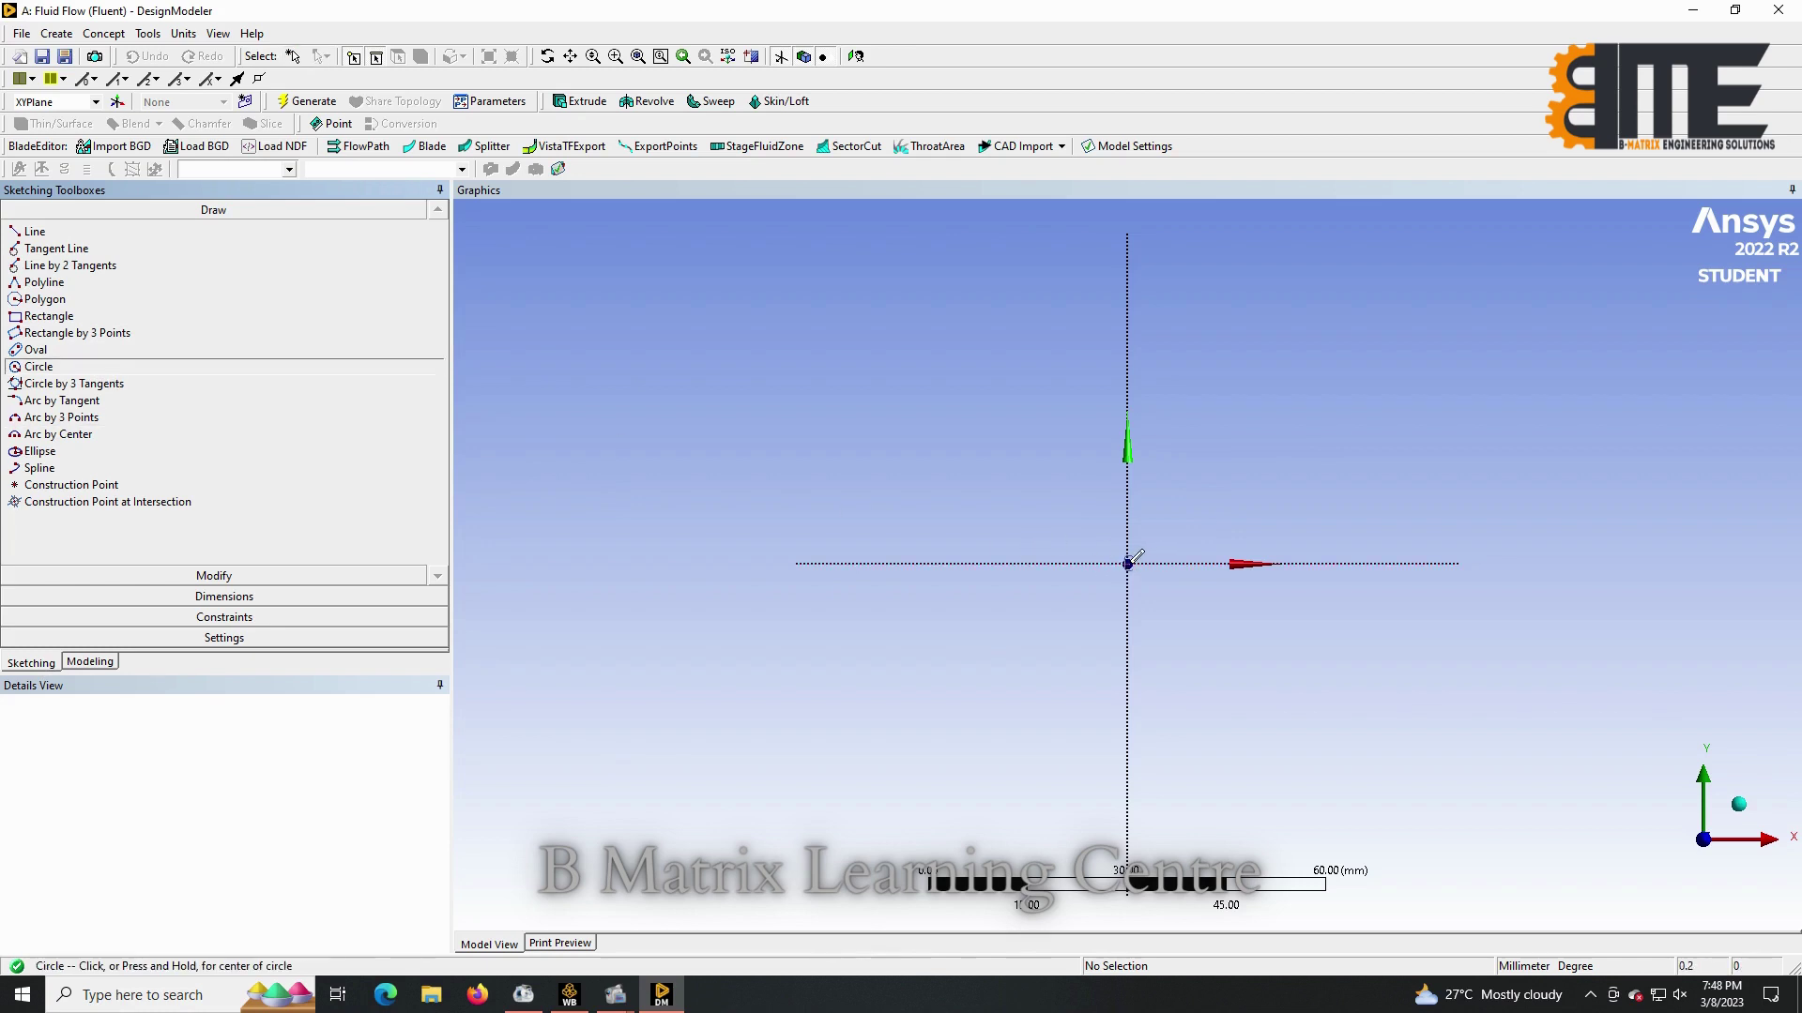
click(1128, 563)
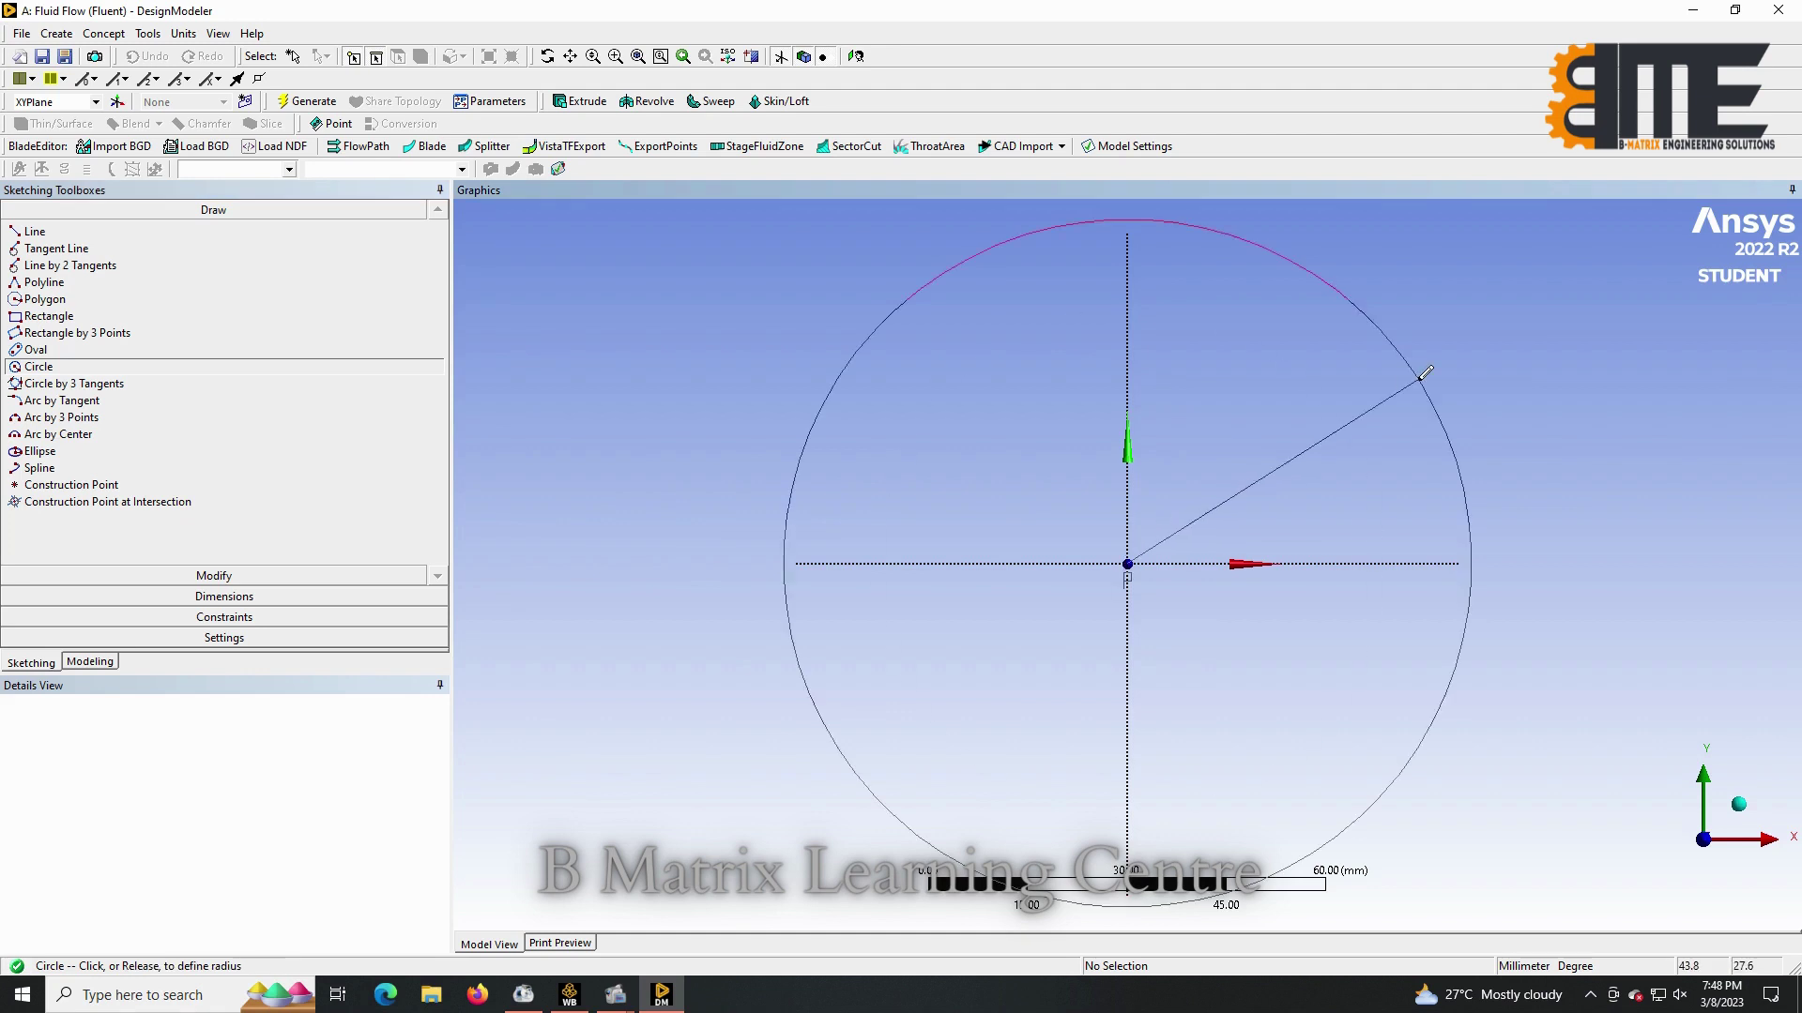
click(1417, 376)
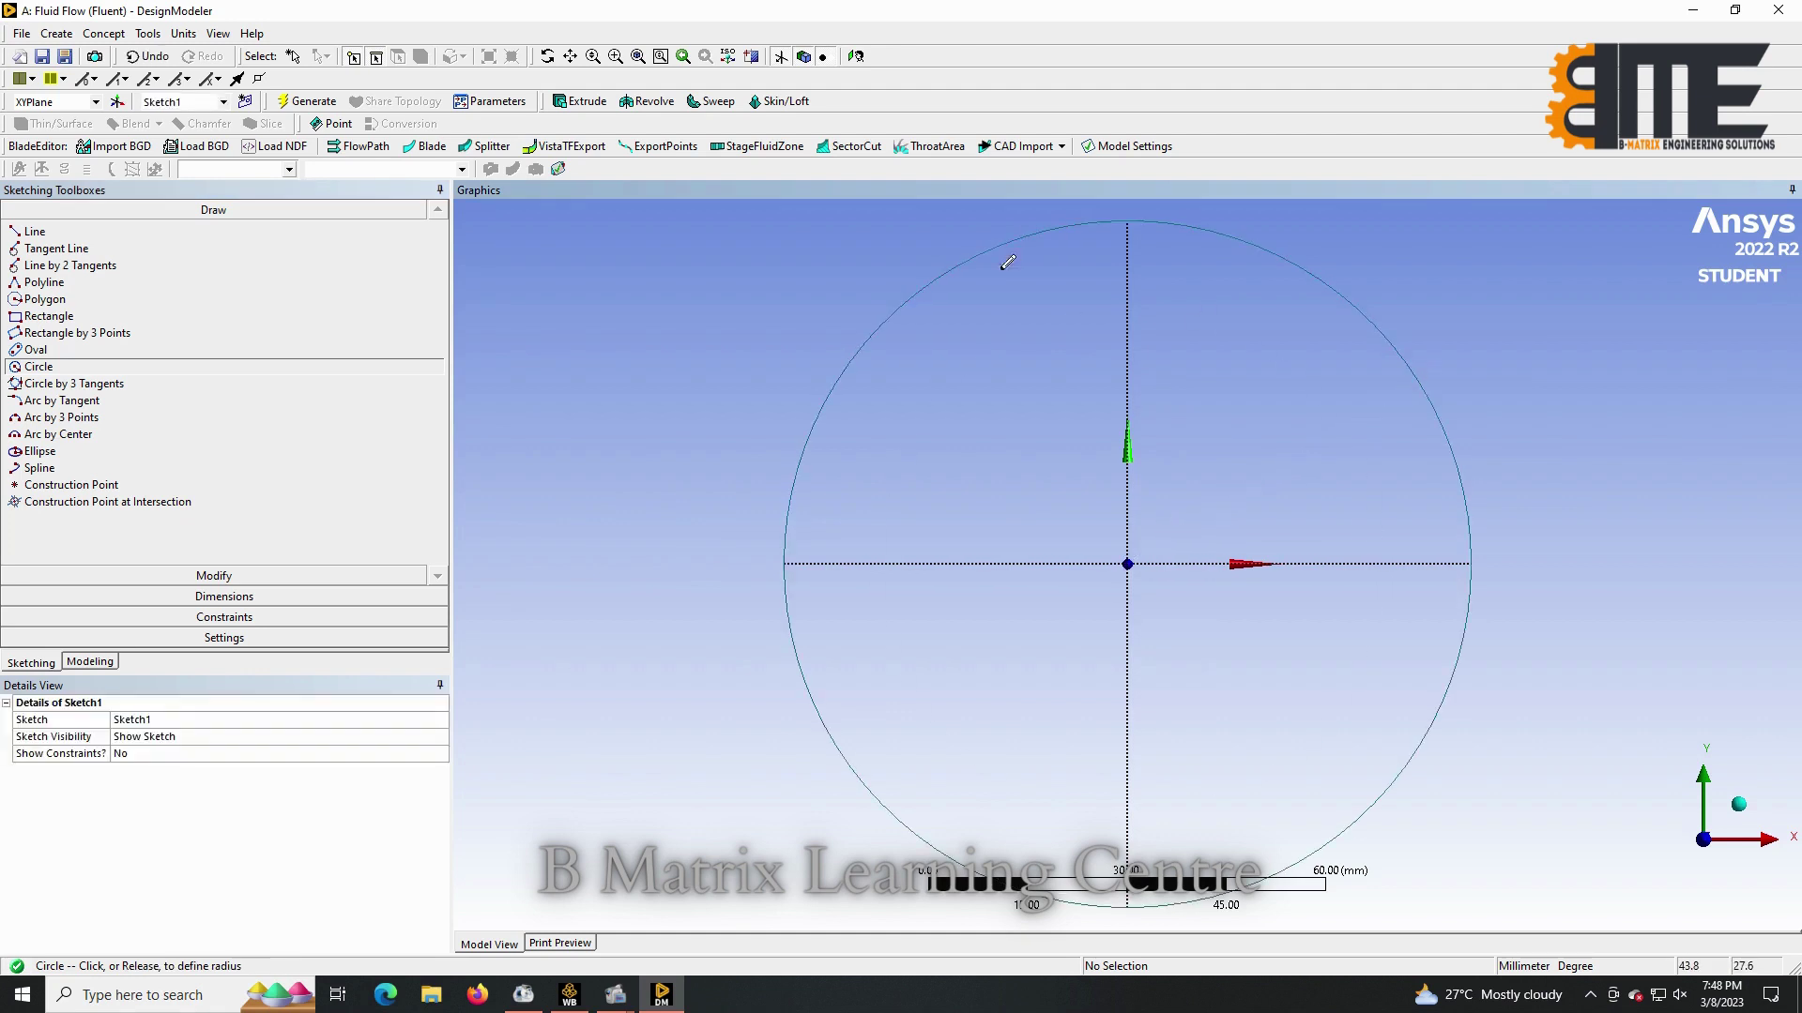
Dimension the circle's diameter and set it to 100 mm.
click(254, 594)
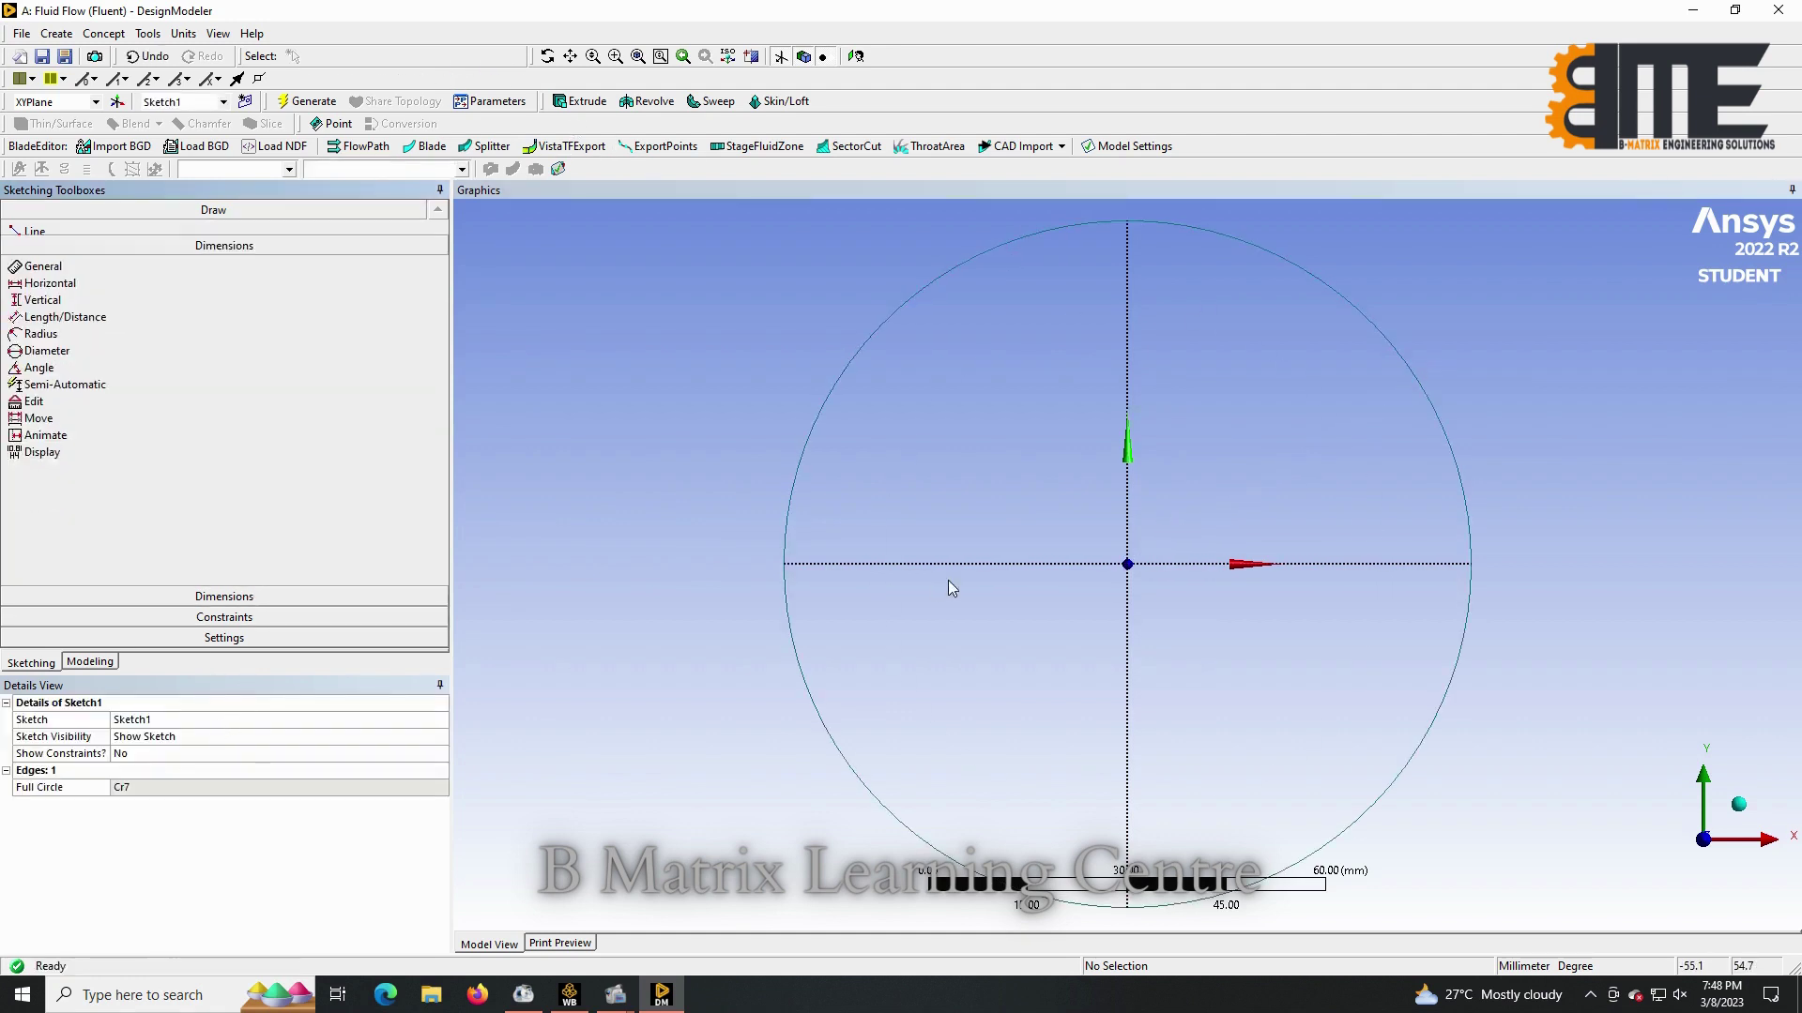
click(801, 471)
click(701, 451)
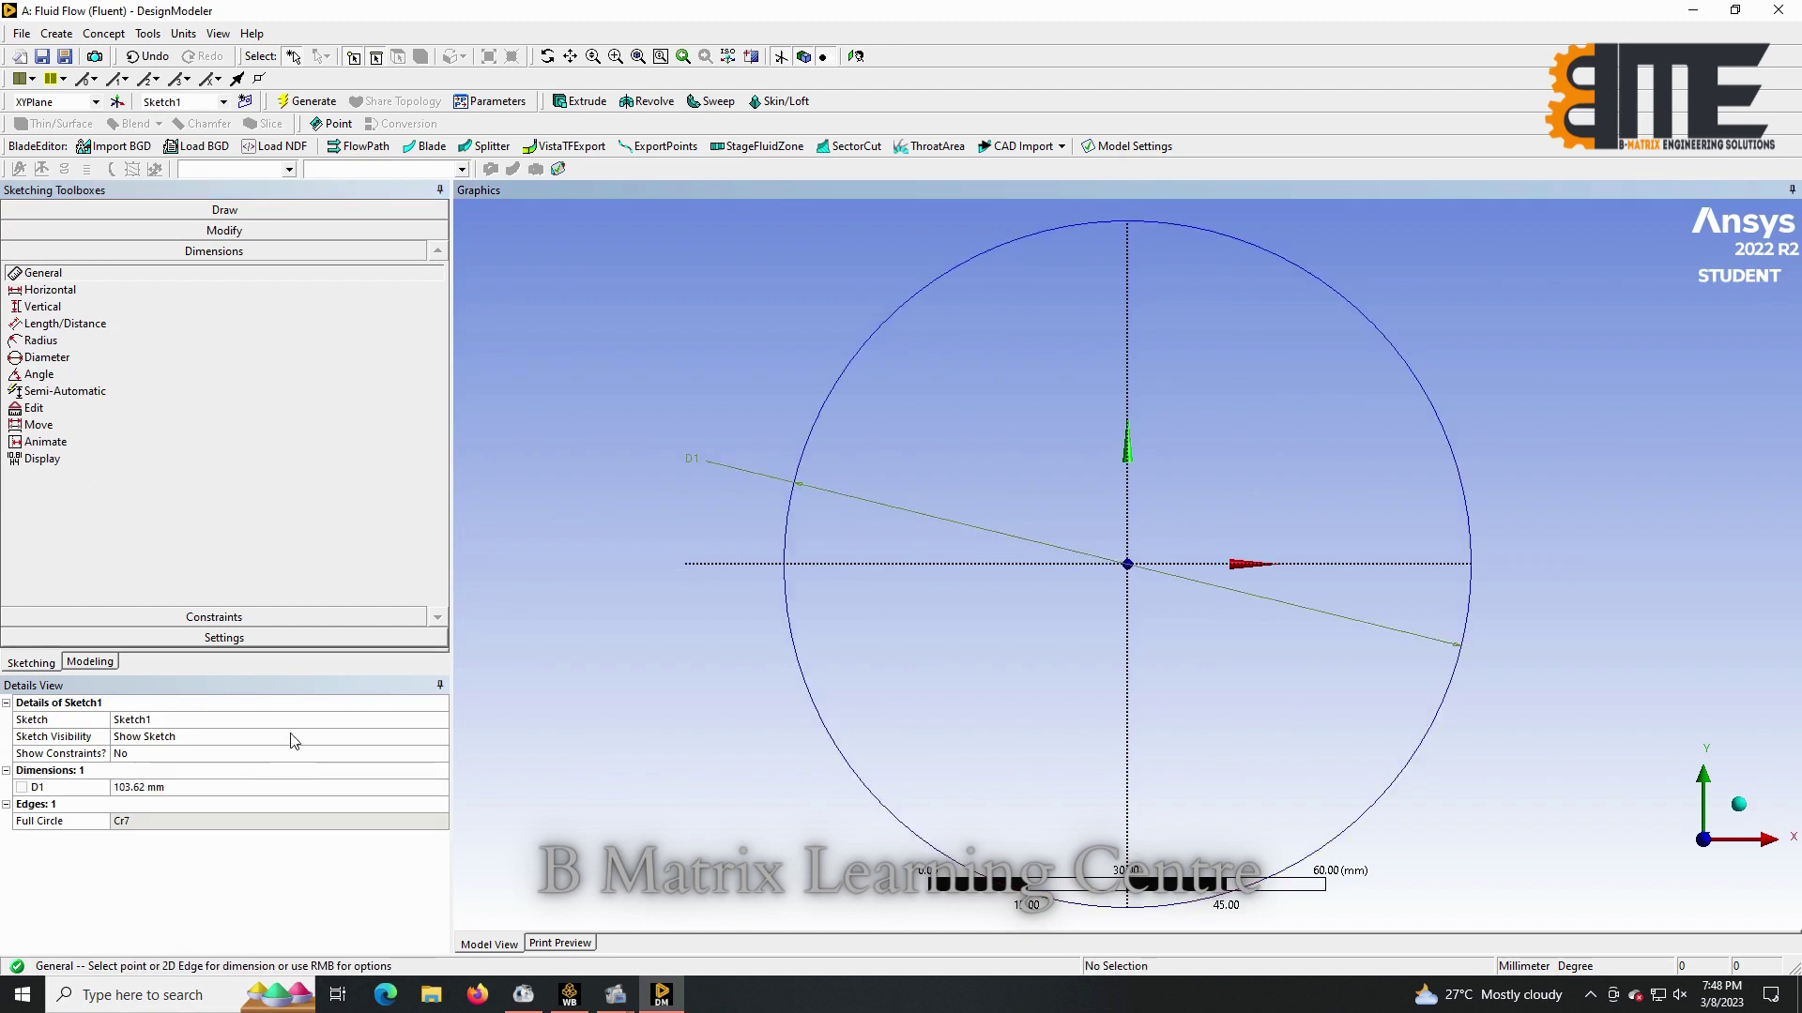
click(239, 786)
text(100)
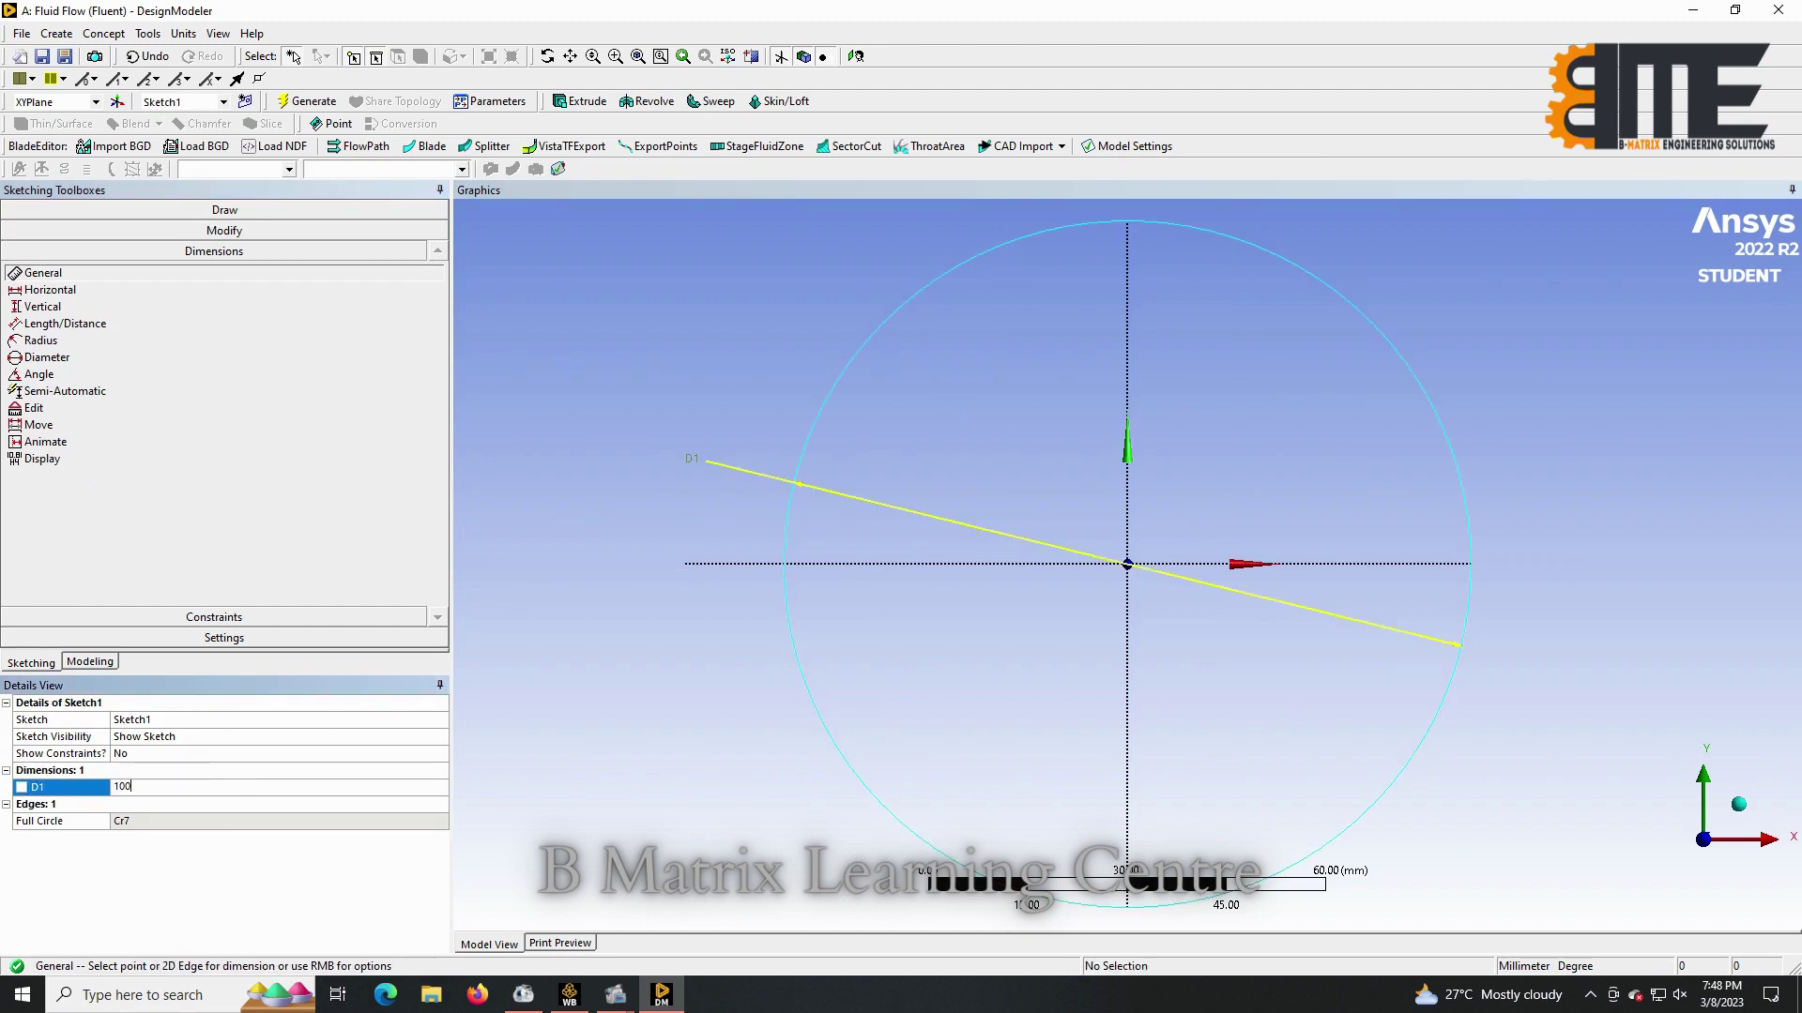
key(Return)
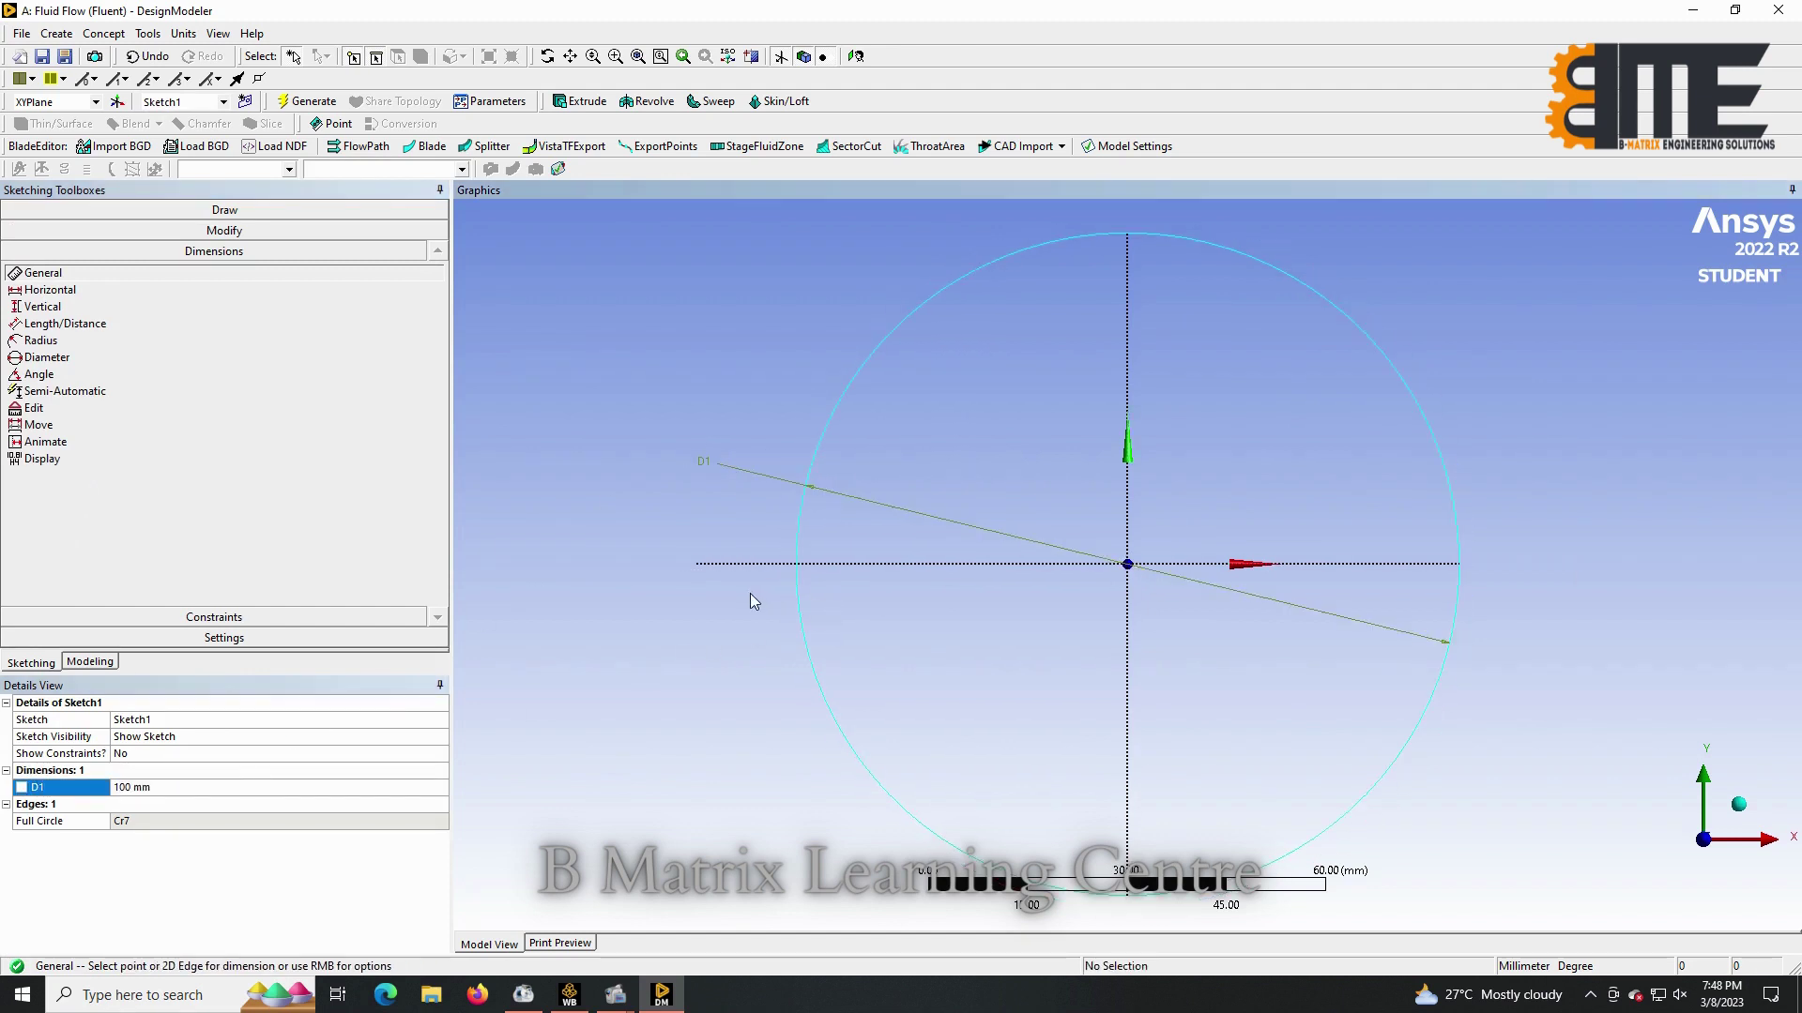
scroll(751, 593, down, 2)
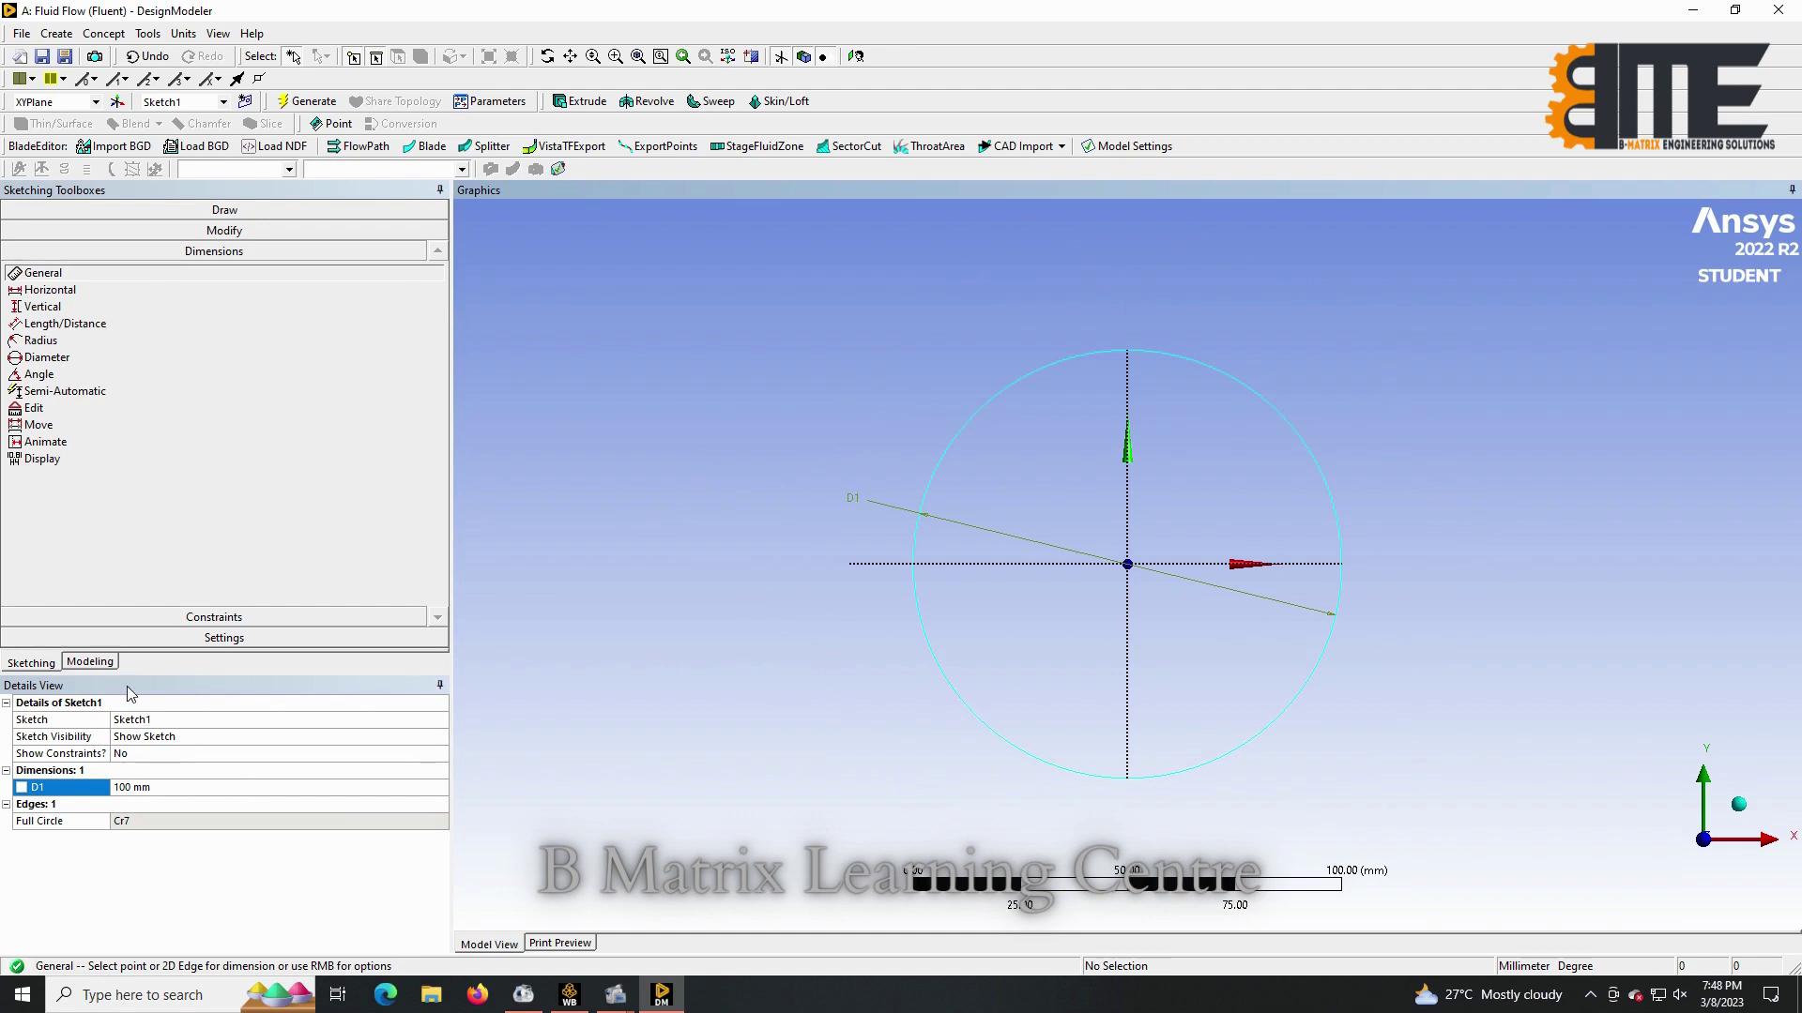
Extrude Sketch1 as added material to a depth of 300 mm and generate the solid cylinder.
click(101, 664)
click(37, 225)
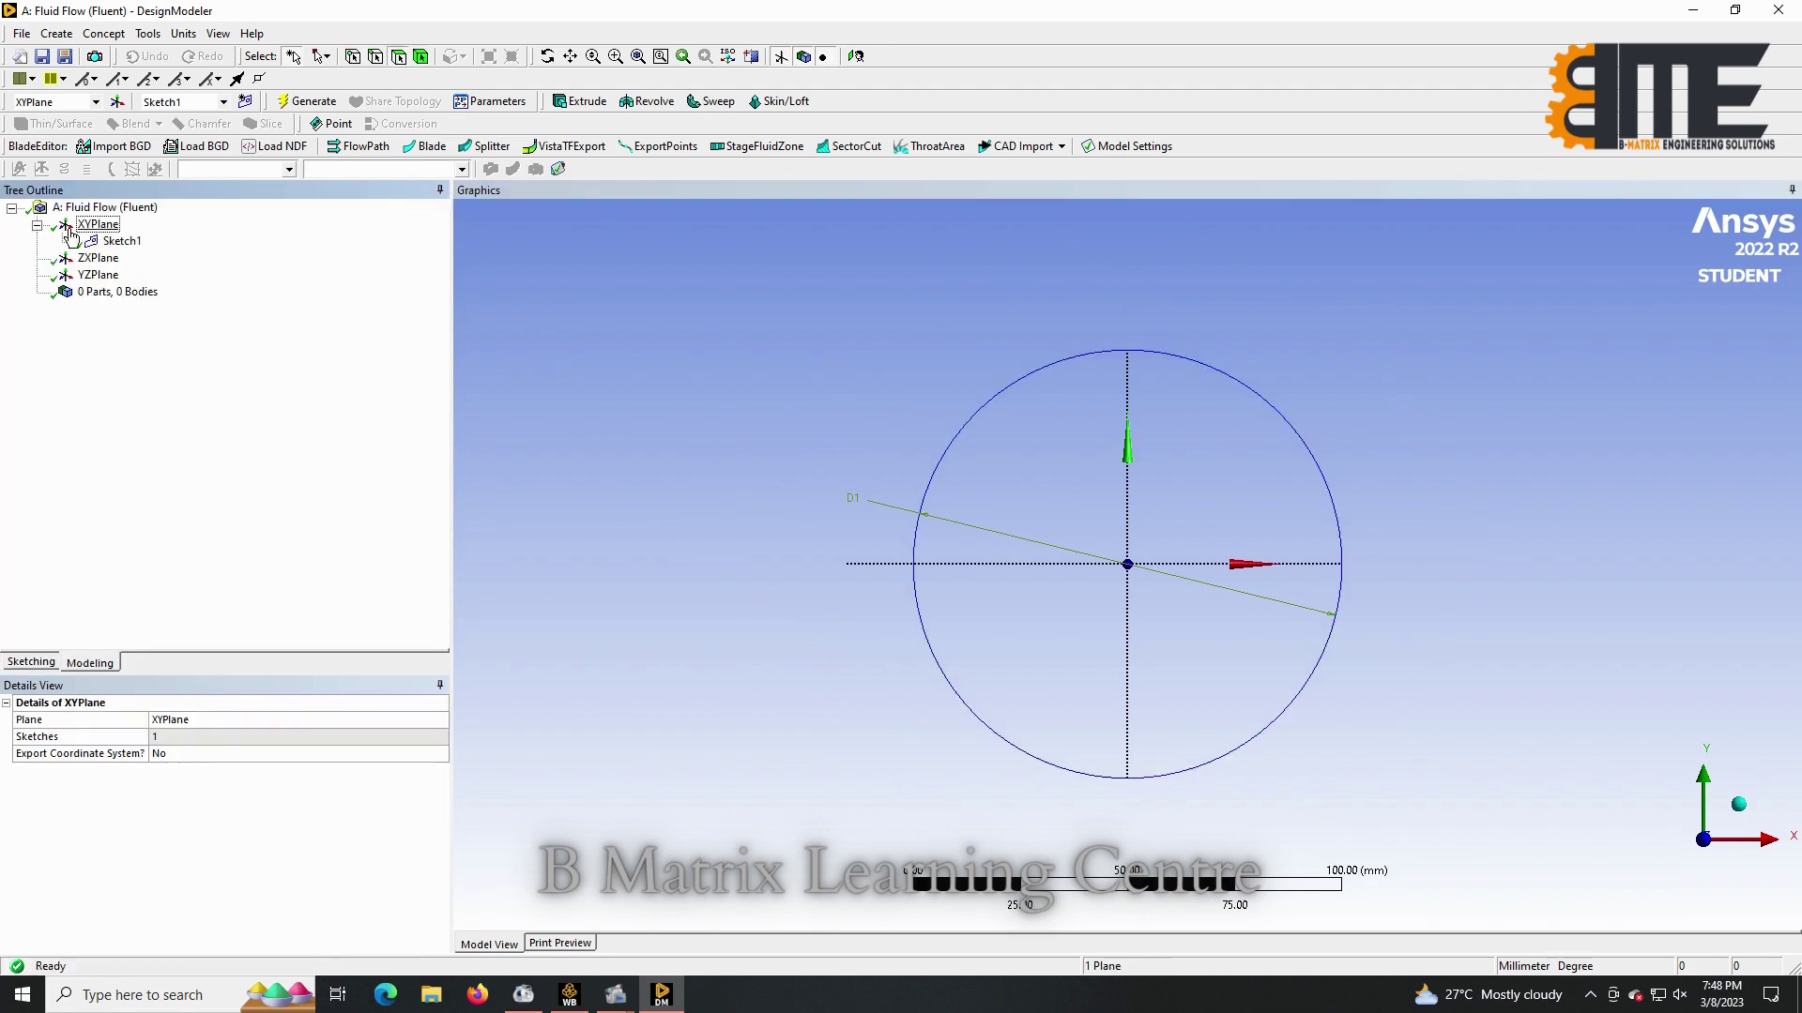
click(122, 241)
middle_drag(1351, 483, 1201, 534)
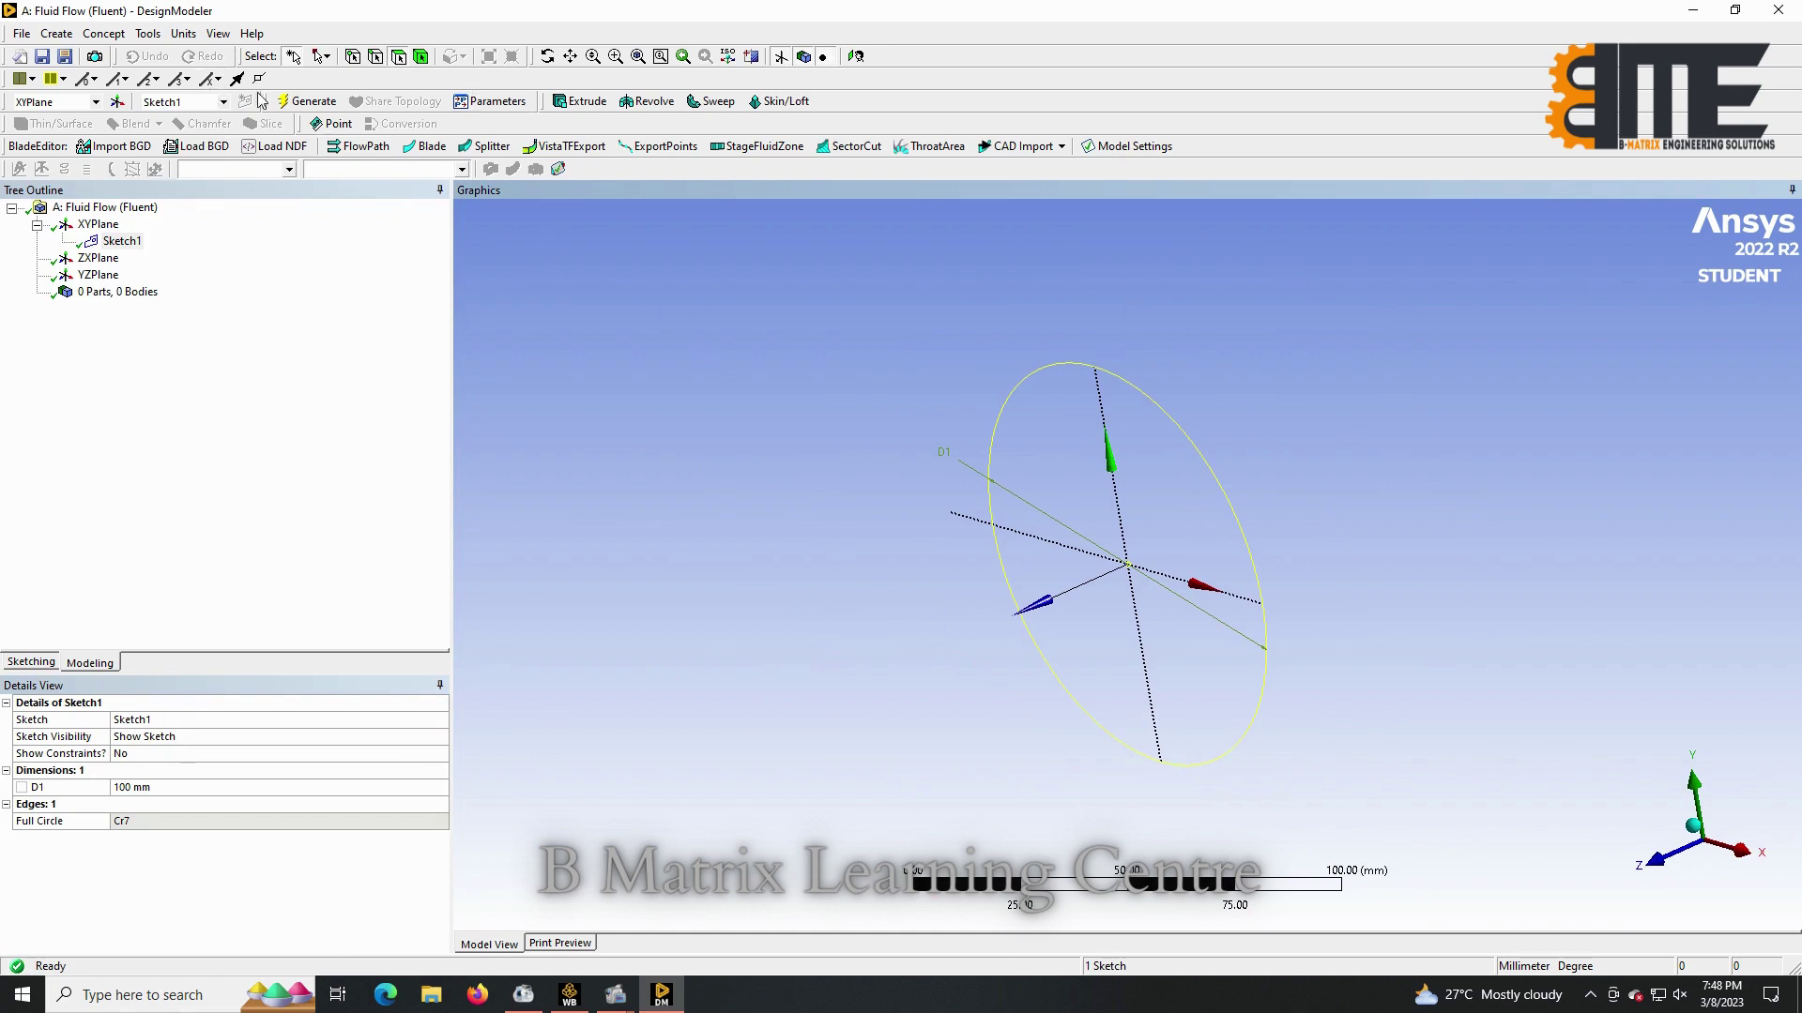
click(575, 101)
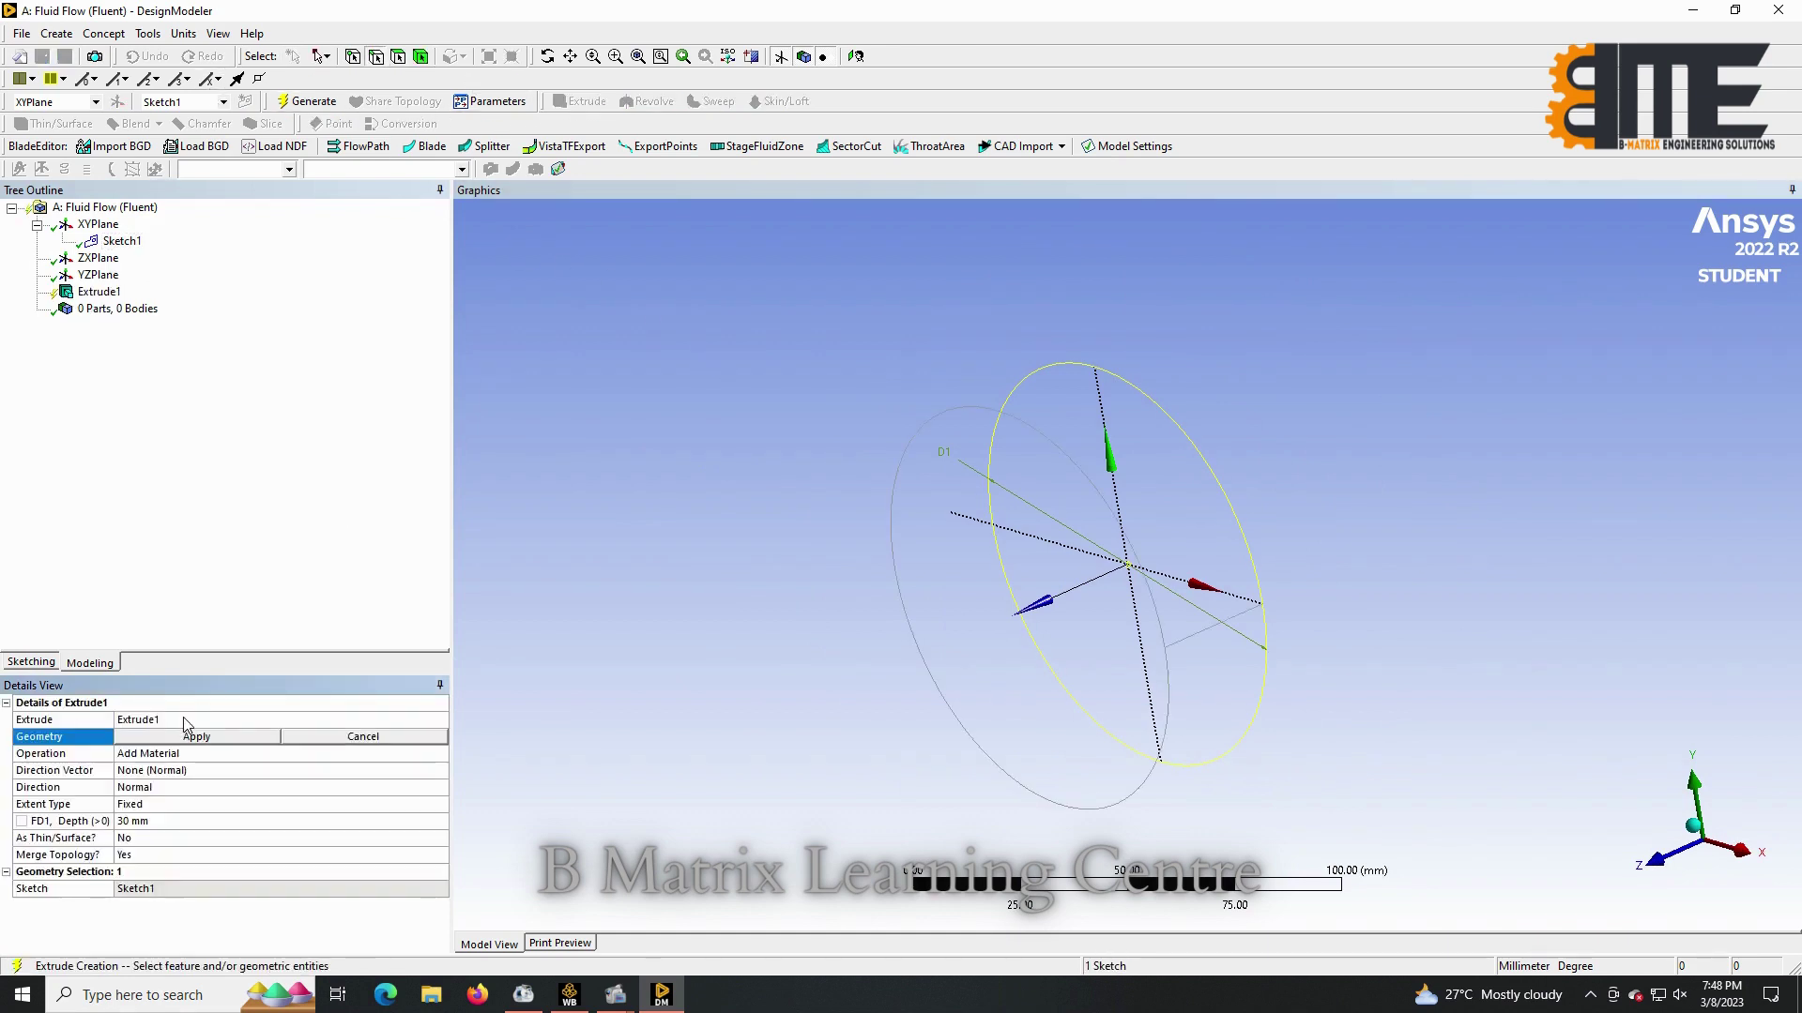
click(170, 822)
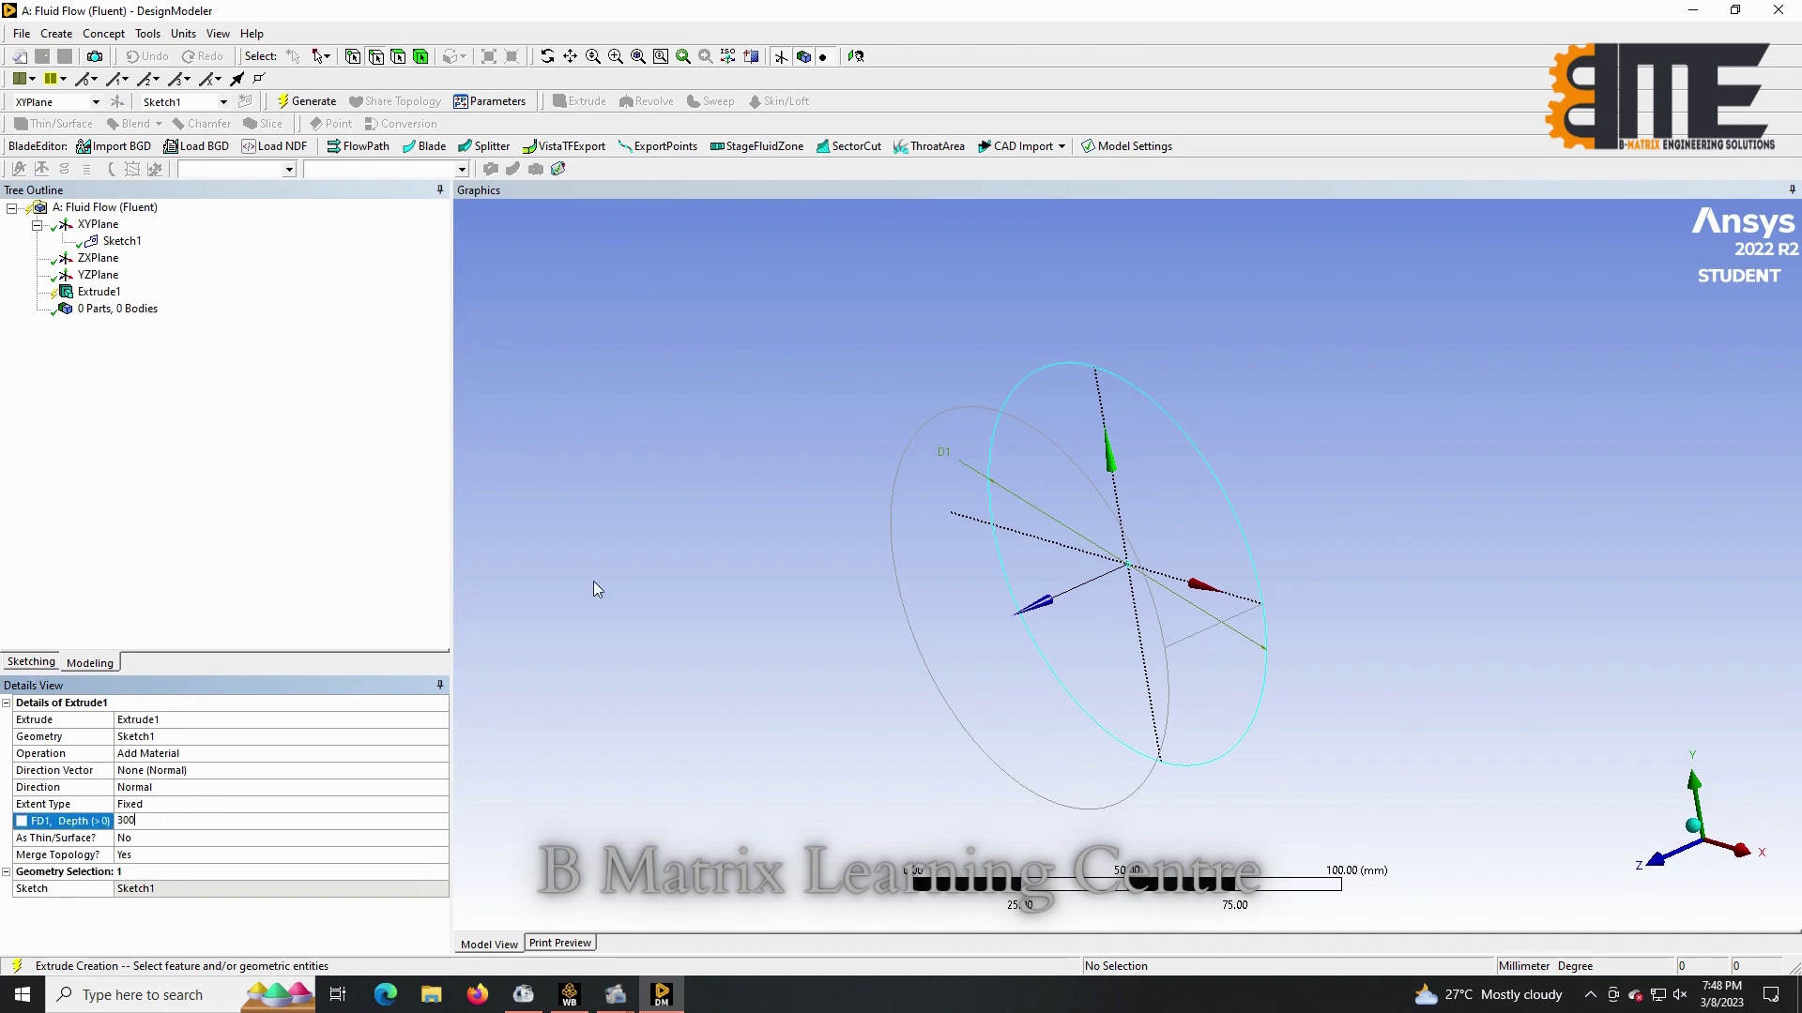
key(Return)
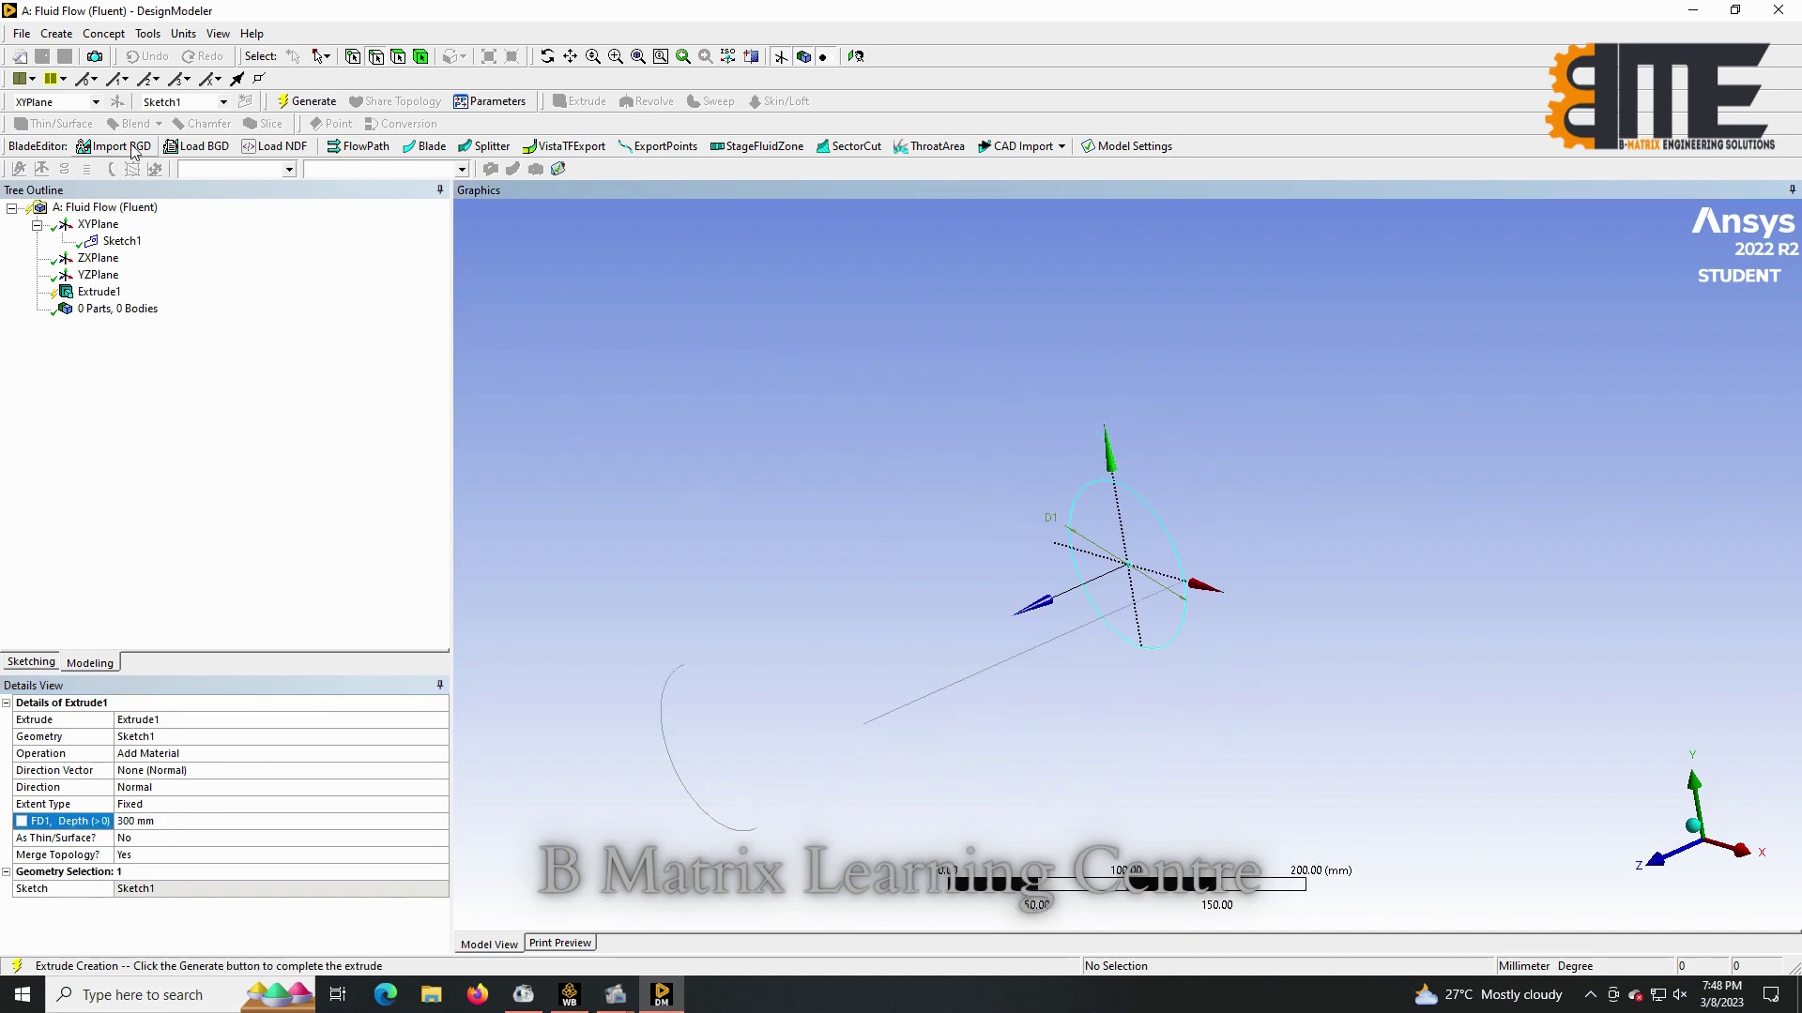
click(306, 101)
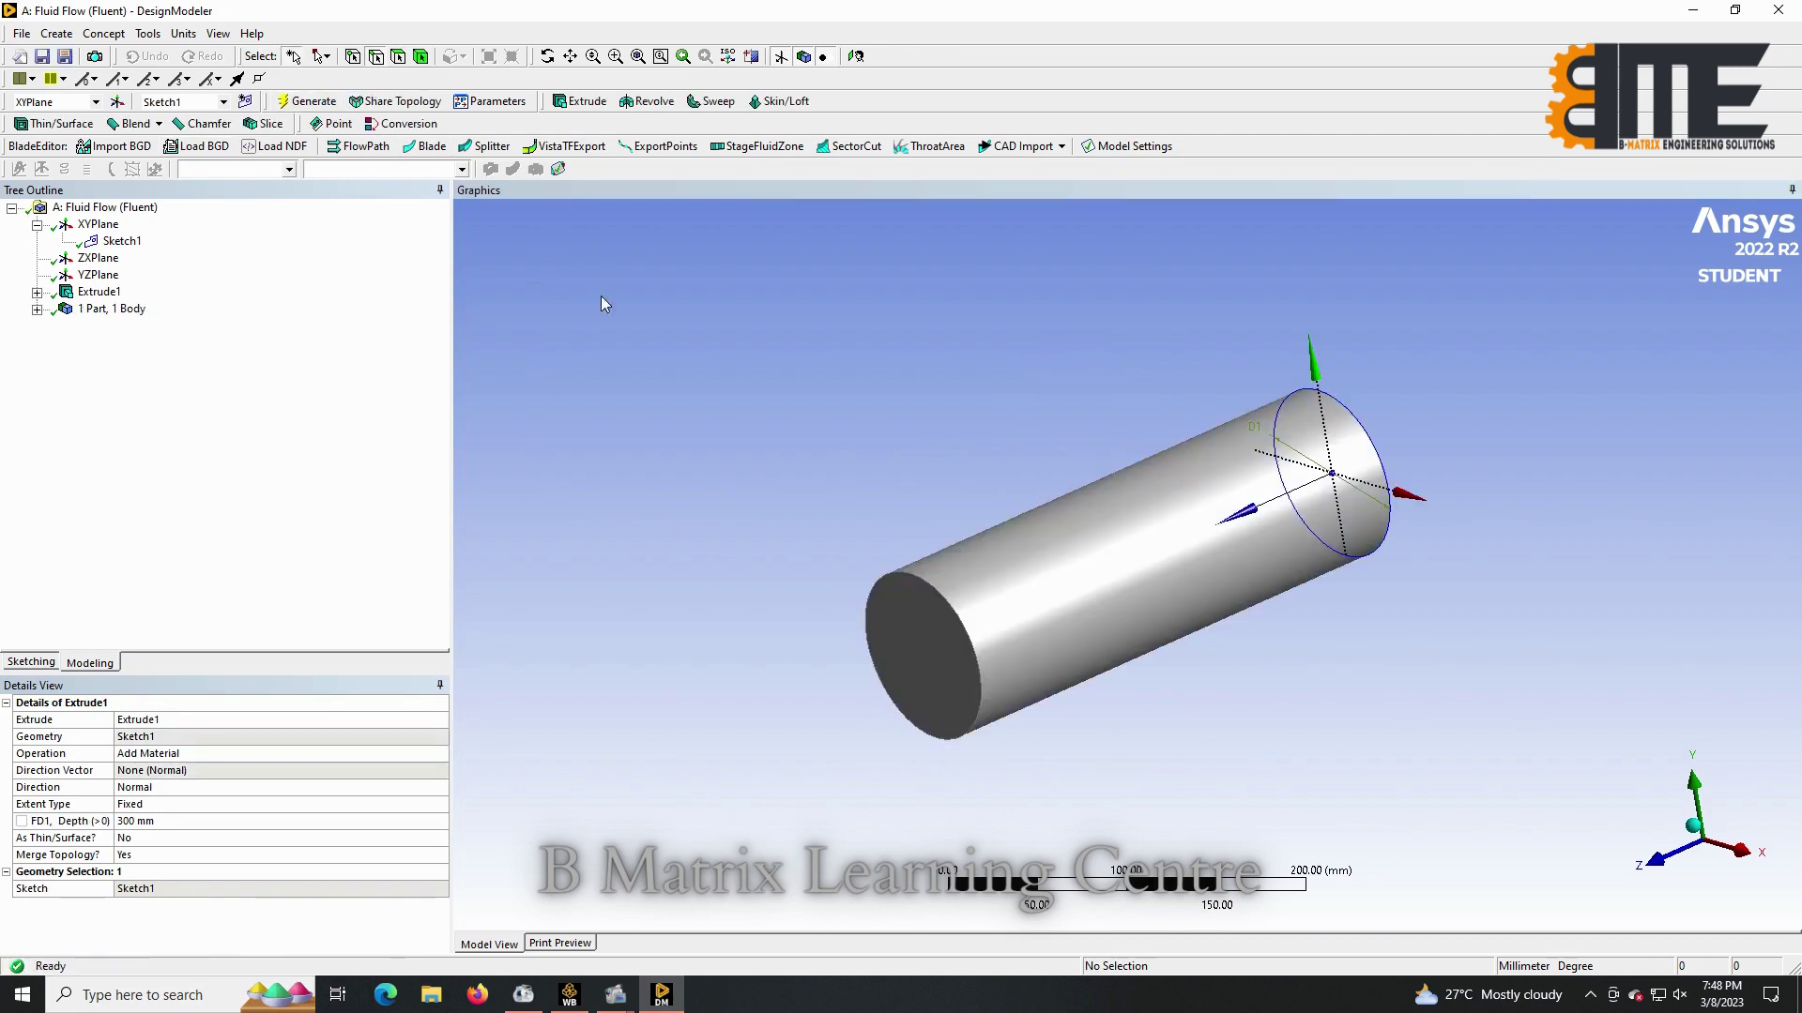
Create a second sketch on the XYPlane and orient the view normal to it.
middle_drag(1556, 435, 1076, 521)
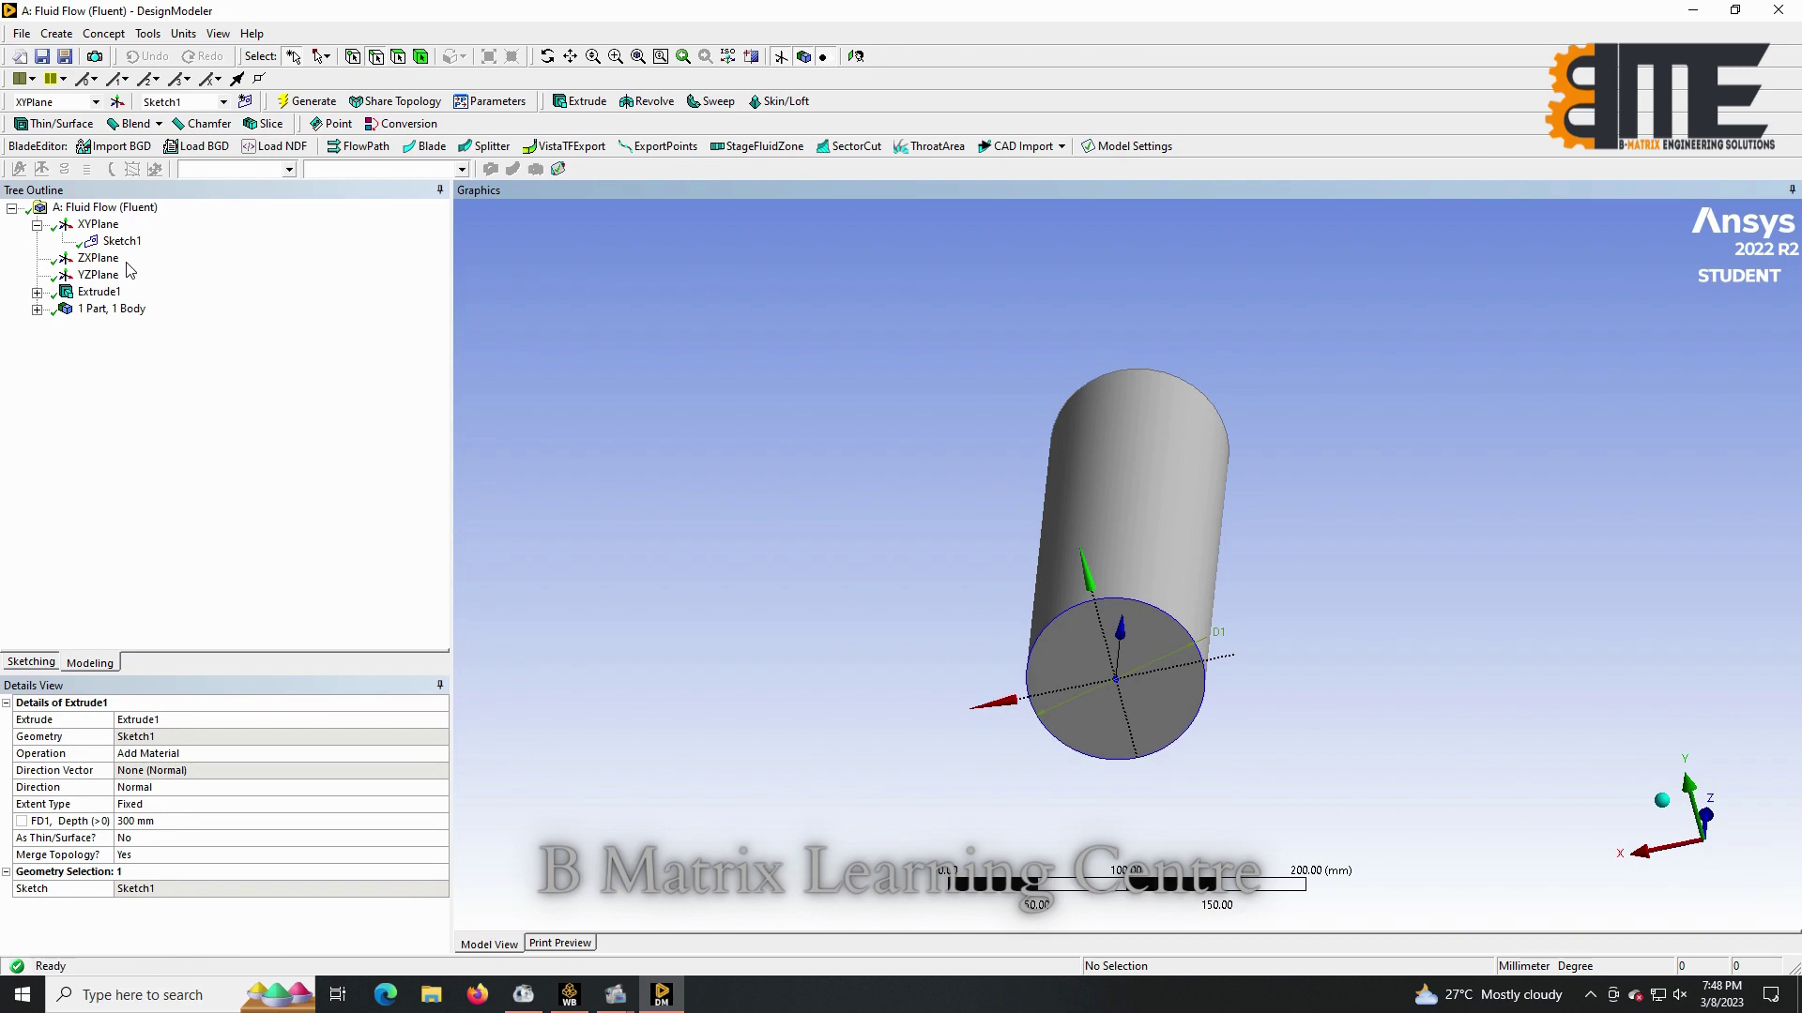
click(102, 229)
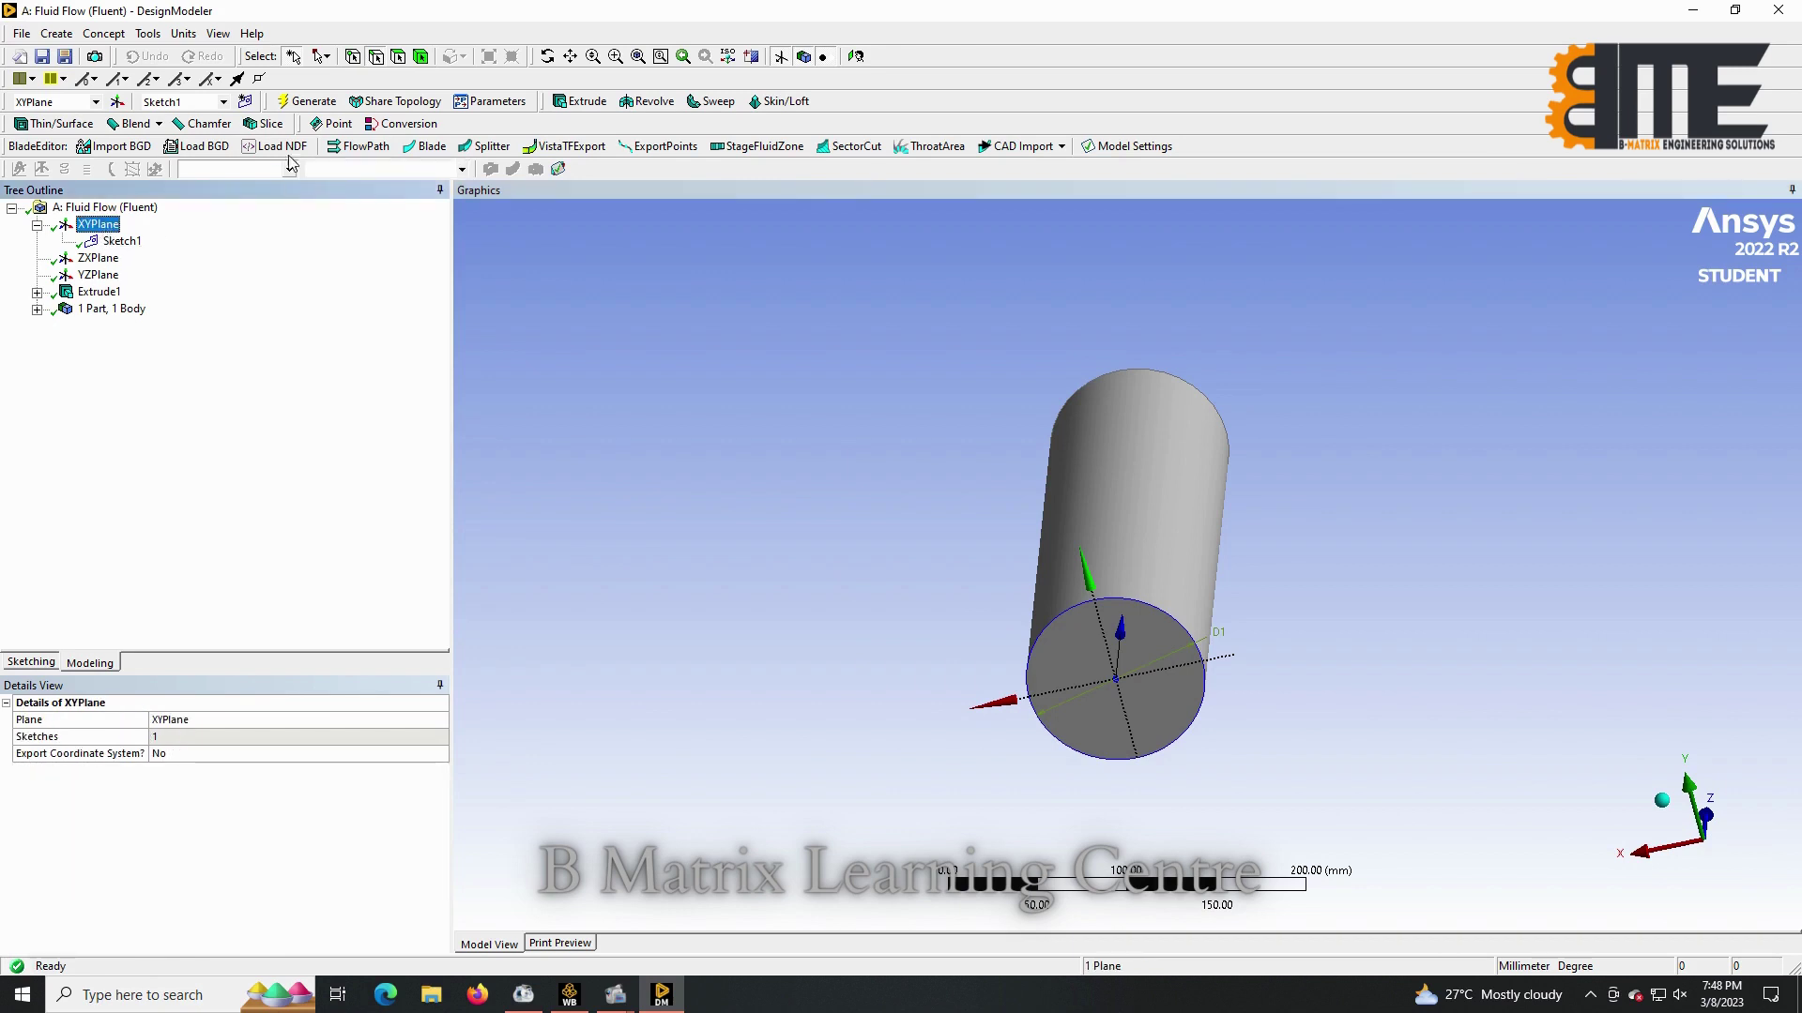
click(245, 100)
right_click(99, 262)
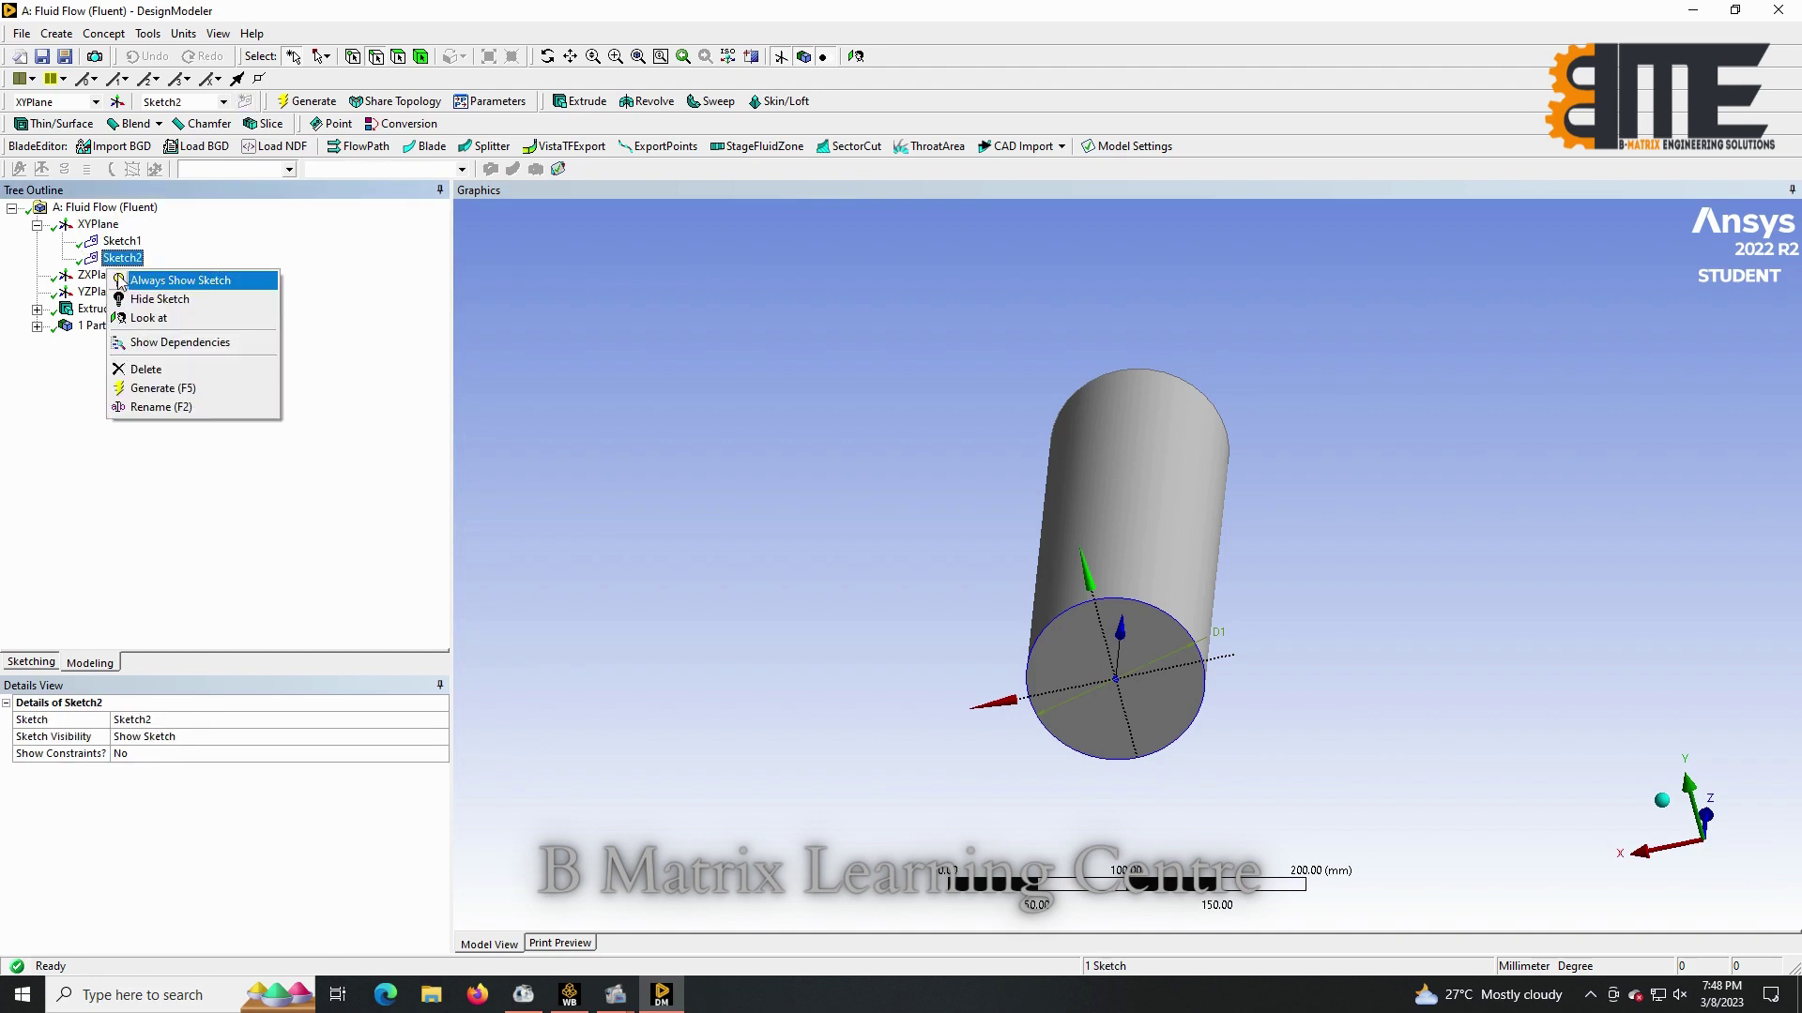
click(142, 319)
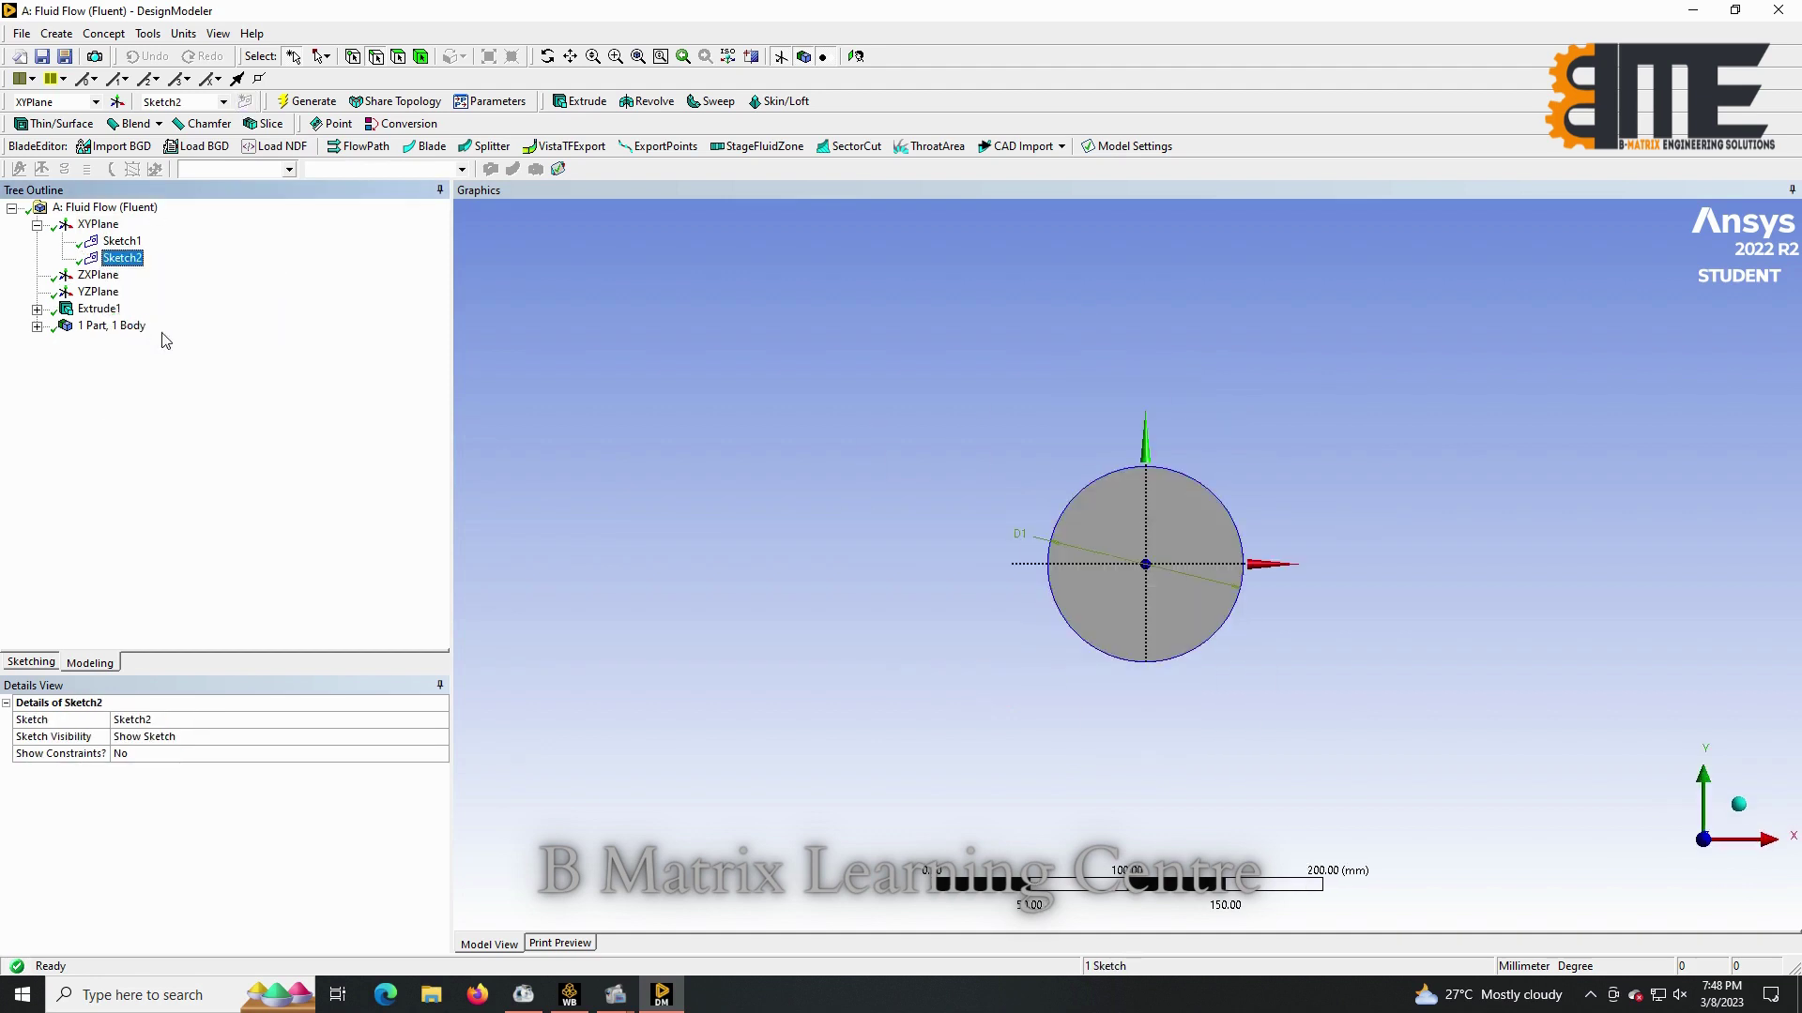
Sketch three concentric circles about 75, 53 and 25 mm in diameter inside the cylinder's end face, centred on the origin.
click(33, 663)
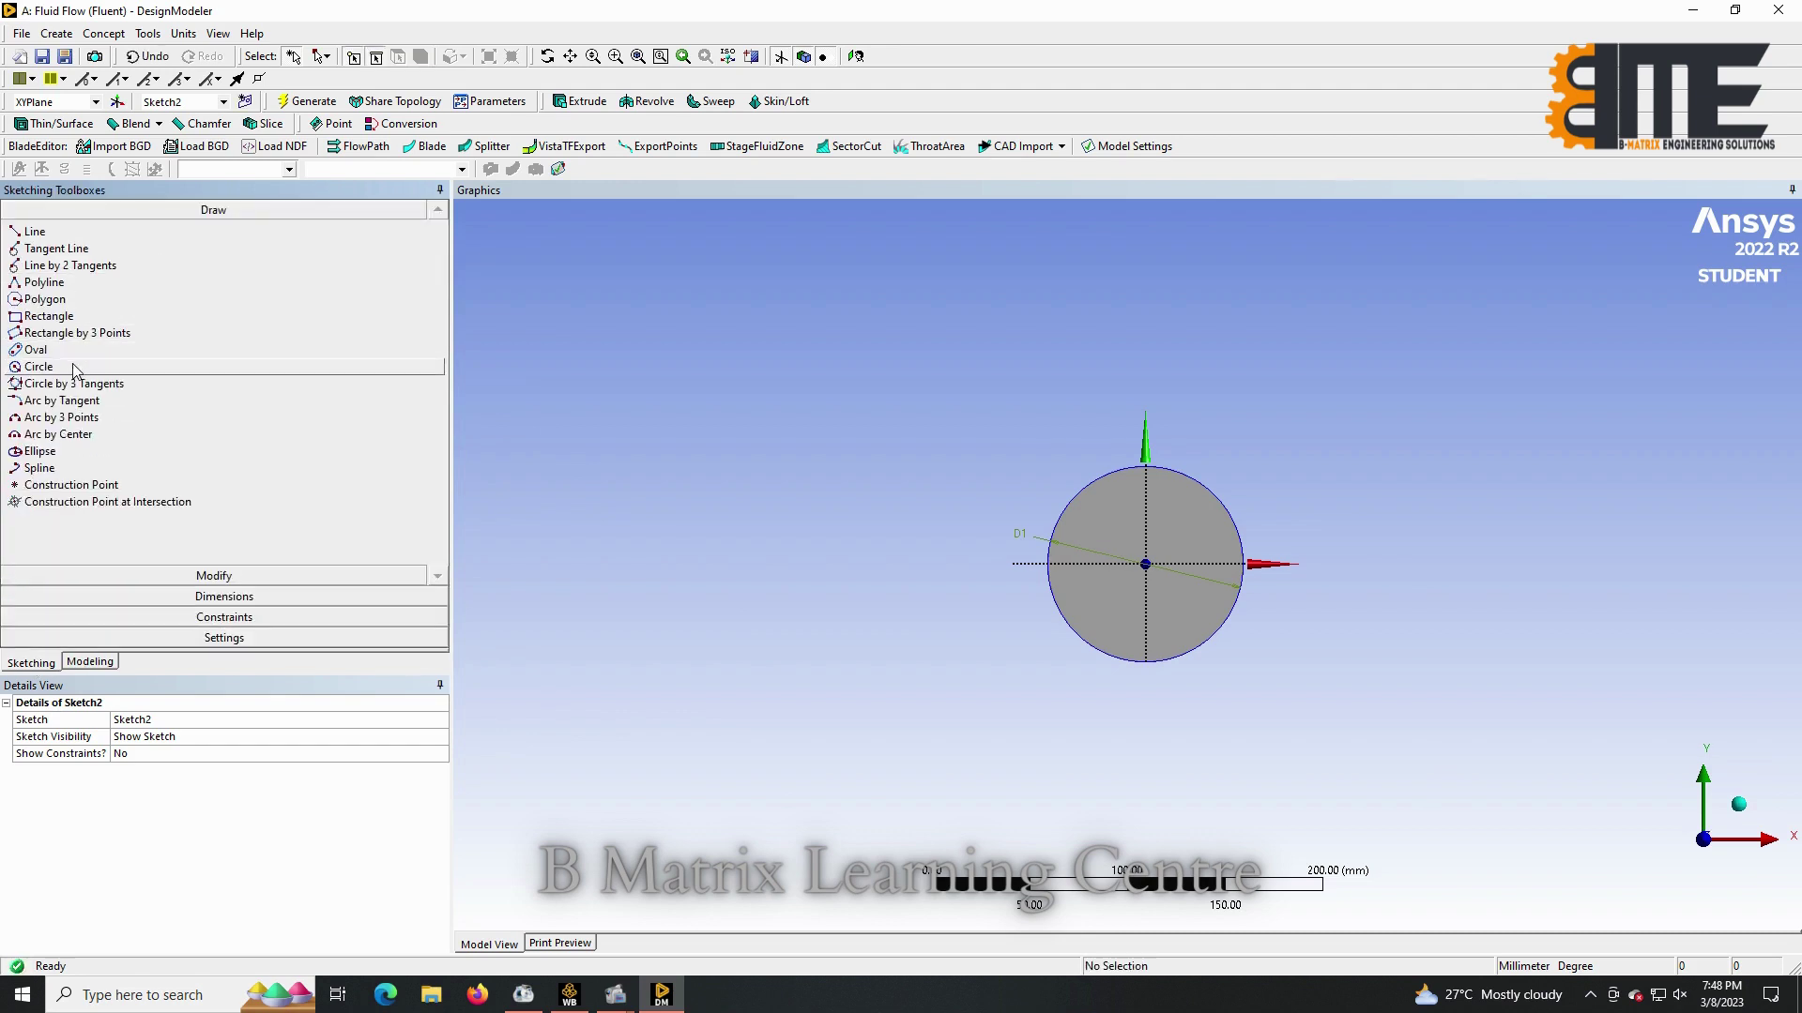
click(72, 367)
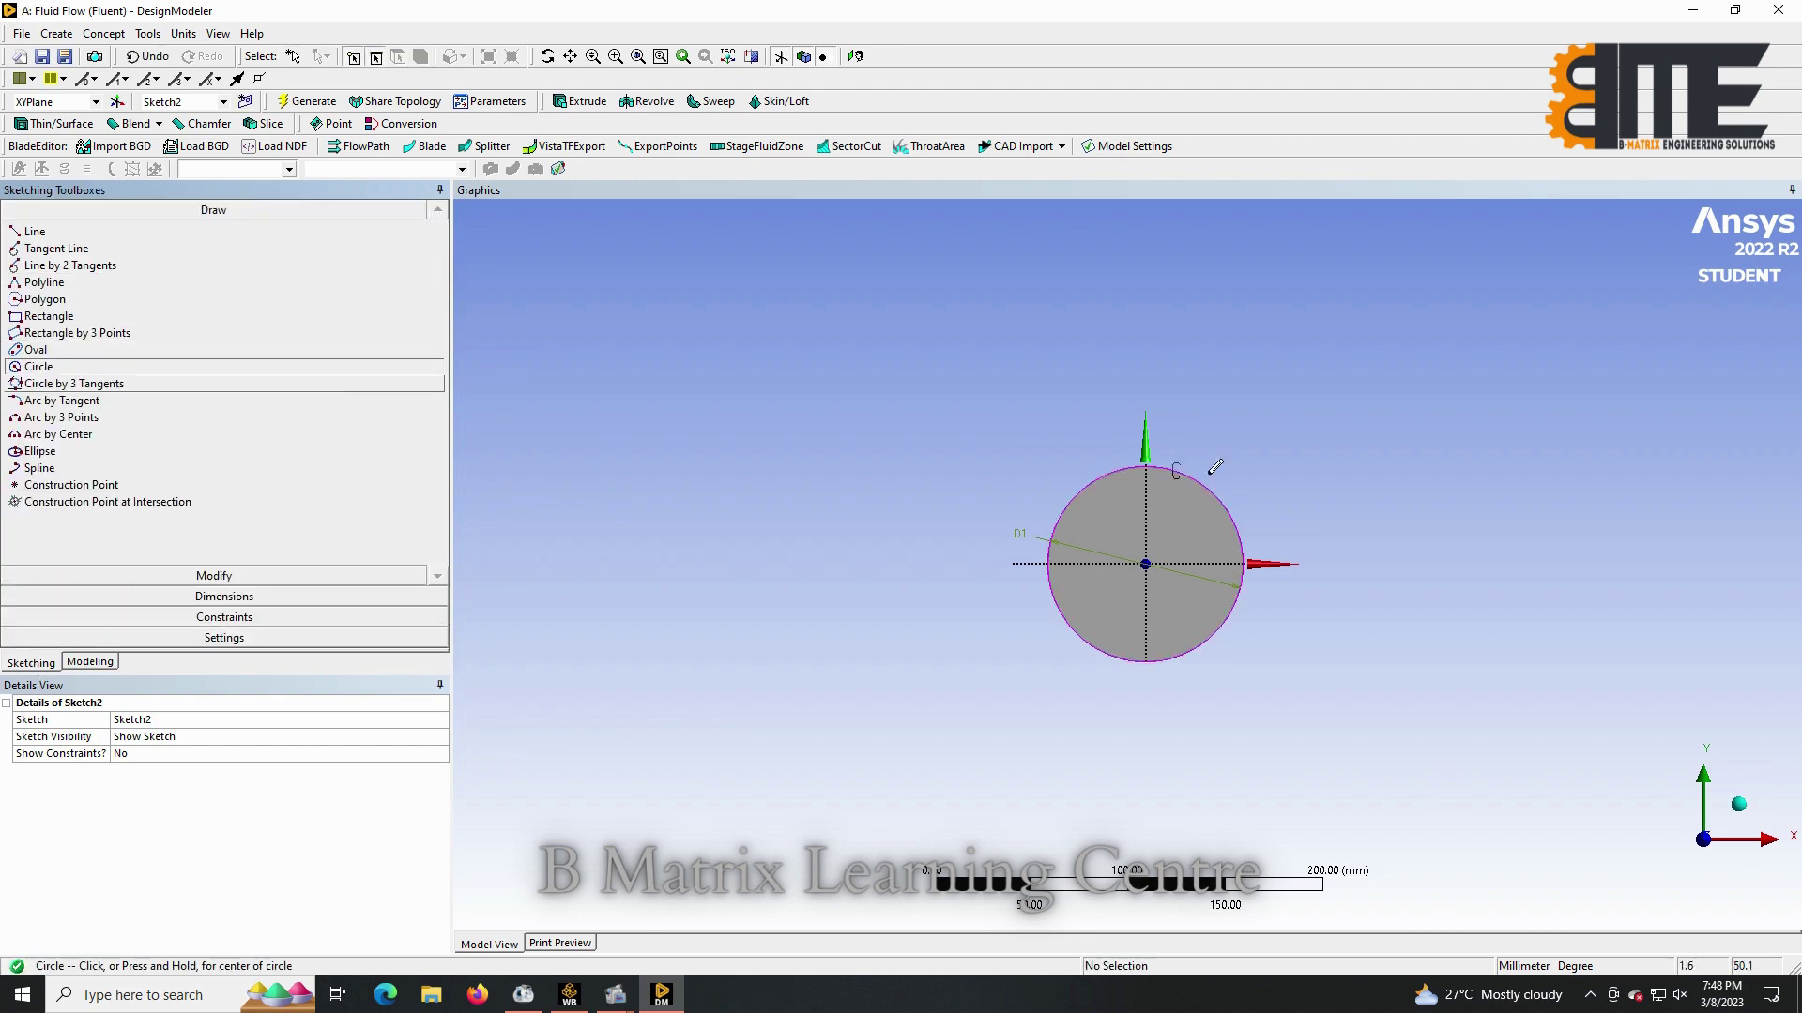
click(1145, 562)
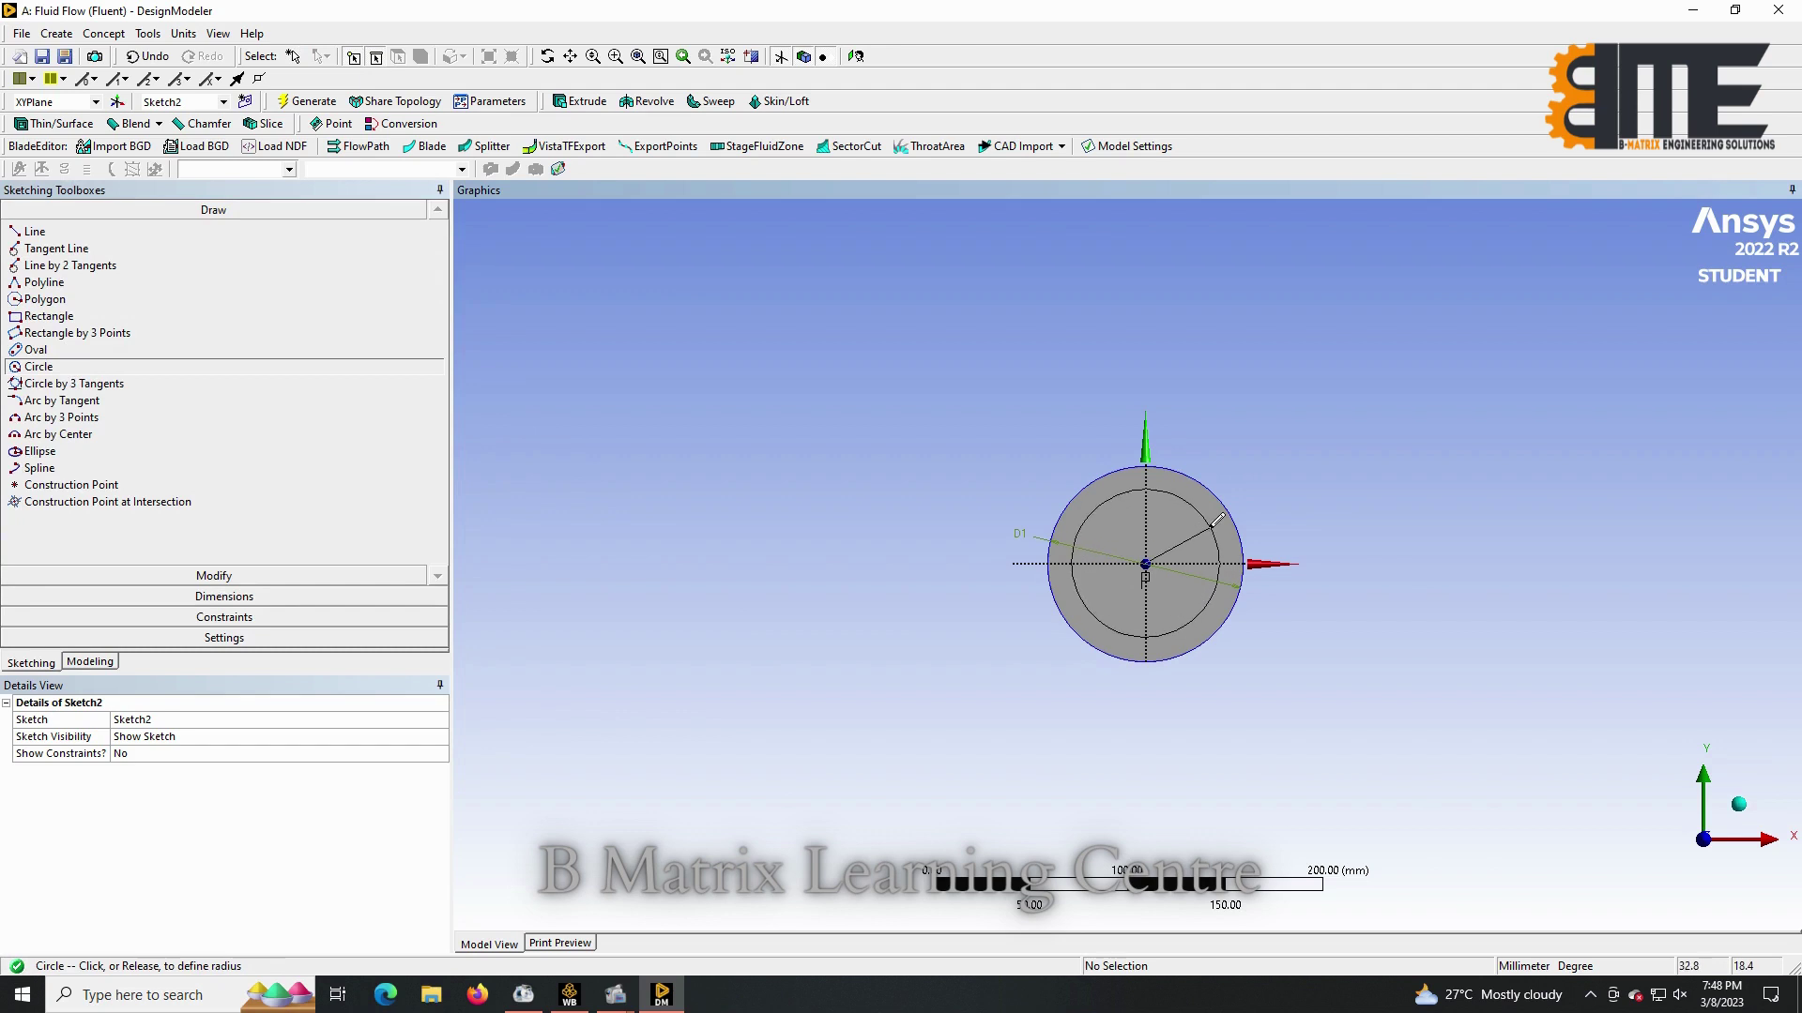
click(1213, 523)
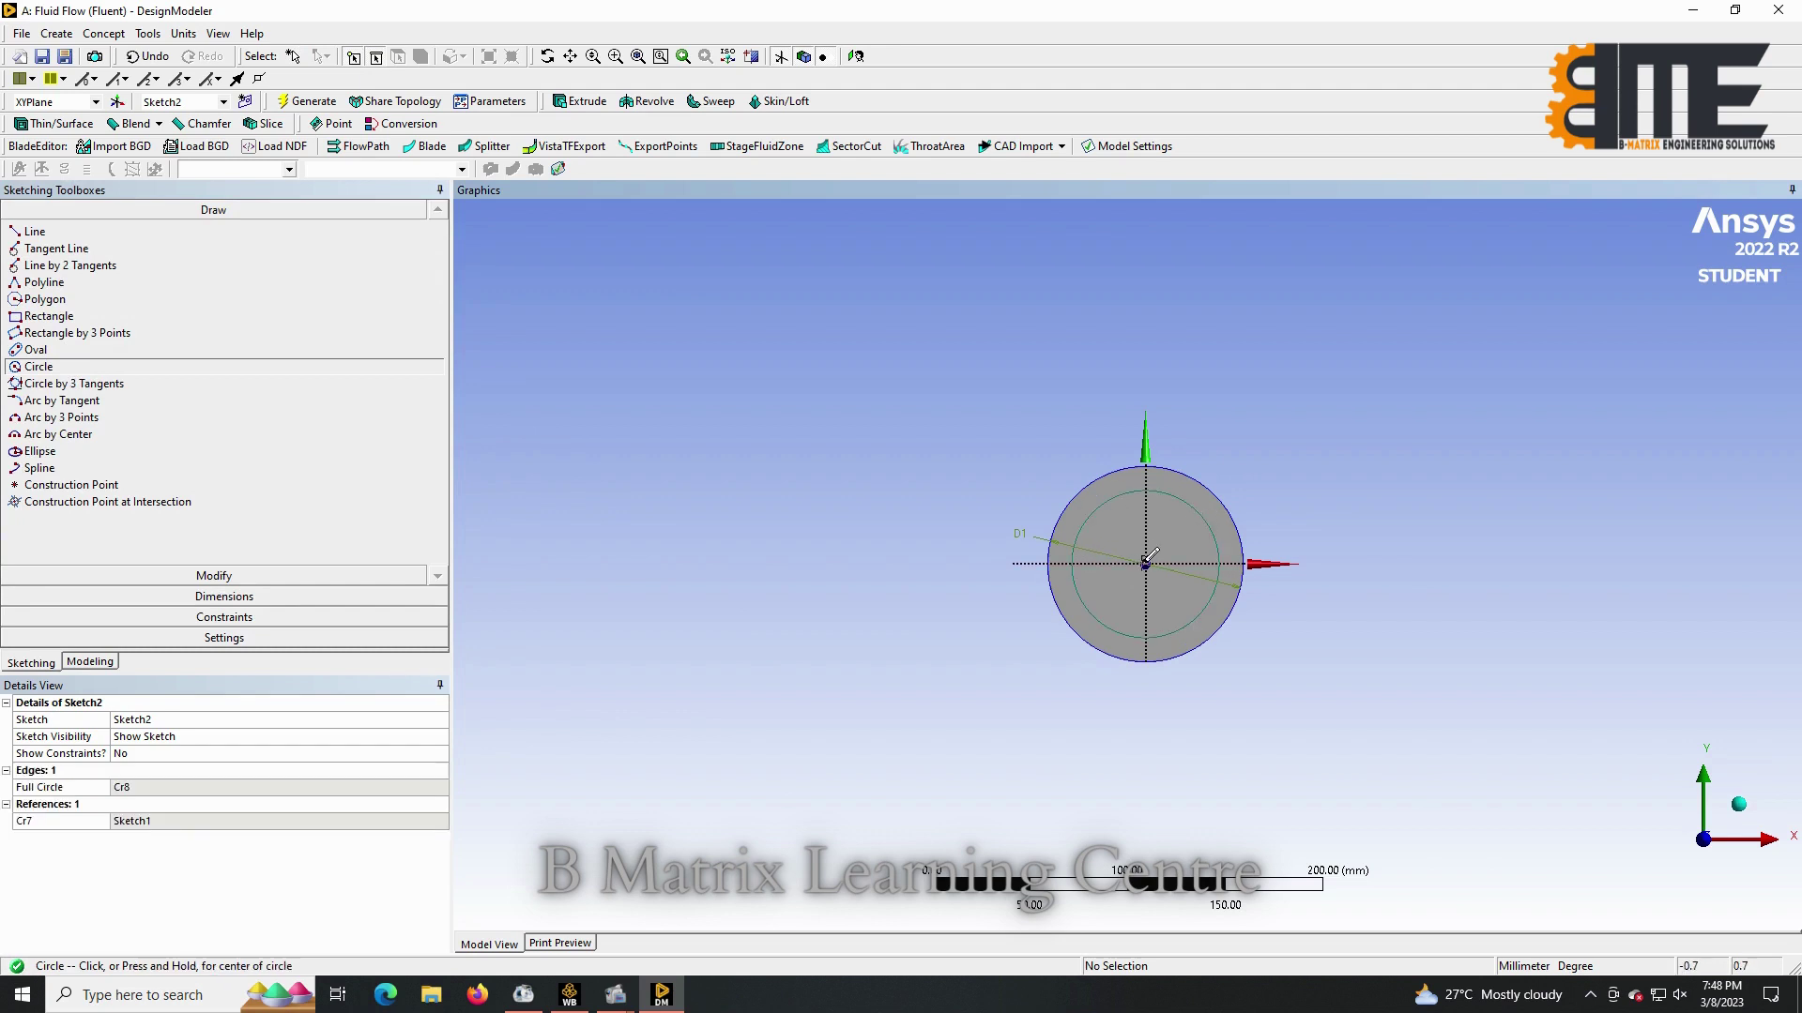
click(1145, 563)
click(1196, 541)
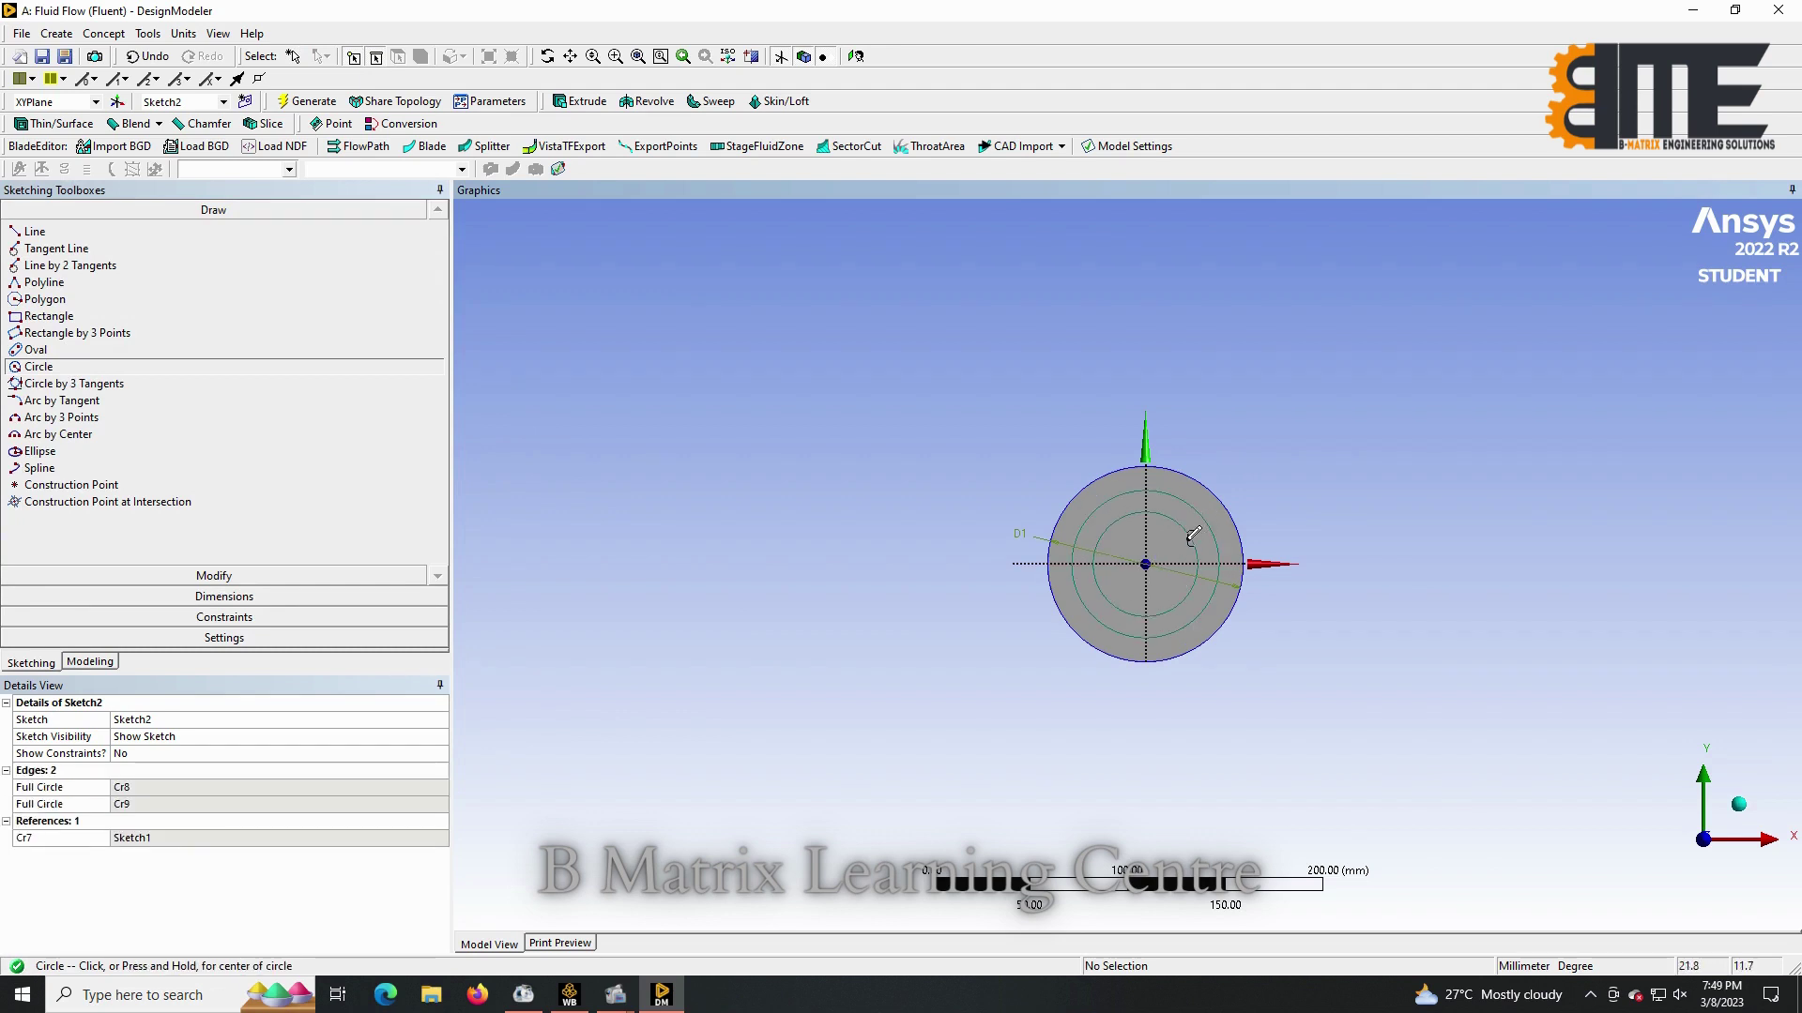
click(1145, 563)
click(1171, 554)
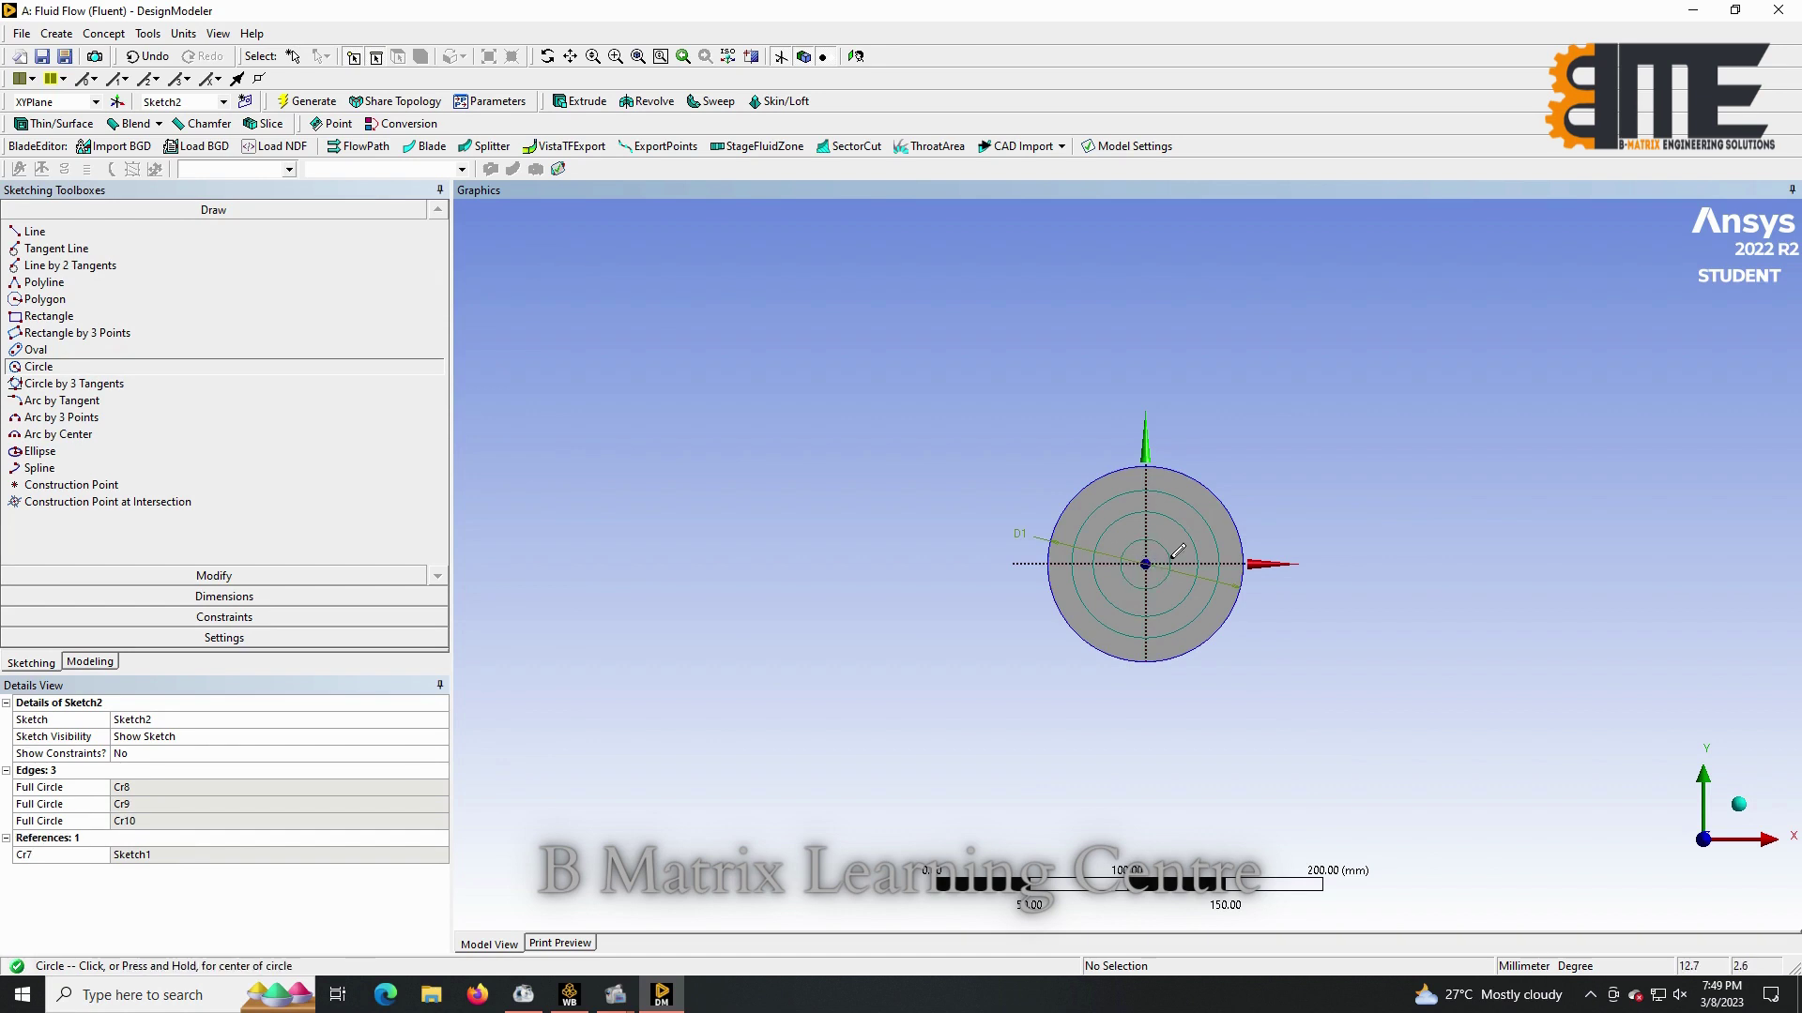
Dimension the largest of the three new circles and set its diameter to 80 mm.
click(193, 597)
click(1091, 510)
click(1018, 455)
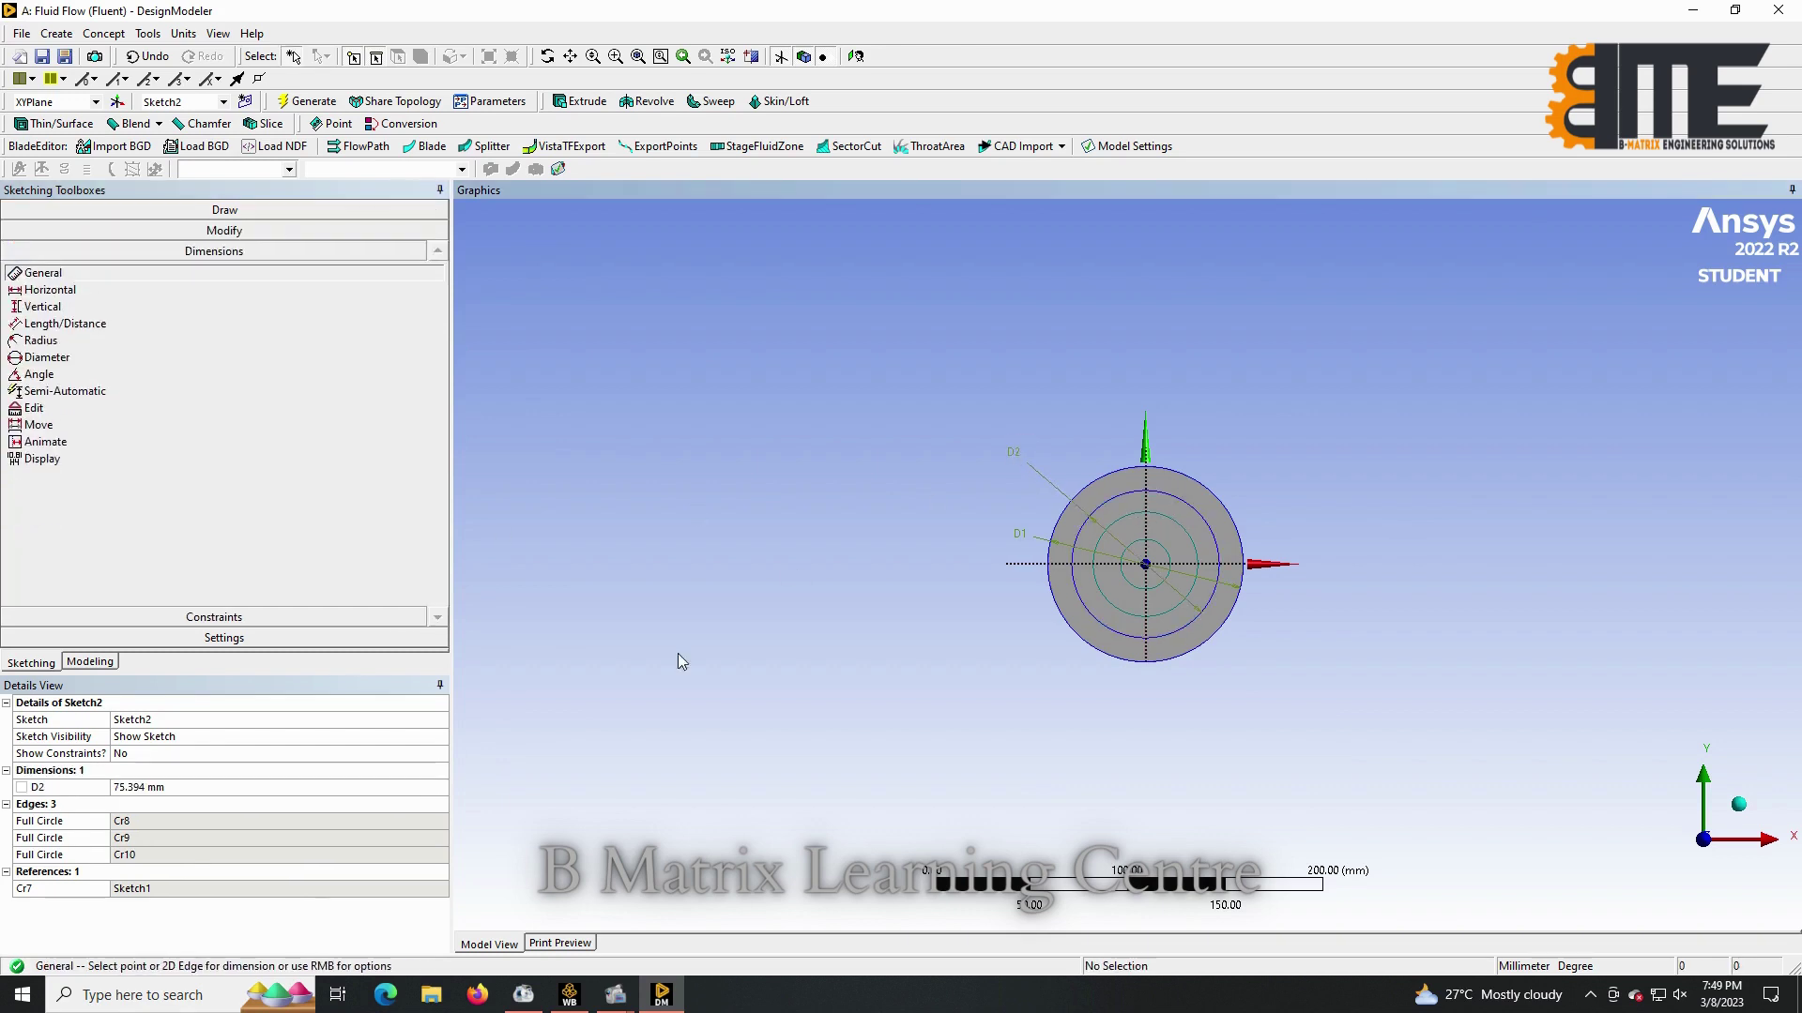
click(233, 789)
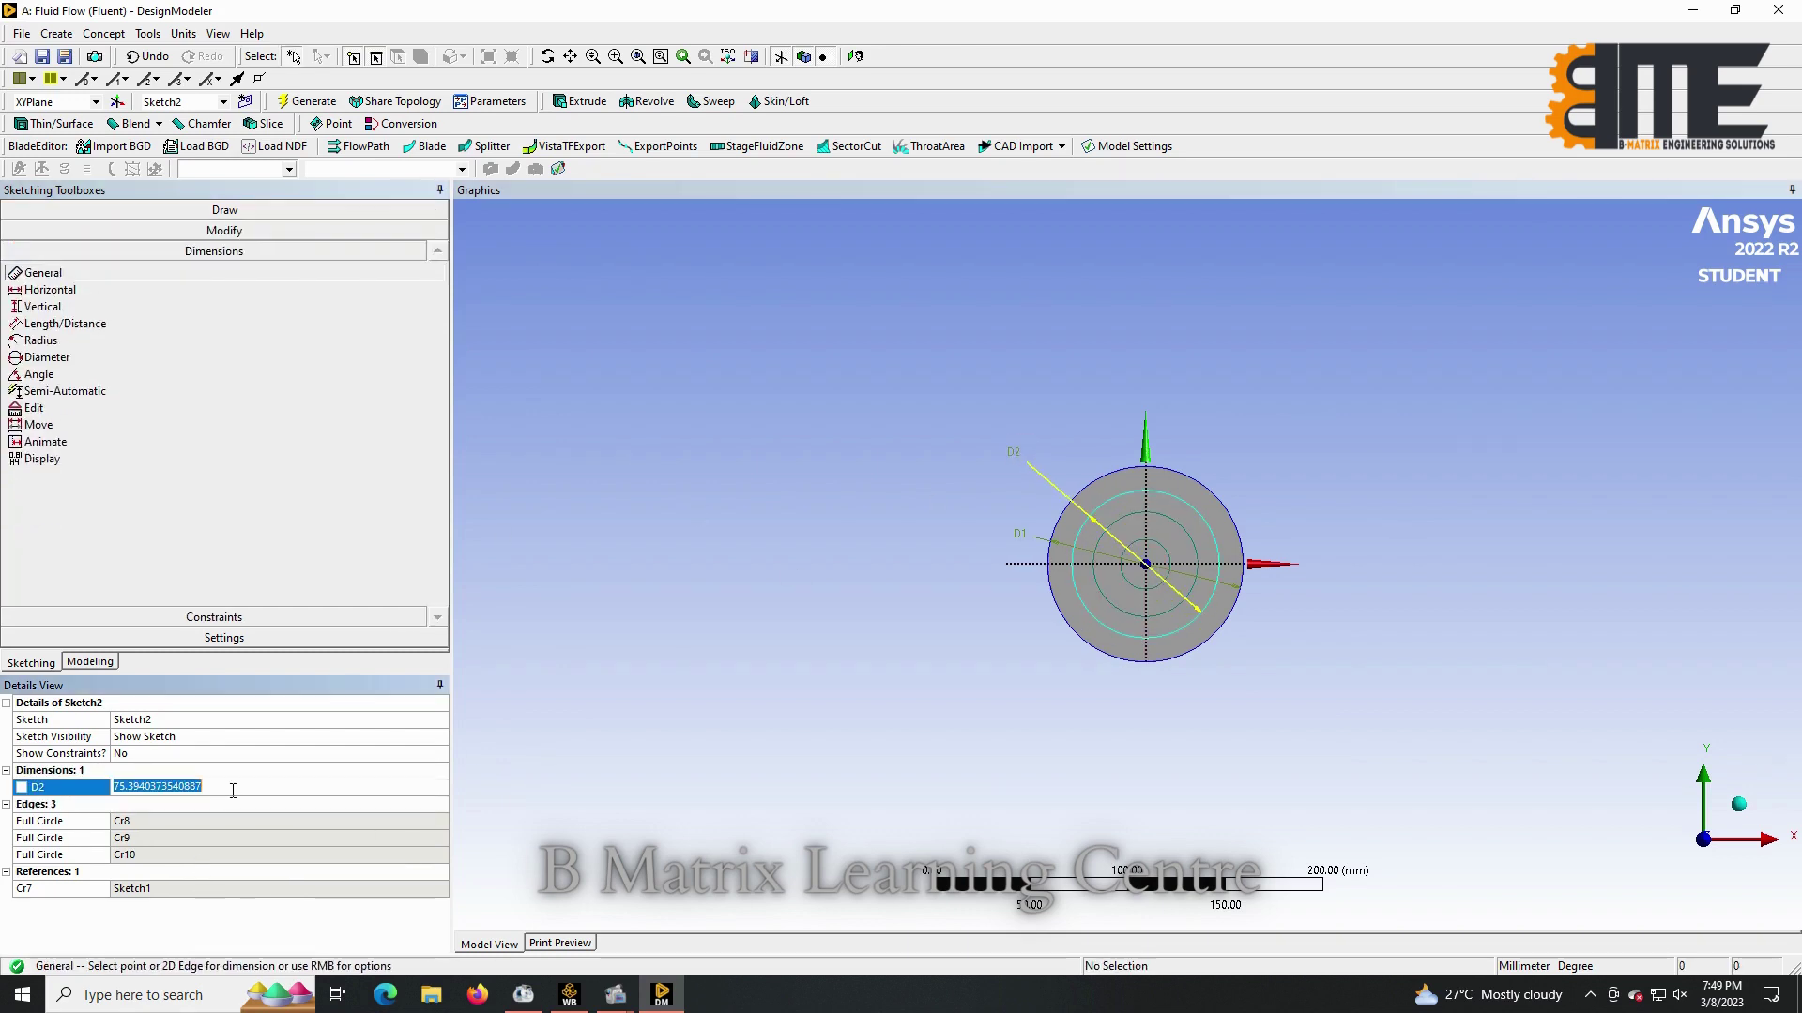
text(80)
key(Return)
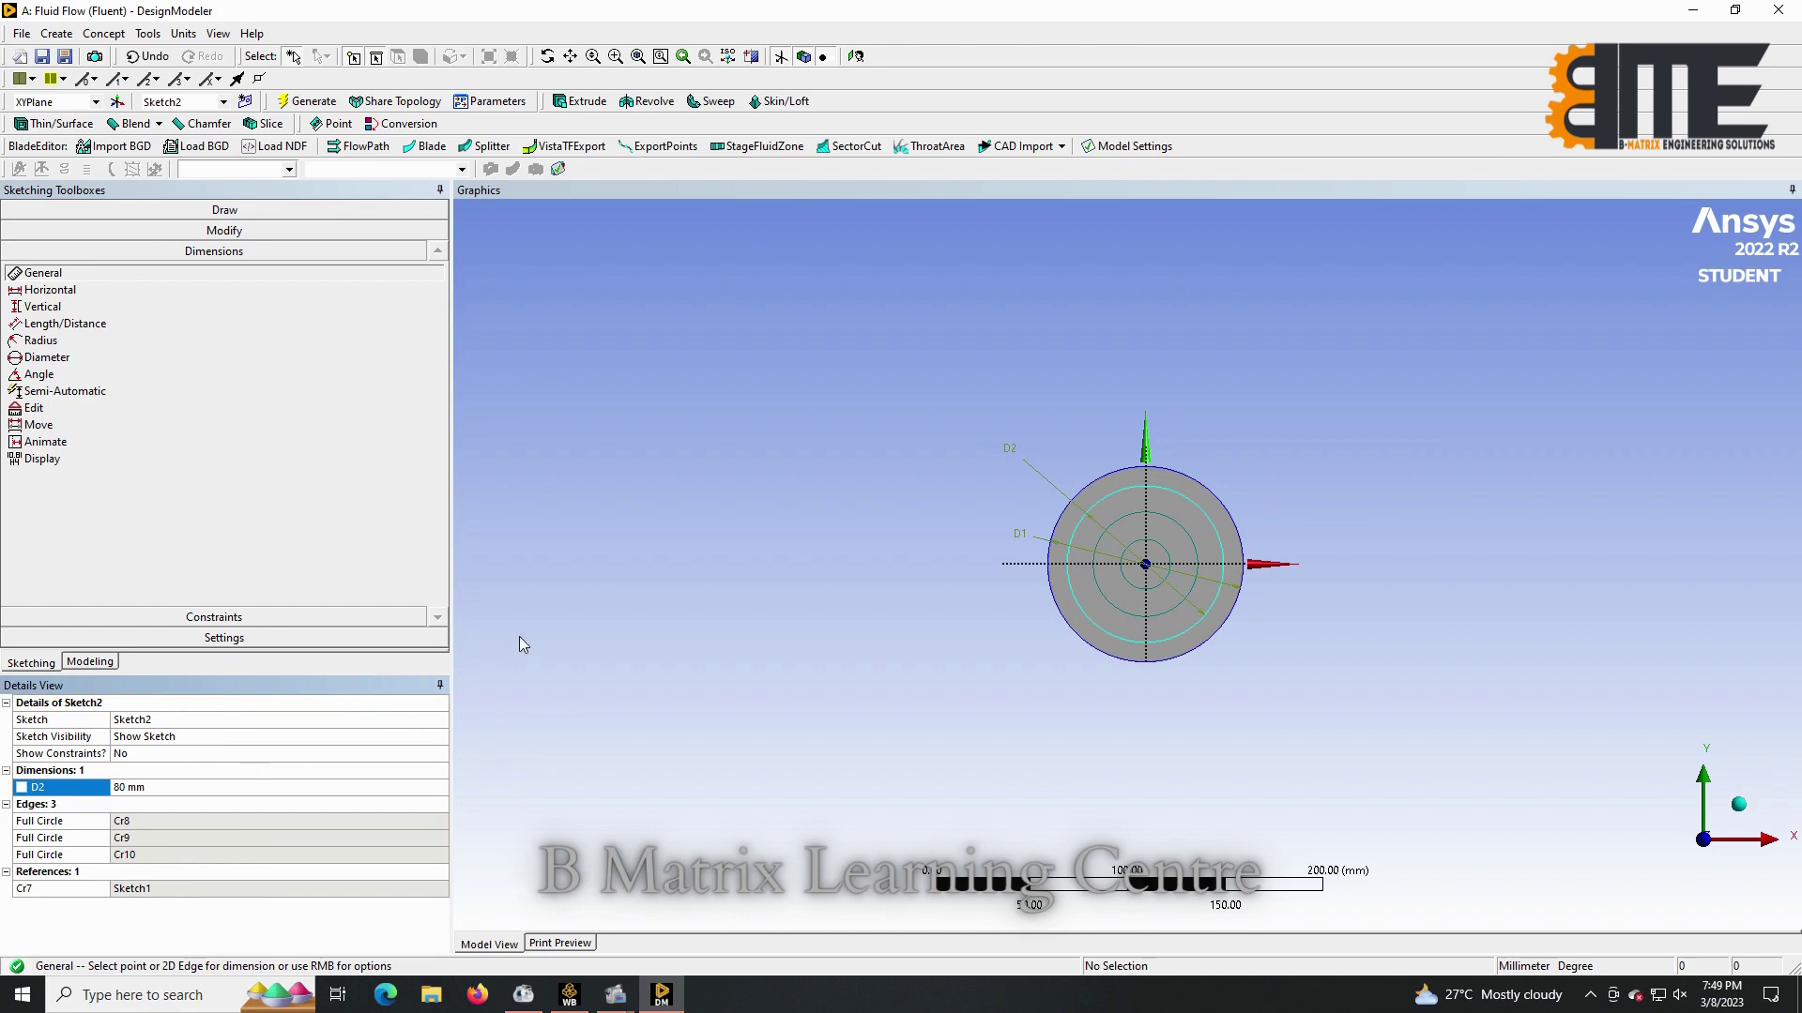
Dimension the middle of the three new circles and set its diameter to 60 mm.
click(1121, 614)
click(879, 718)
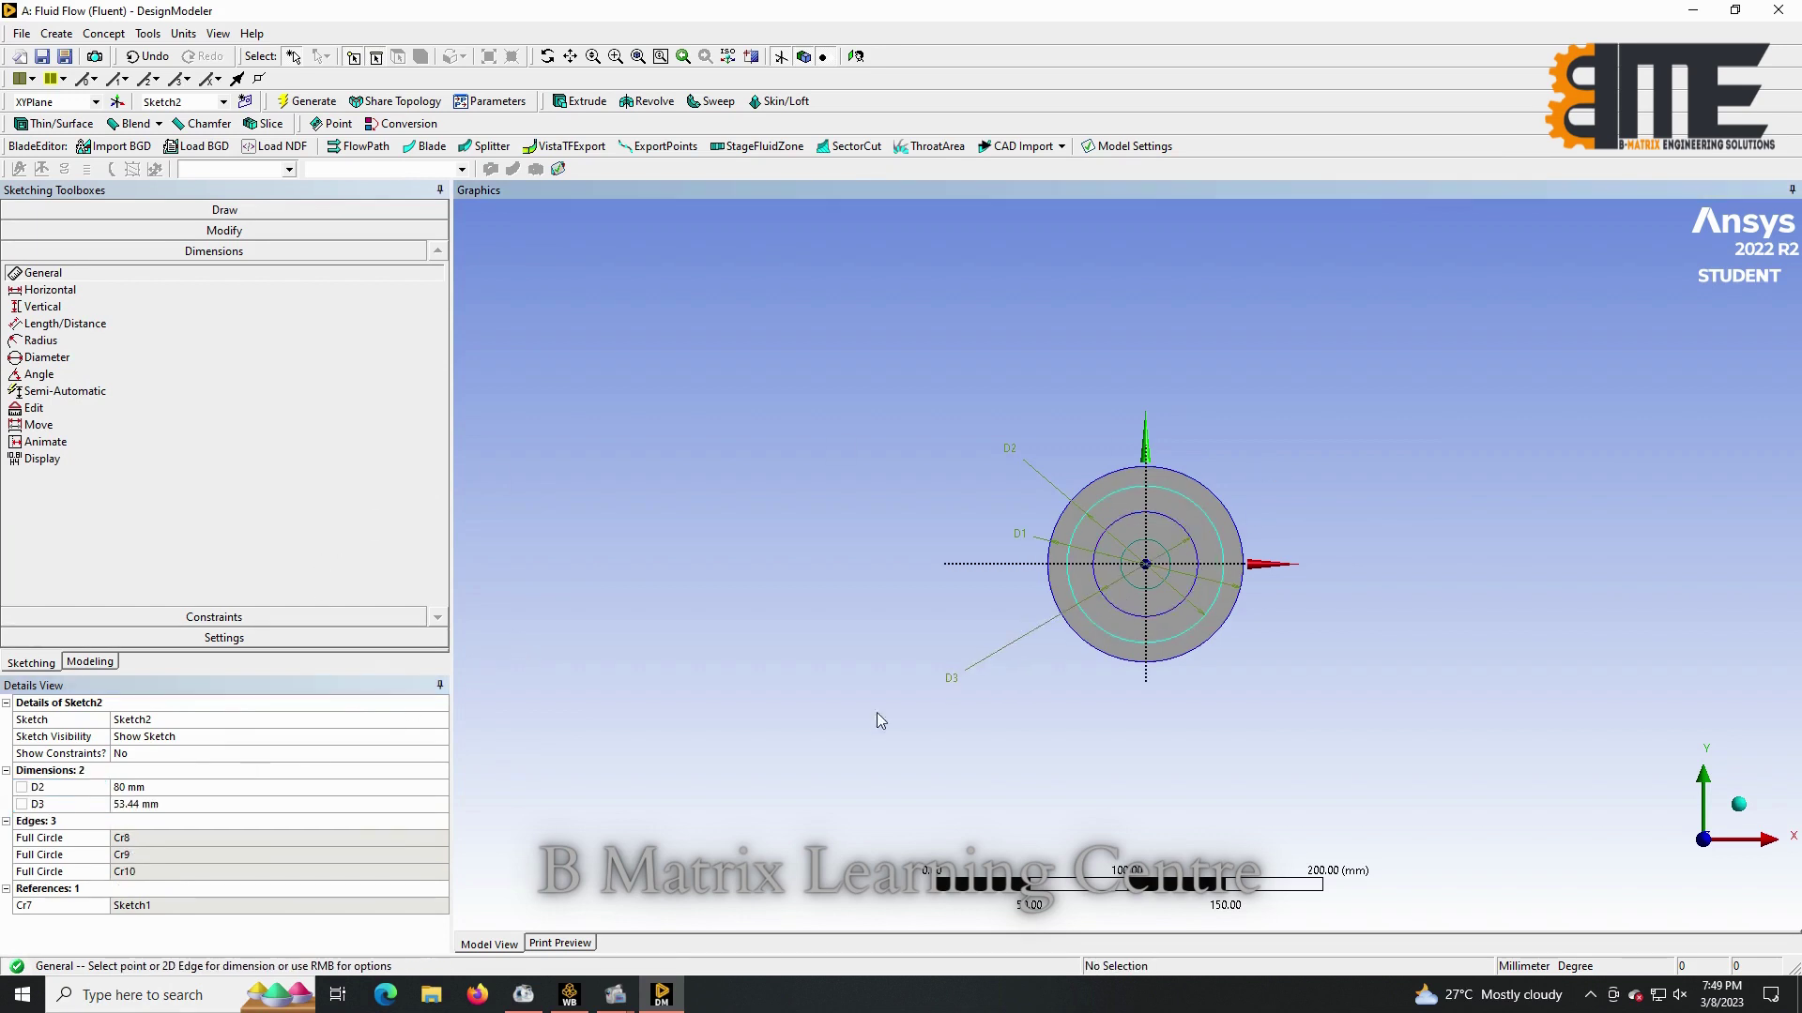
click(261, 804)
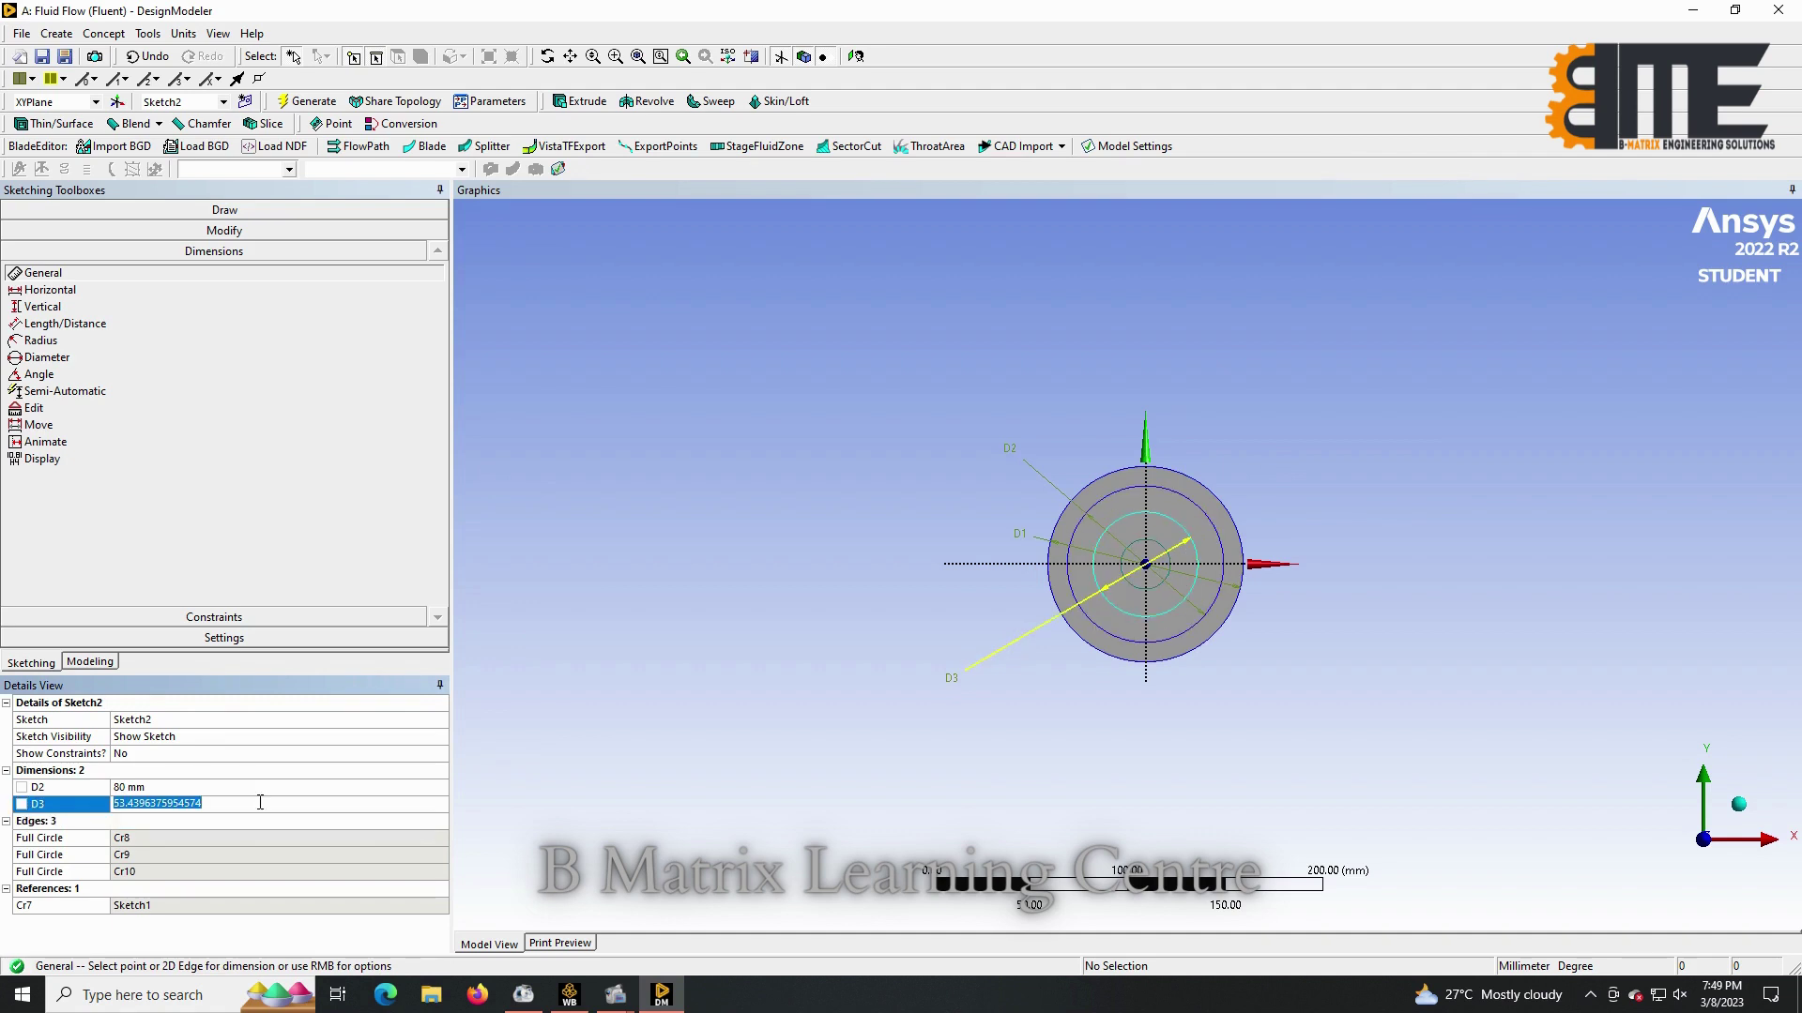
text(60)
key(Return)
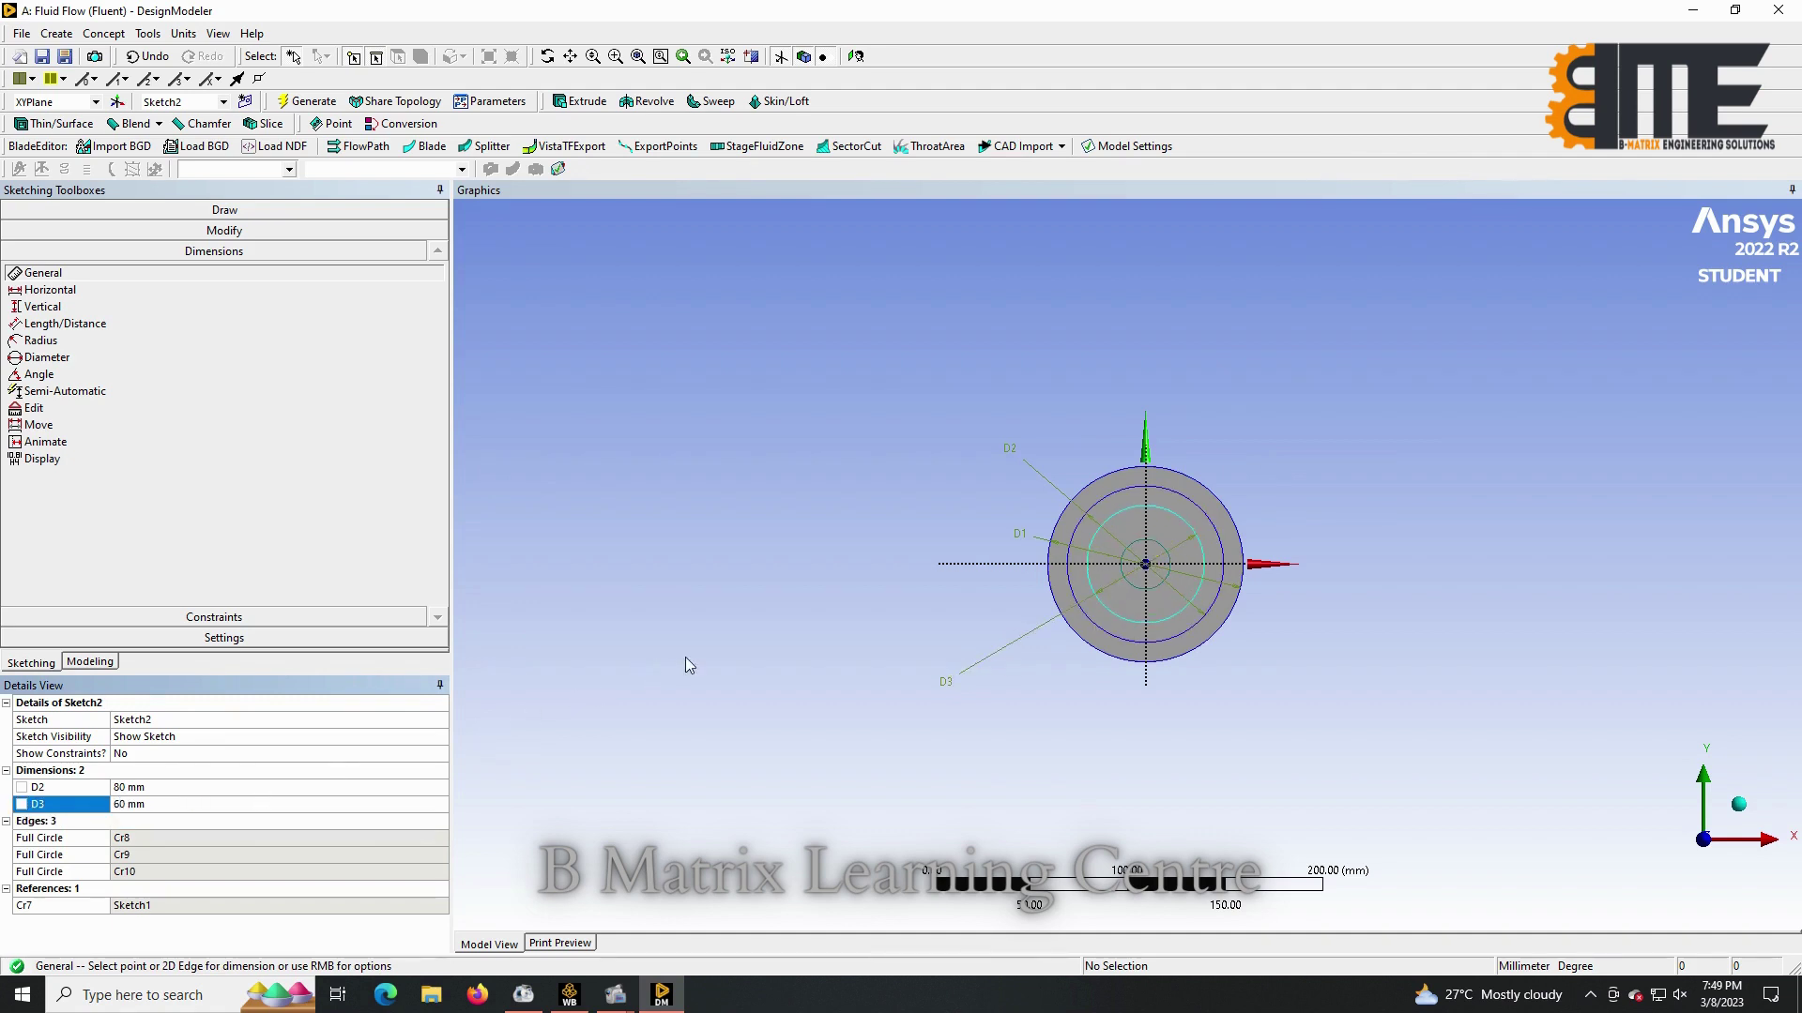
Dimension the smallest of the three new circles and set its diameter to 30 mm.
click(1162, 592)
click(1079, 671)
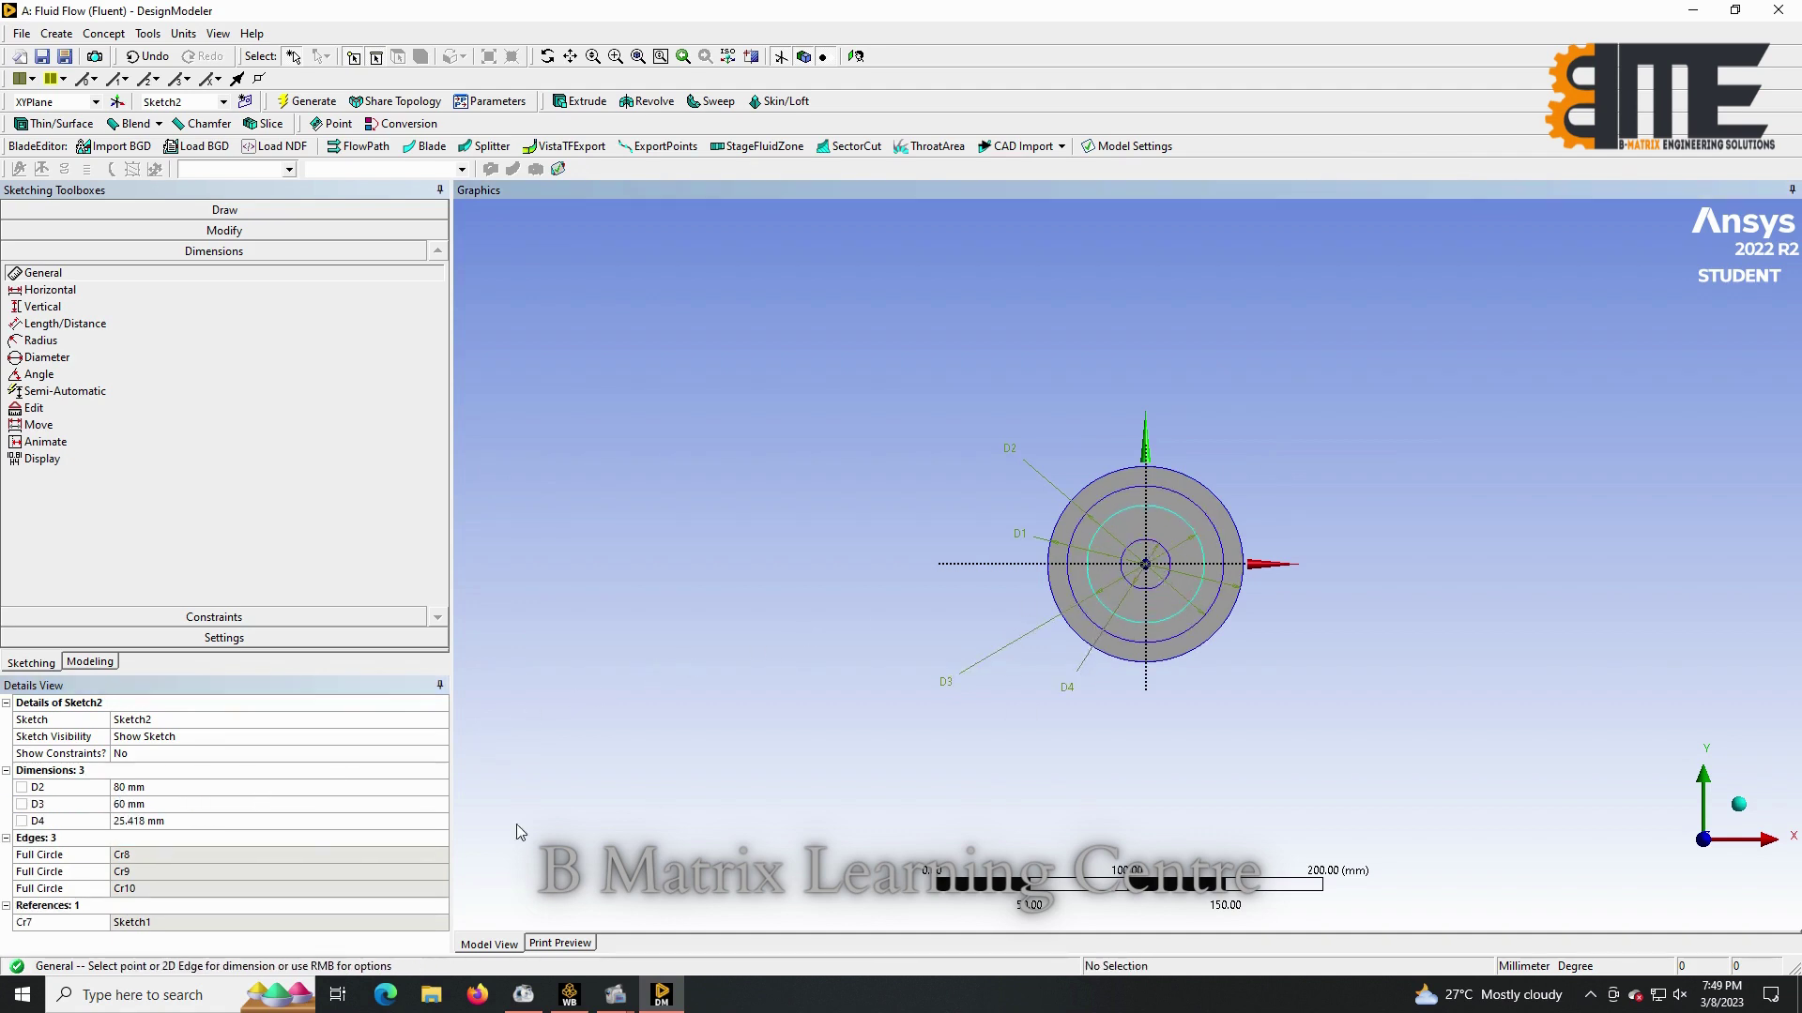
click(241, 820)
text(30)
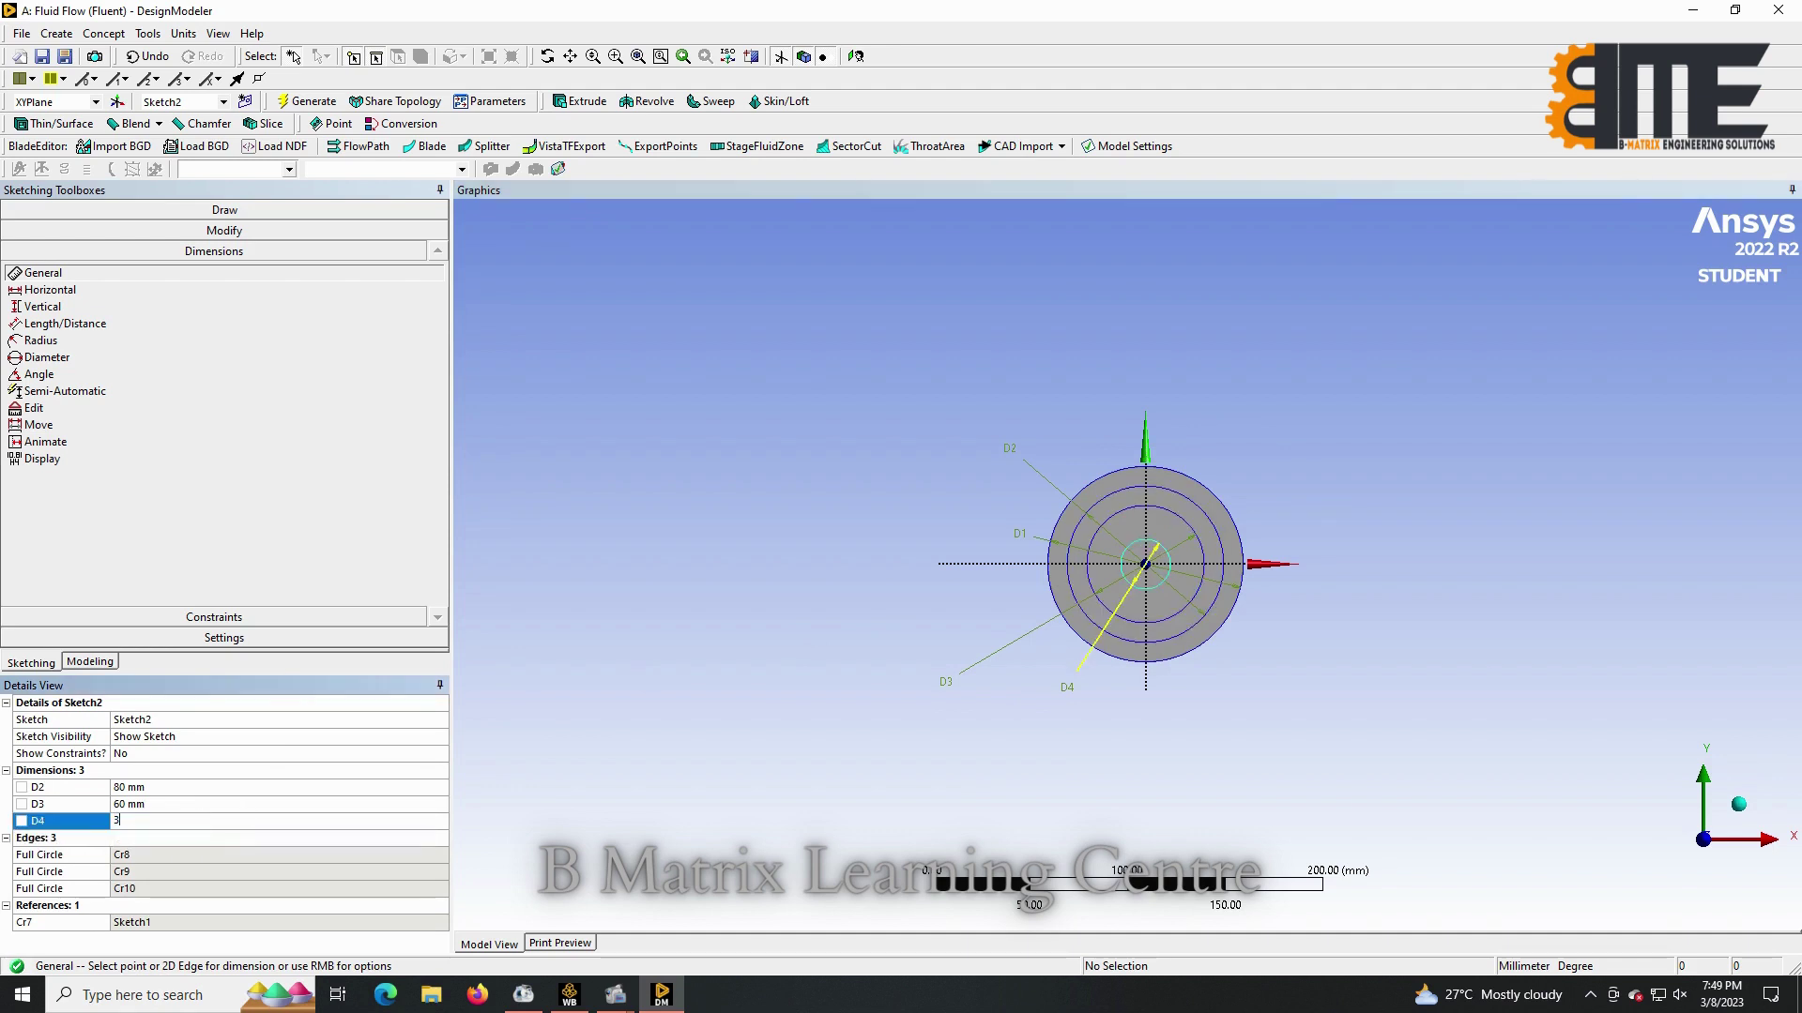
key(Return)
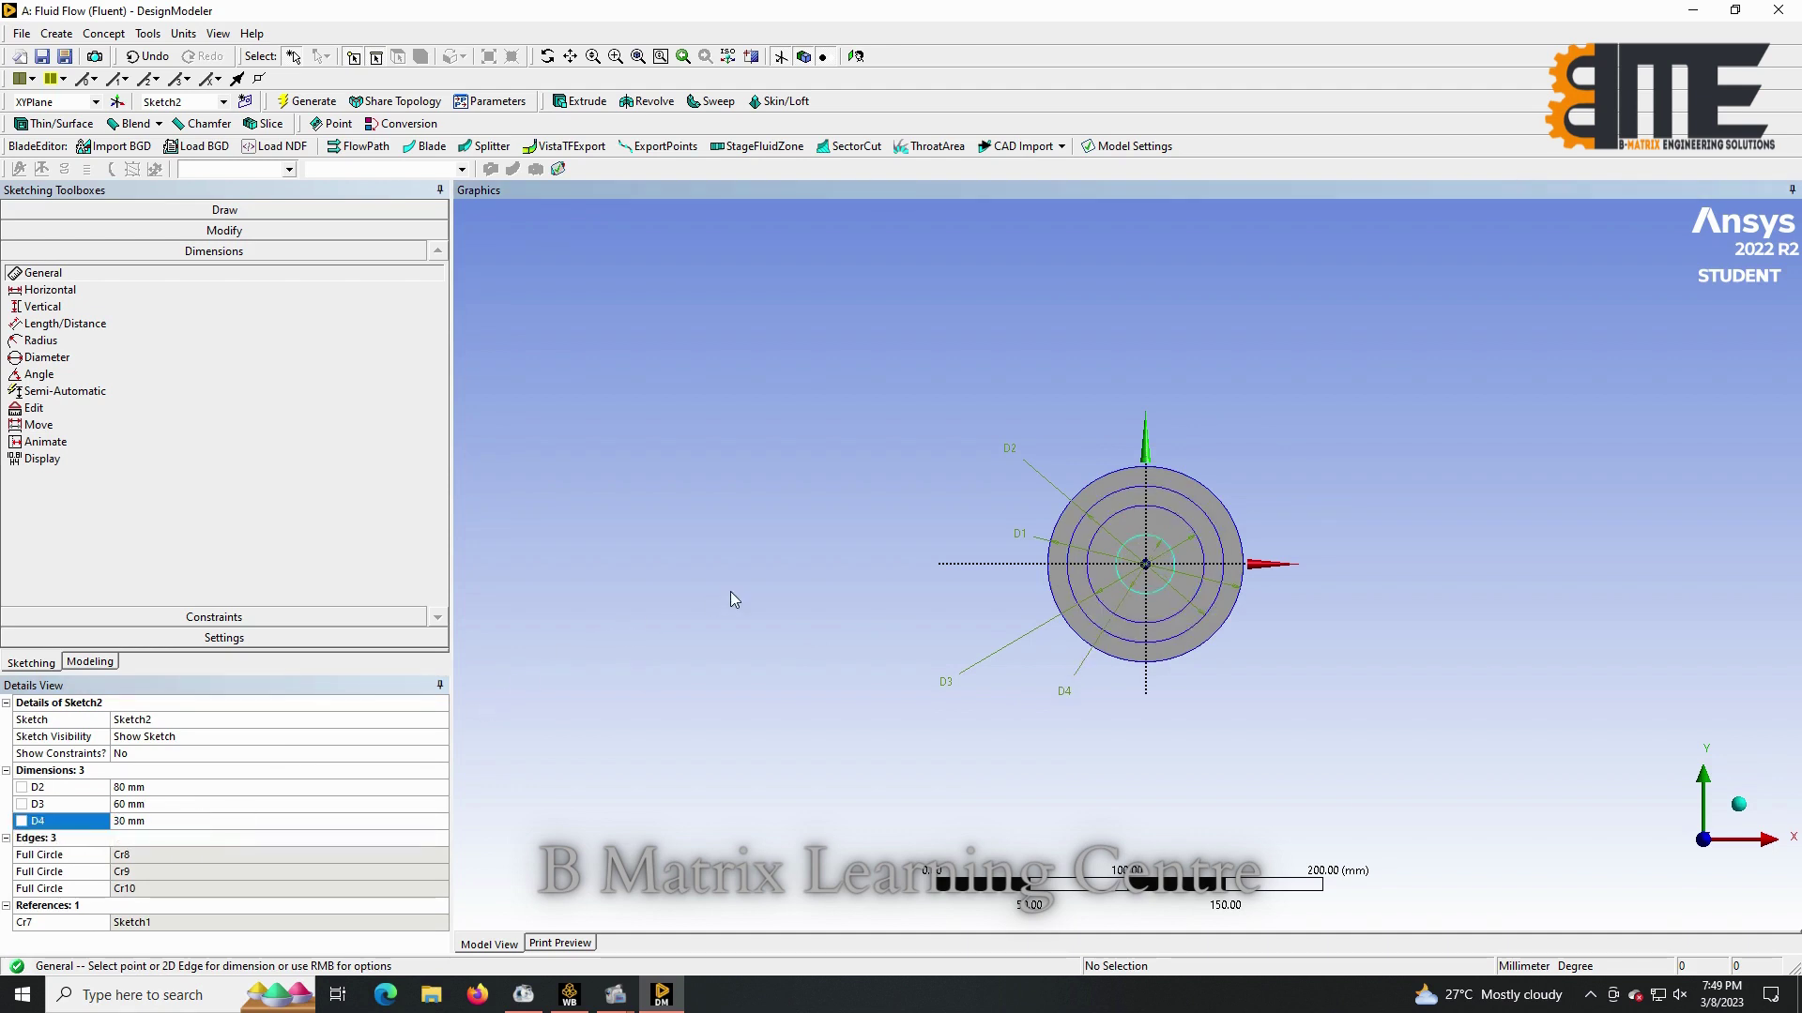
Extrude Sketch2 in the reversed direction to a depth of 50 mm as added material and generate the feature.
click(578, 101)
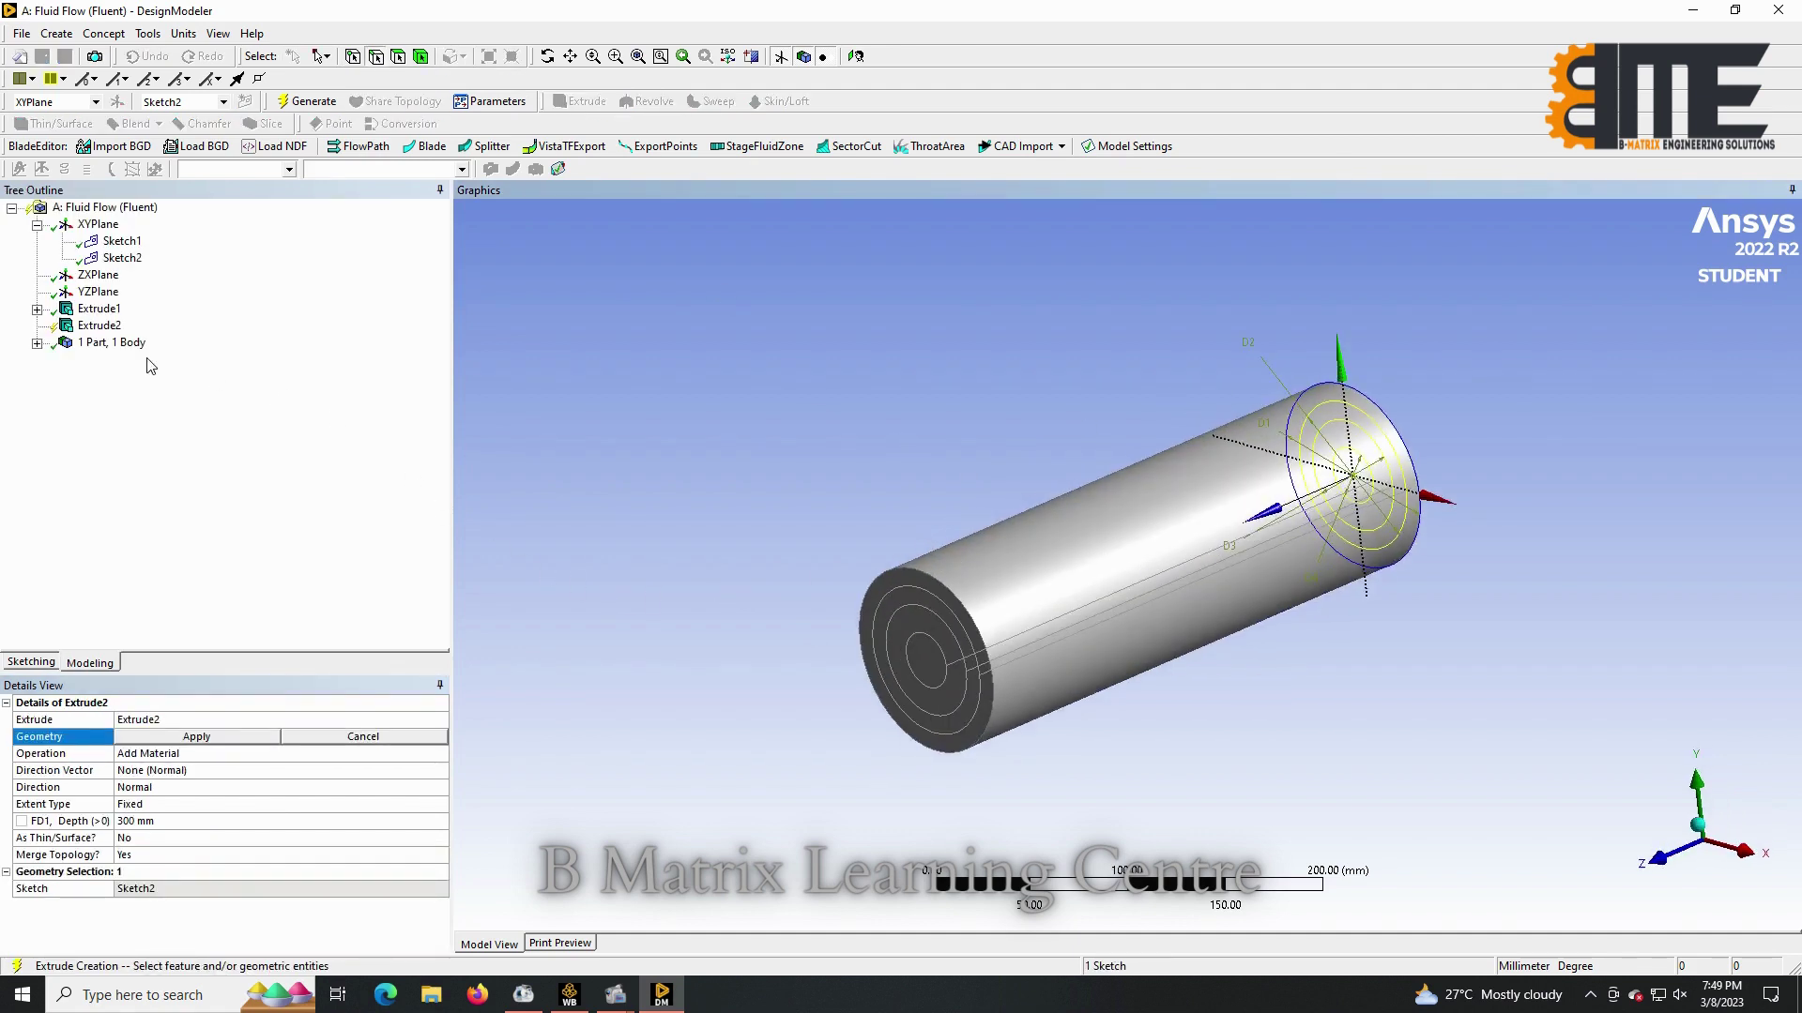
middle_drag(1473, 363, 804, 549)
click(160, 741)
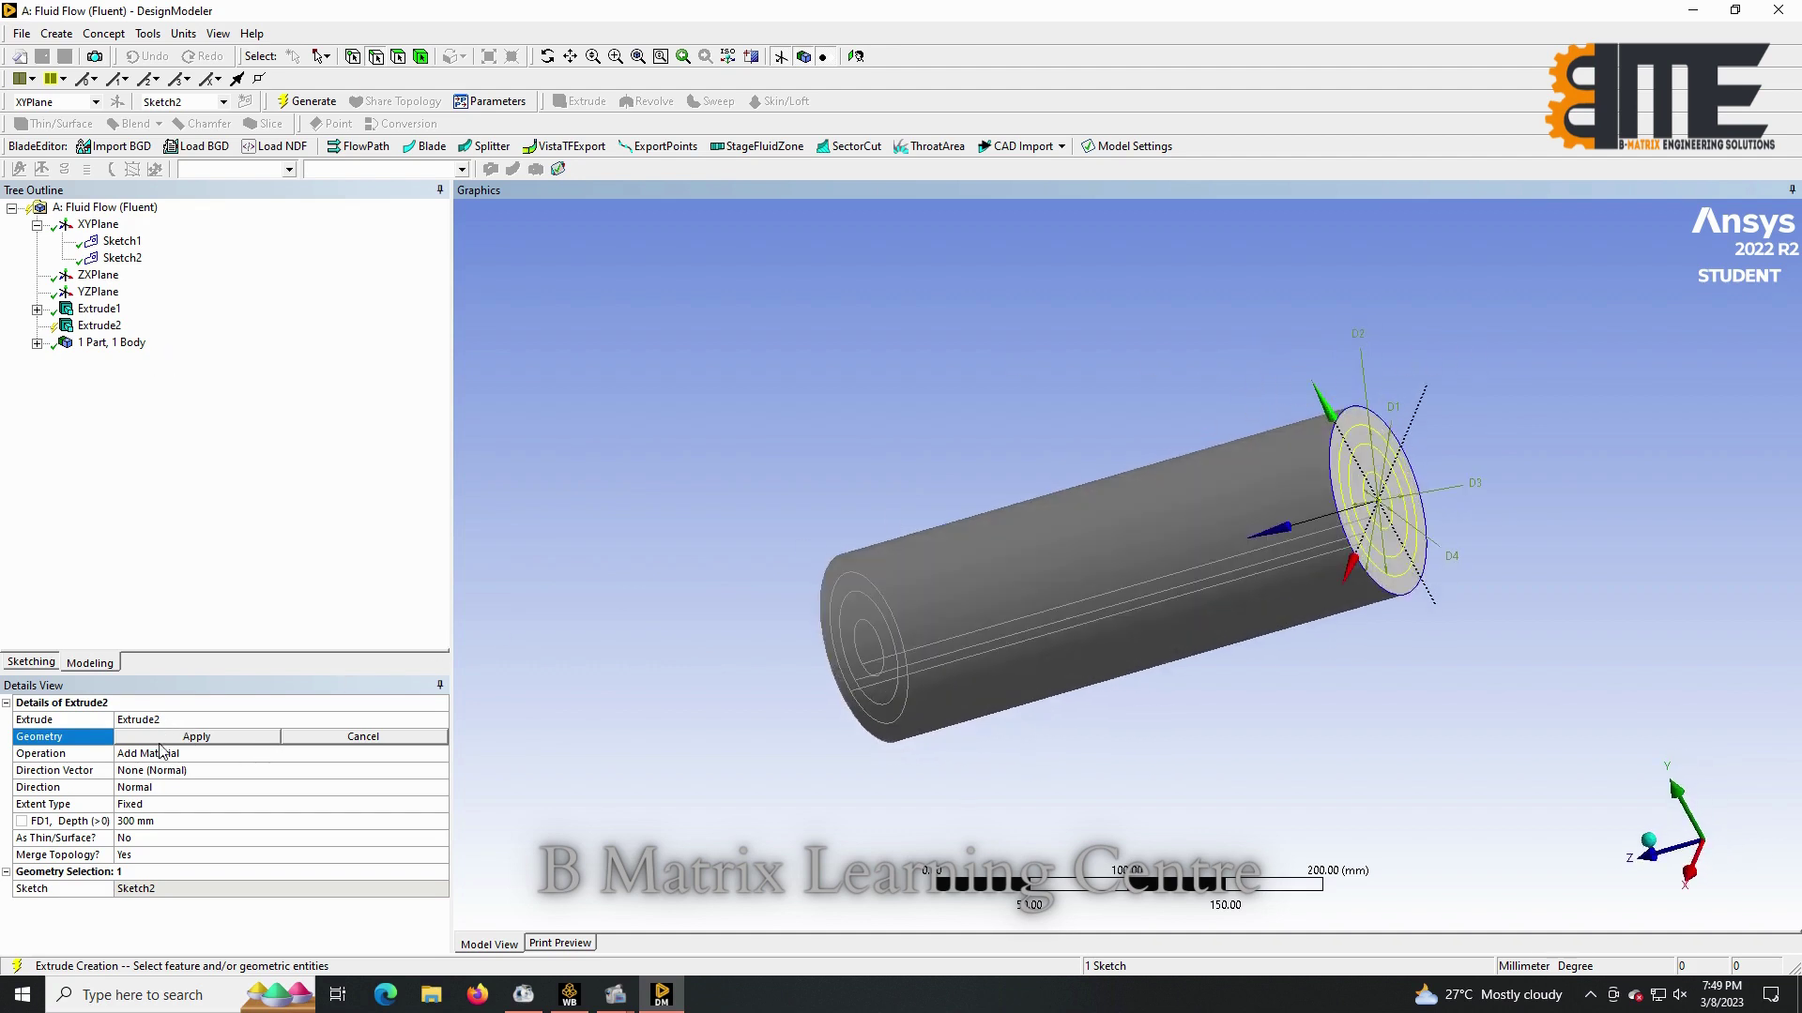
click(241, 788)
click(441, 787)
click(413, 814)
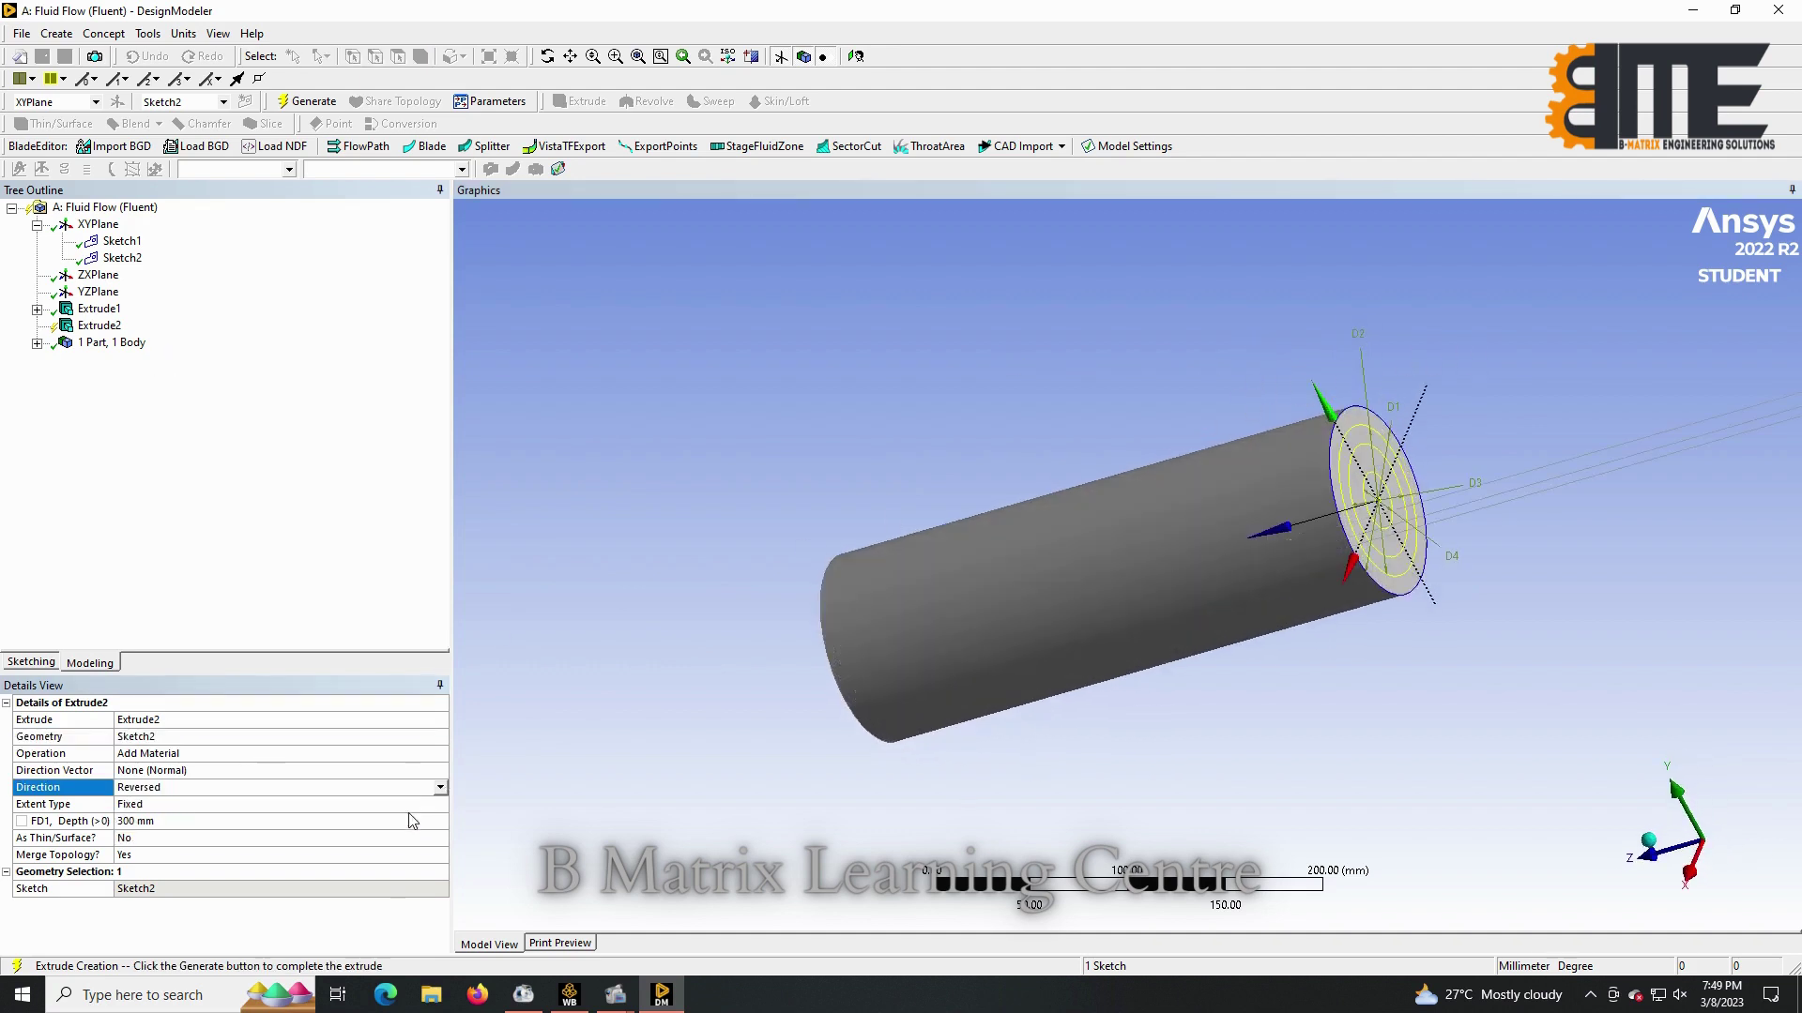
click(265, 820)
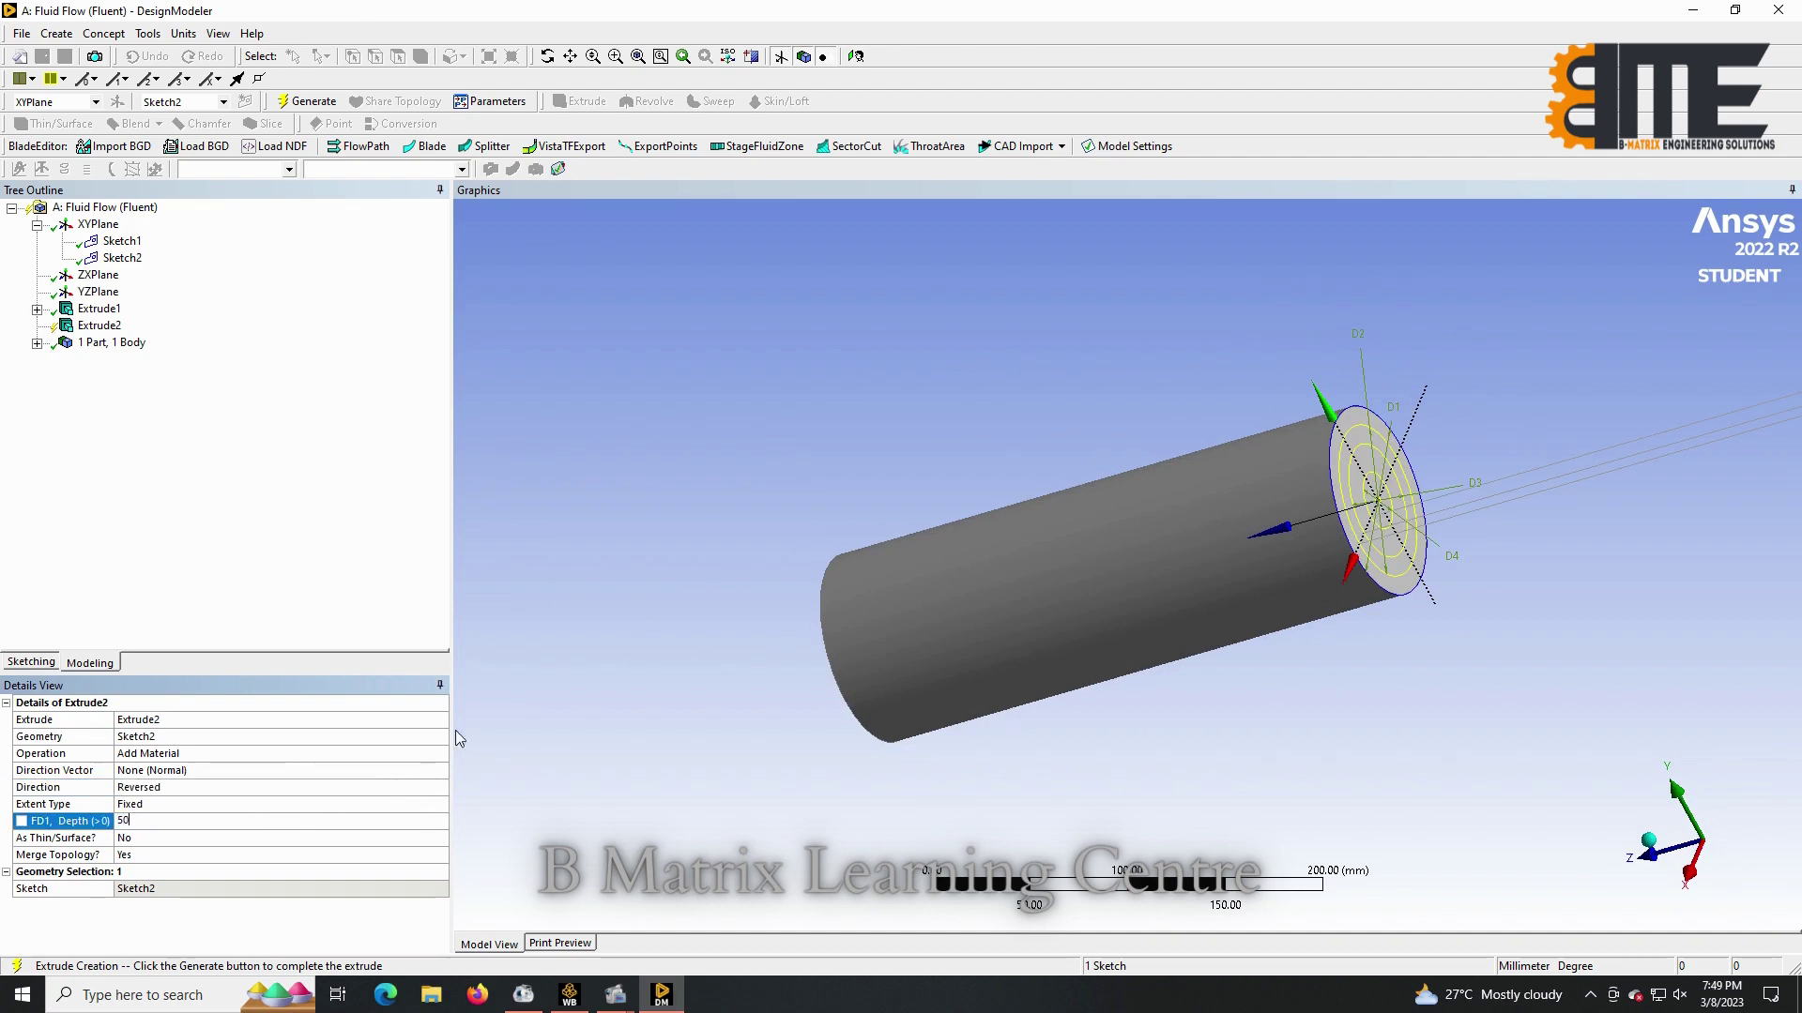
text(50)
key(Return)
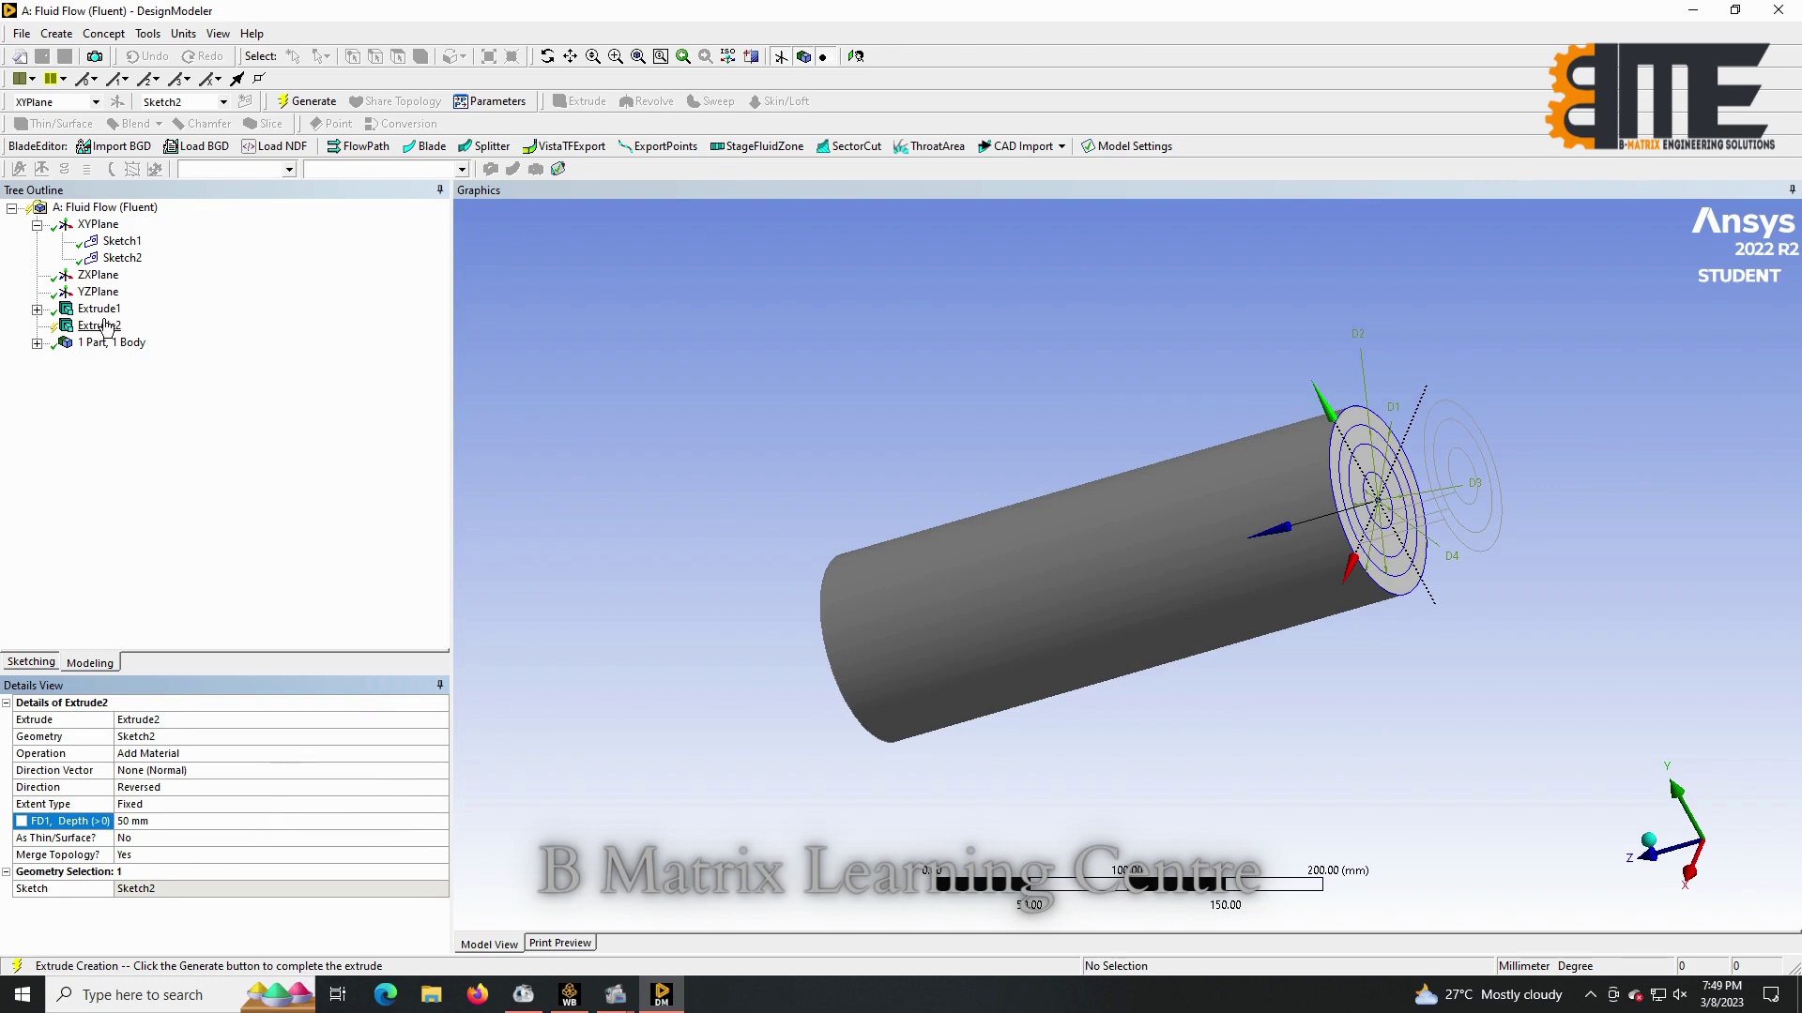
click(302, 97)
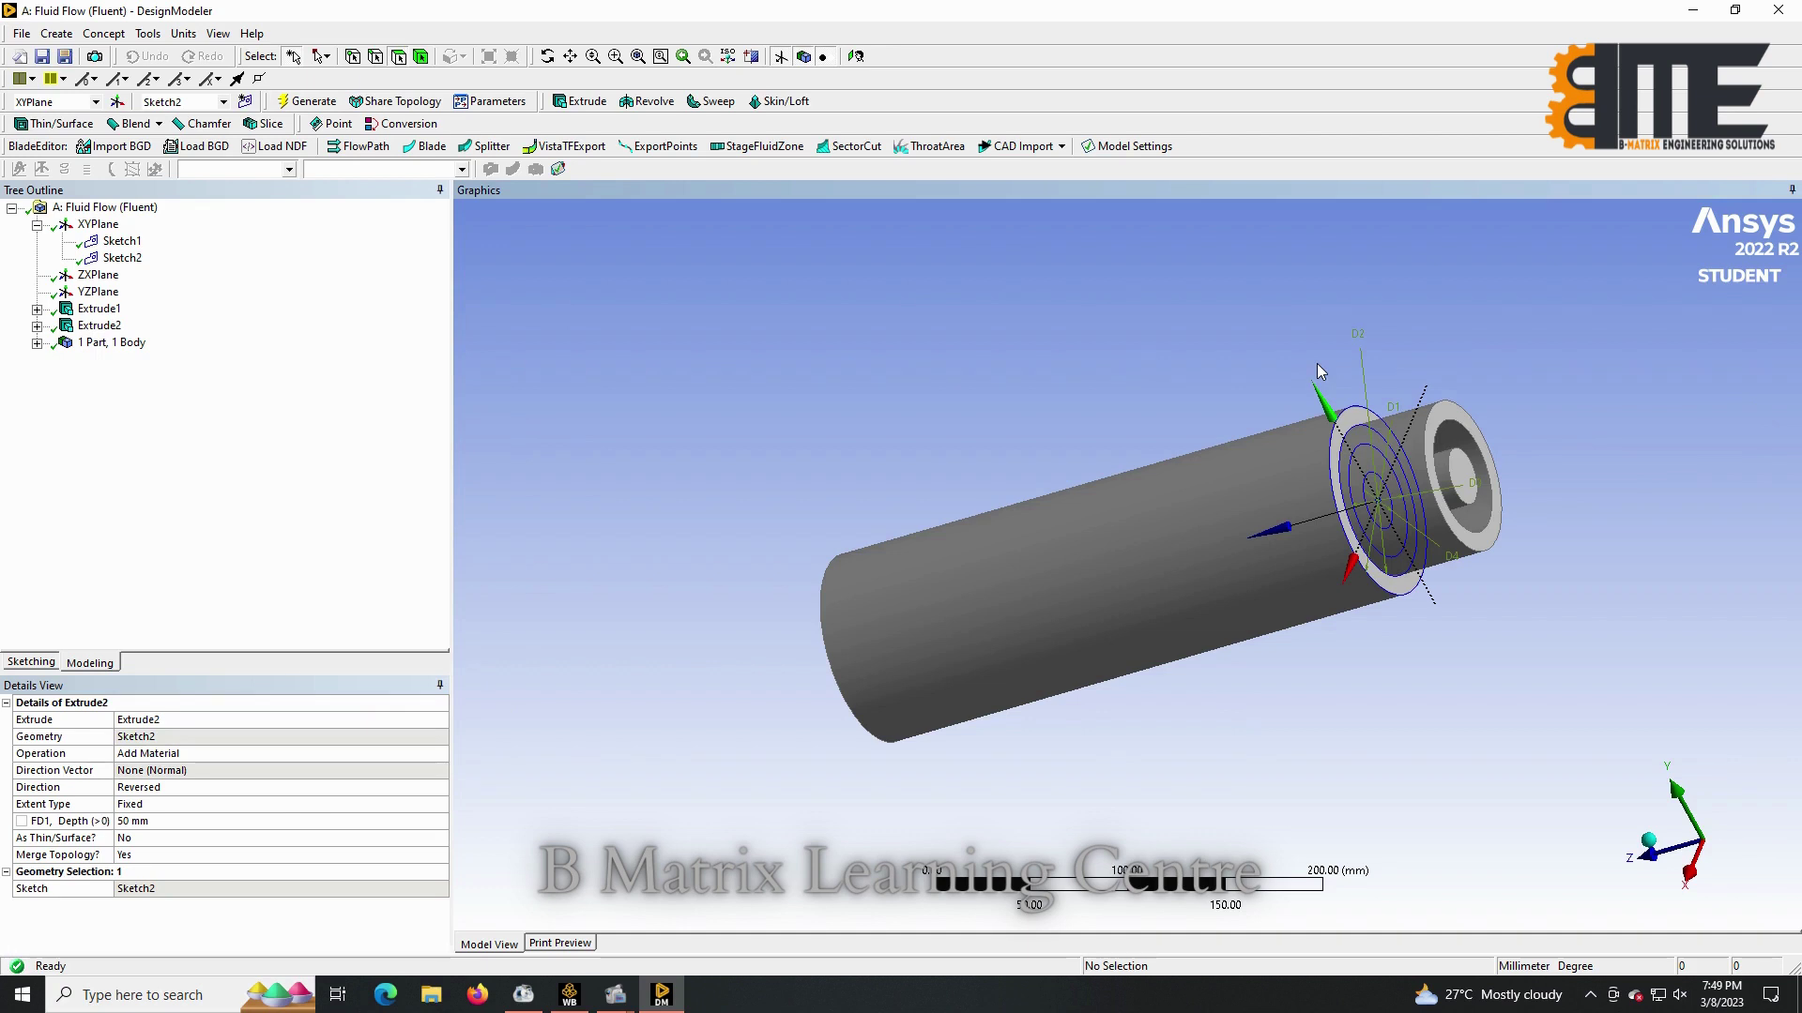
Sketch a circle about 19 mm in diameter on the YZPlane, centred on the cylinder's axis just above the origin.
click(98, 292)
right_click(97, 291)
click(114, 296)
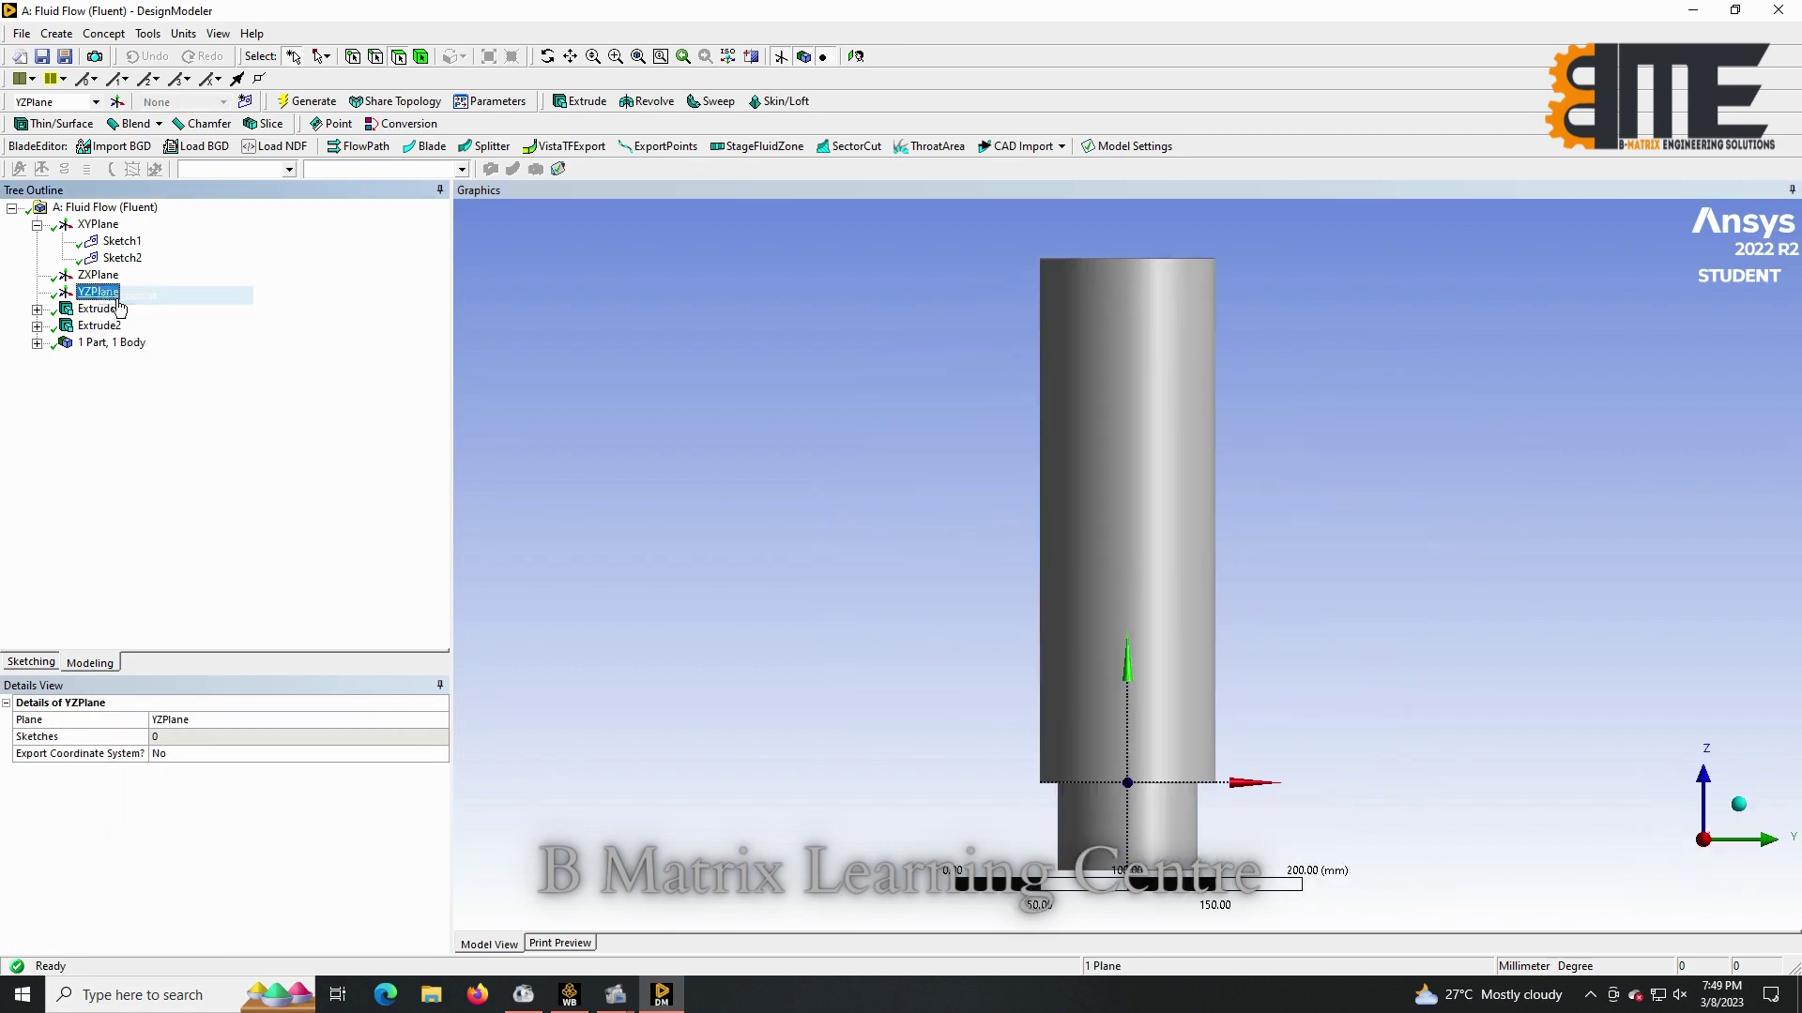
click(34, 663)
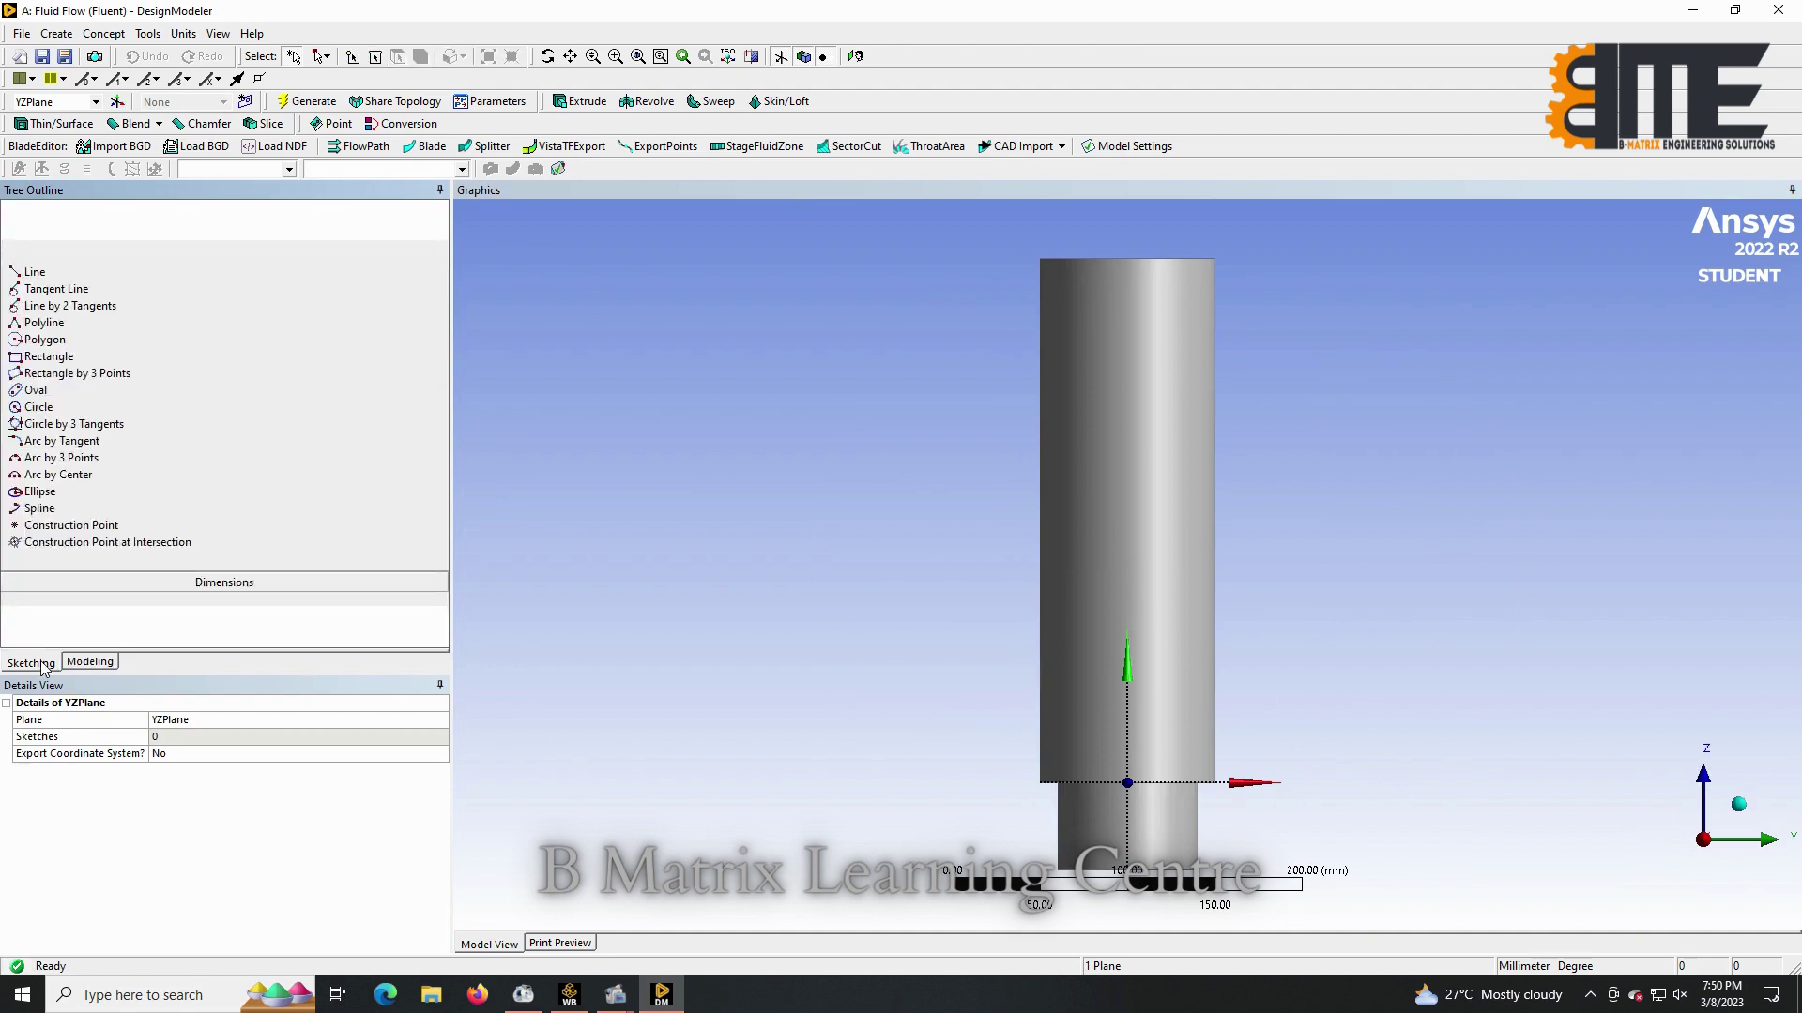
click(74, 368)
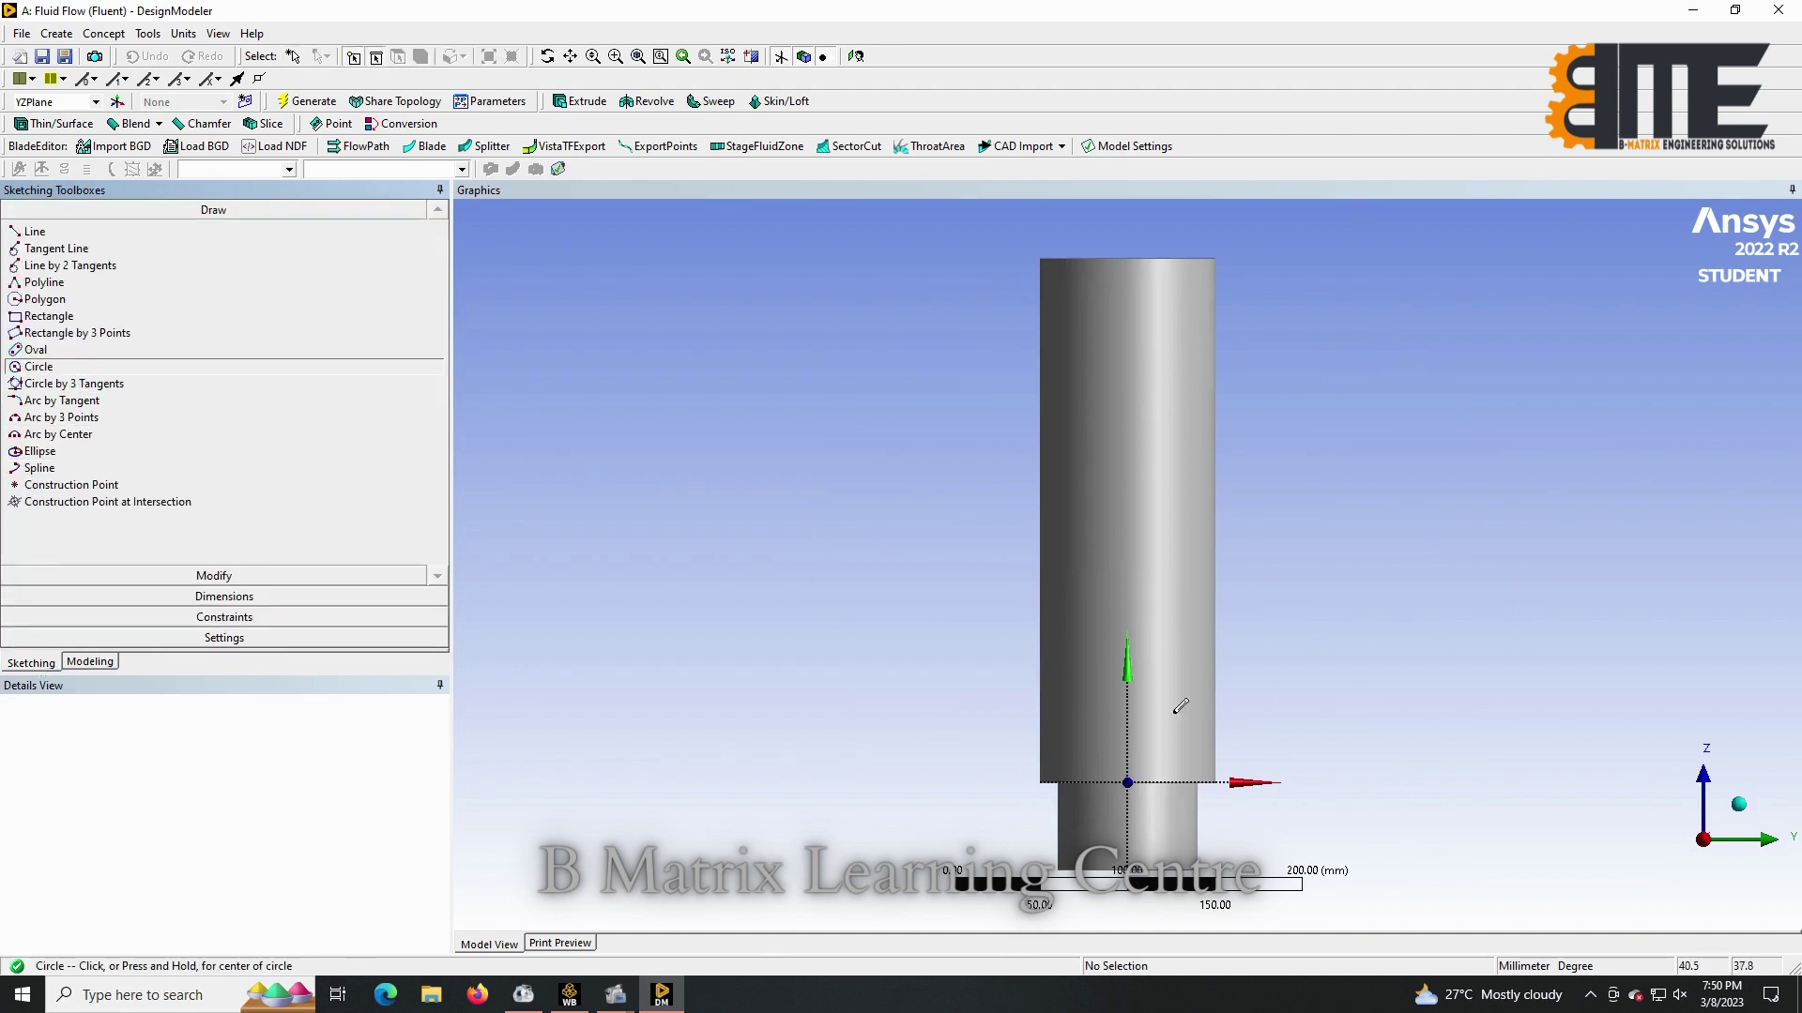
click(1127, 708)
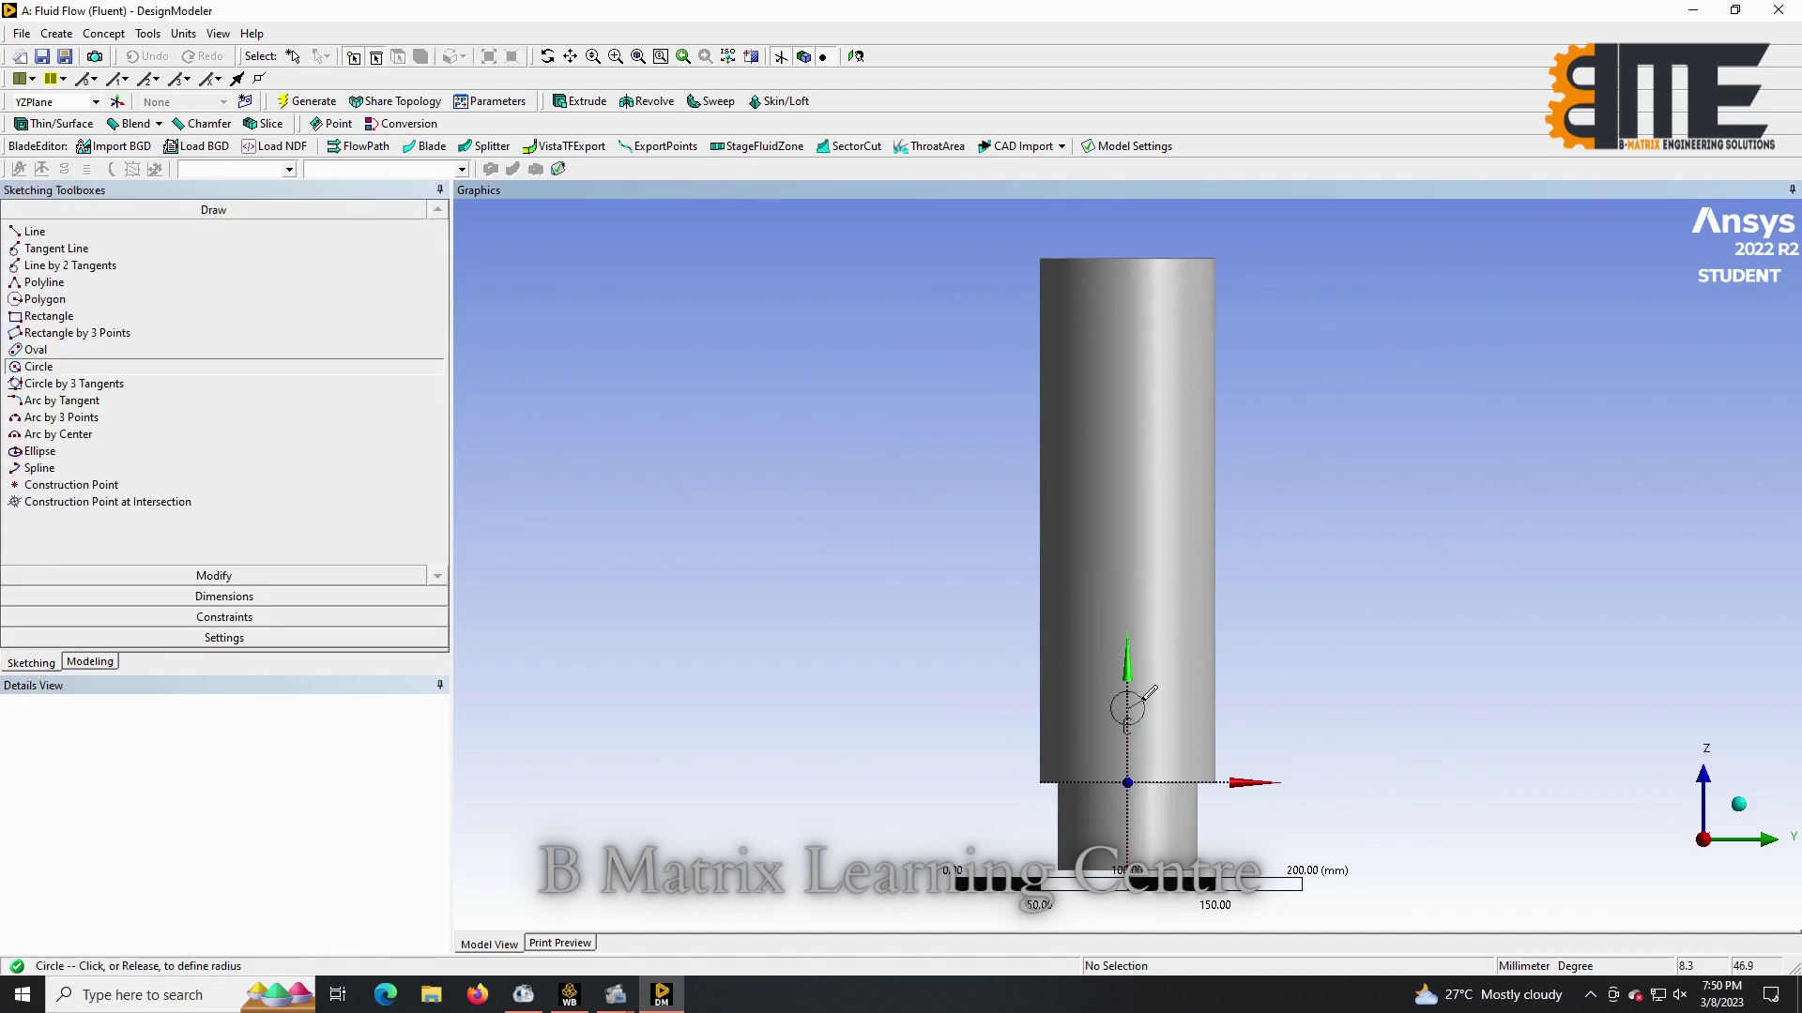
click(1139, 697)
Dimension the circle on the YZPlane and set its diameter to 10 mm.
click(224, 597)
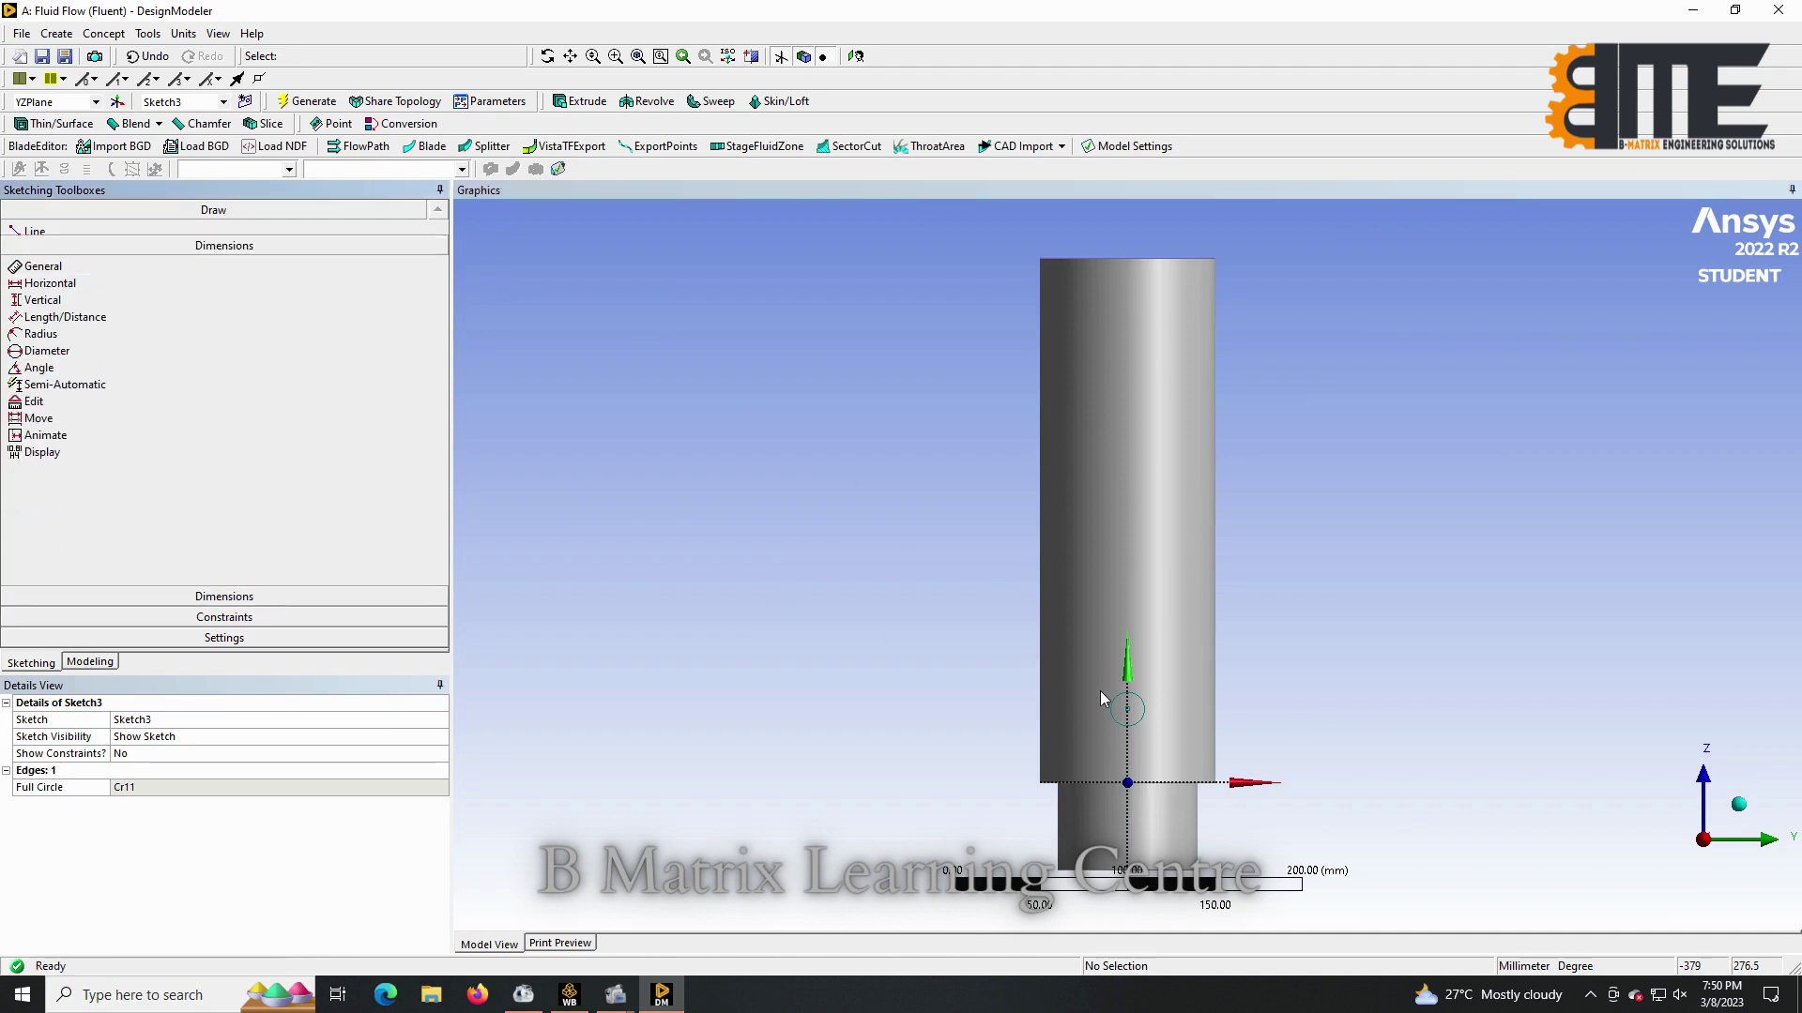
click(1114, 698)
click(1325, 683)
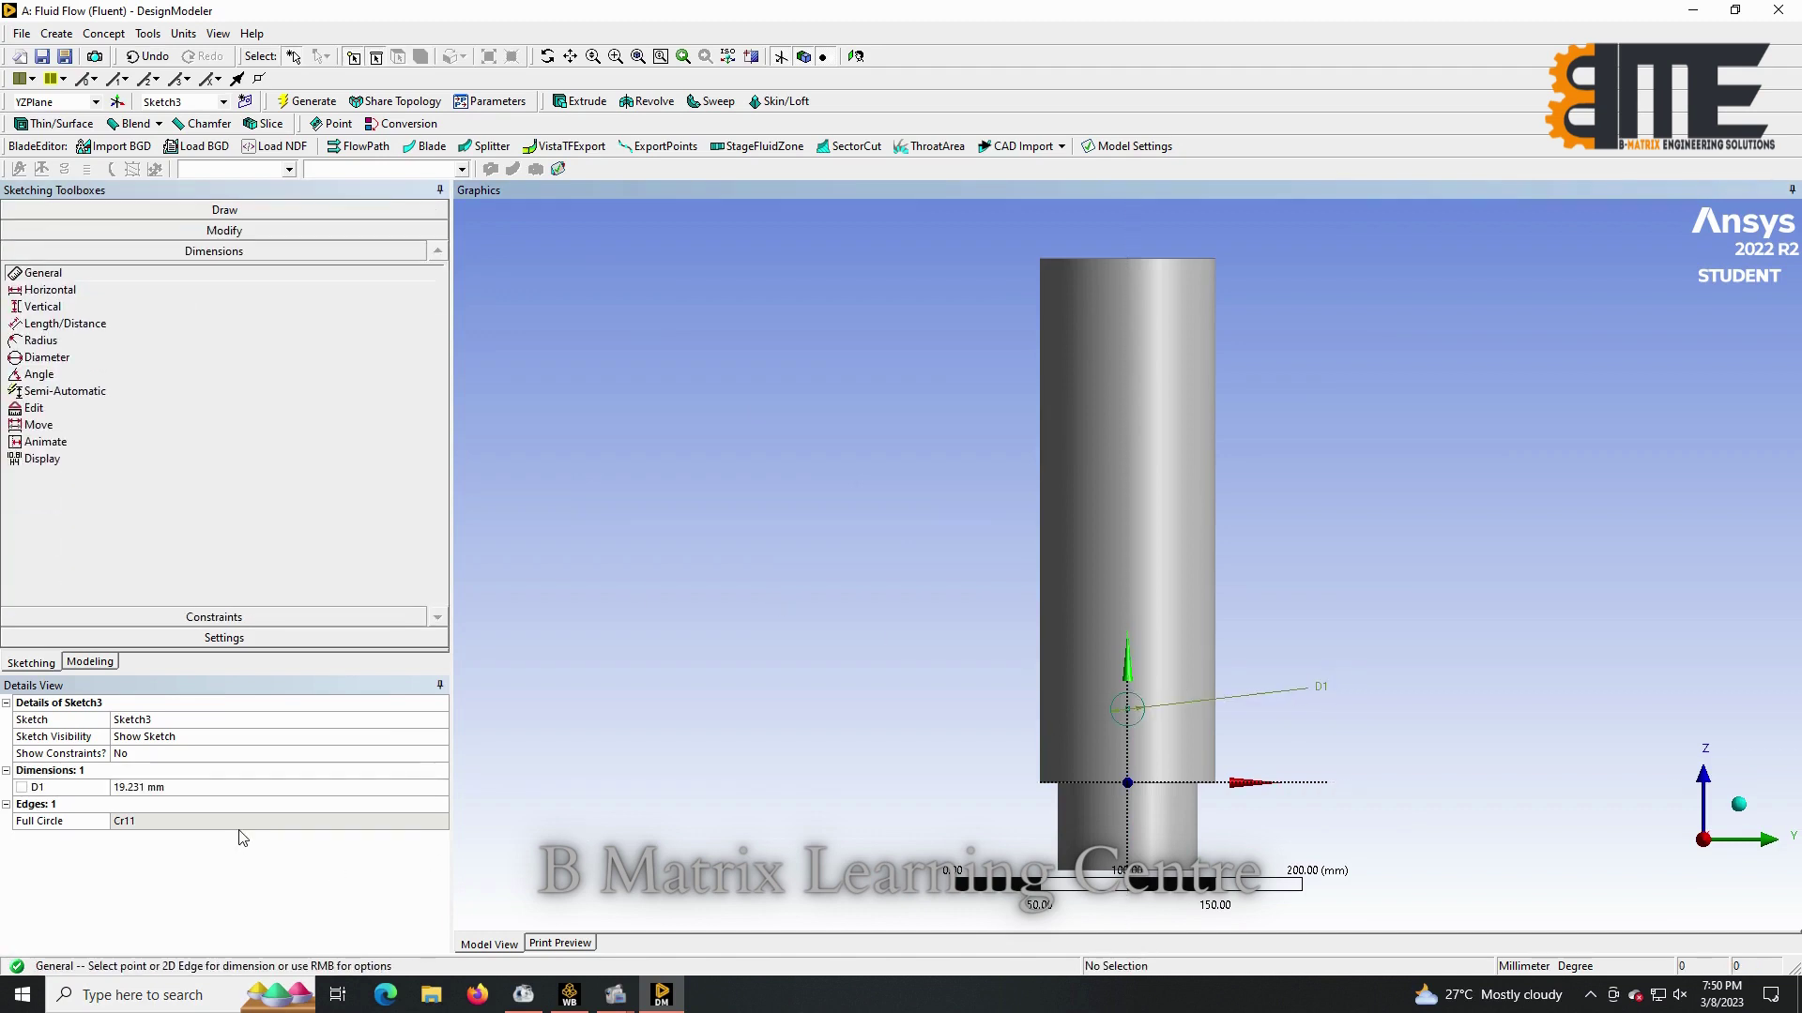
click(259, 791)
text(10)
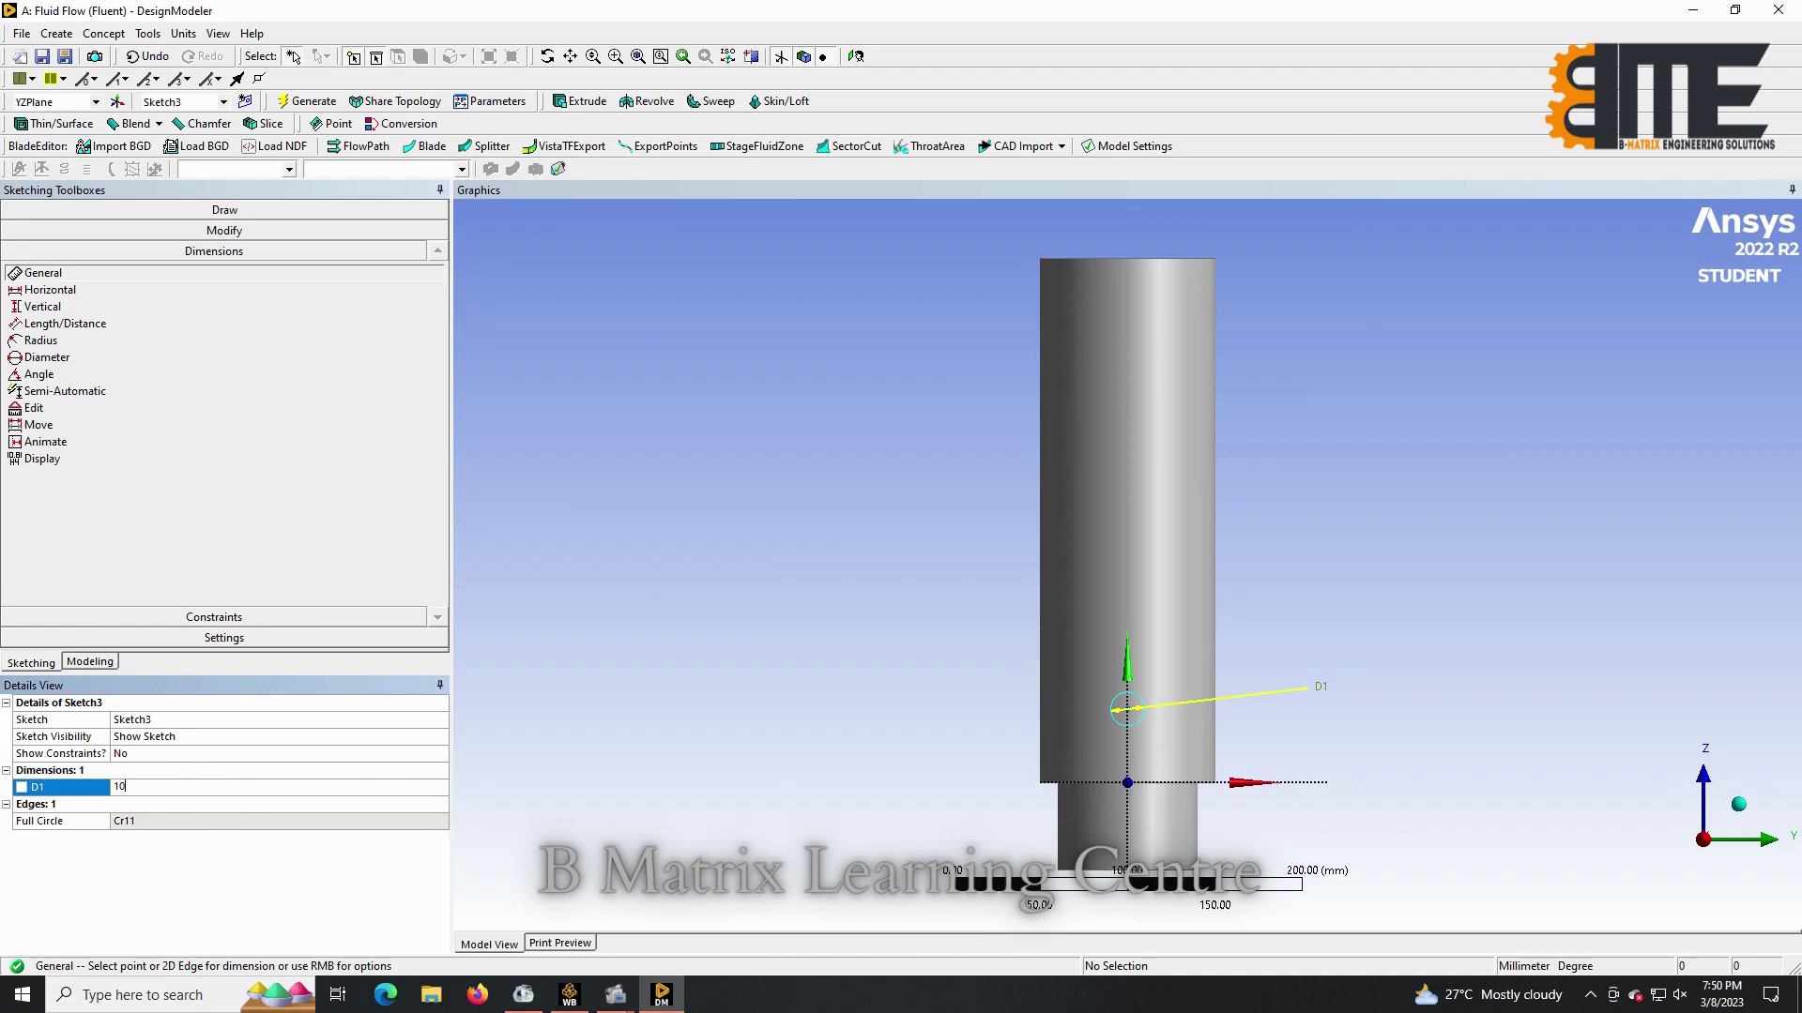
key(Return)
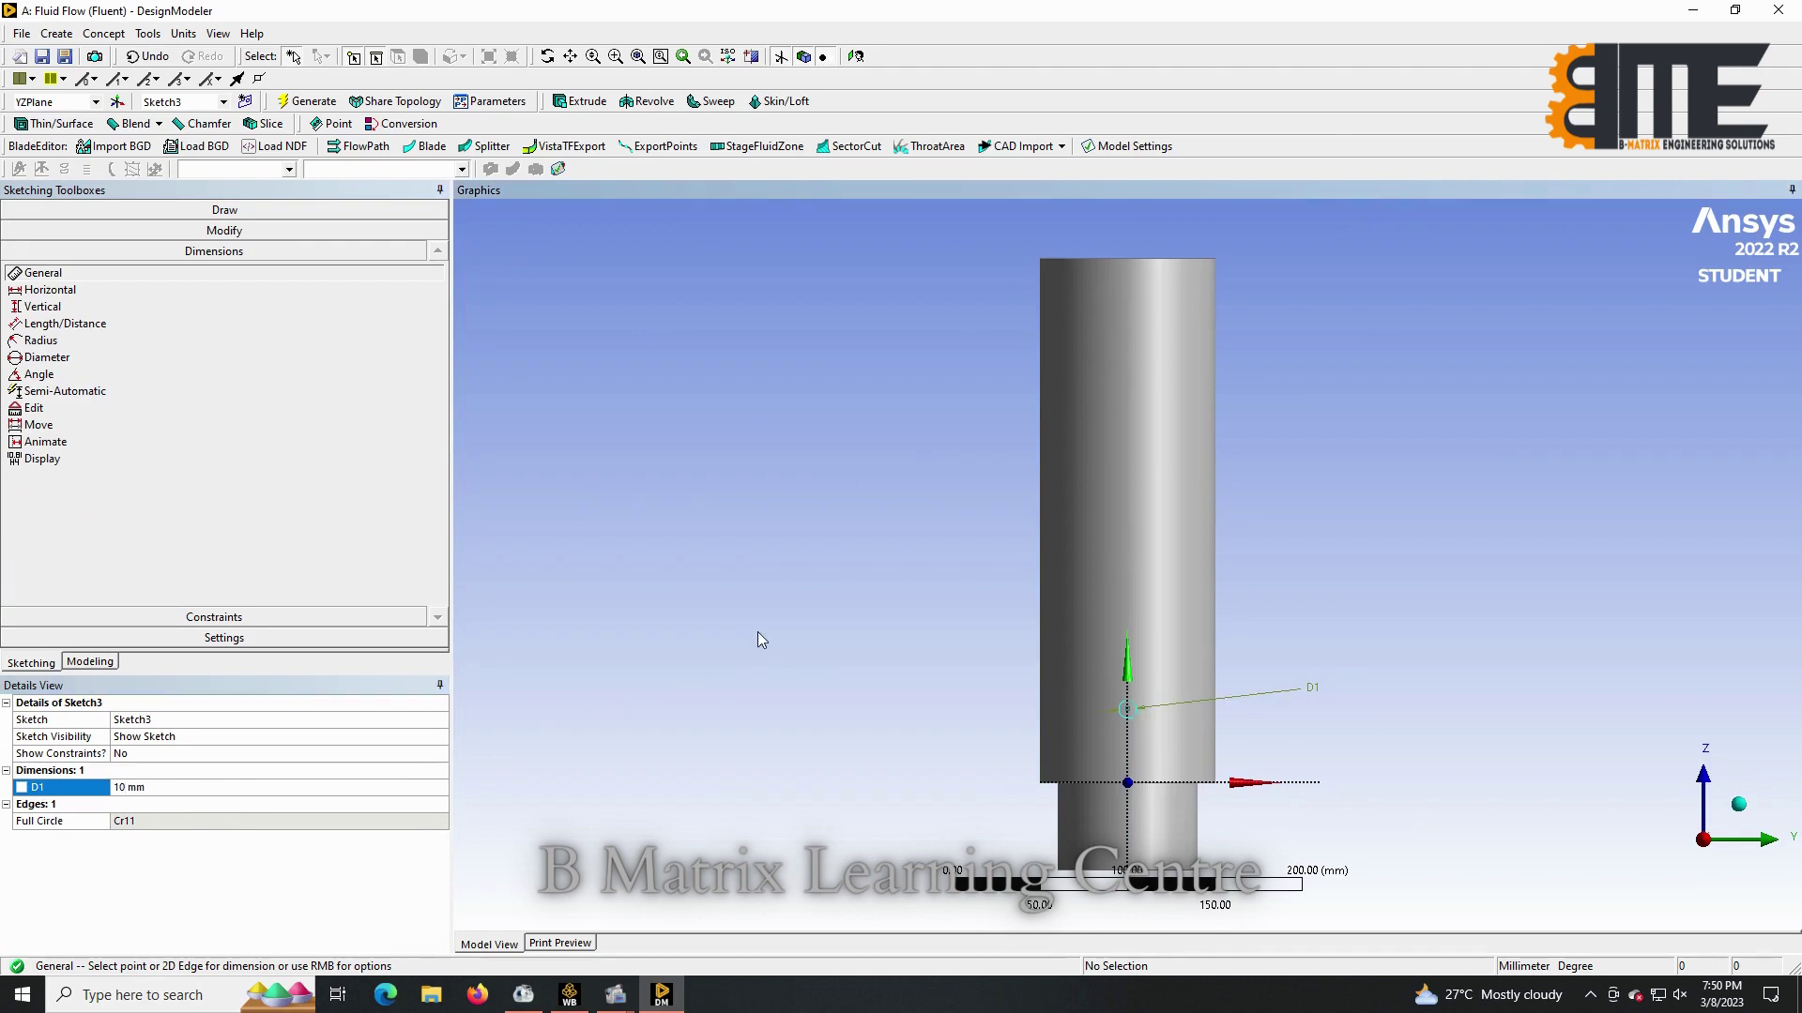
Extrude Sketch3 in the normal direction to a depth of 60 mm as added material and generate the feature.
click(103, 659)
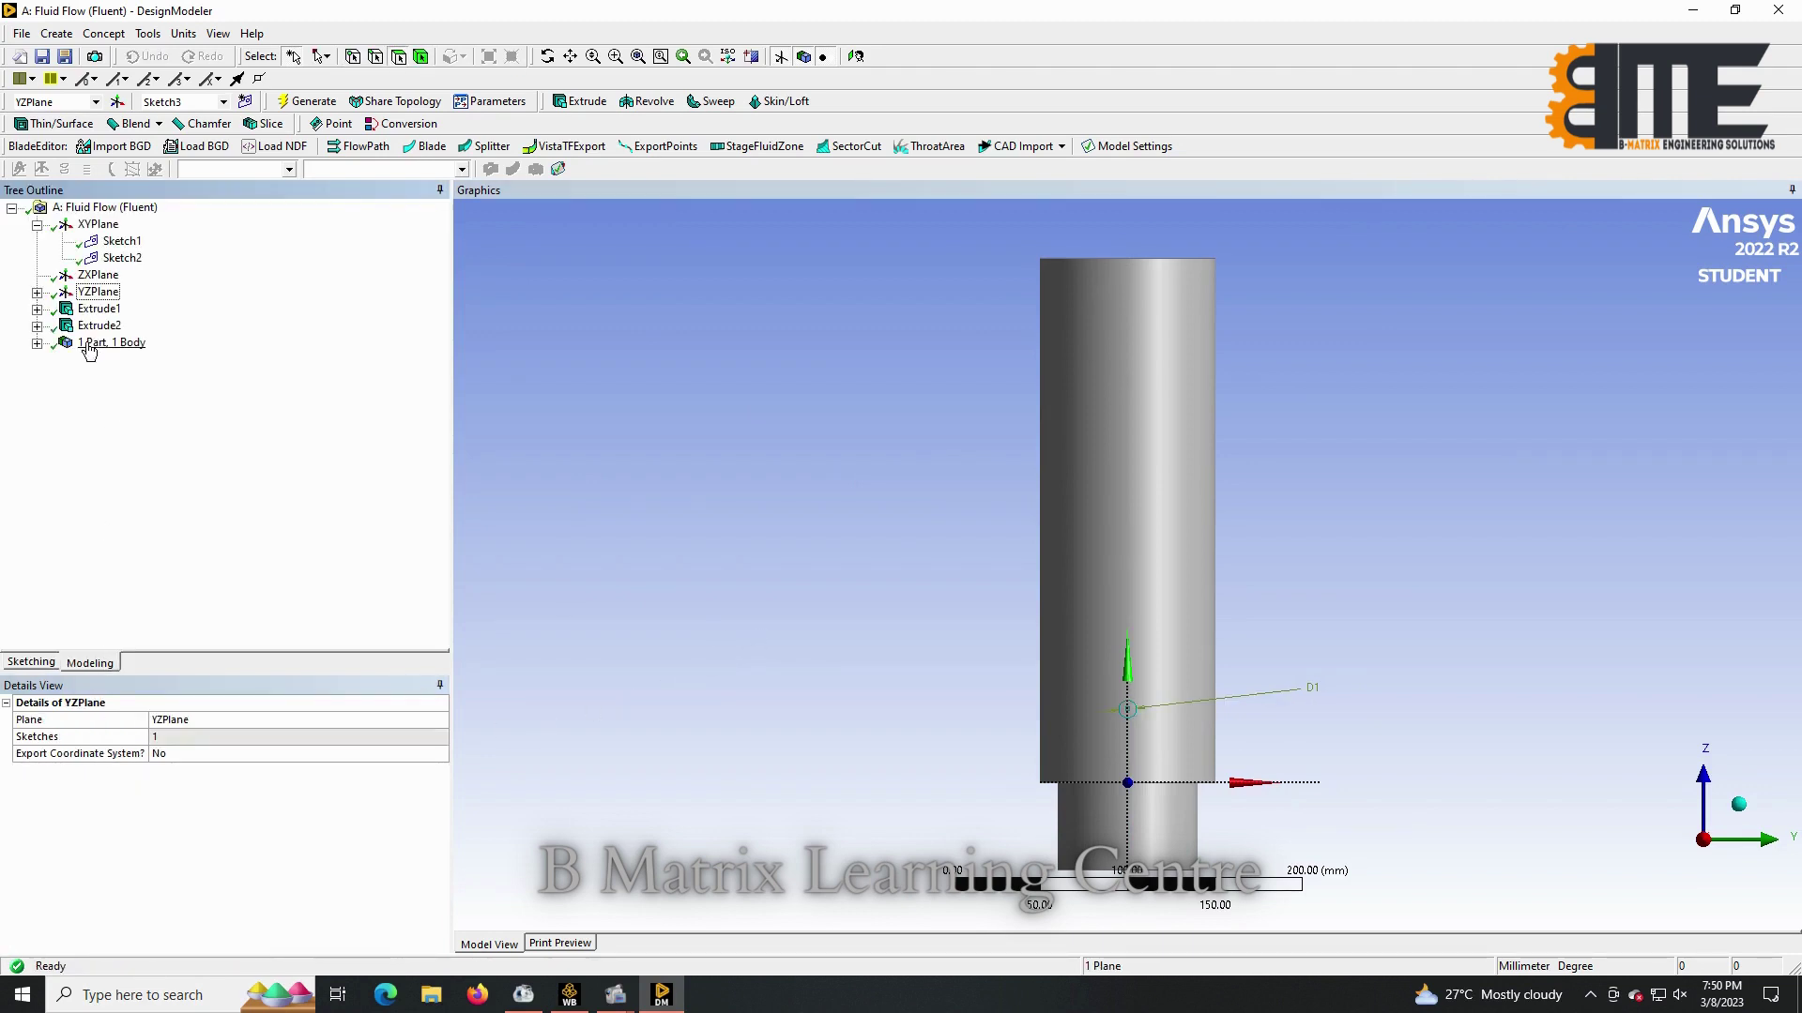
click(37, 292)
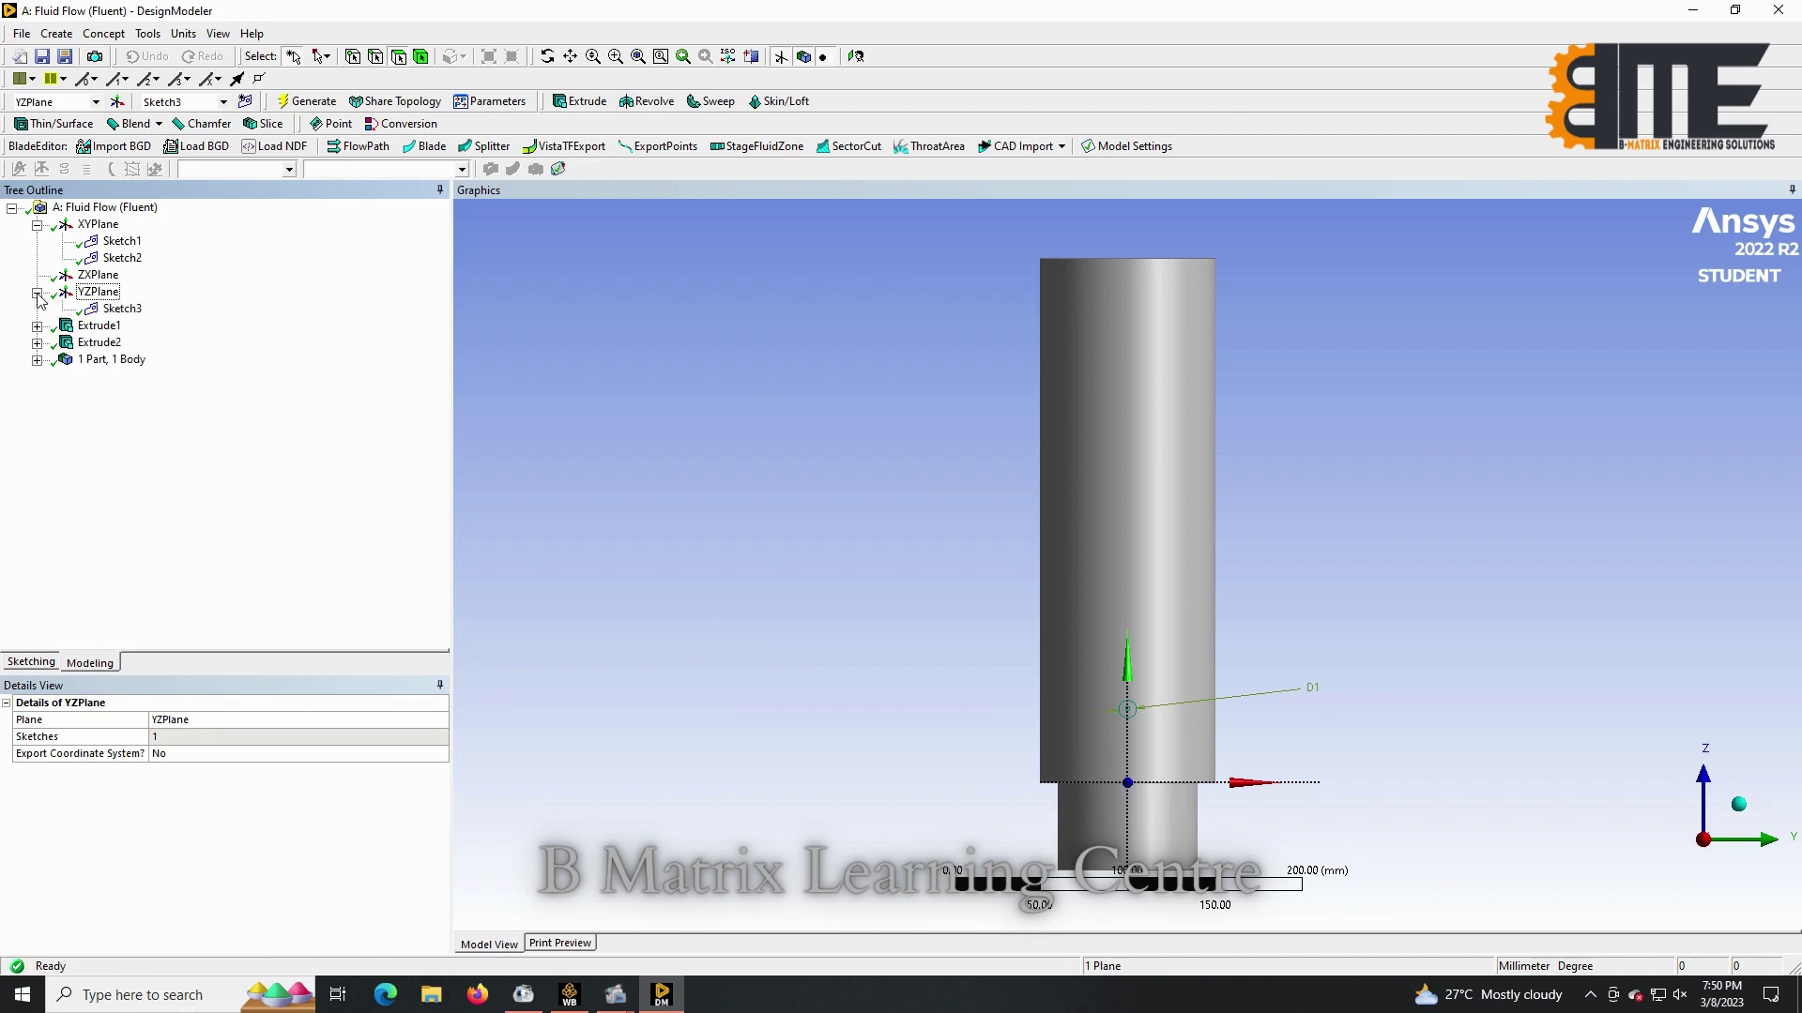
click(122, 308)
middle_drag(1116, 694, 1168, 570)
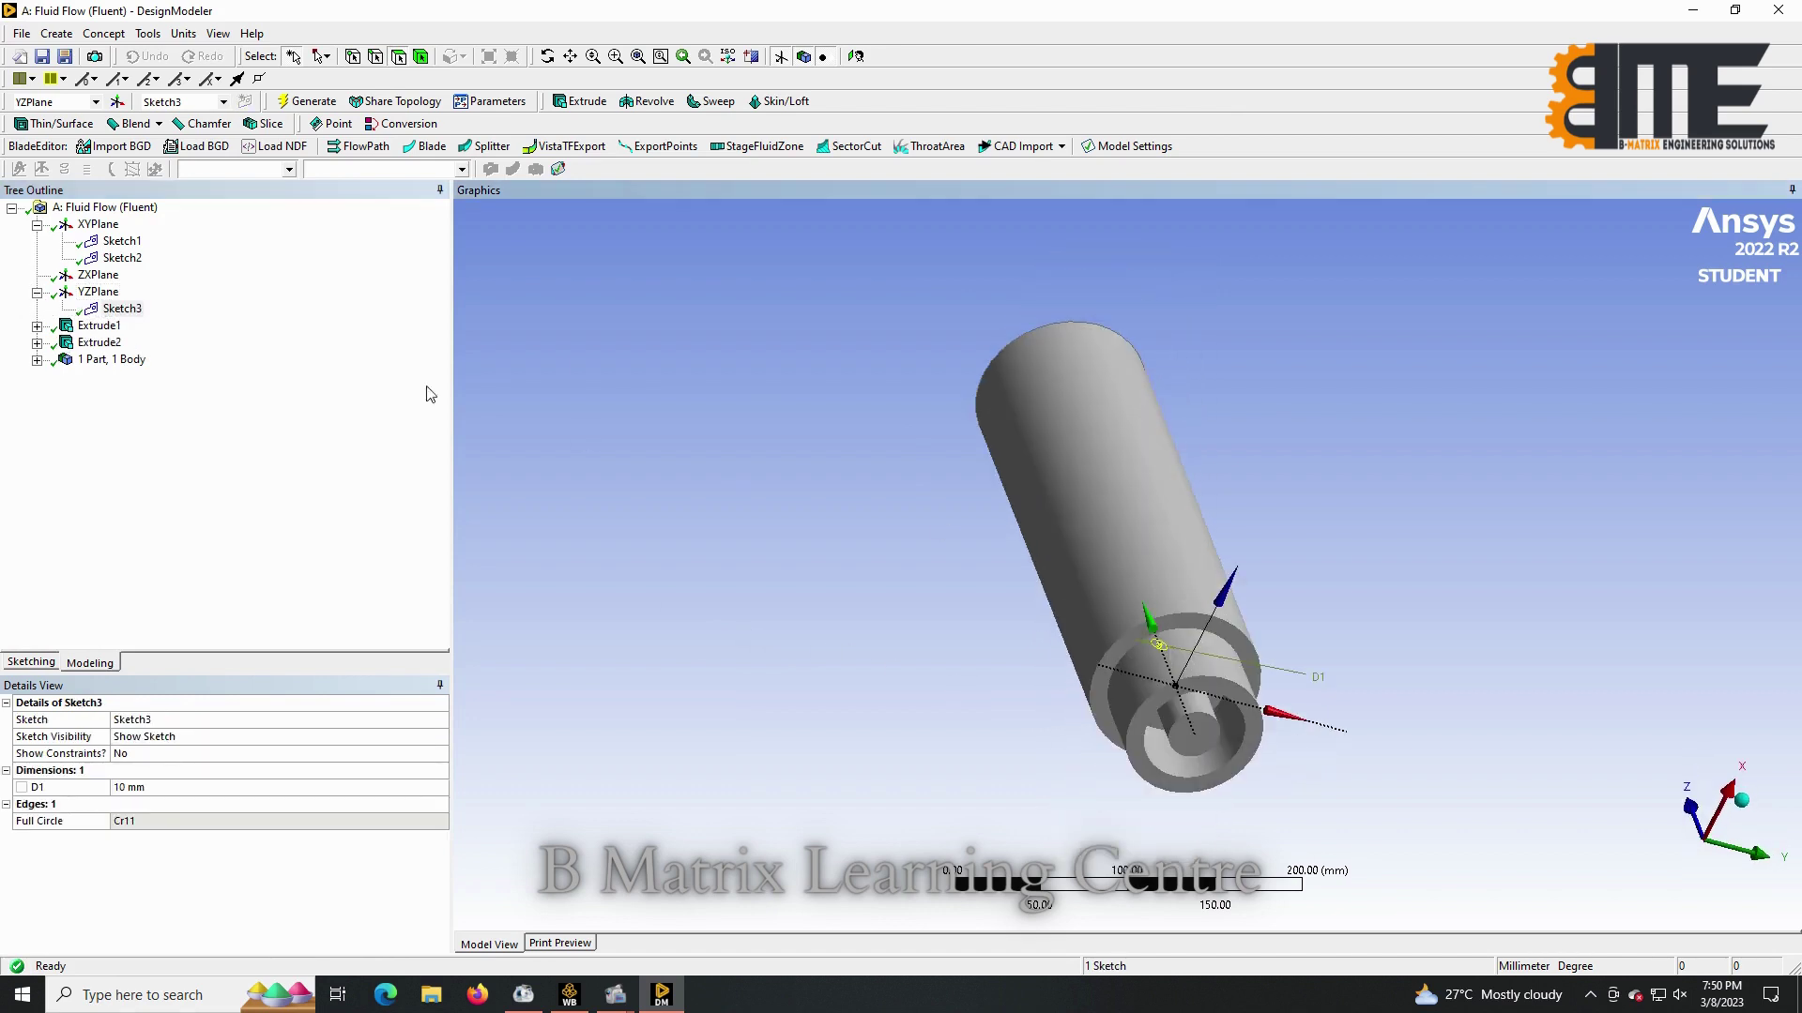
click(579, 101)
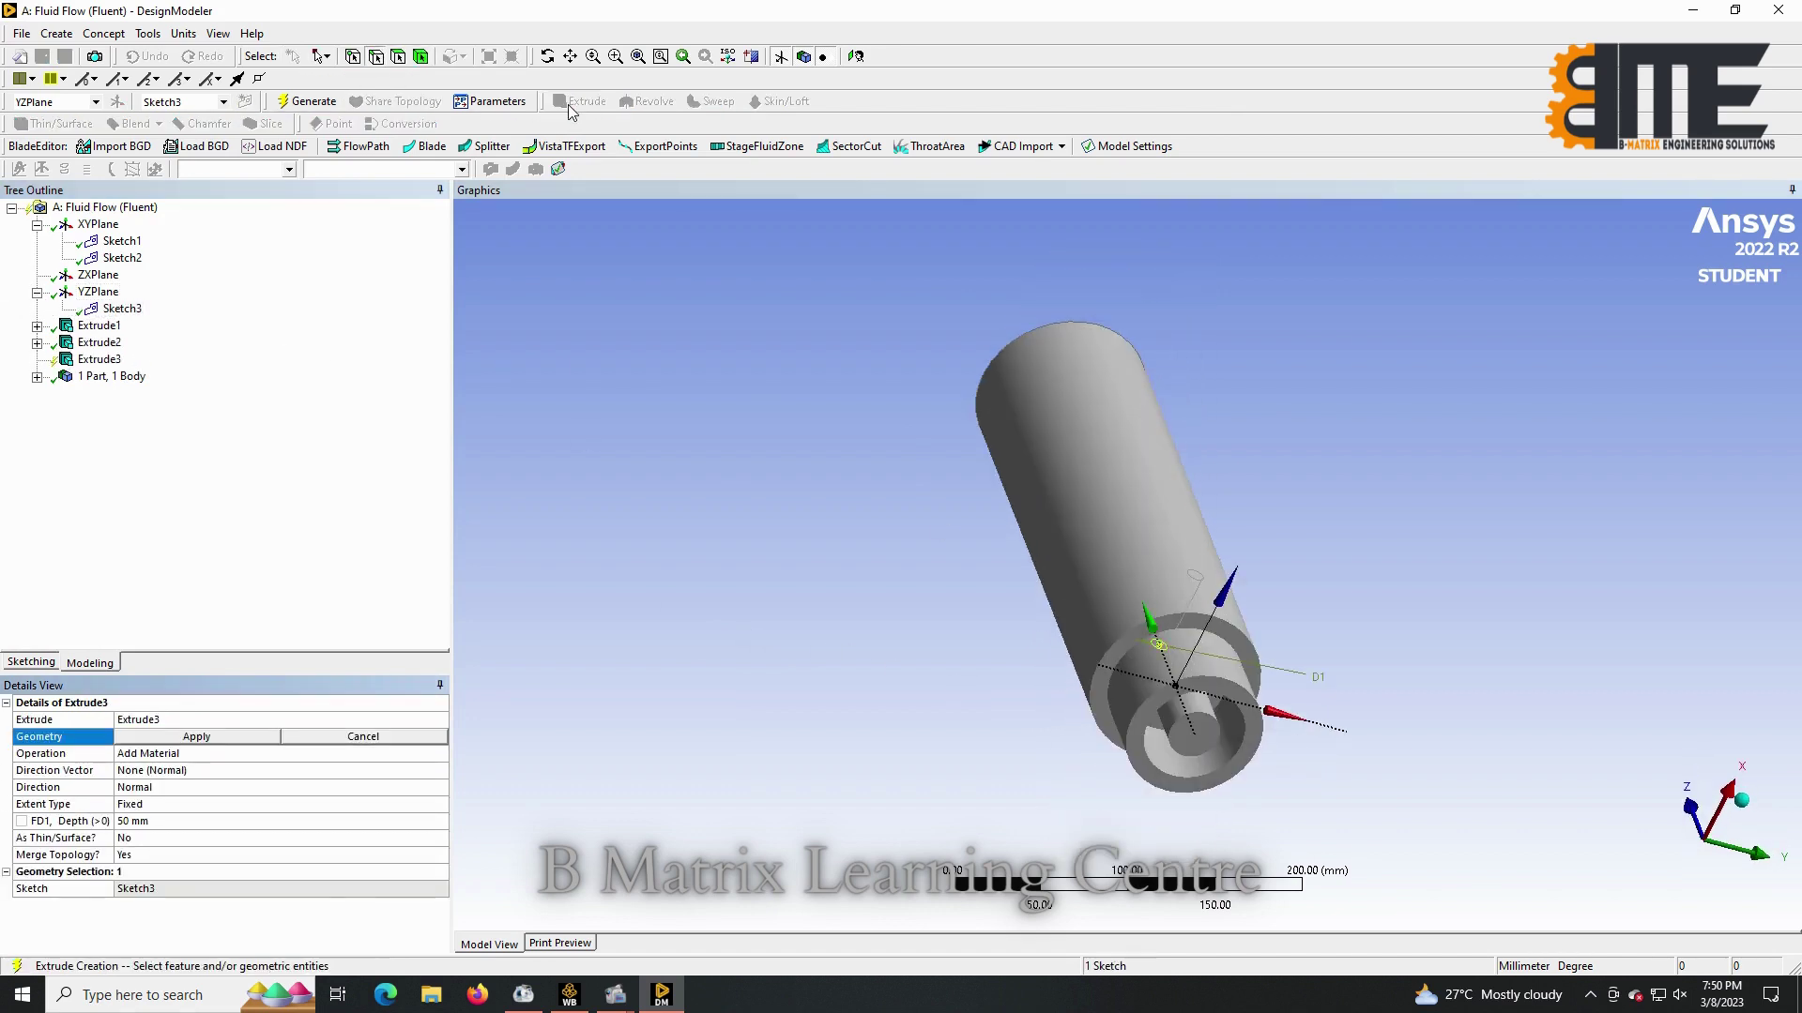
middle_drag(1323, 394, 1358, 482)
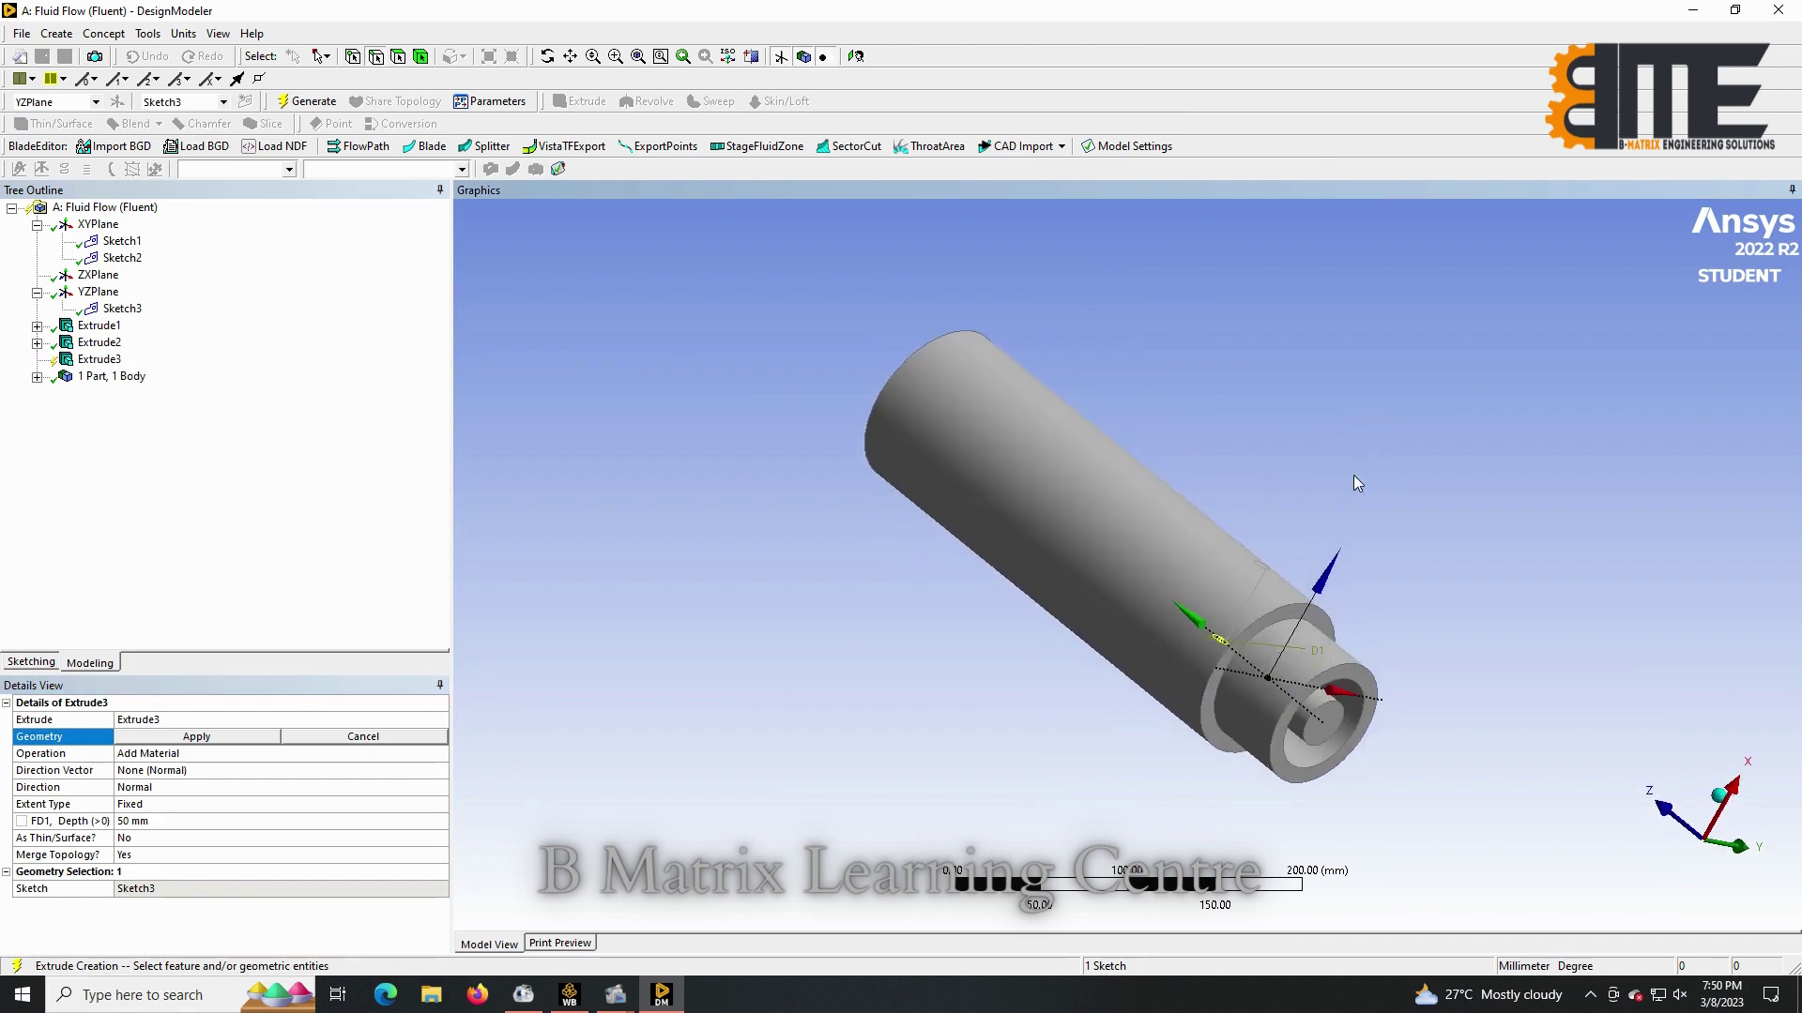
click(174, 823)
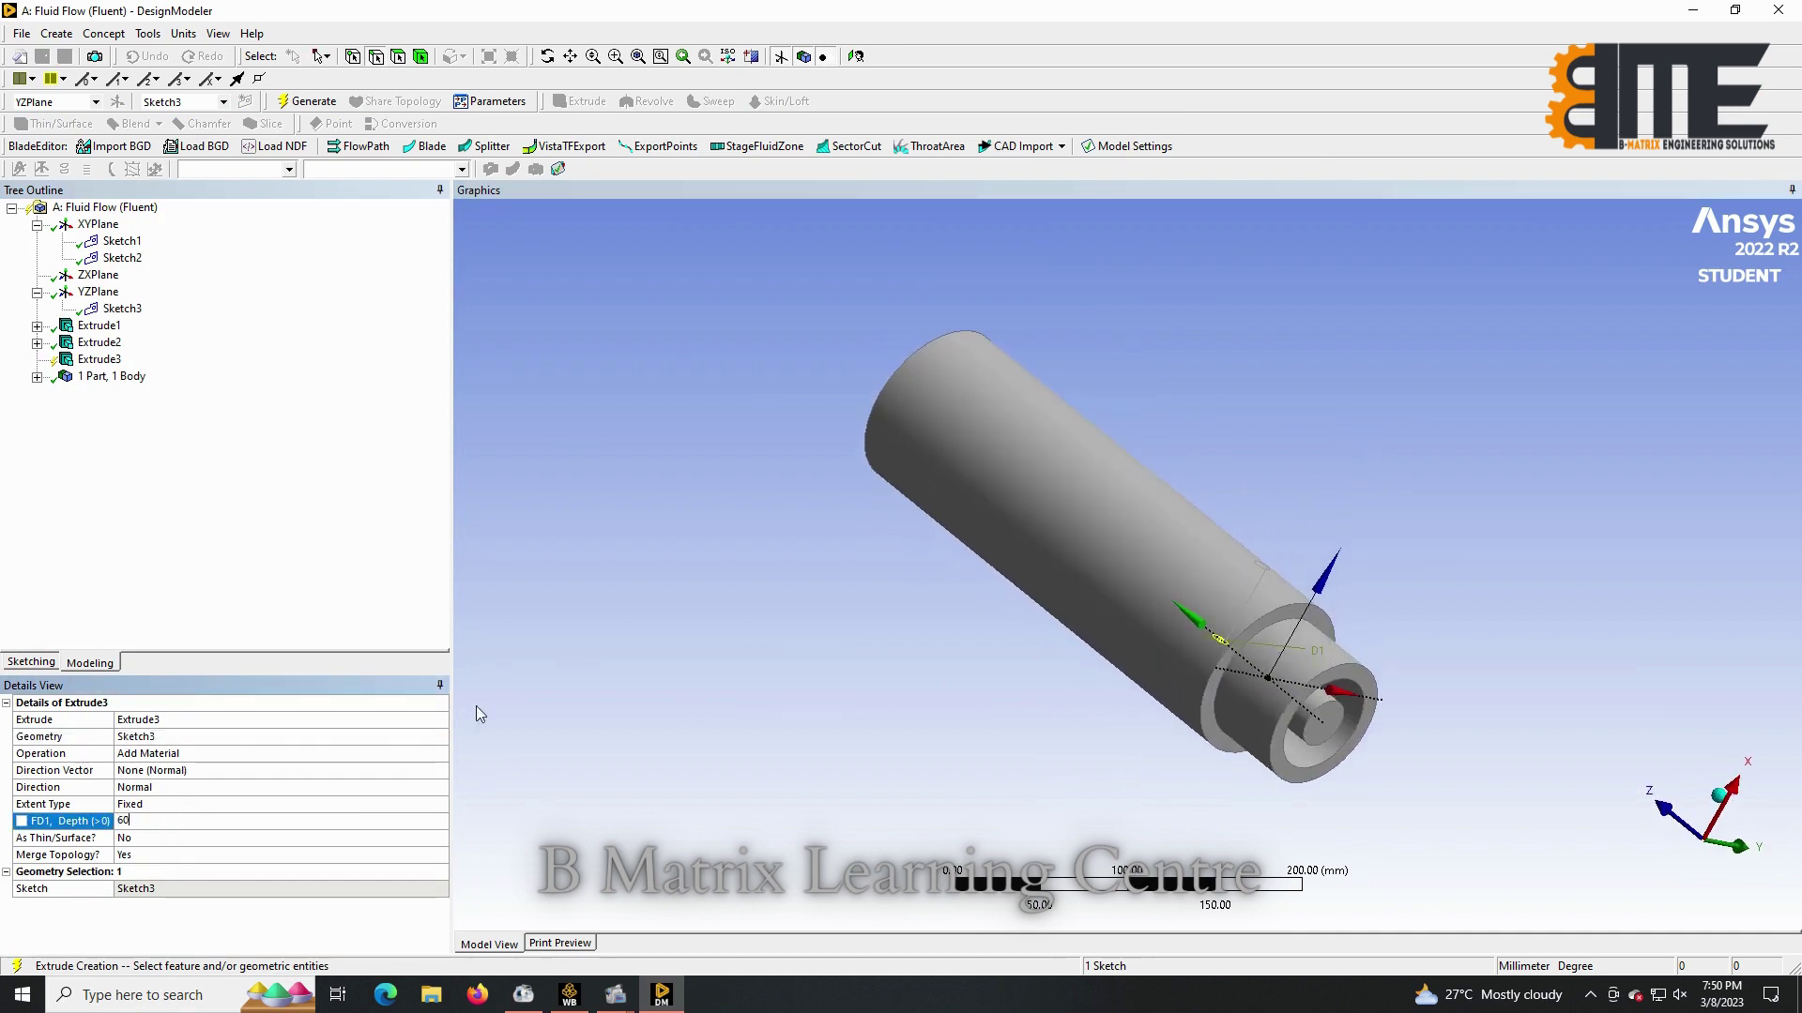
text(60)
click(570, 633)
click(307, 101)
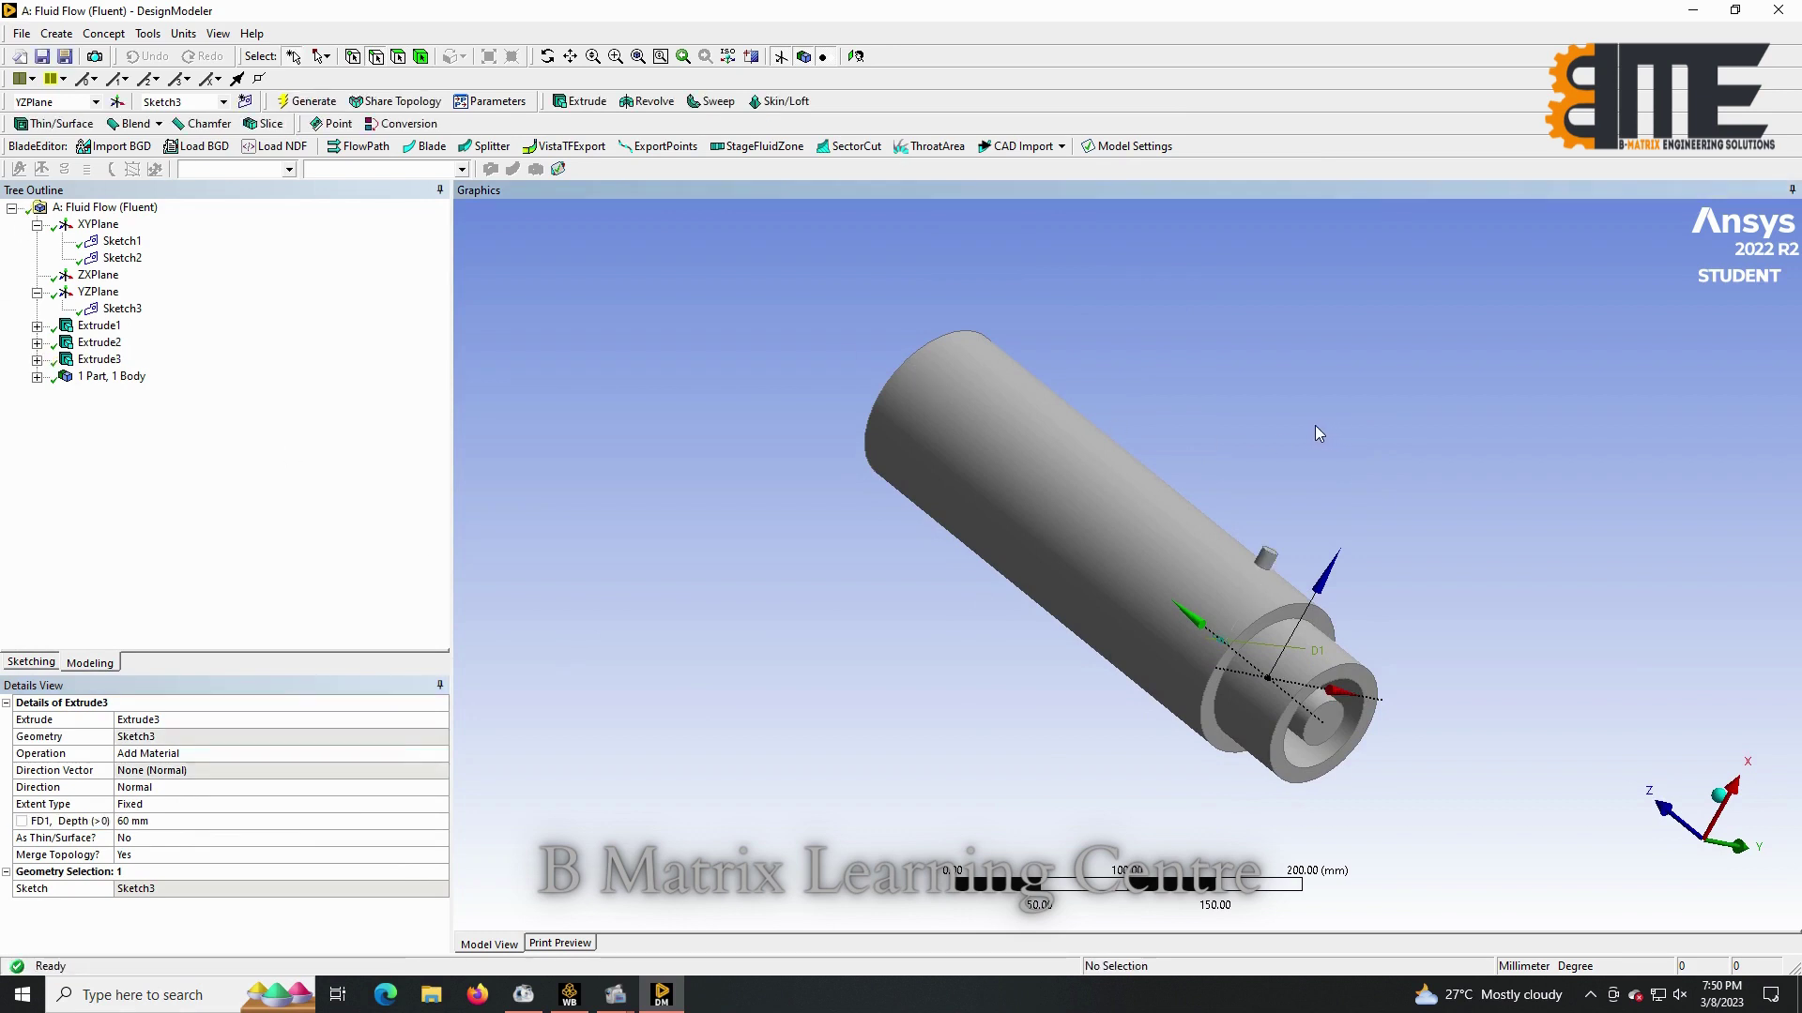
Set the solid body's type to Fluid and rename the body COMBUSTION CHAMBER.
middle_drag(1256, 441, 937, 378)
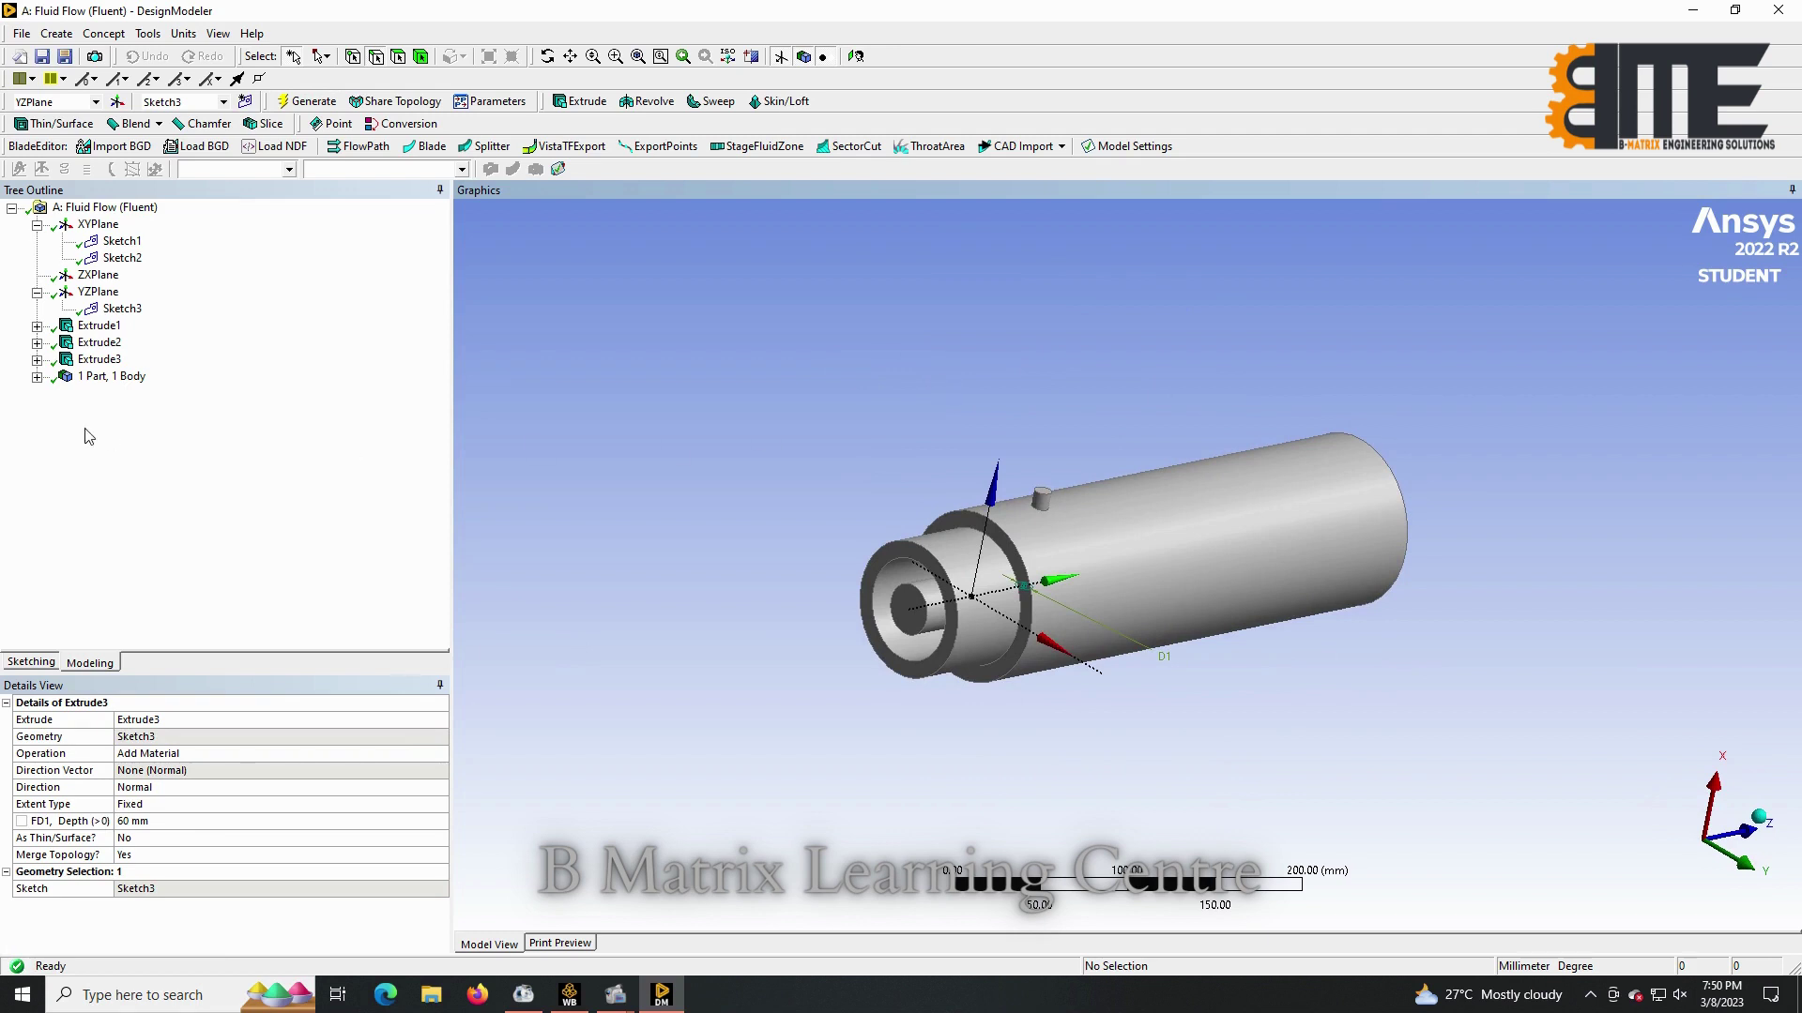
click(37, 376)
click(115, 394)
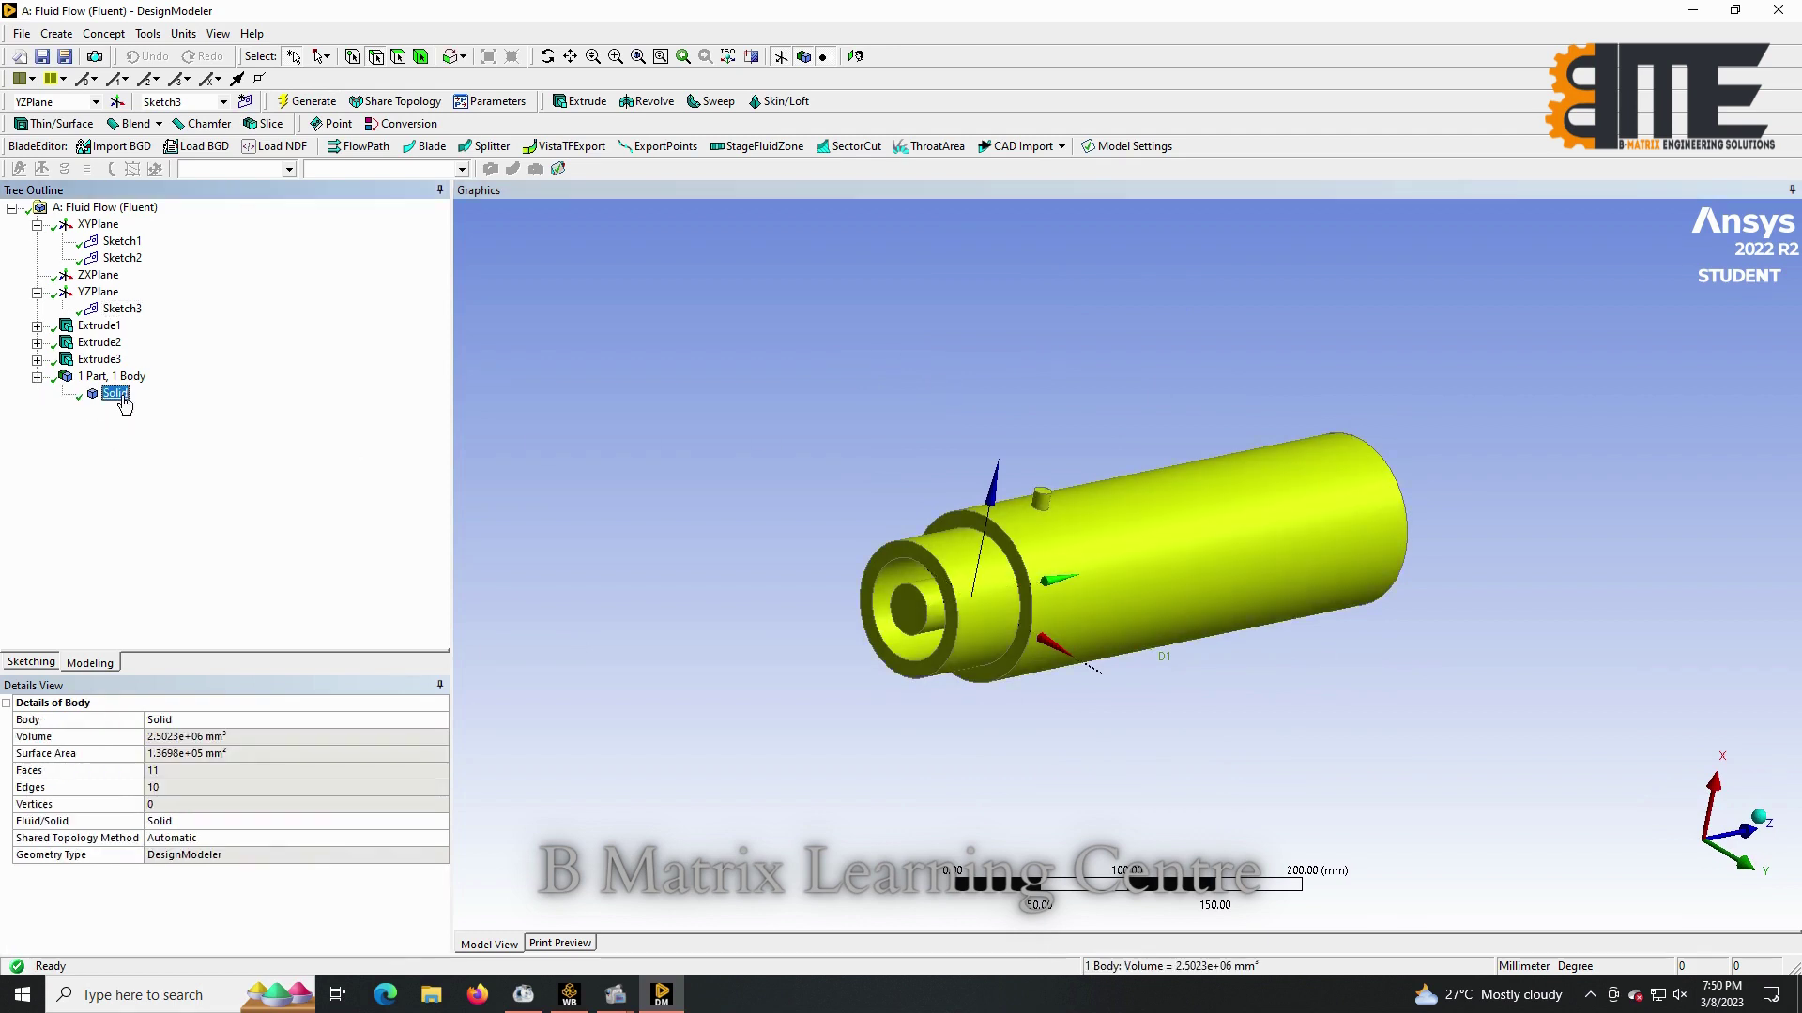
click(292, 822)
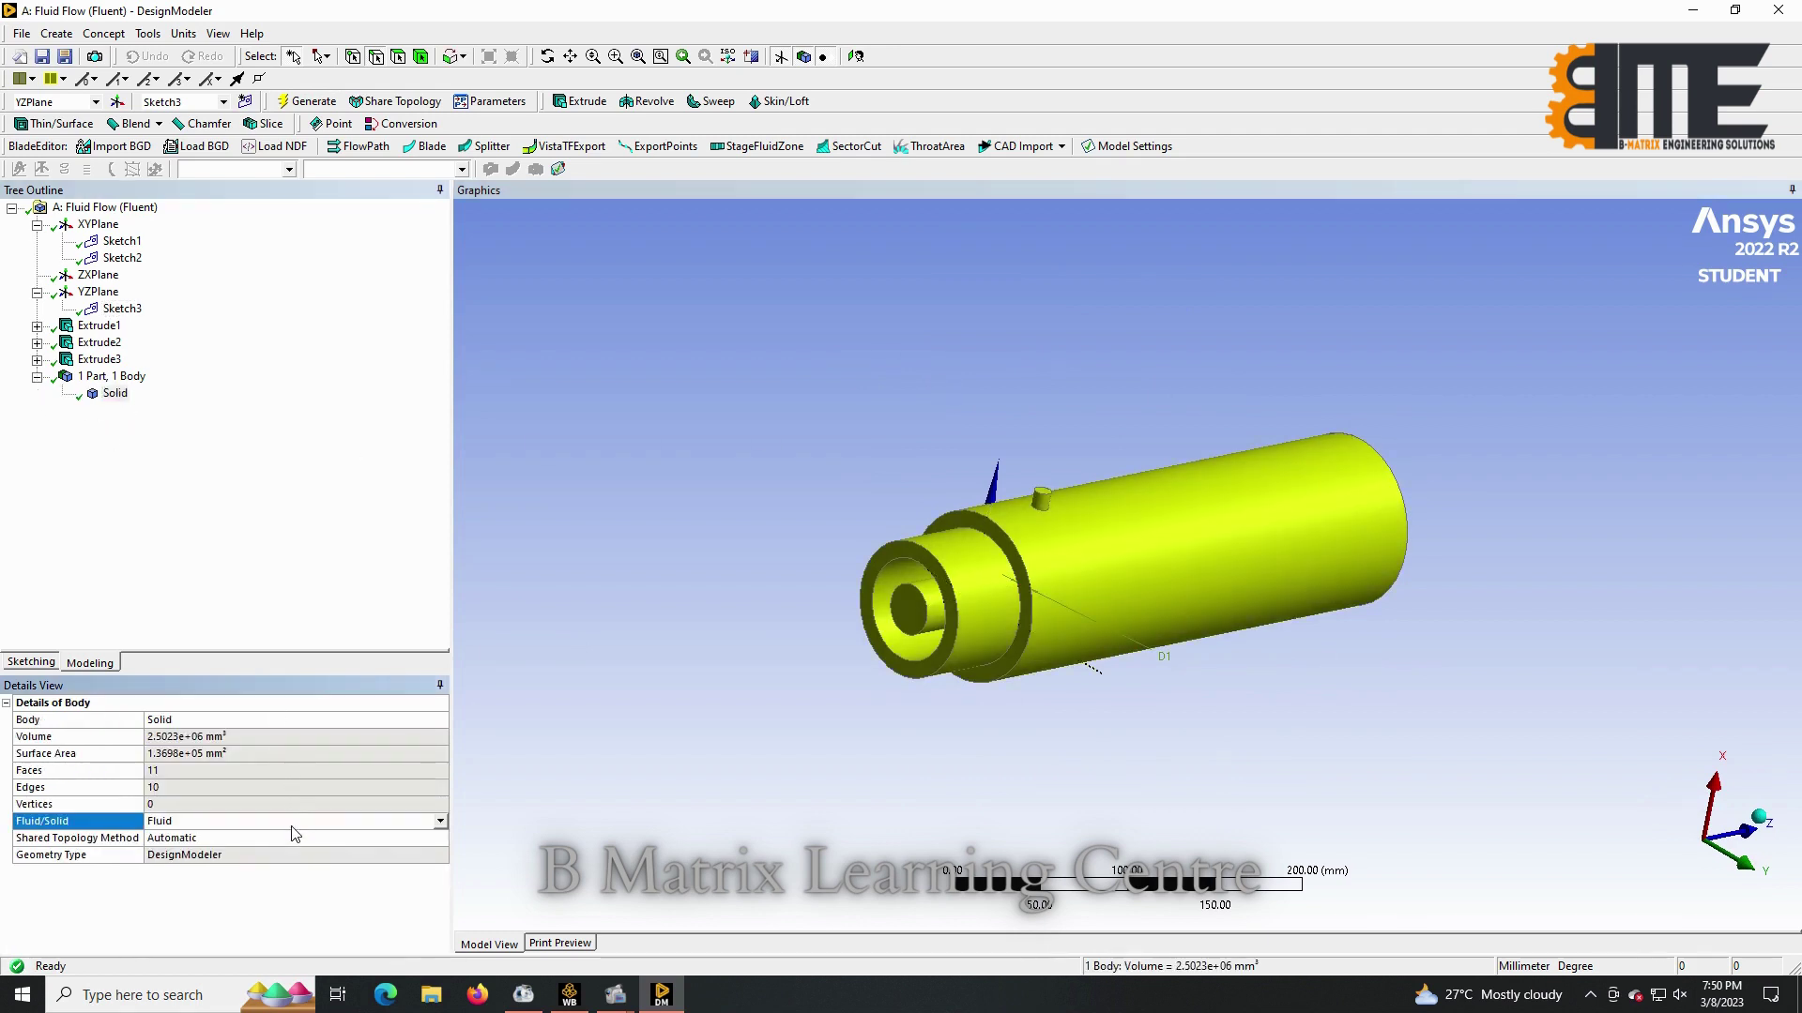
click(276, 719)
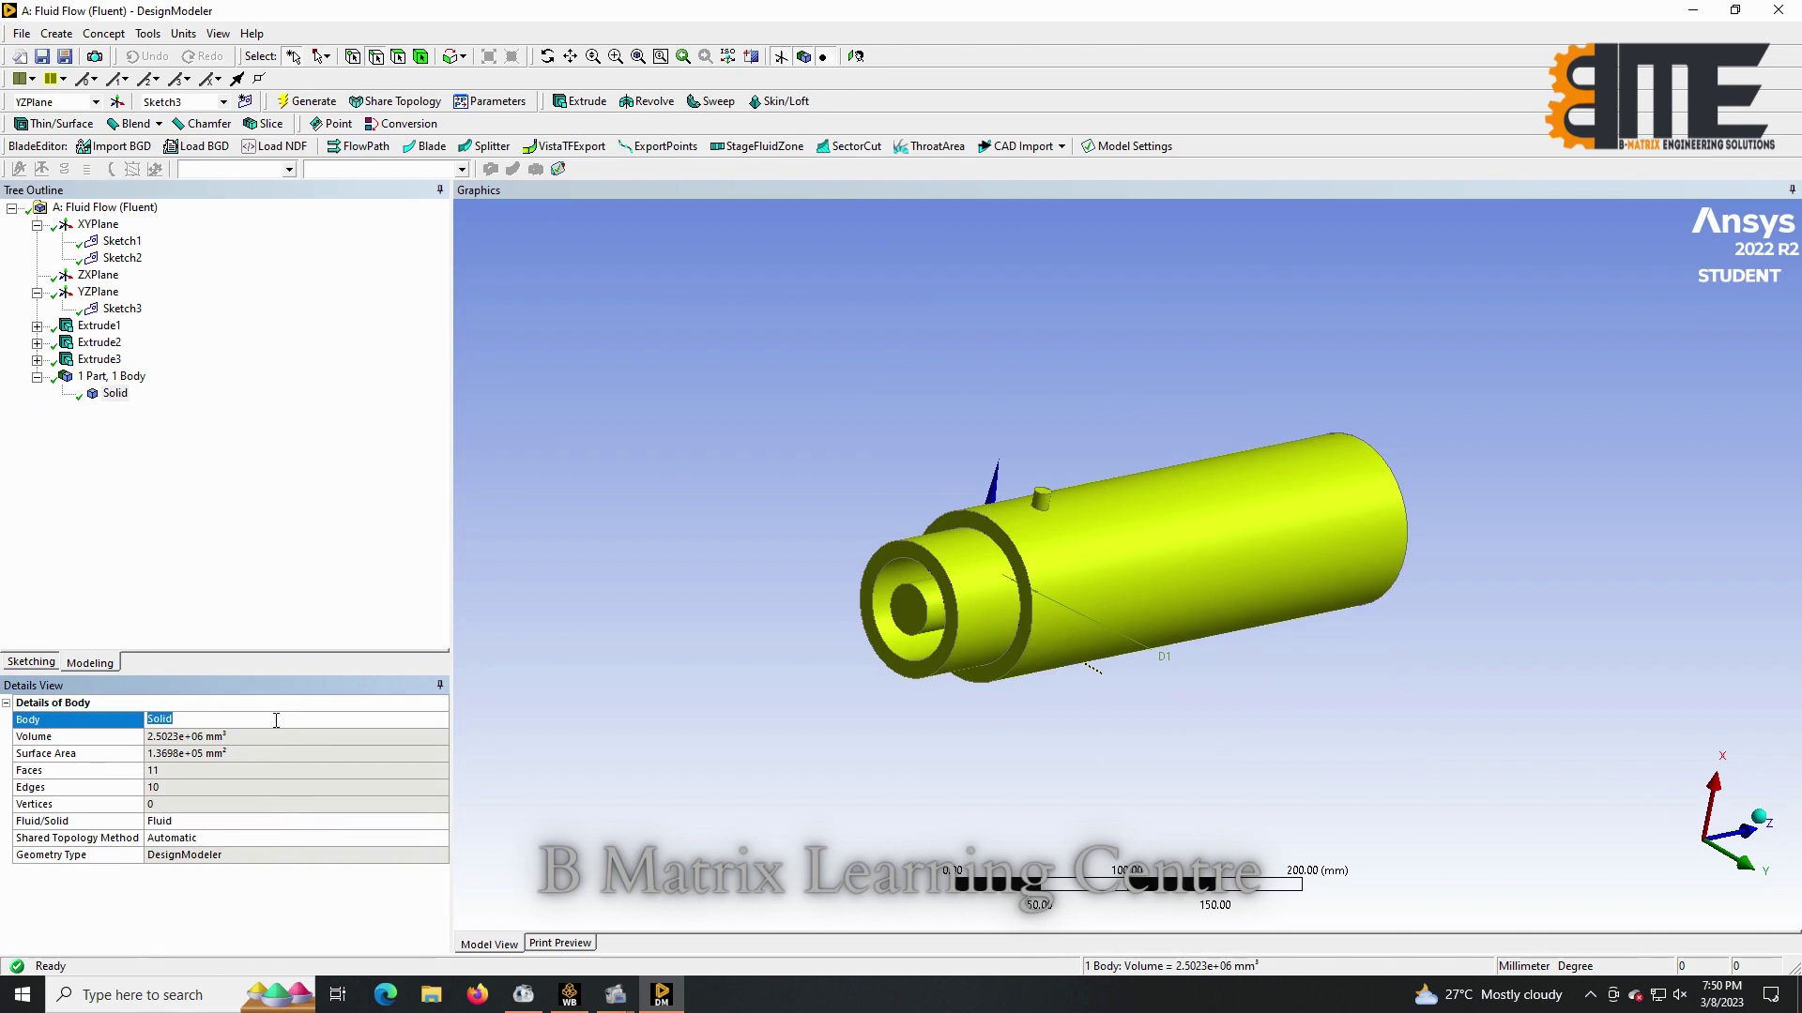
text(COMBUSTION CHAMBER)
click(561, 559)
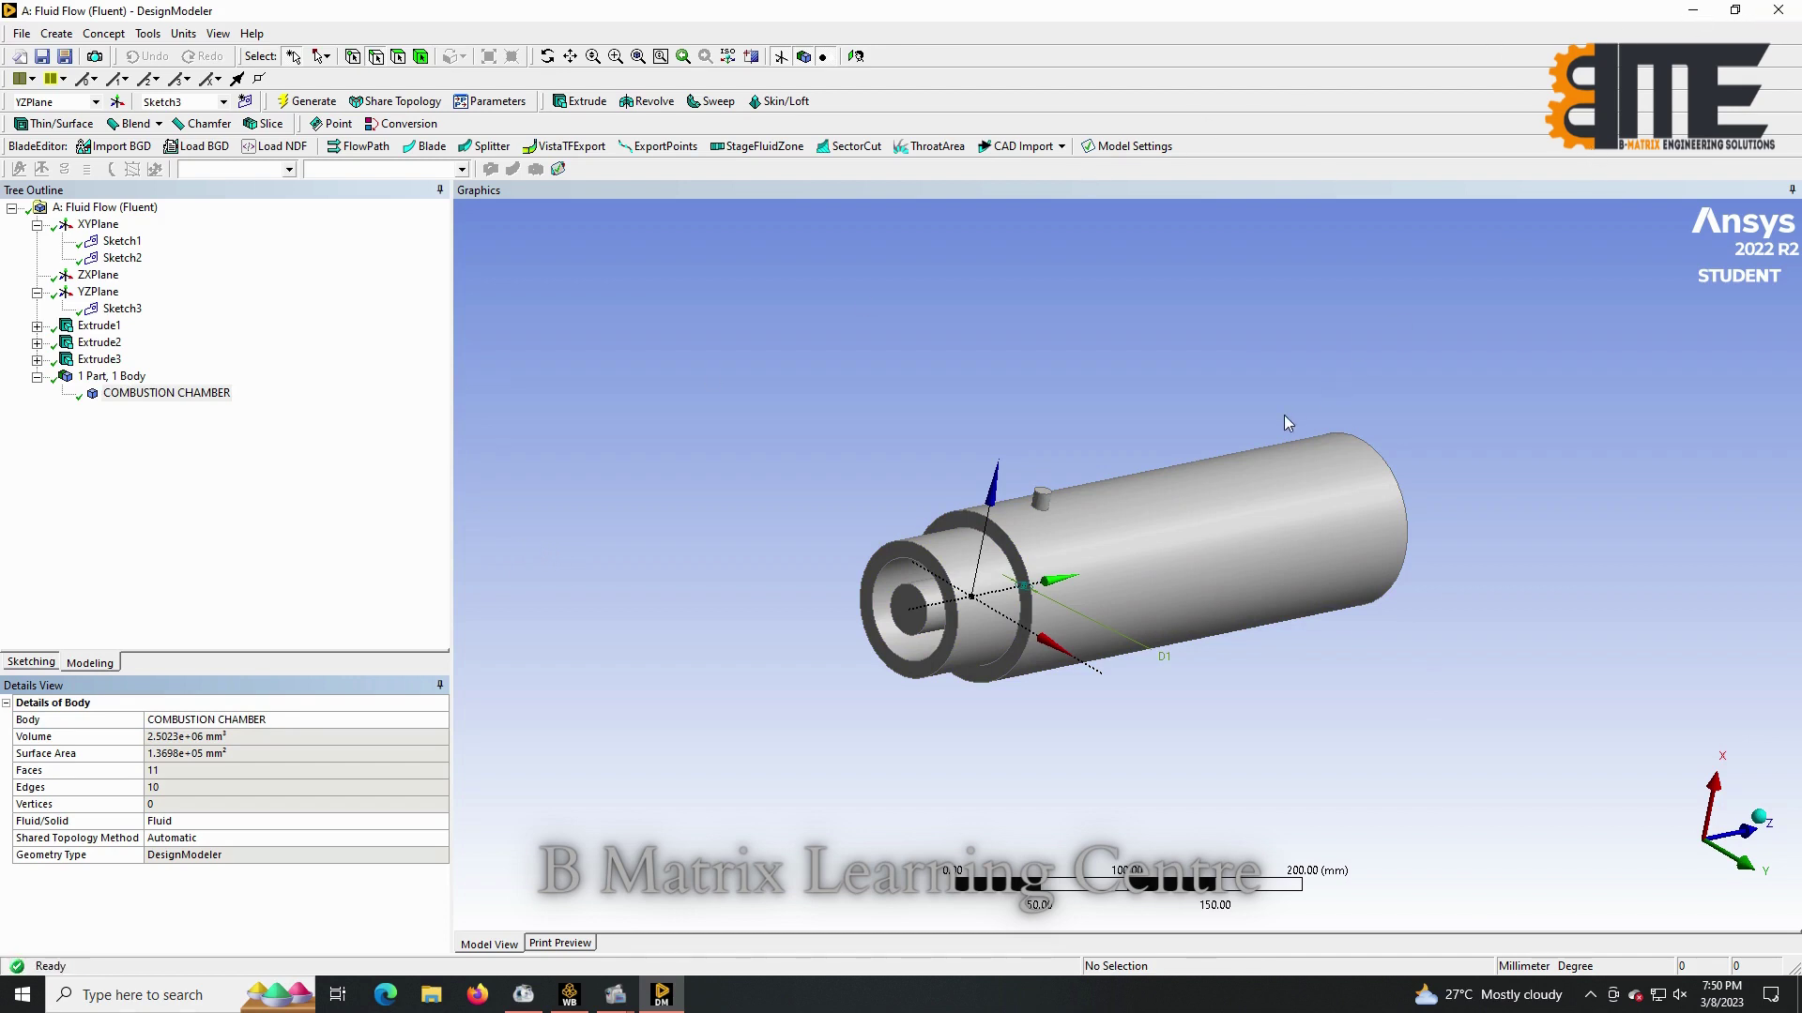
Close DesignModeler and open the Mesh cell of the Fluid Flow (Fluent) system in Ansys Meshing.
key(alt+F4)
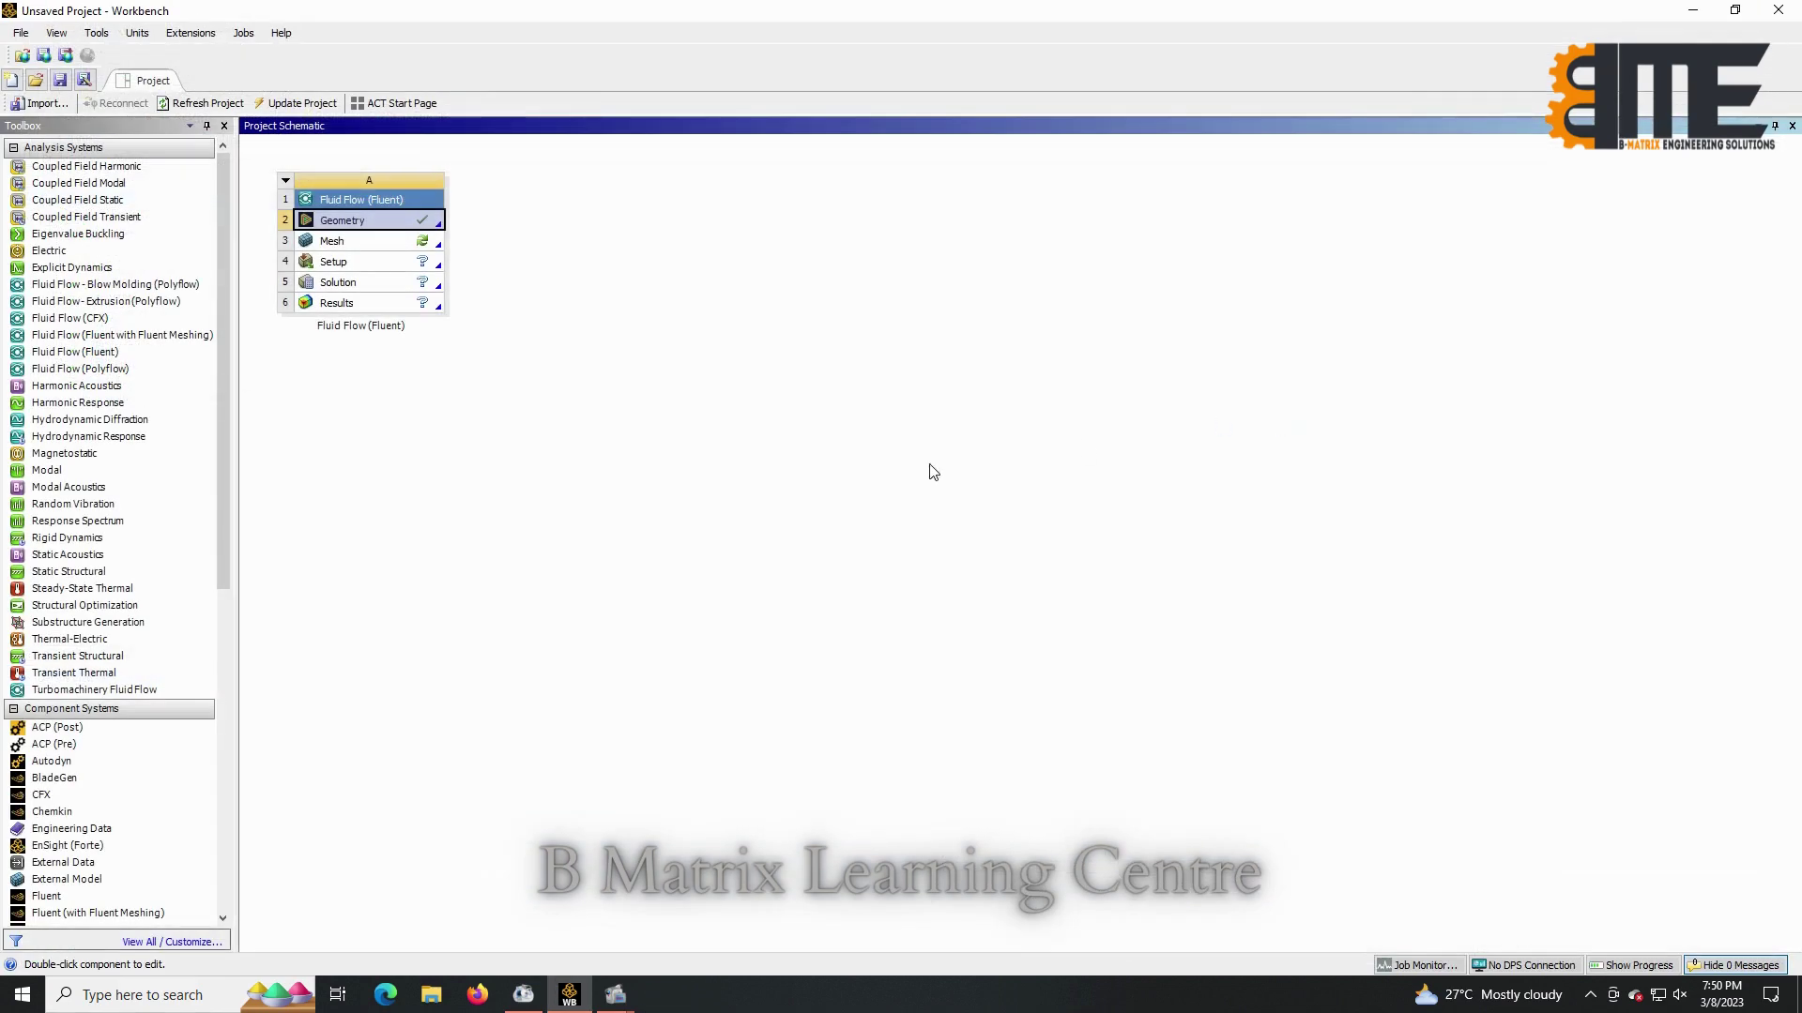
click(382, 245)
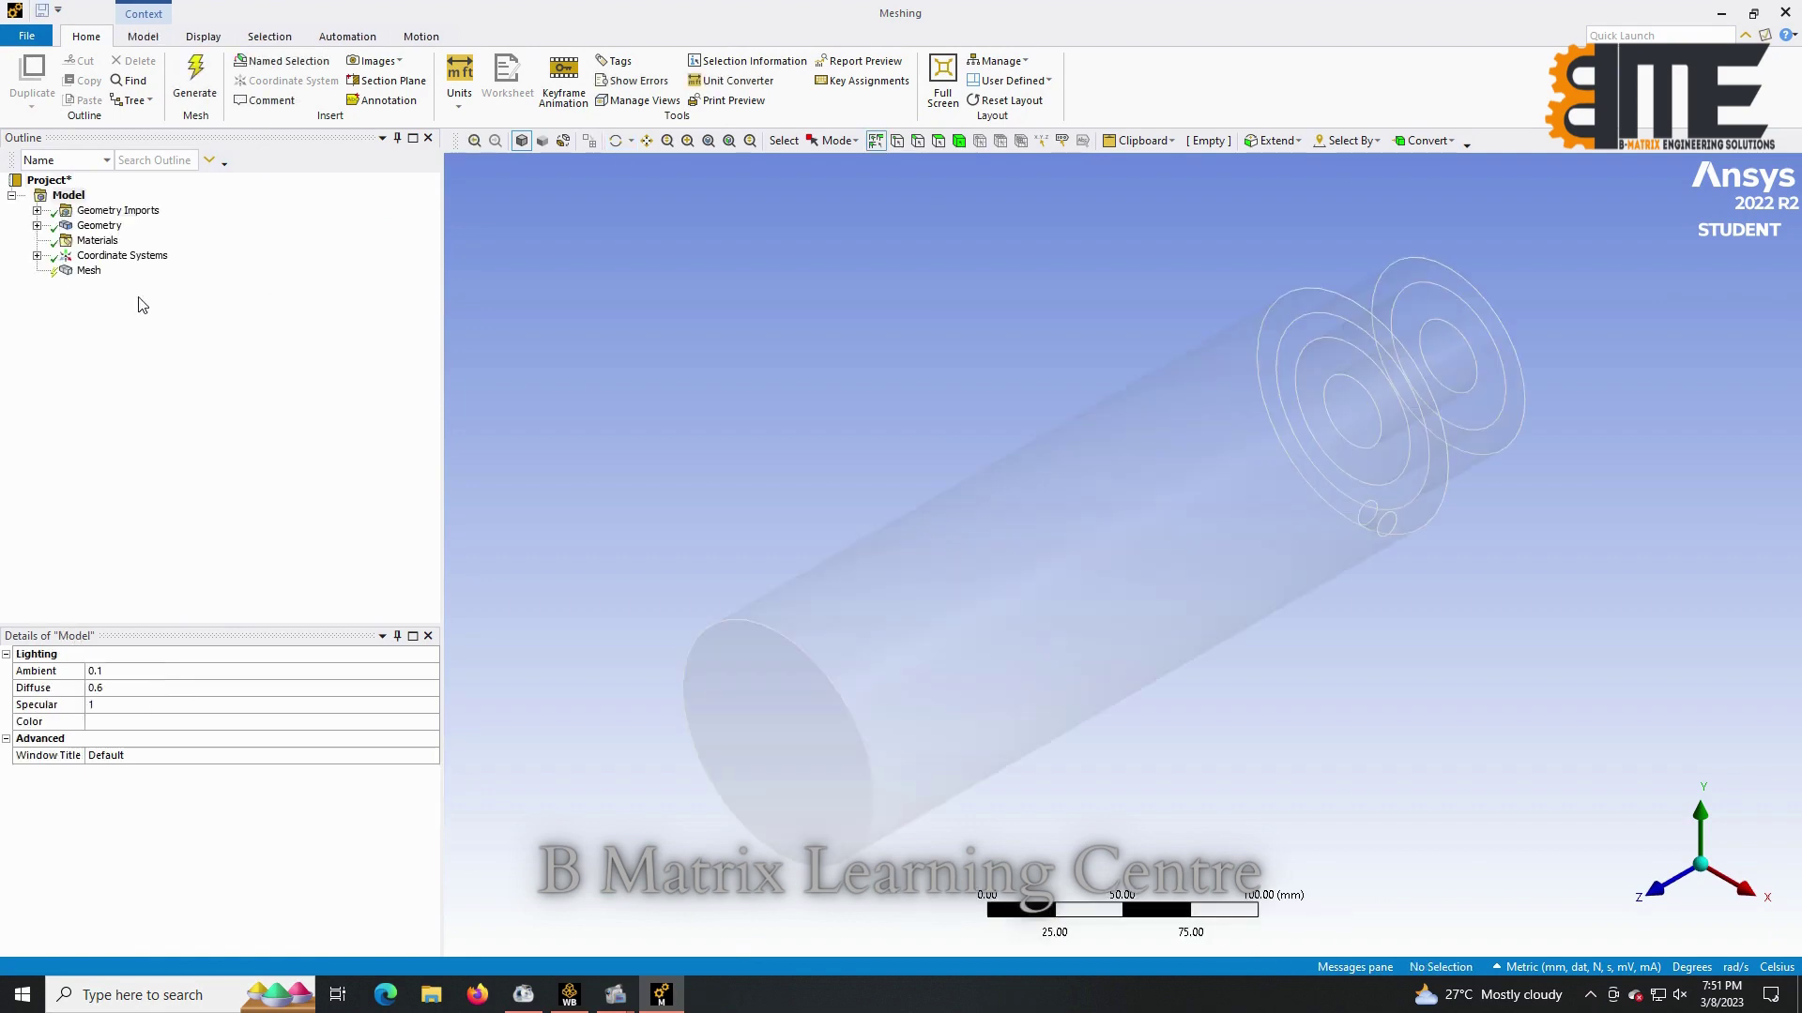
Generate the combustion chamber's mesh with the default settings.
click(88, 272)
right_click(90, 273)
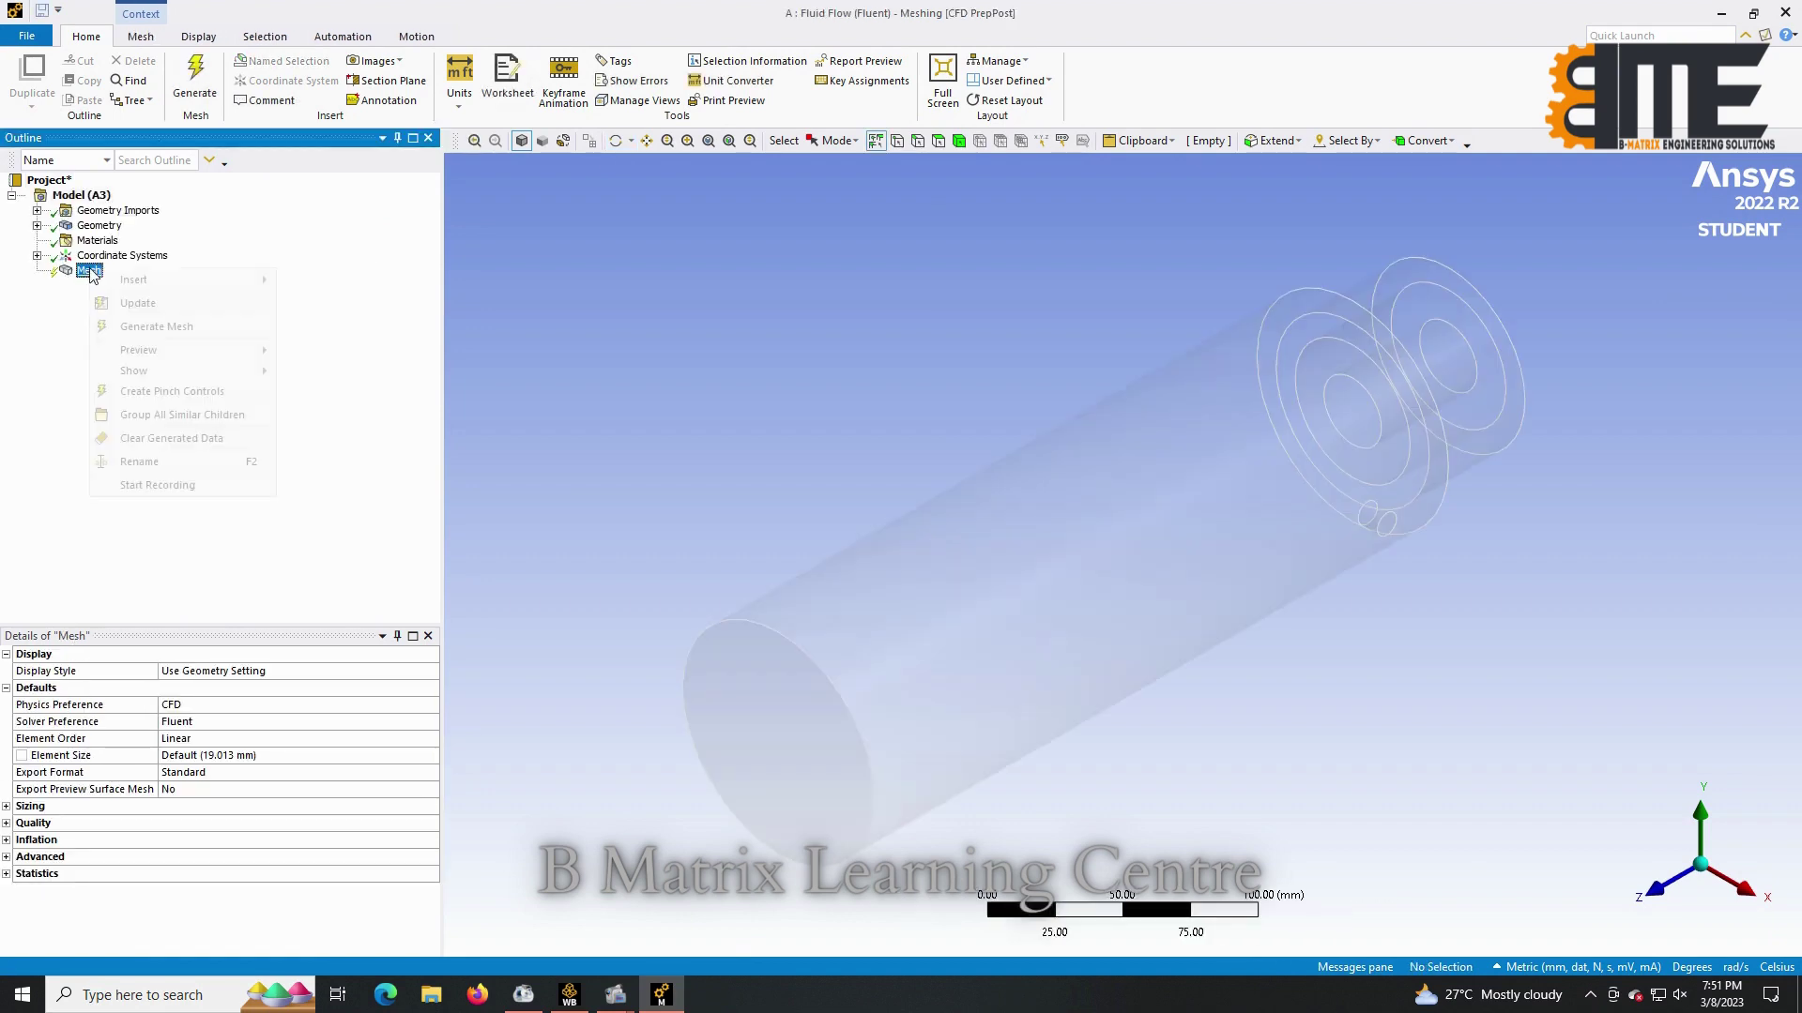
click(132, 326)
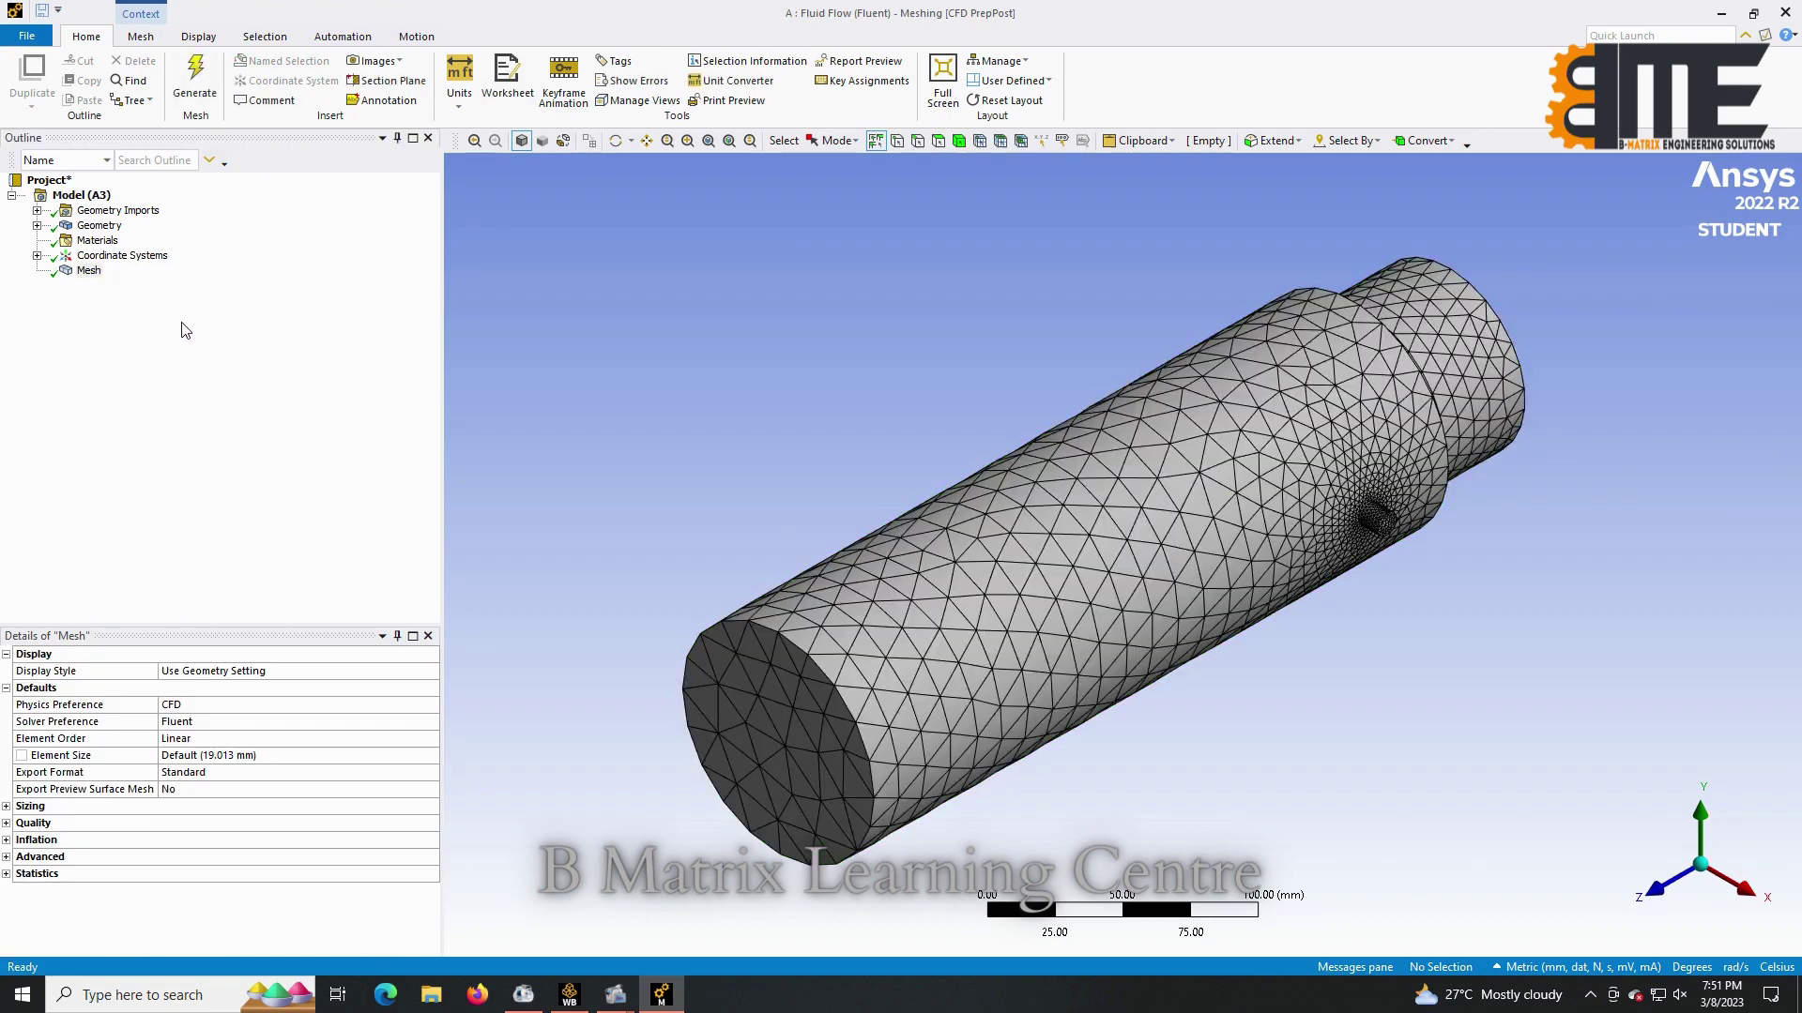
Insert a mesh method scoped to the combustion chamber body, set it to patch-conforming tetrahedrons, and regenerate the mesh.
middle_drag(1117, 450, 784, 290)
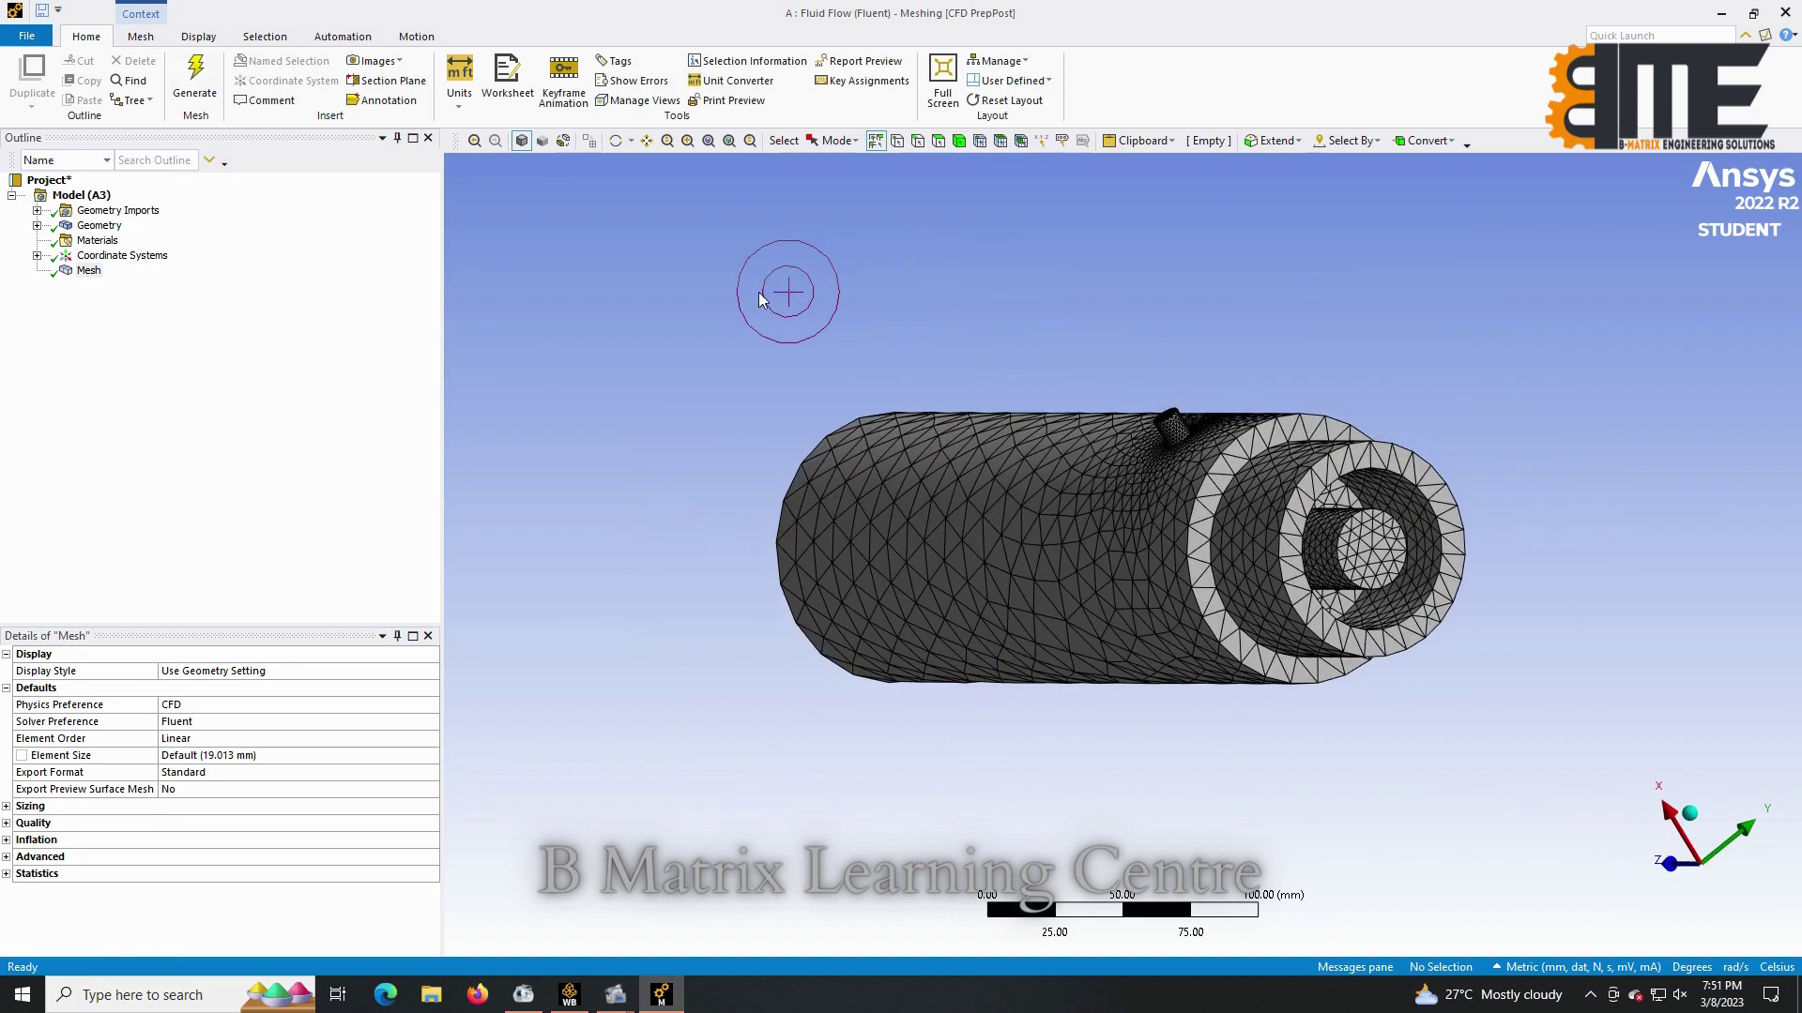
right_click(87, 272)
mouse_move(117, 286)
click(319, 285)
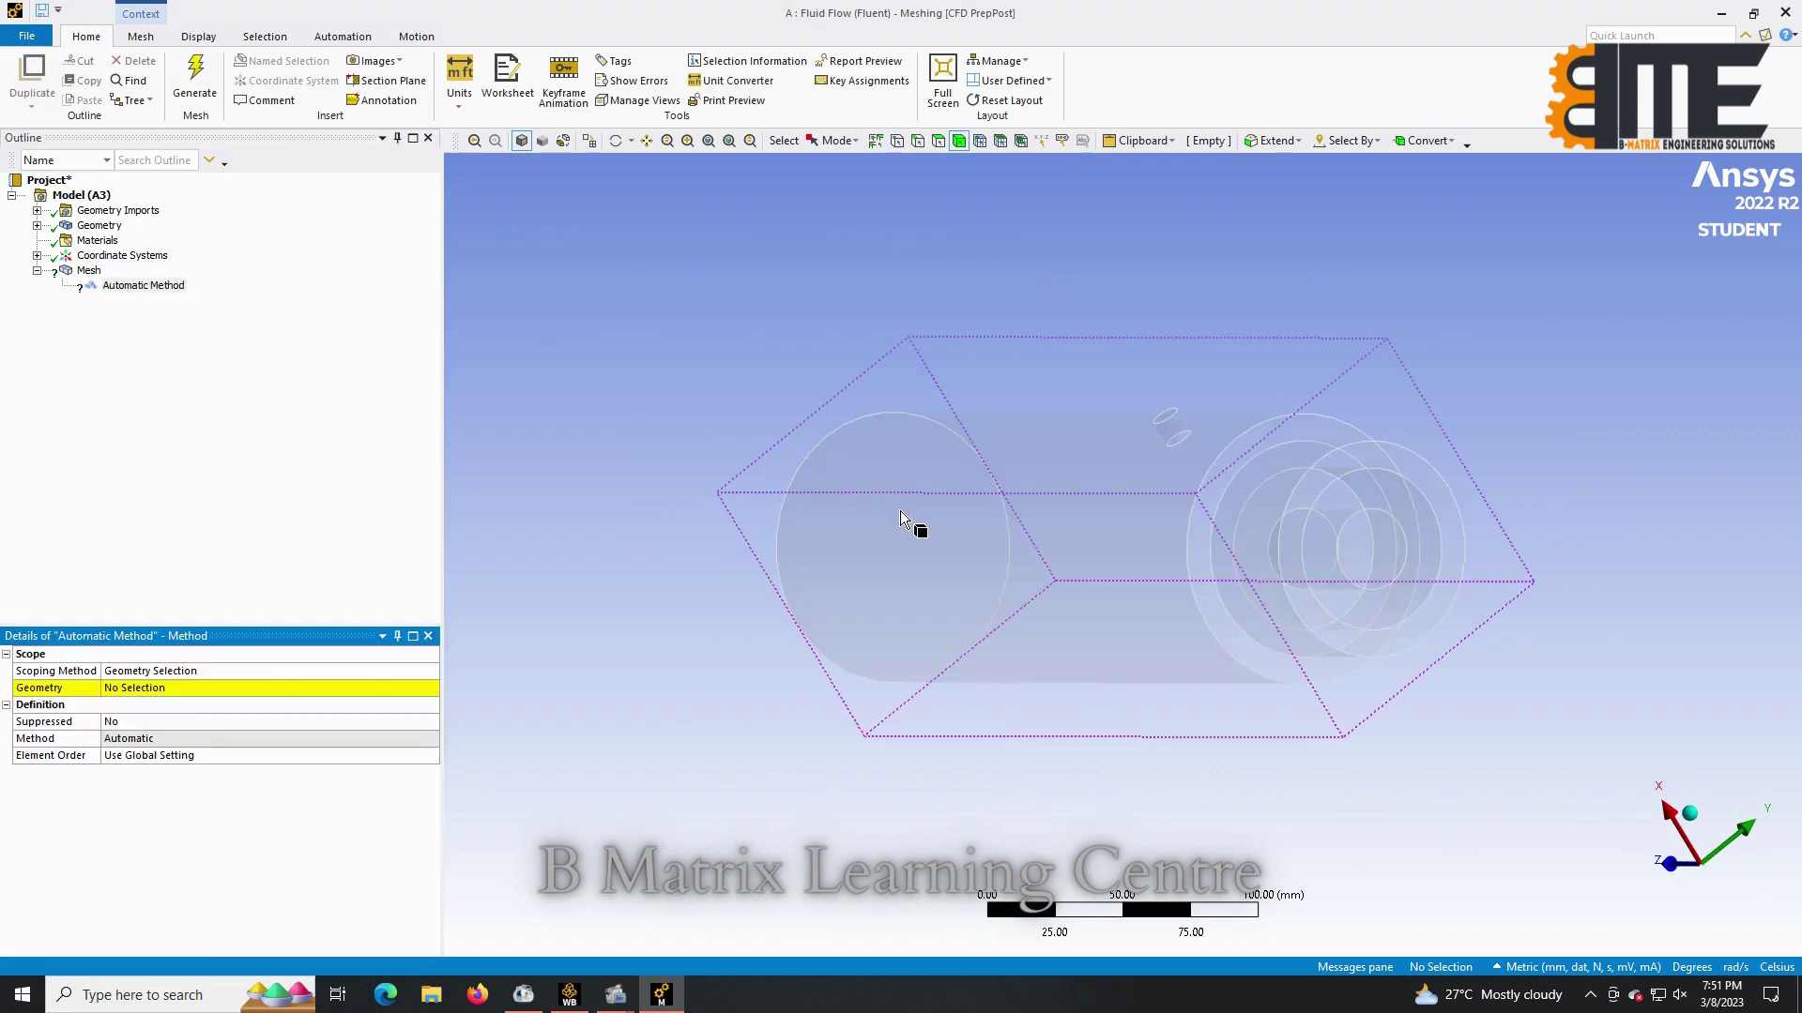
click(901, 518)
click(188, 688)
click(141, 688)
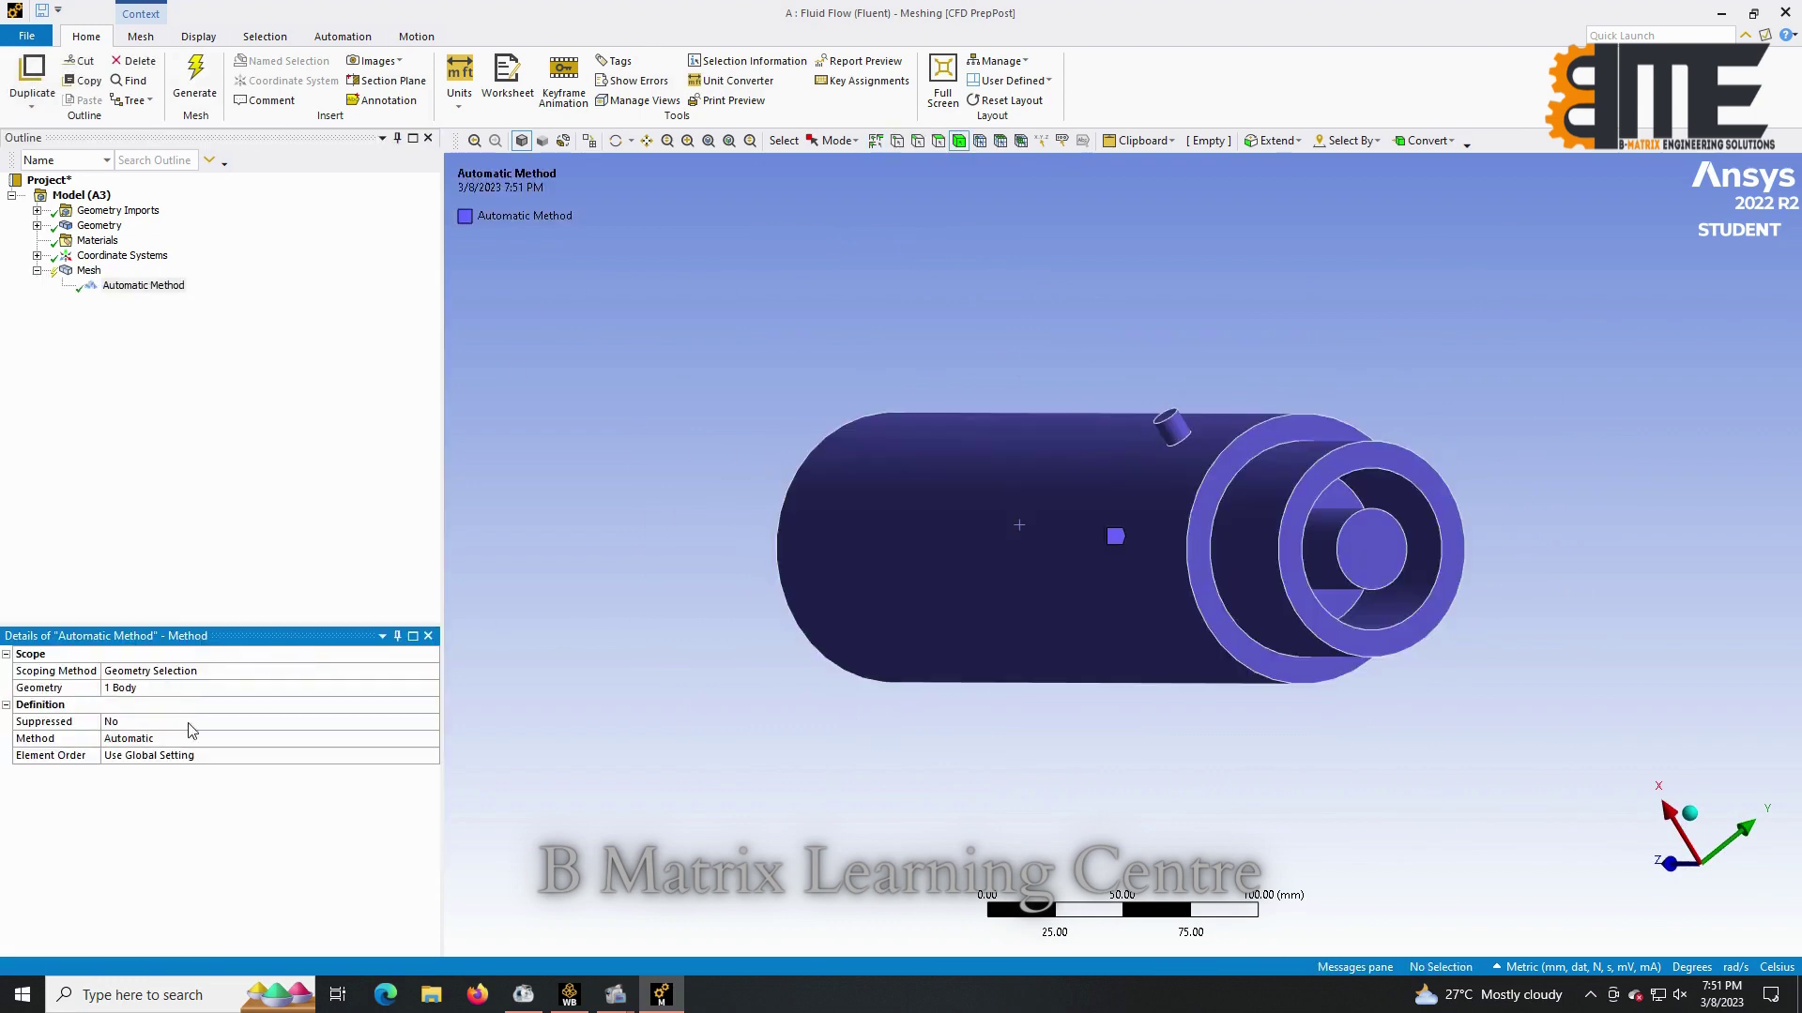
double_click(194, 738)
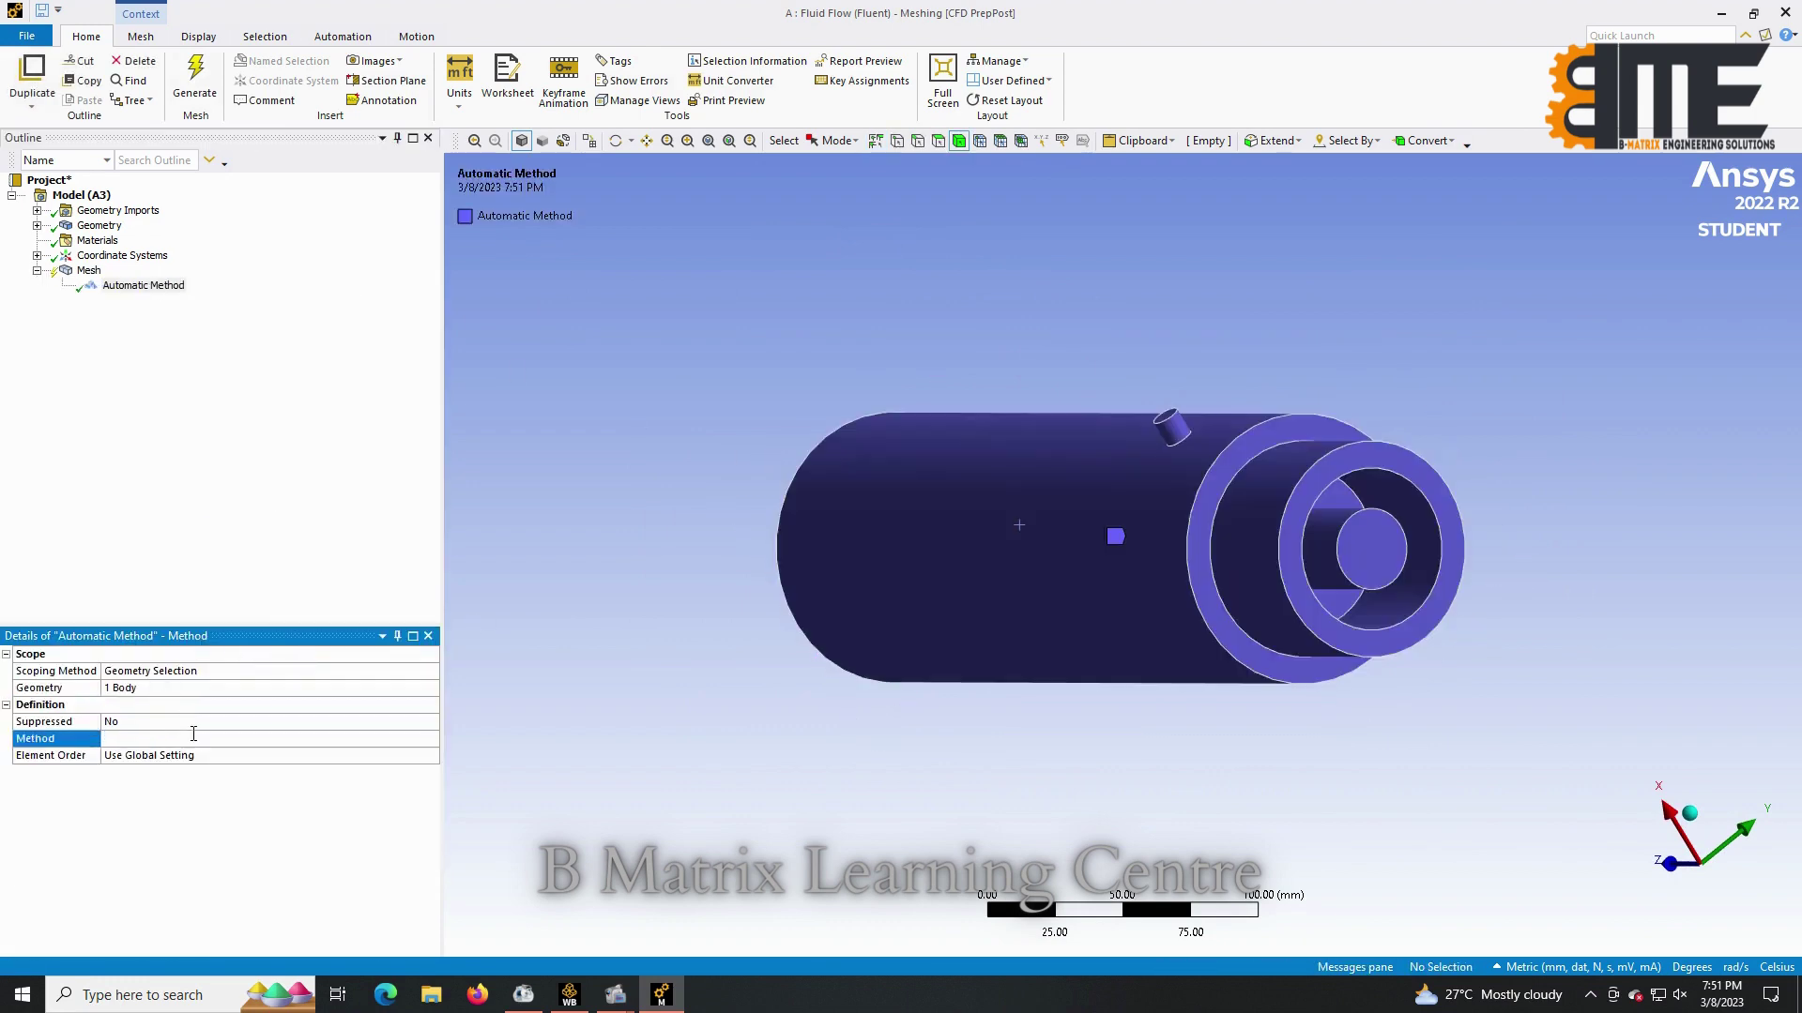
right_click(87, 270)
click(130, 335)
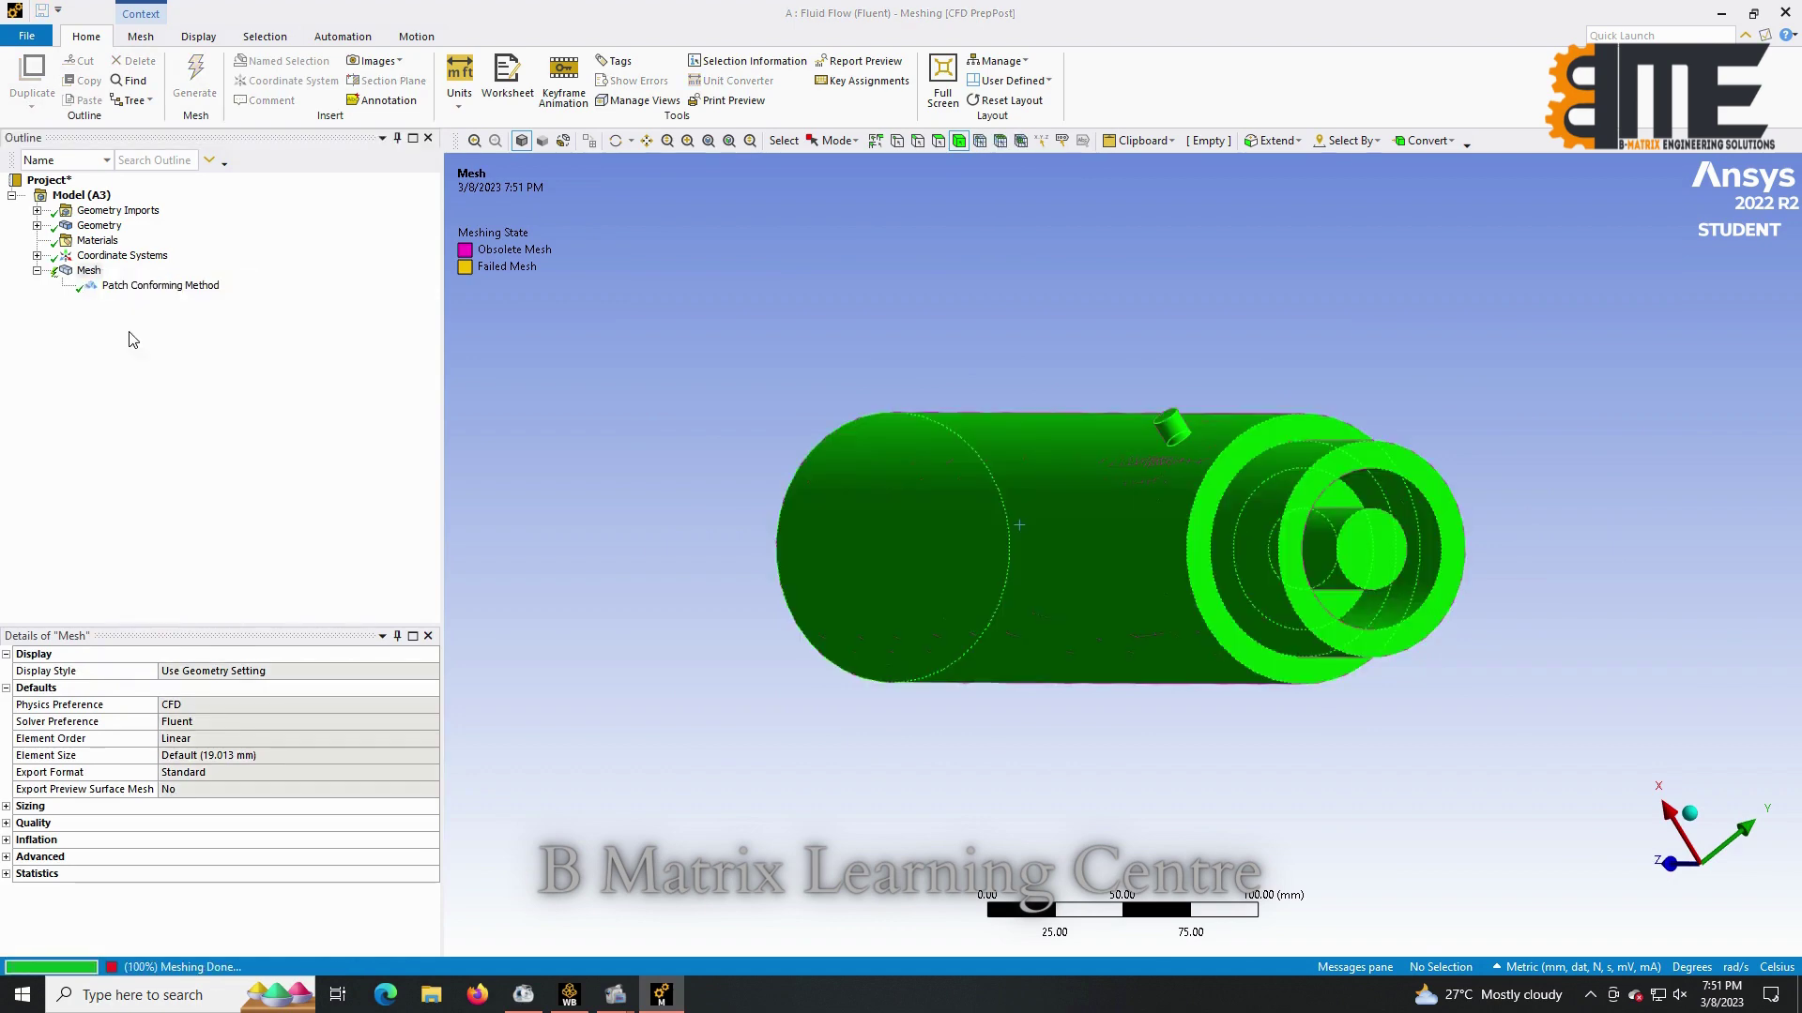
Check the mesh statistics, then set the global element size to 10 mm and update the mesh.
click(4, 879)
click(6, 876)
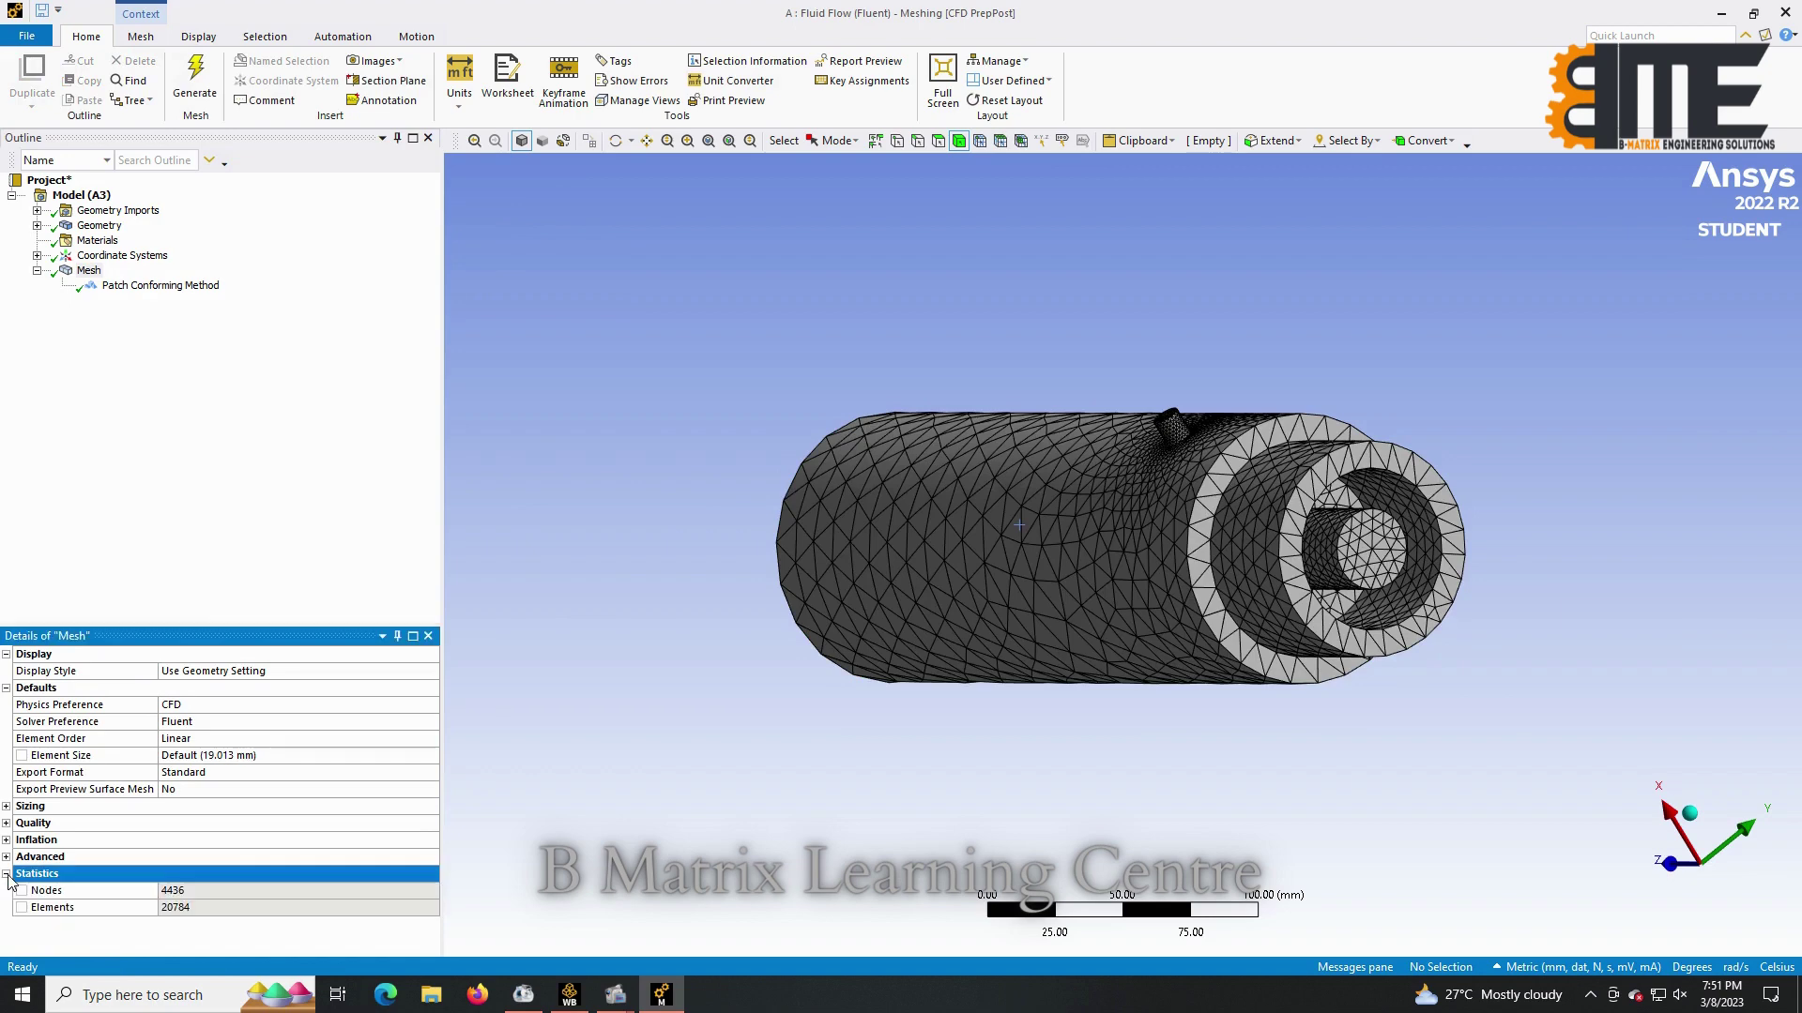
click(7, 875)
click(254, 757)
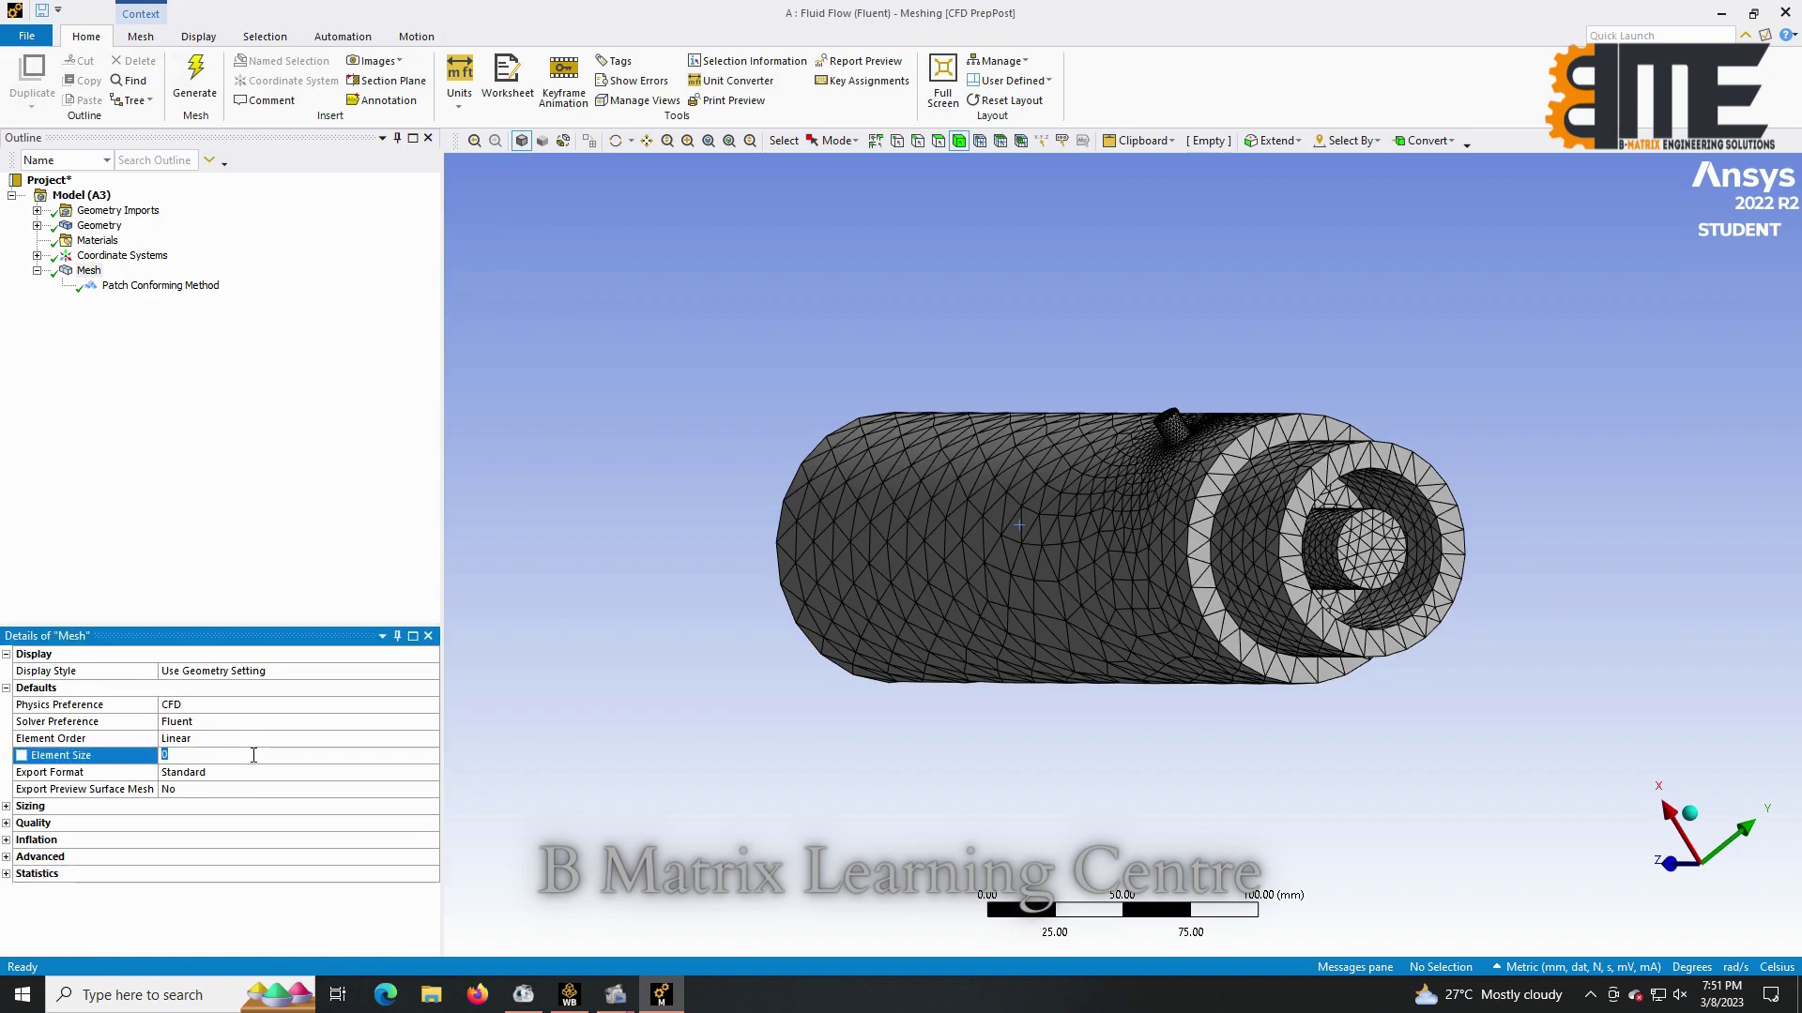
text(10)
key(Return)
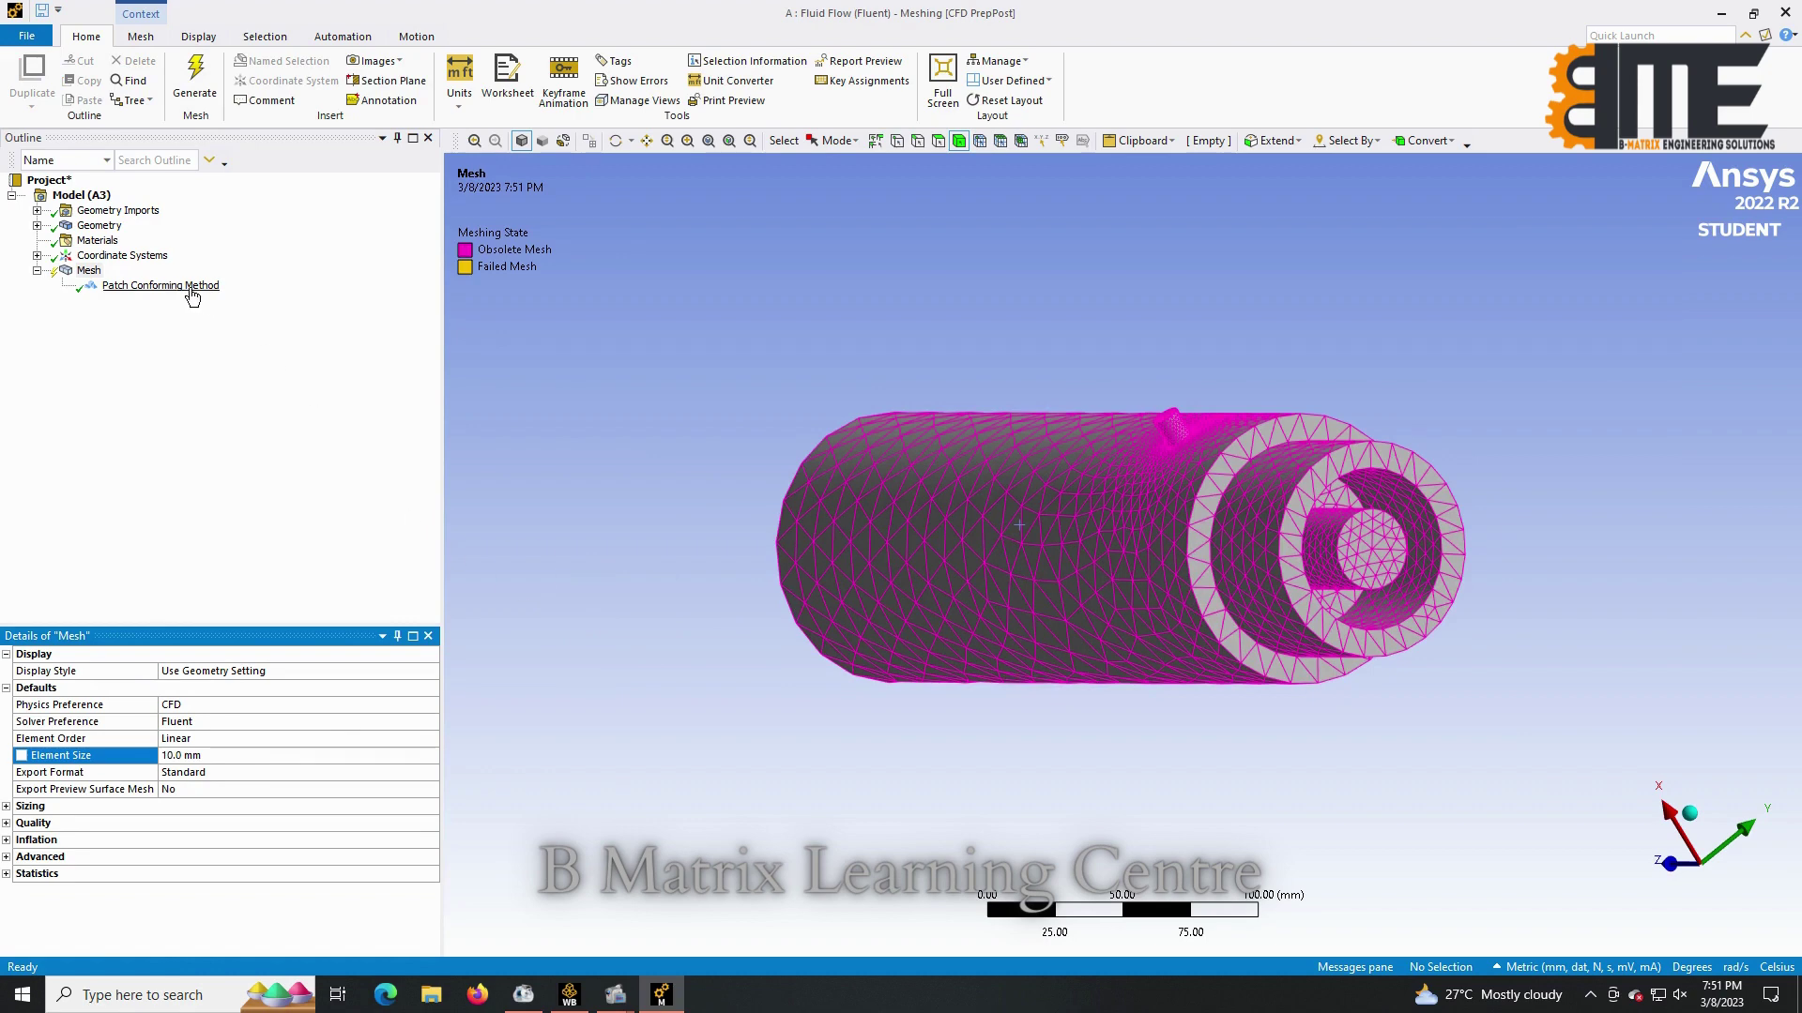
click(69, 274)
right_click(69, 281)
click(104, 310)
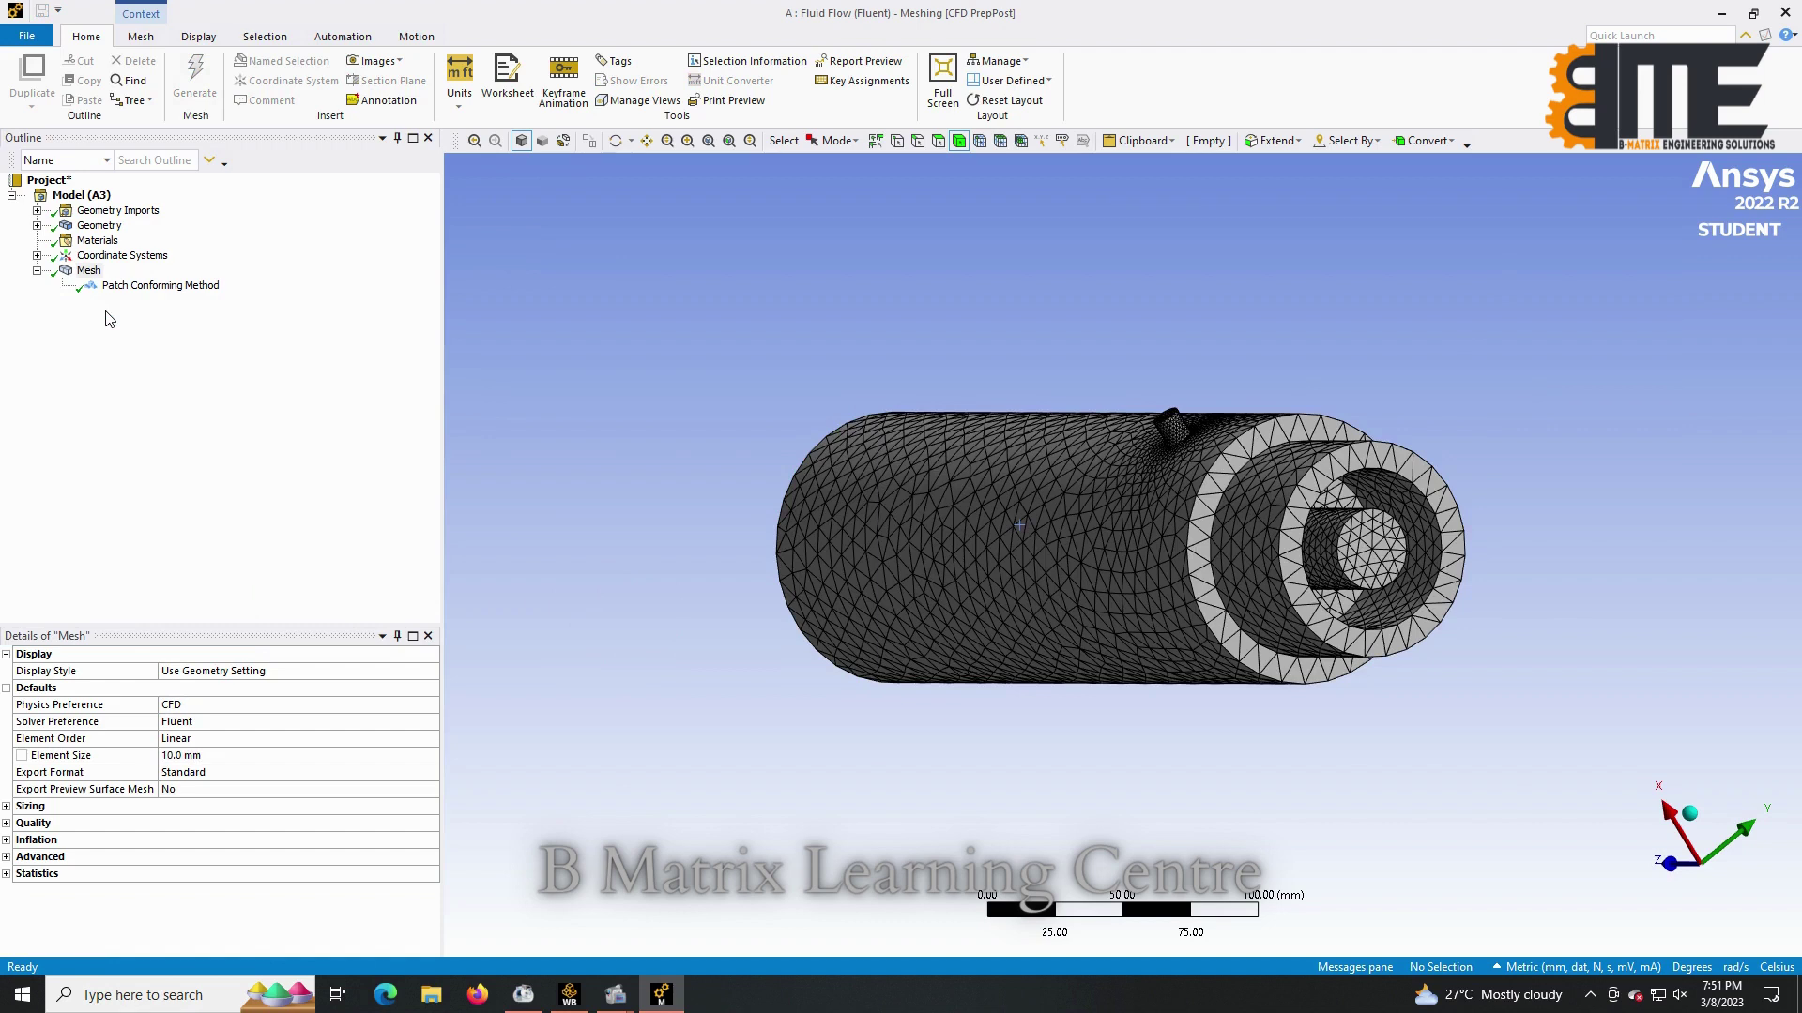
Set the maximum size in the mesh sizing settings to 10 mm and update the mesh.
click(6, 807)
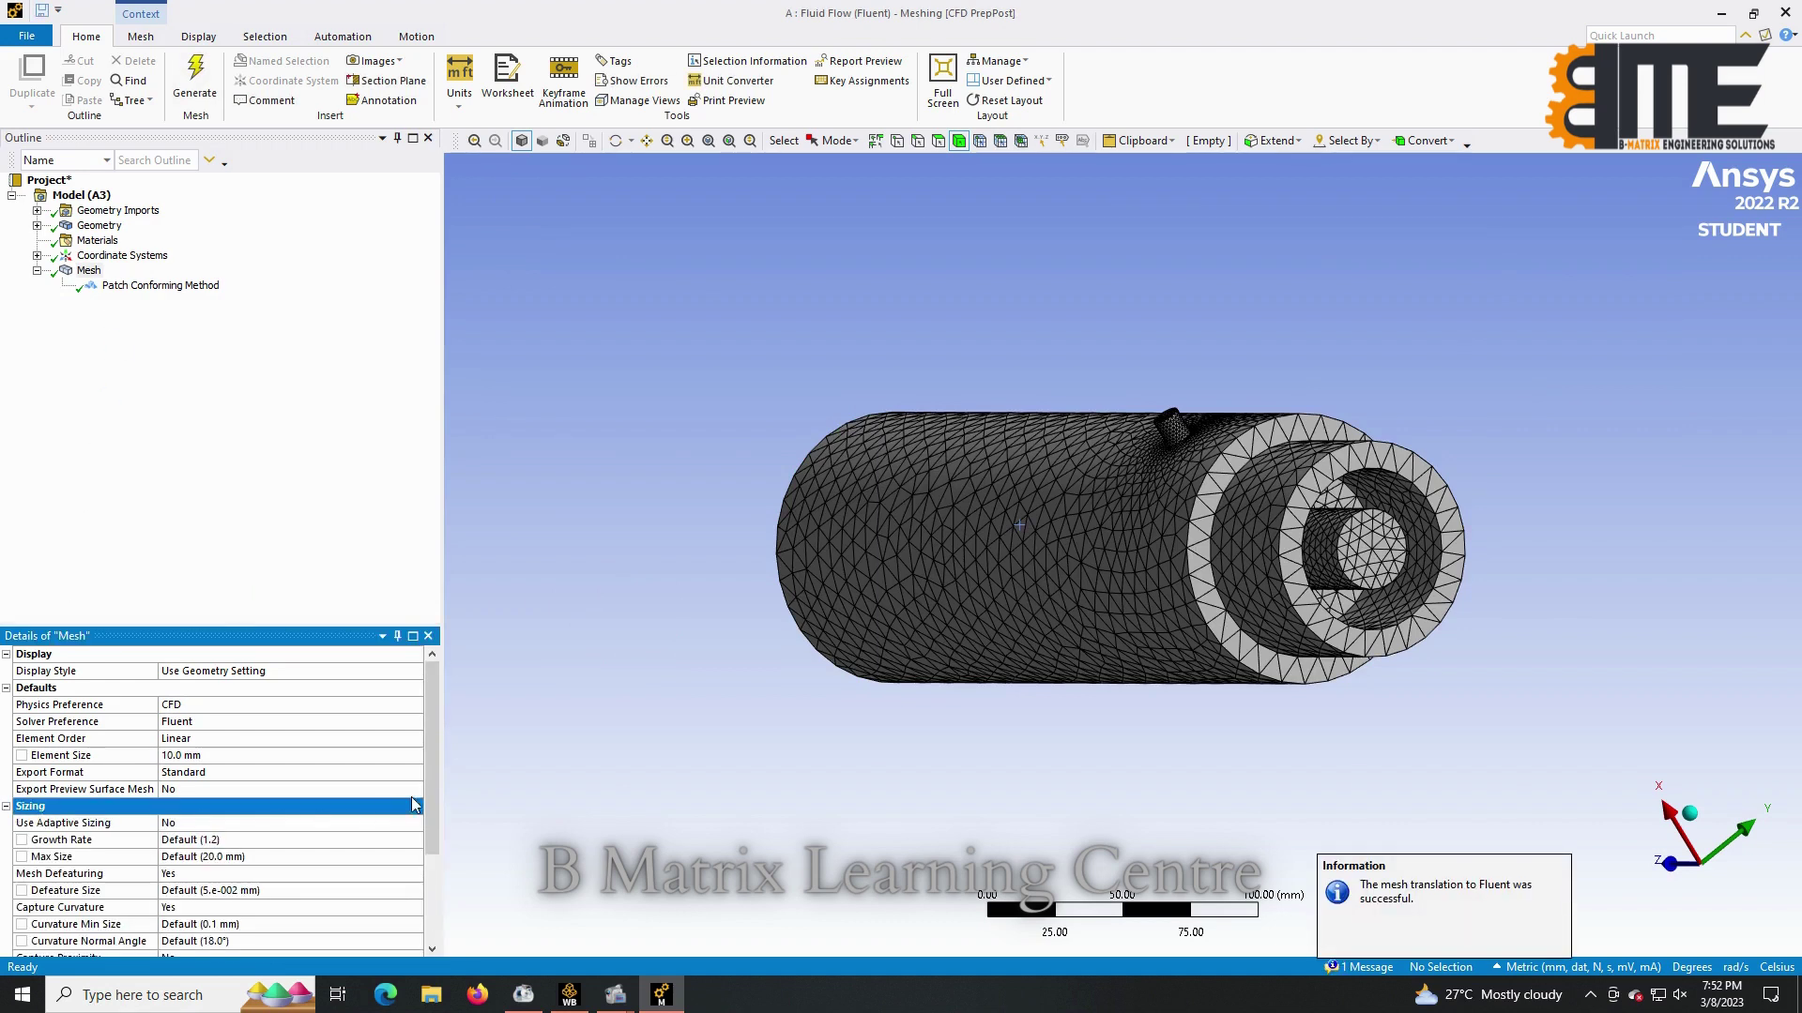
click(357, 857)
text(1)
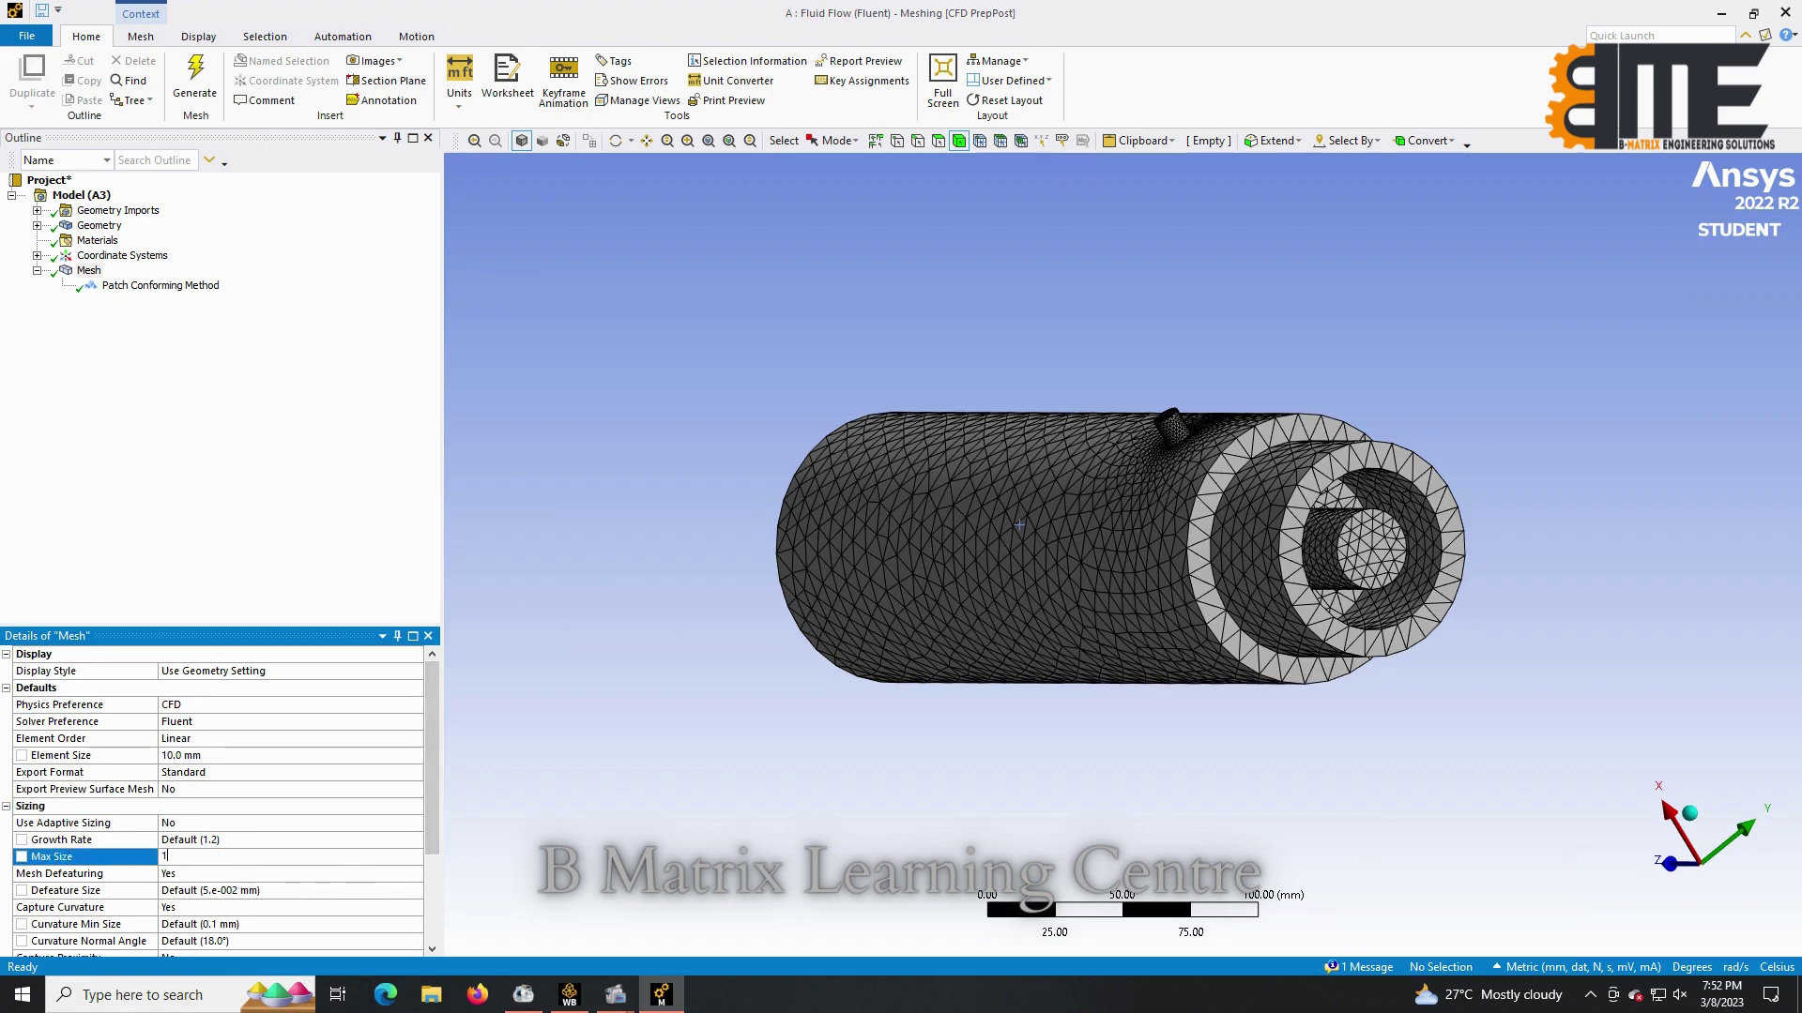
text(0)
key(Return)
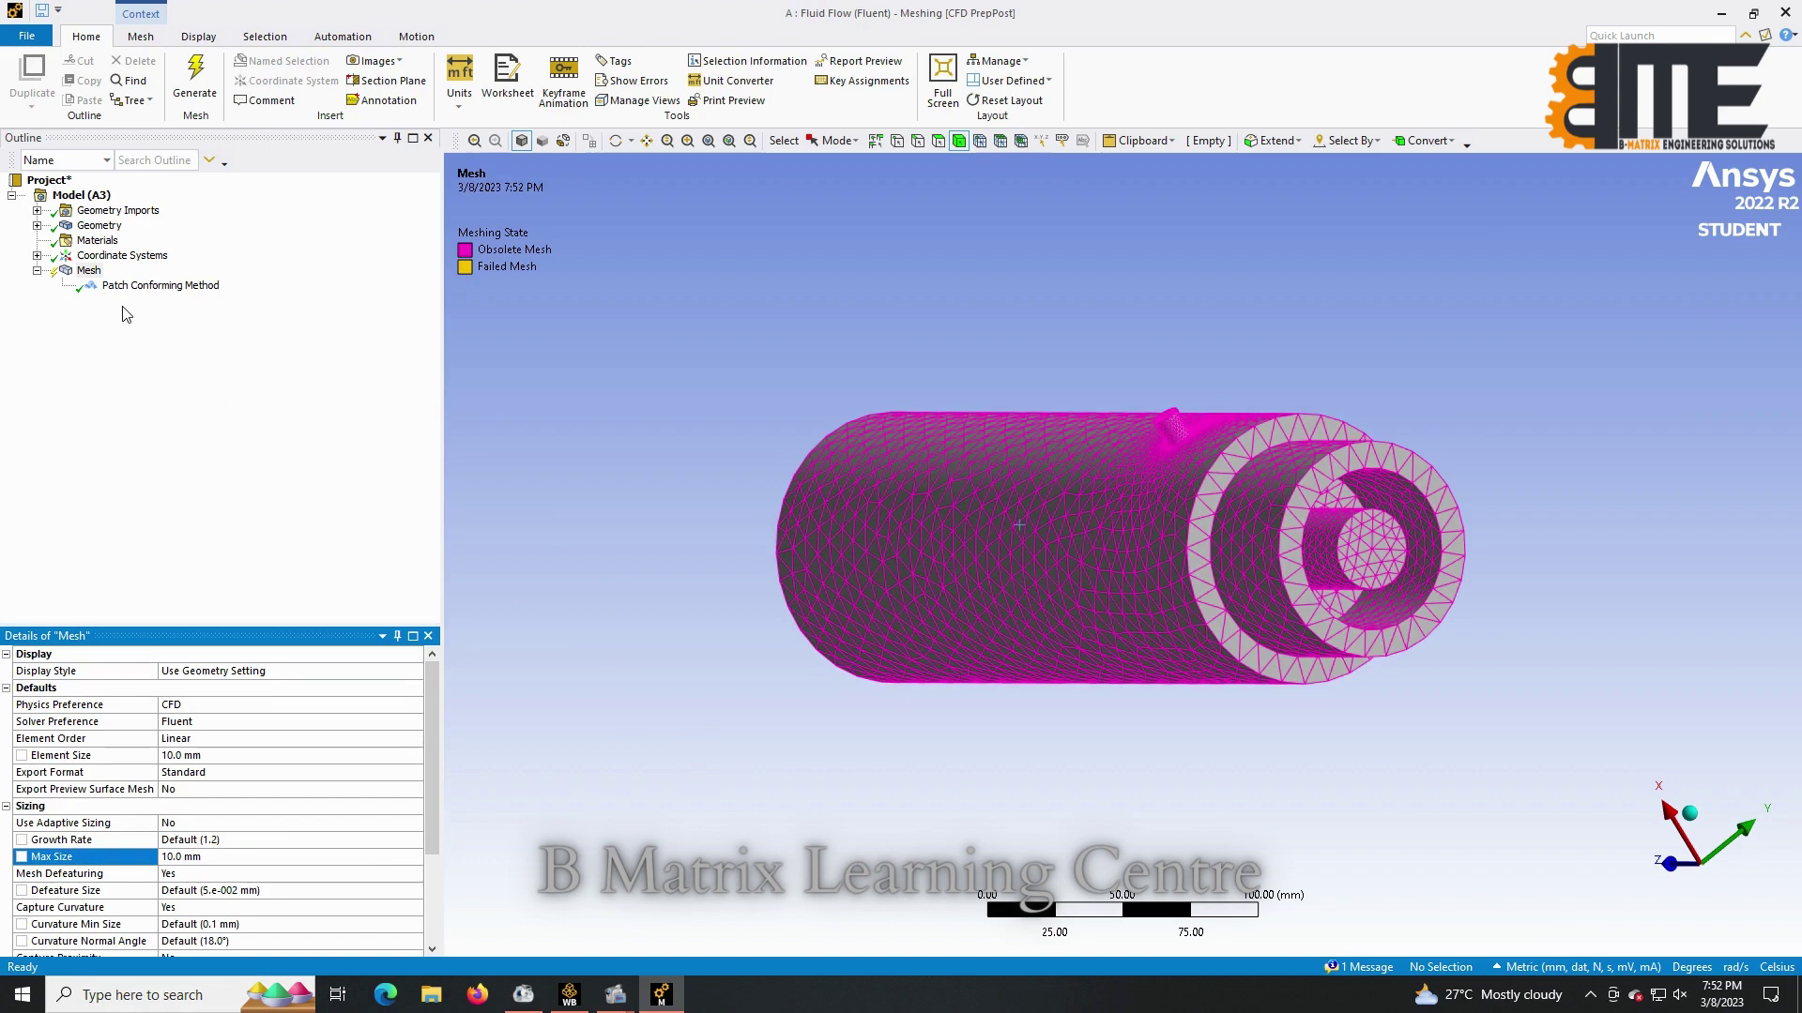
right_click(89, 270)
key(Escape)
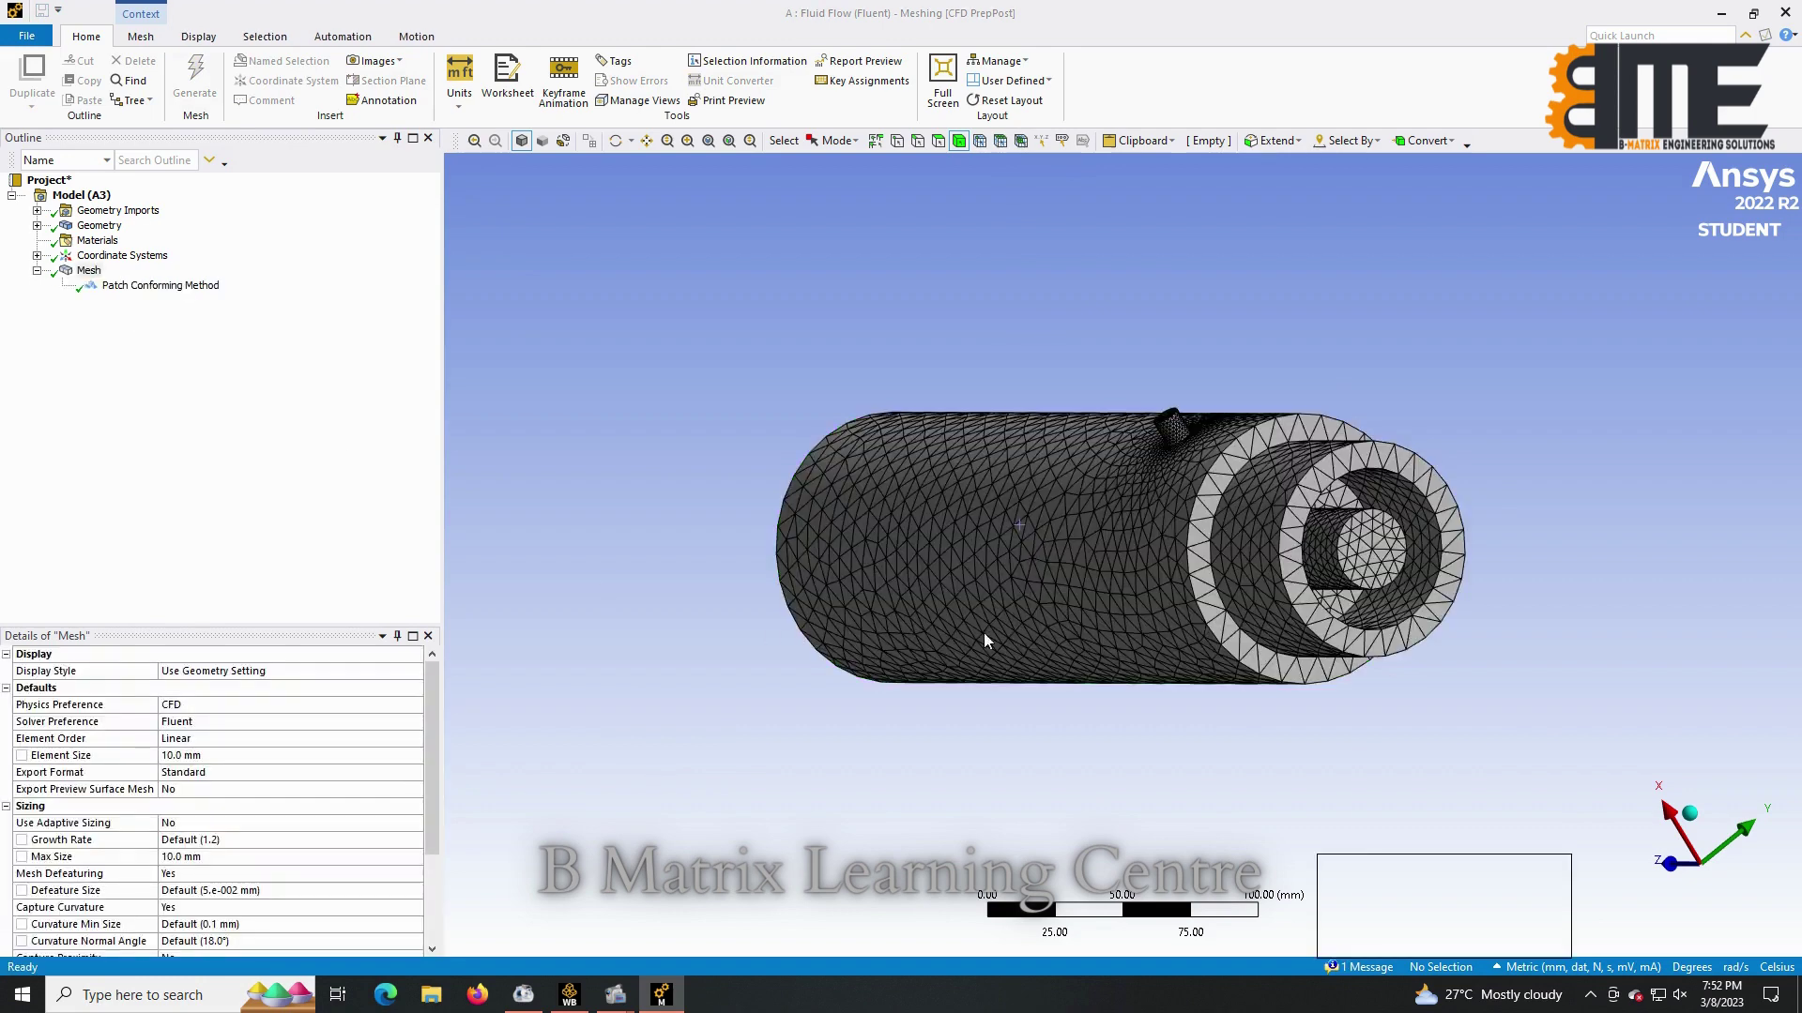
Set the global element size to 5 mm and update the mesh.
click(235, 756)
text(5)
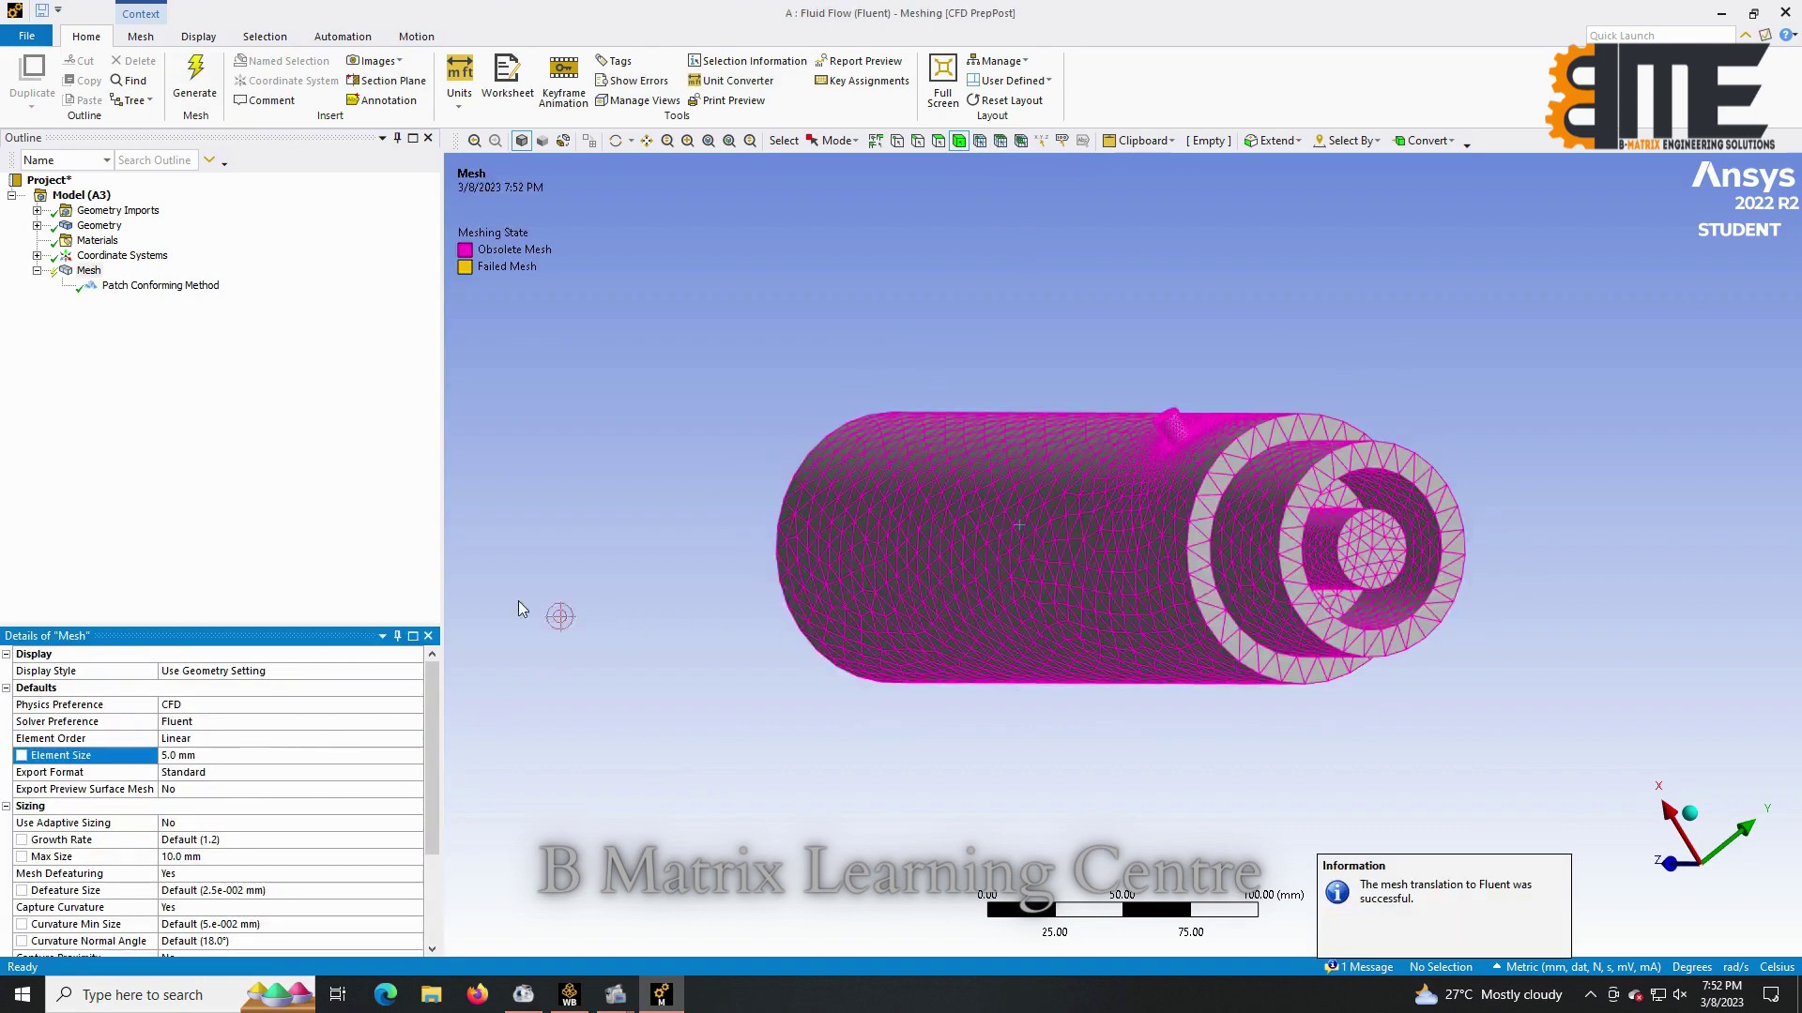
key(Return)
right_click(89, 272)
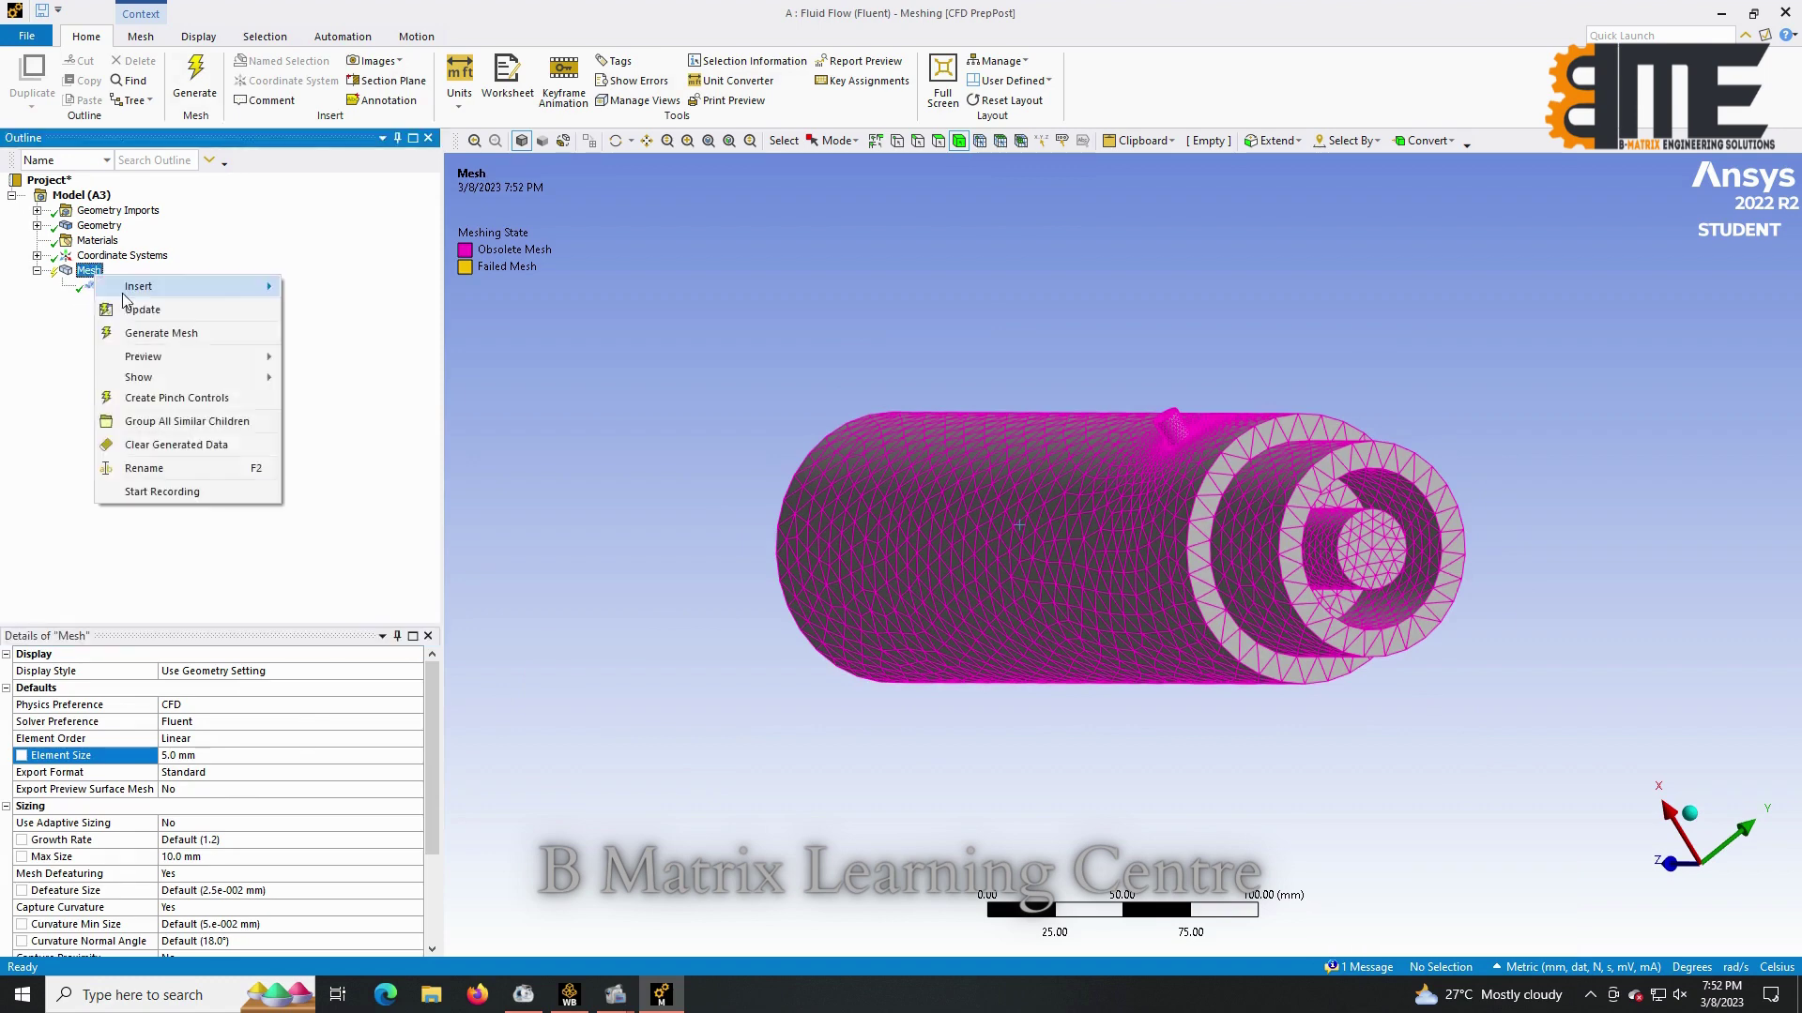
click(137, 318)
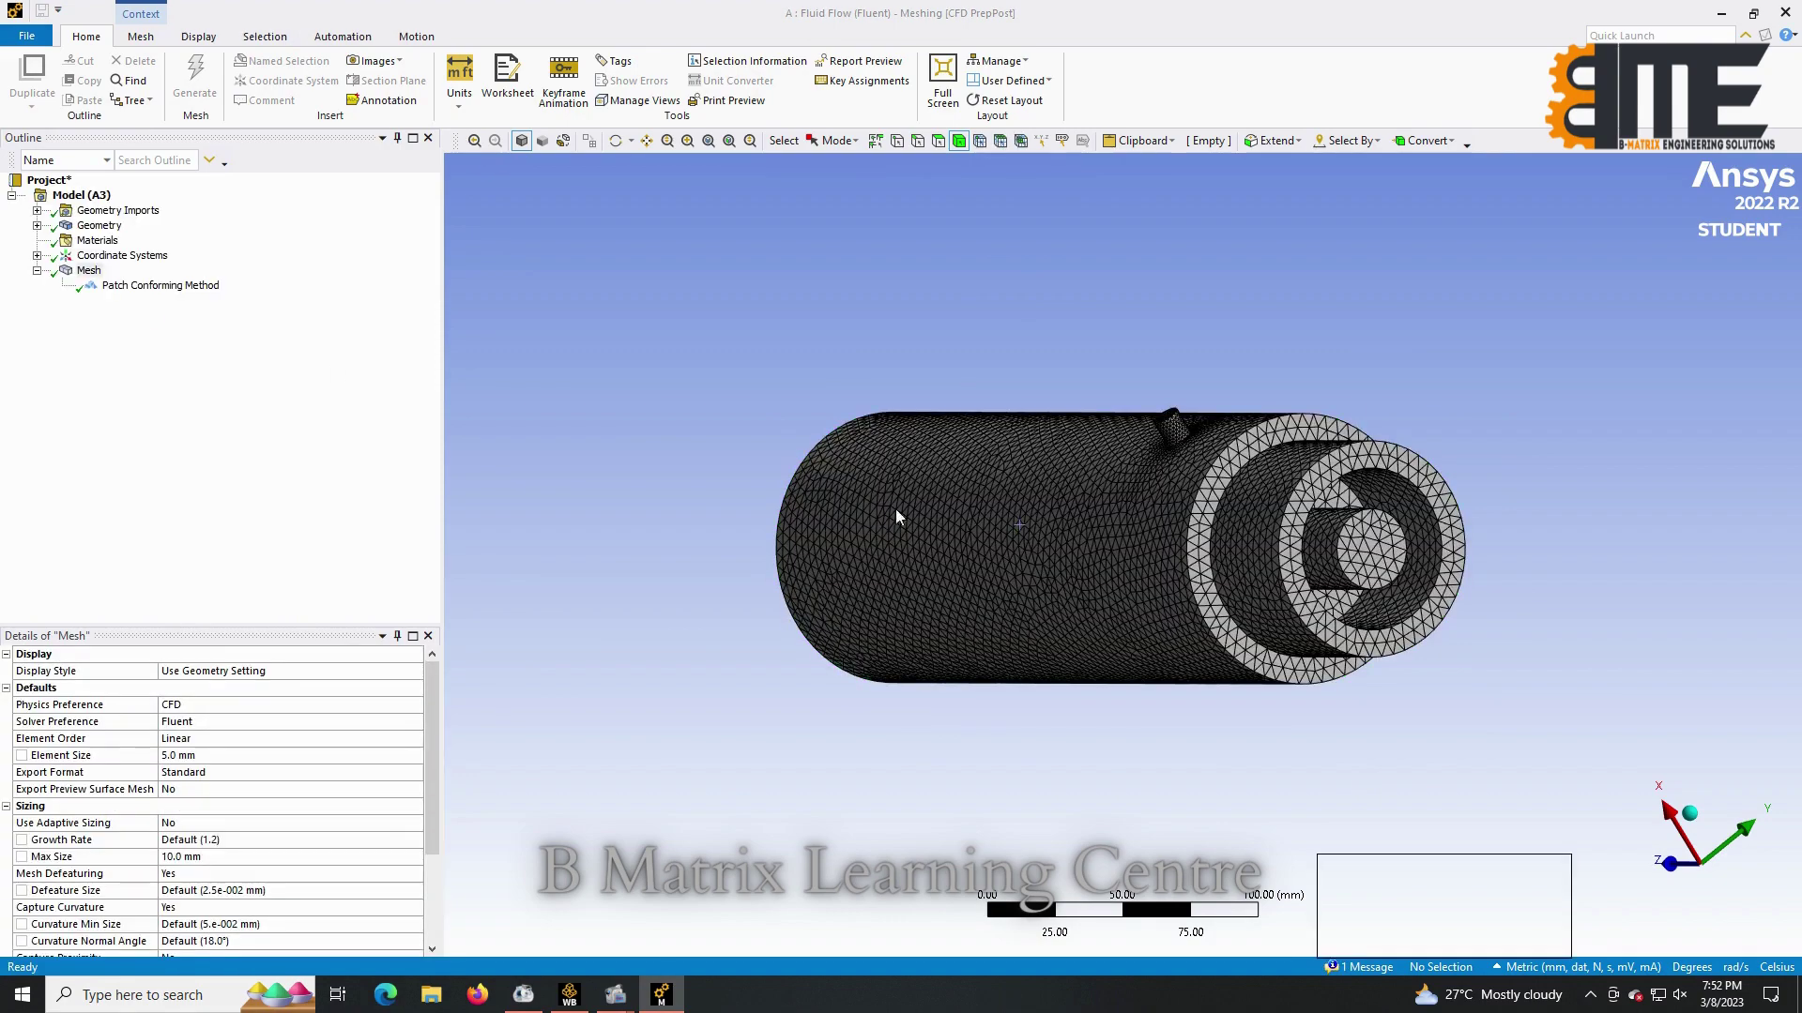
Create a named selection called AIR INLET from the central circular face at the inlet end of the chamber.
middle_drag(1476, 470, 1274, 551)
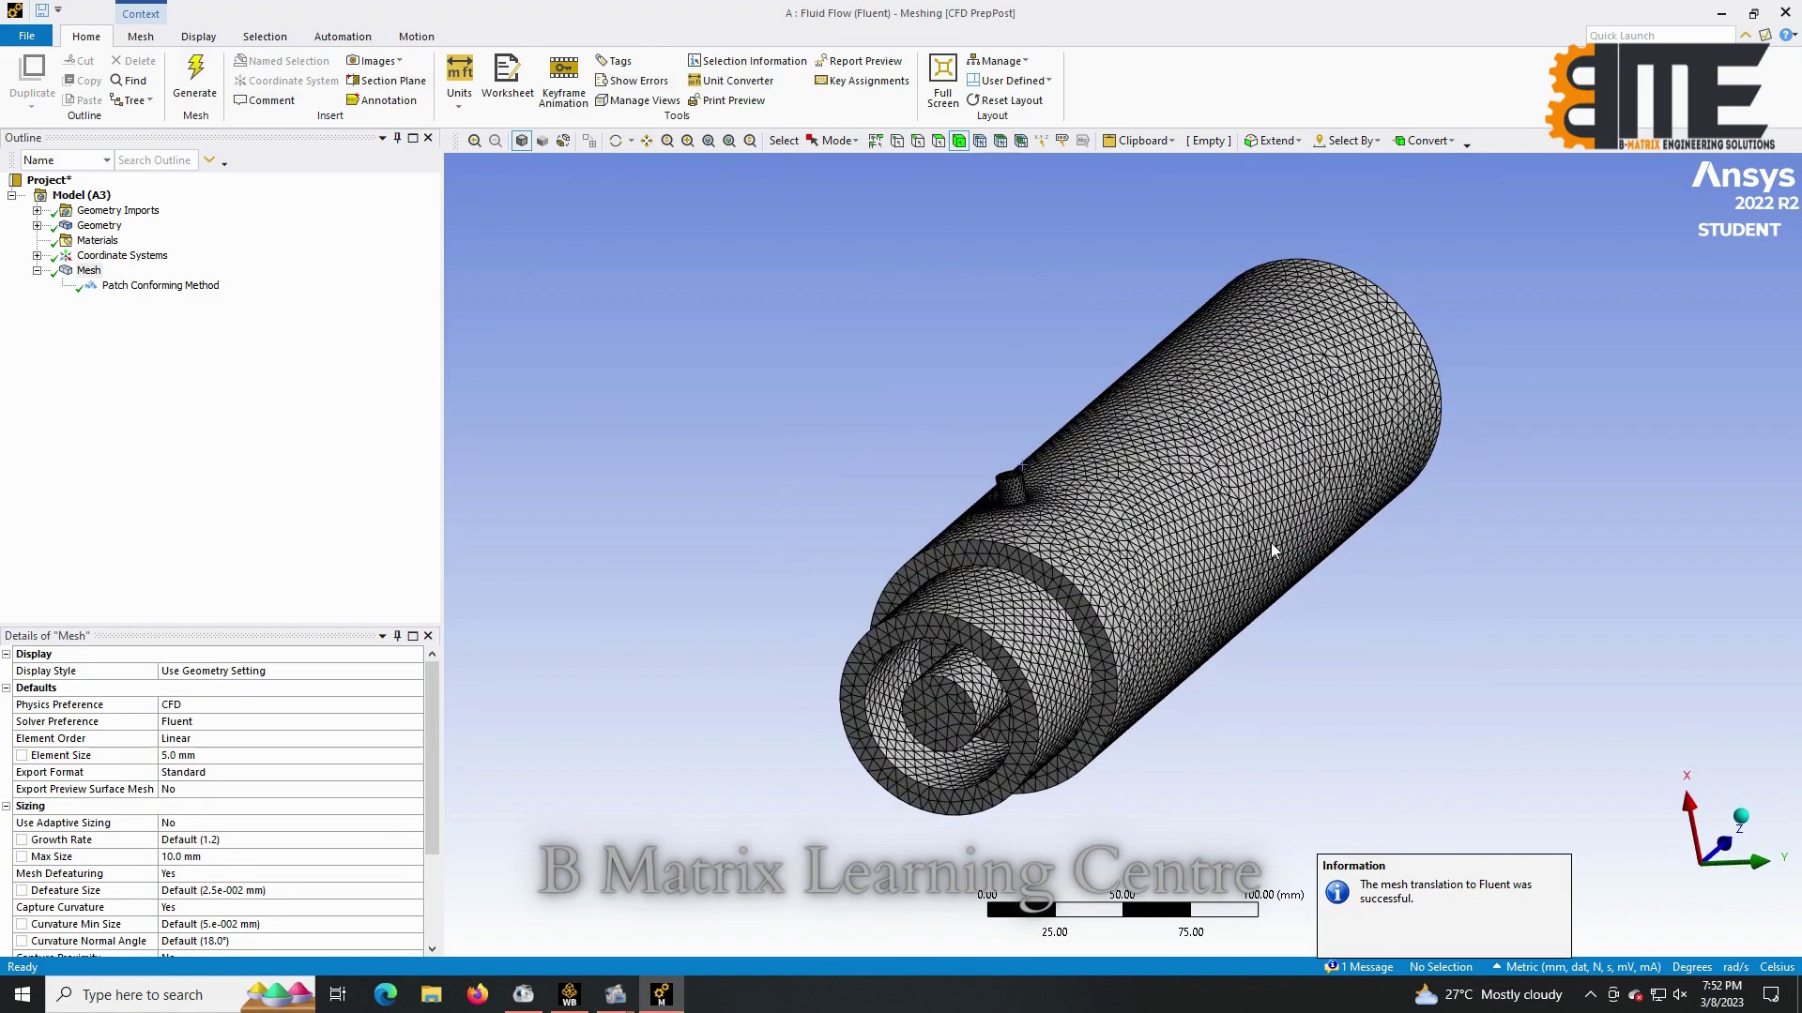
click(938, 141)
click(940, 704)
right_click(942, 711)
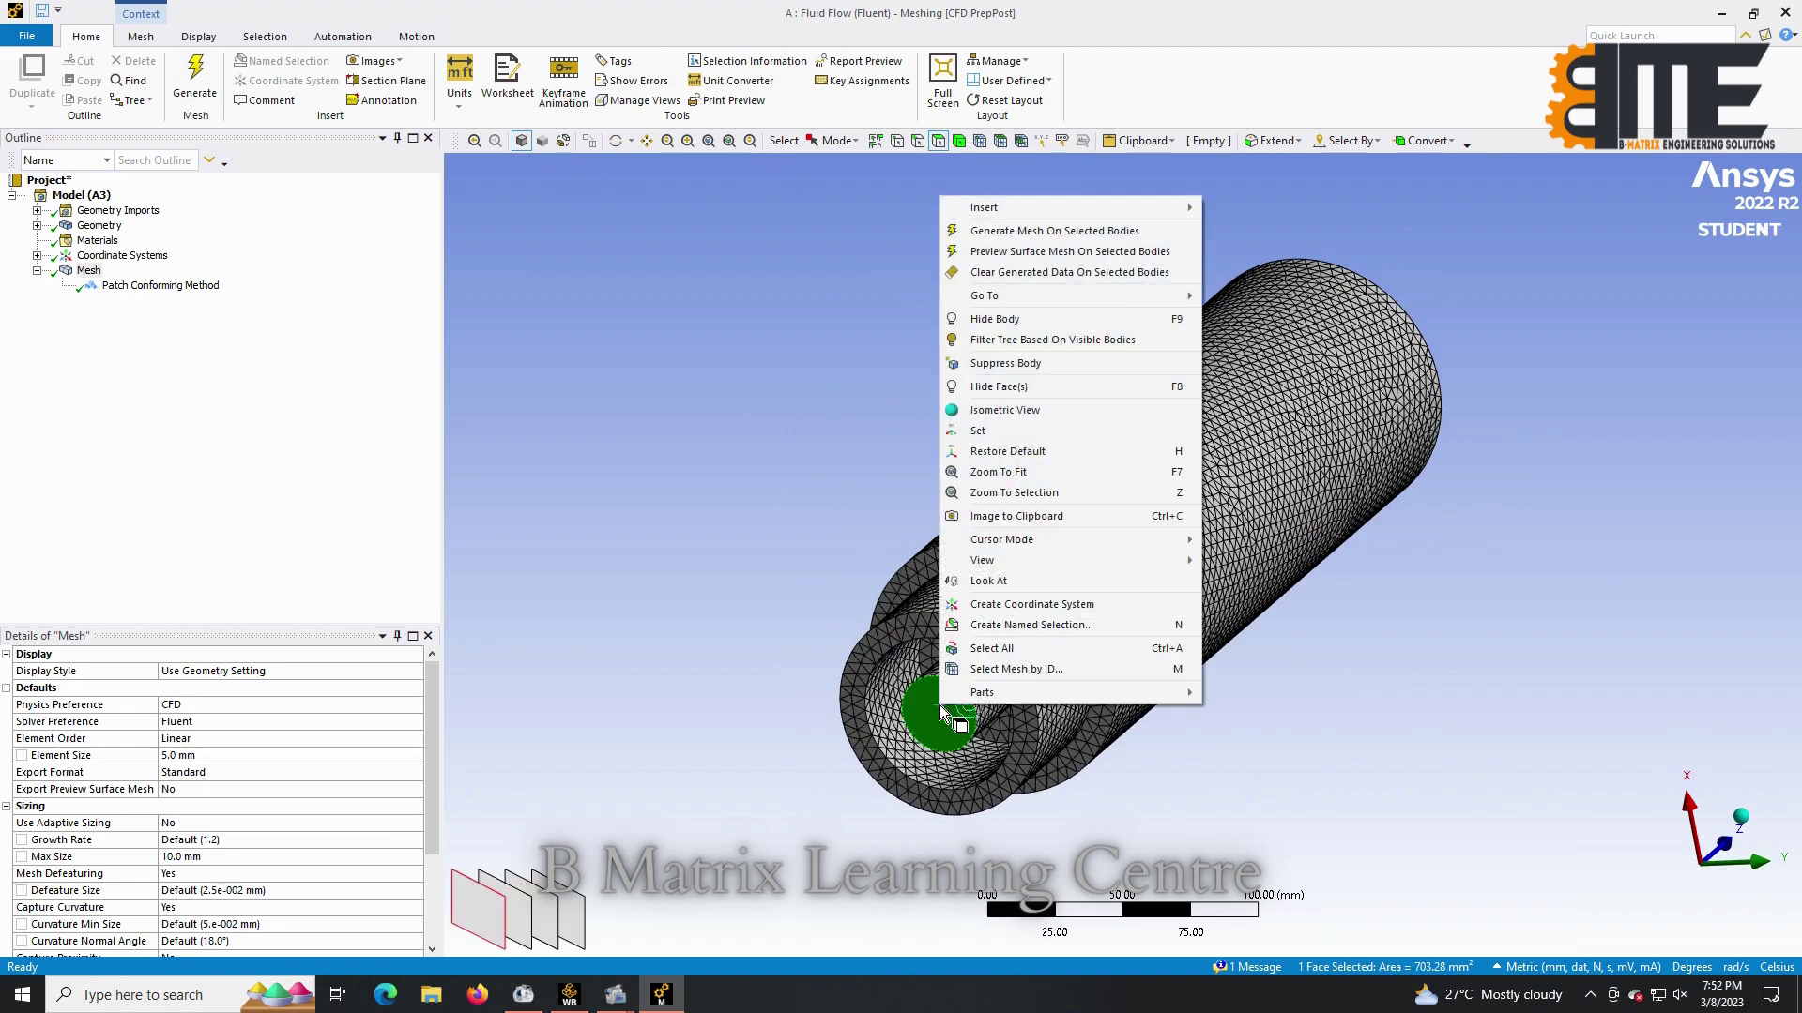
click(1030, 625)
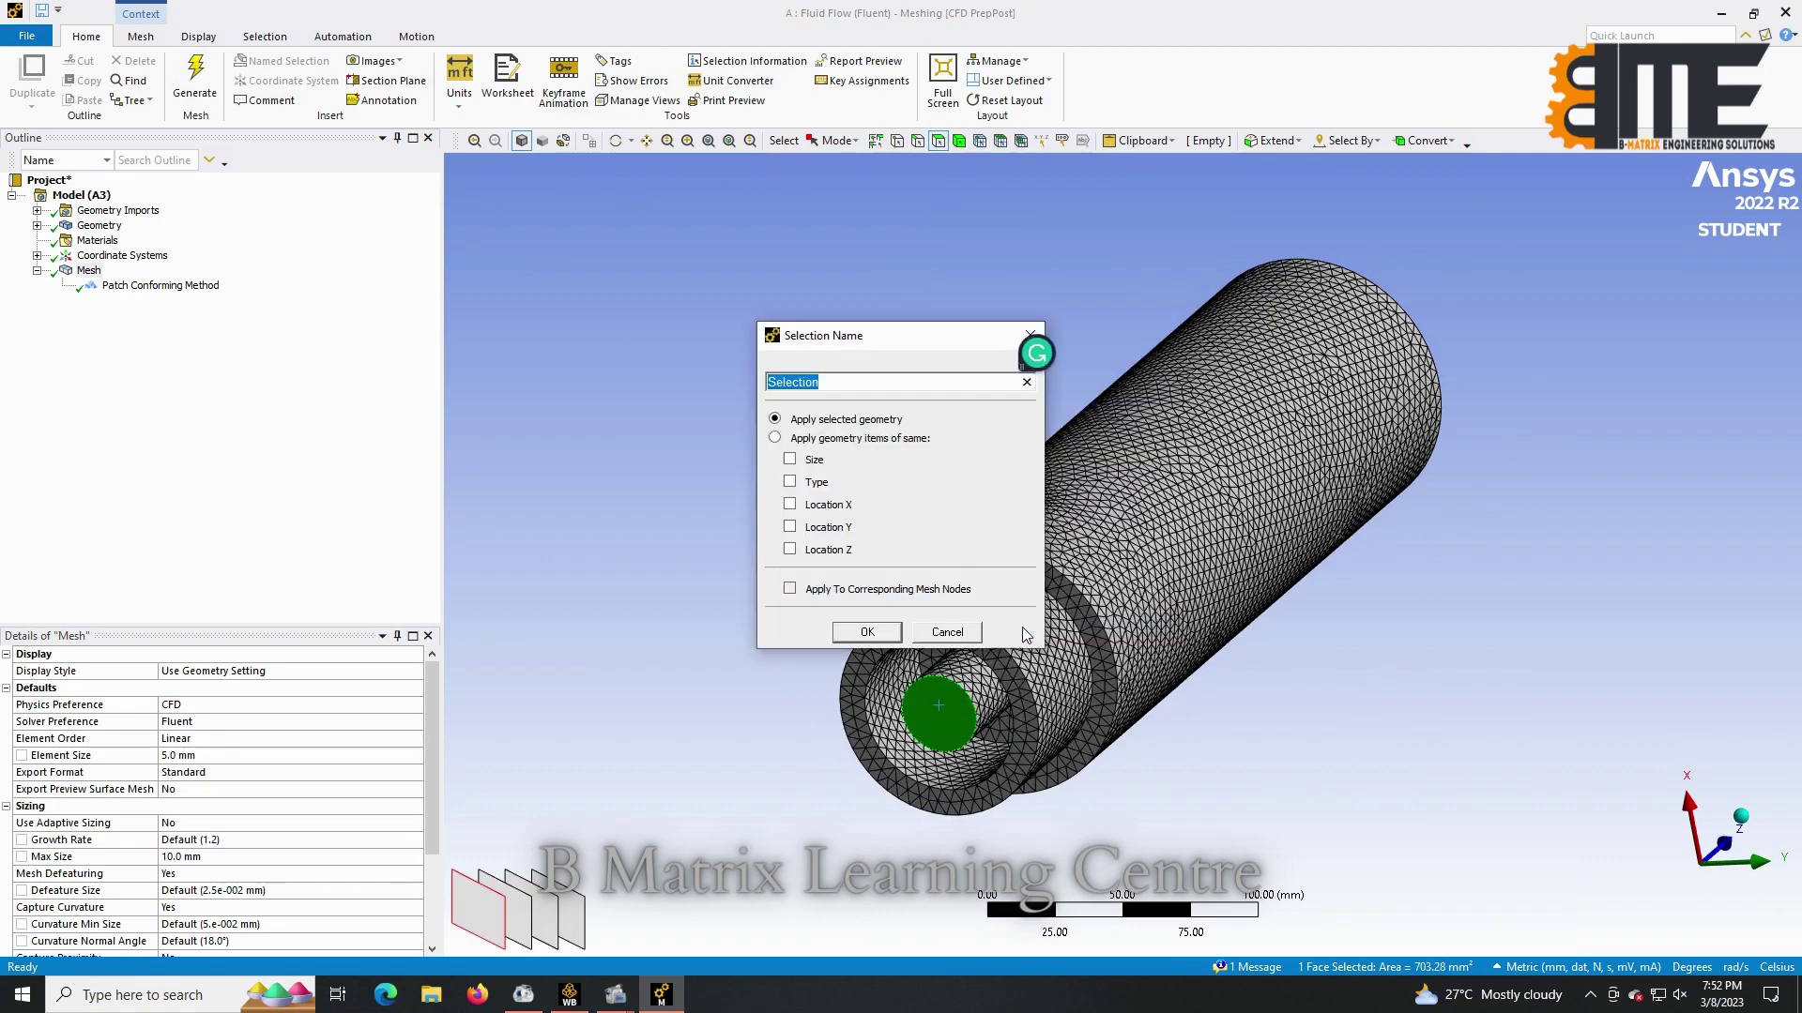
text(IR)
key(BackSpace)
key(BackSpace)
key(BackSpace)
text(air)
key(BackSpace)
text(AIR INLET)
key(Return)
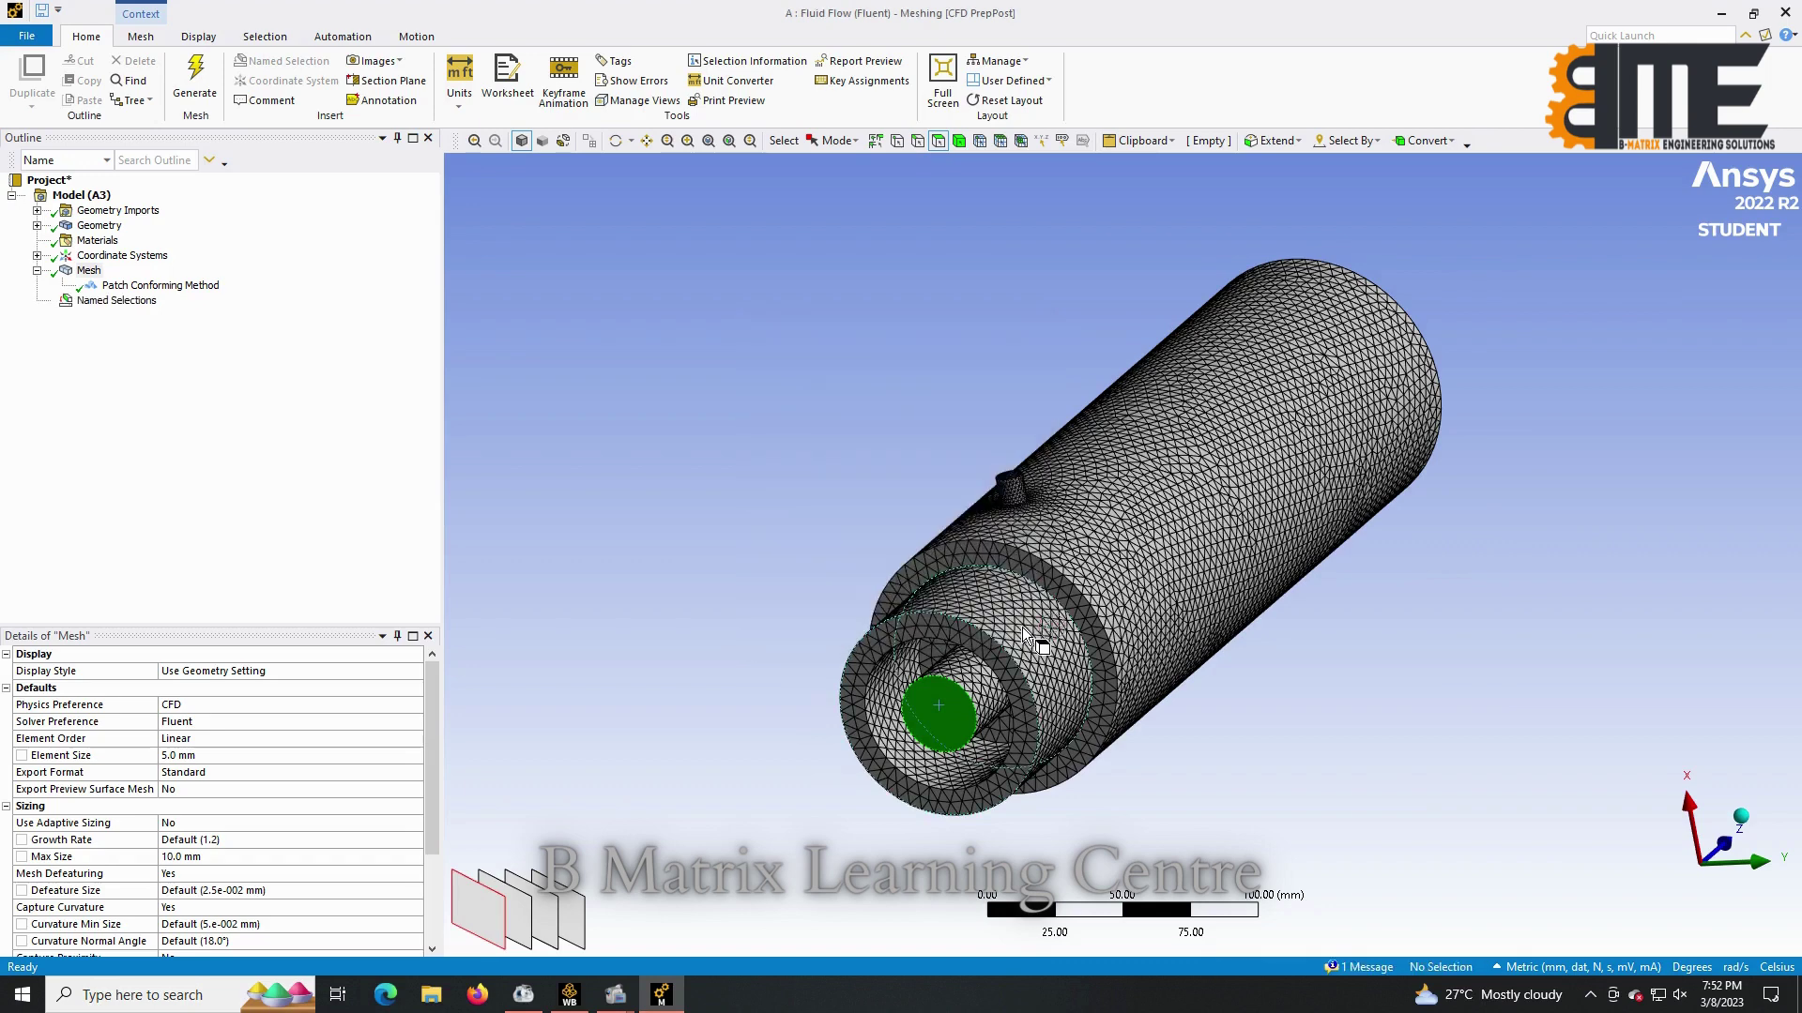
right_click(949, 648)
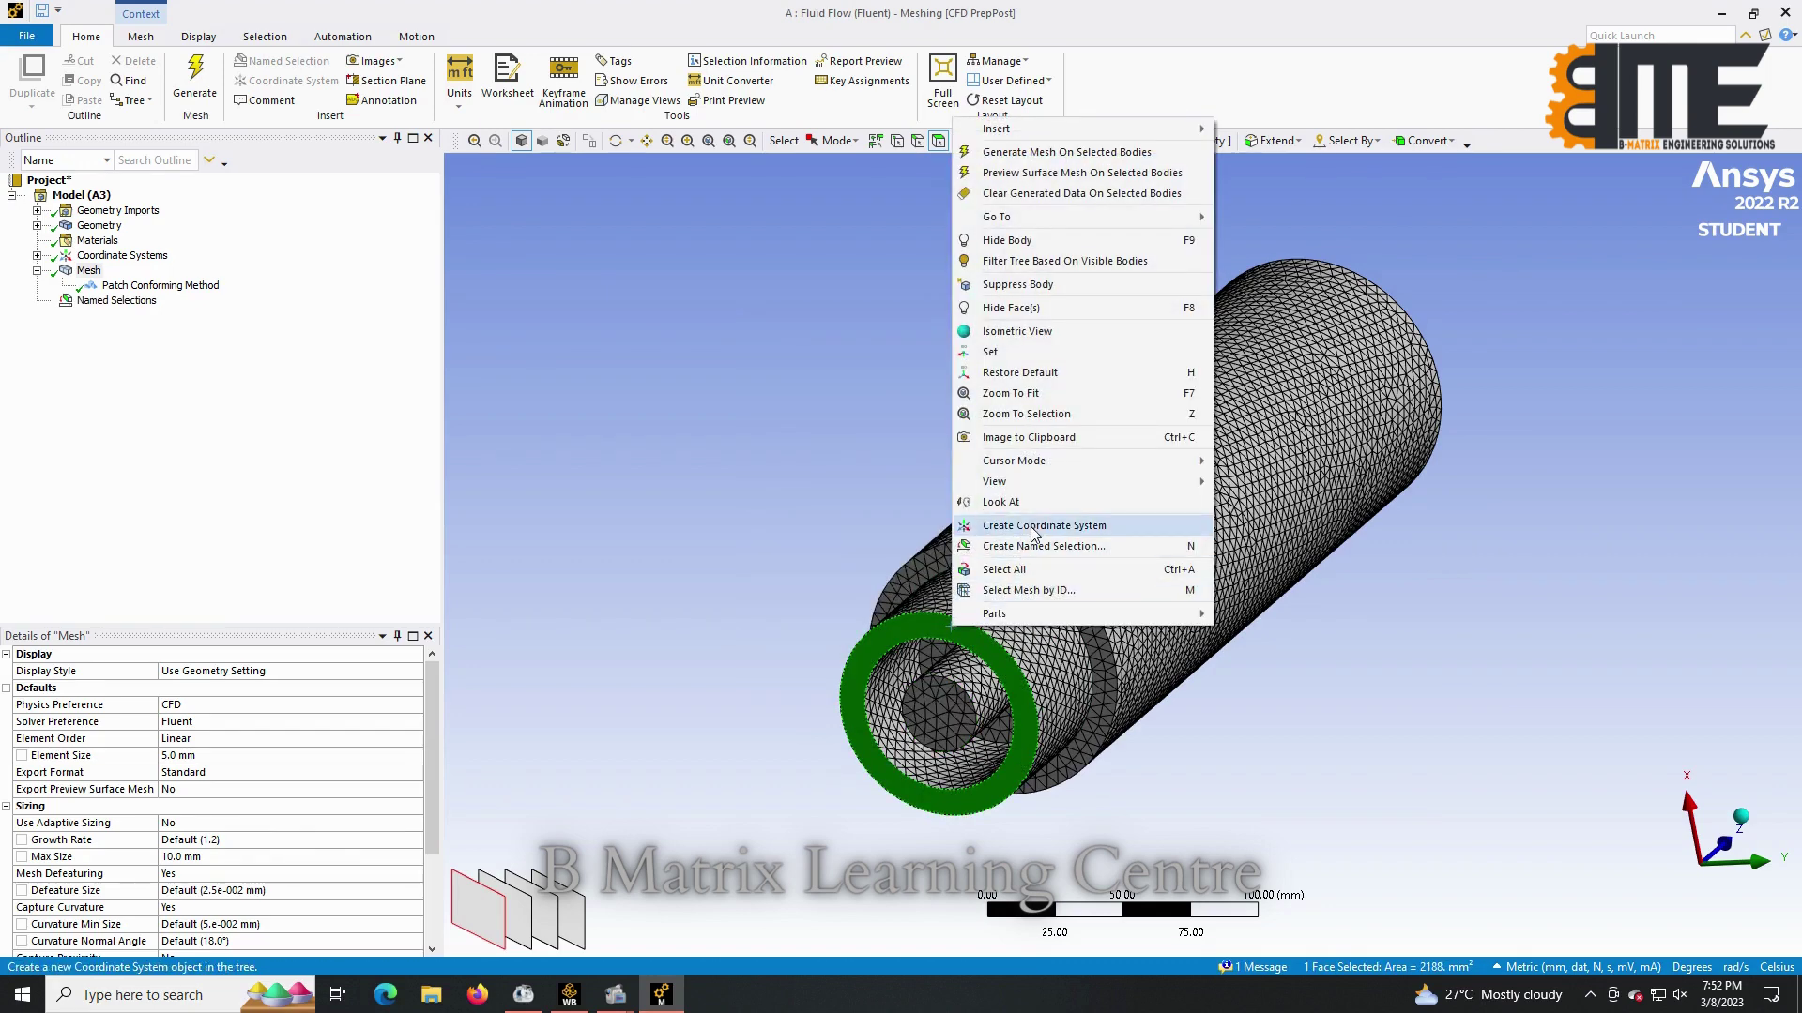
click(1035, 526)
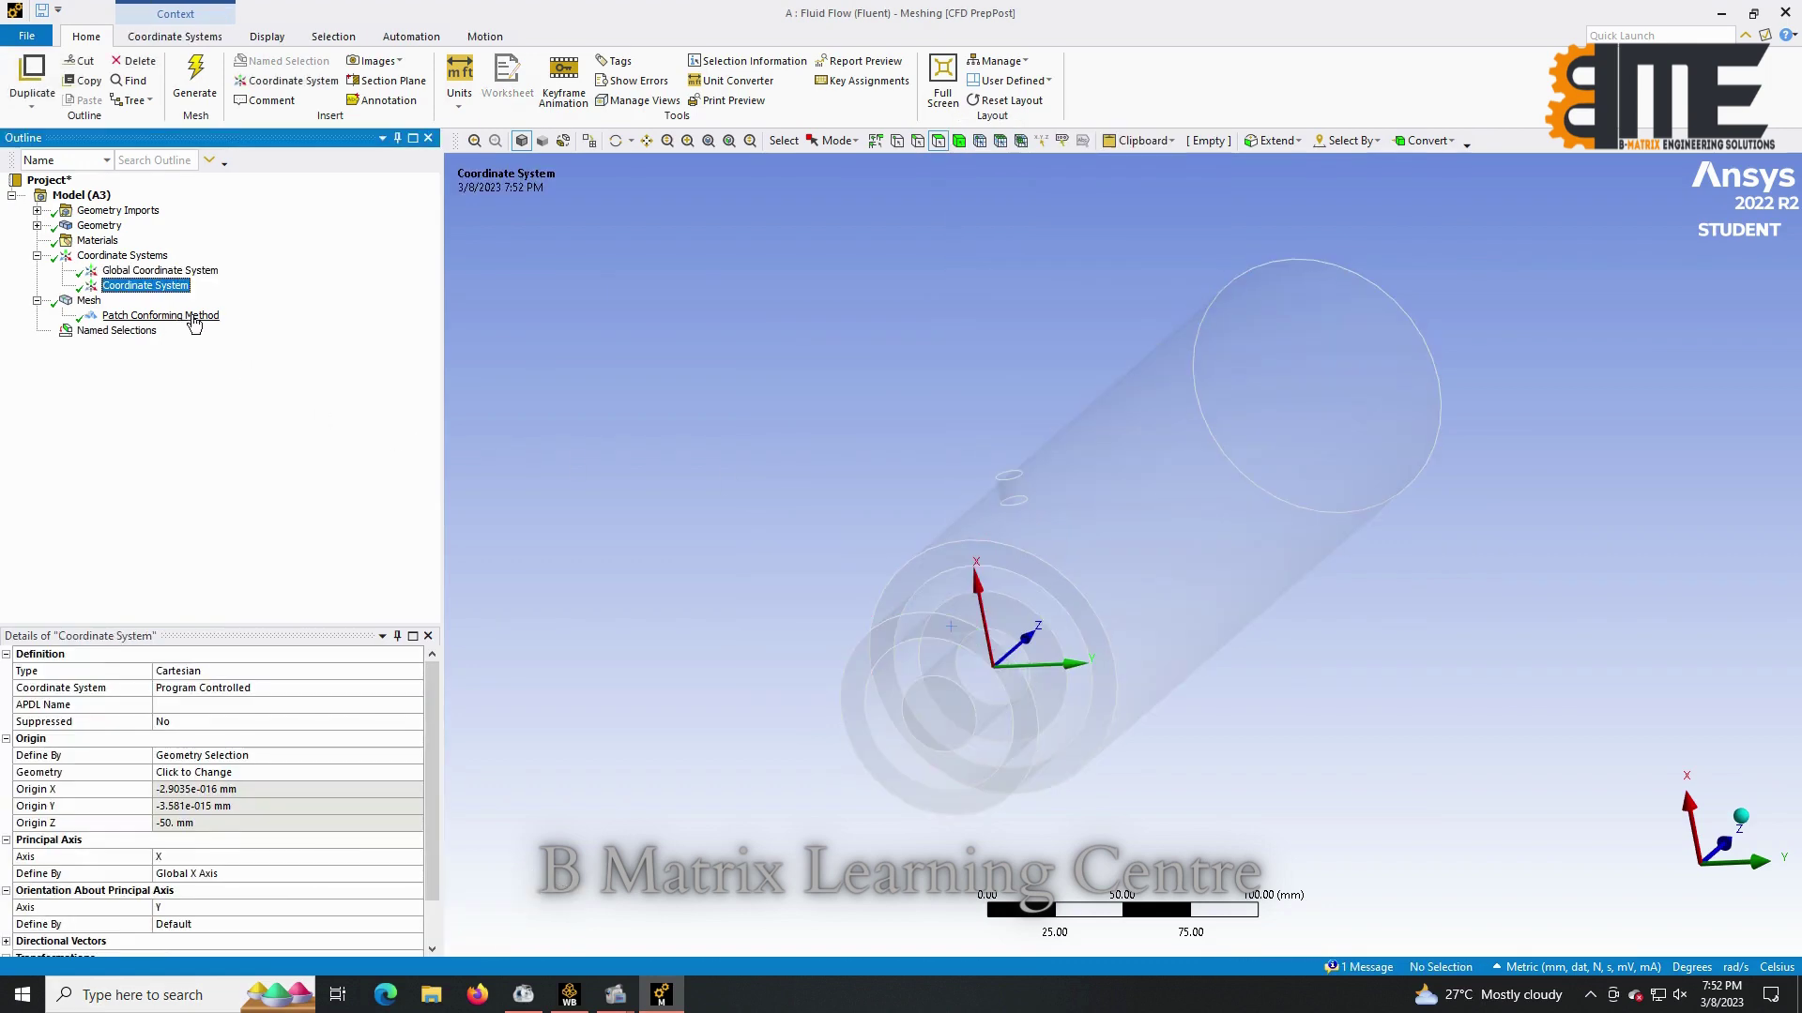
right_click(174, 286)
click(283, 454)
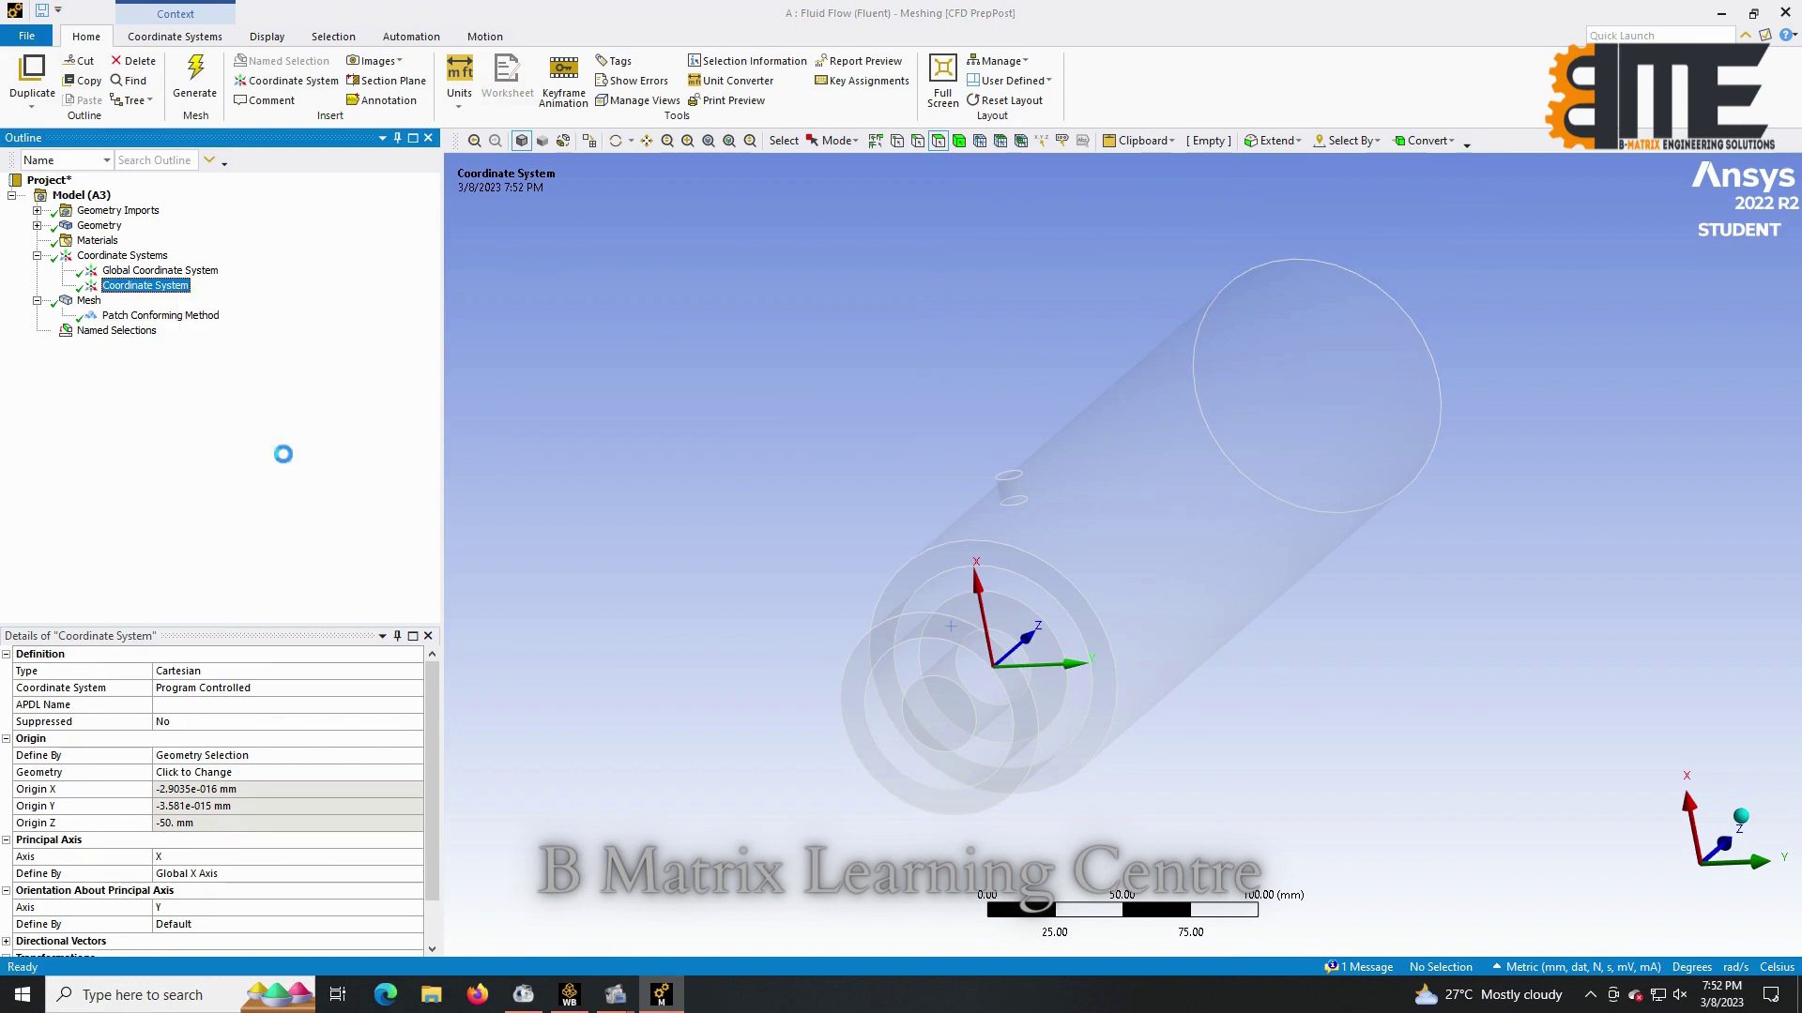
click(899, 569)
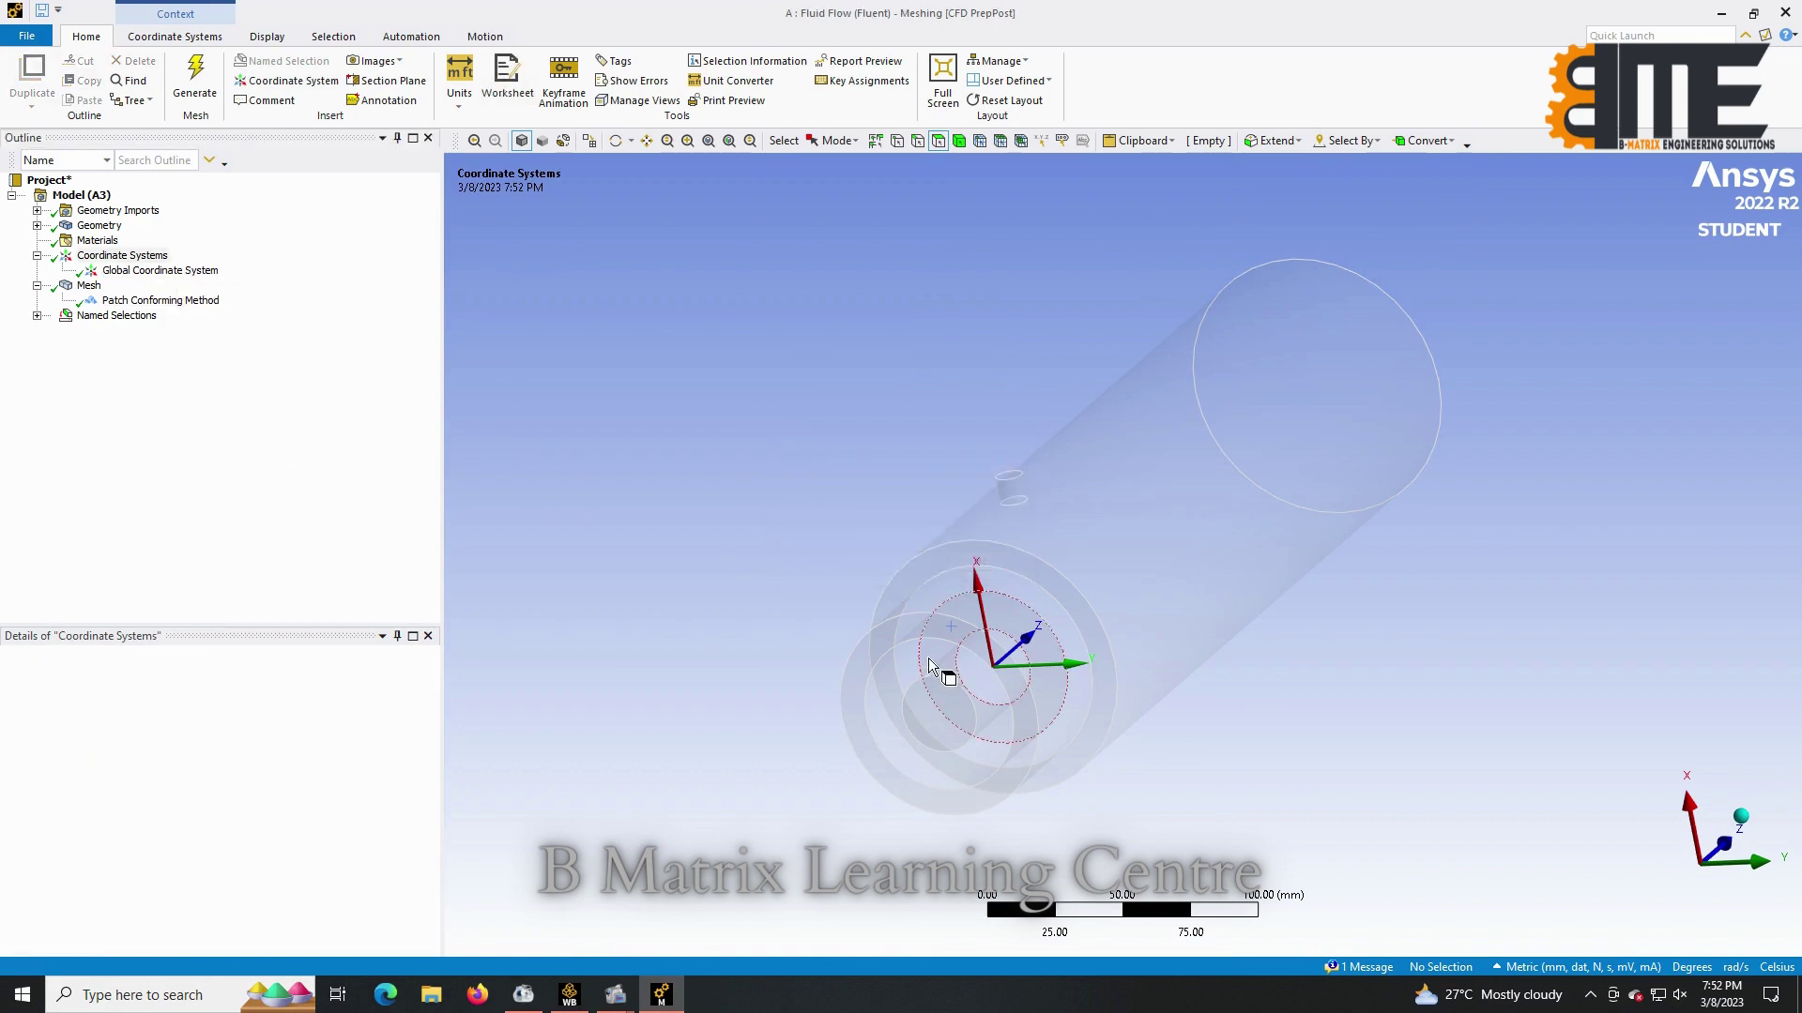
Create a named selection called FUEL INLET from the front annular face around the air inlet.
click(950, 628)
right_click(950, 629)
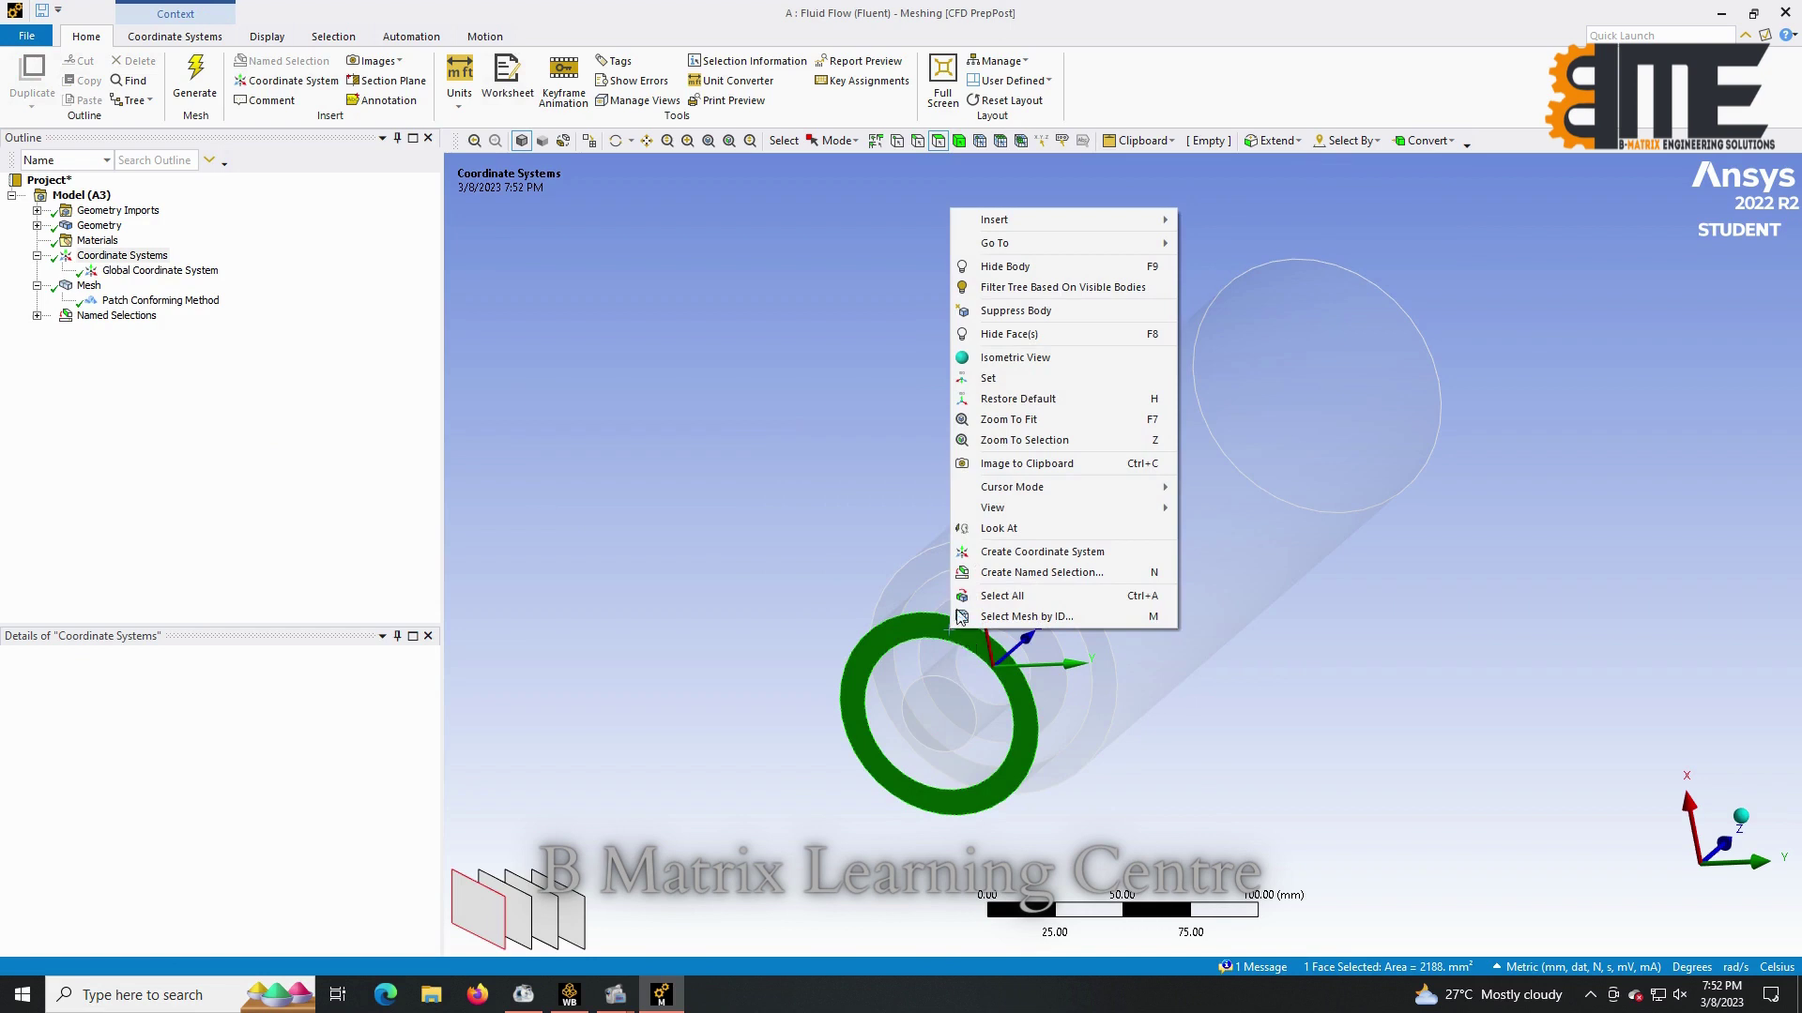
click(1005, 574)
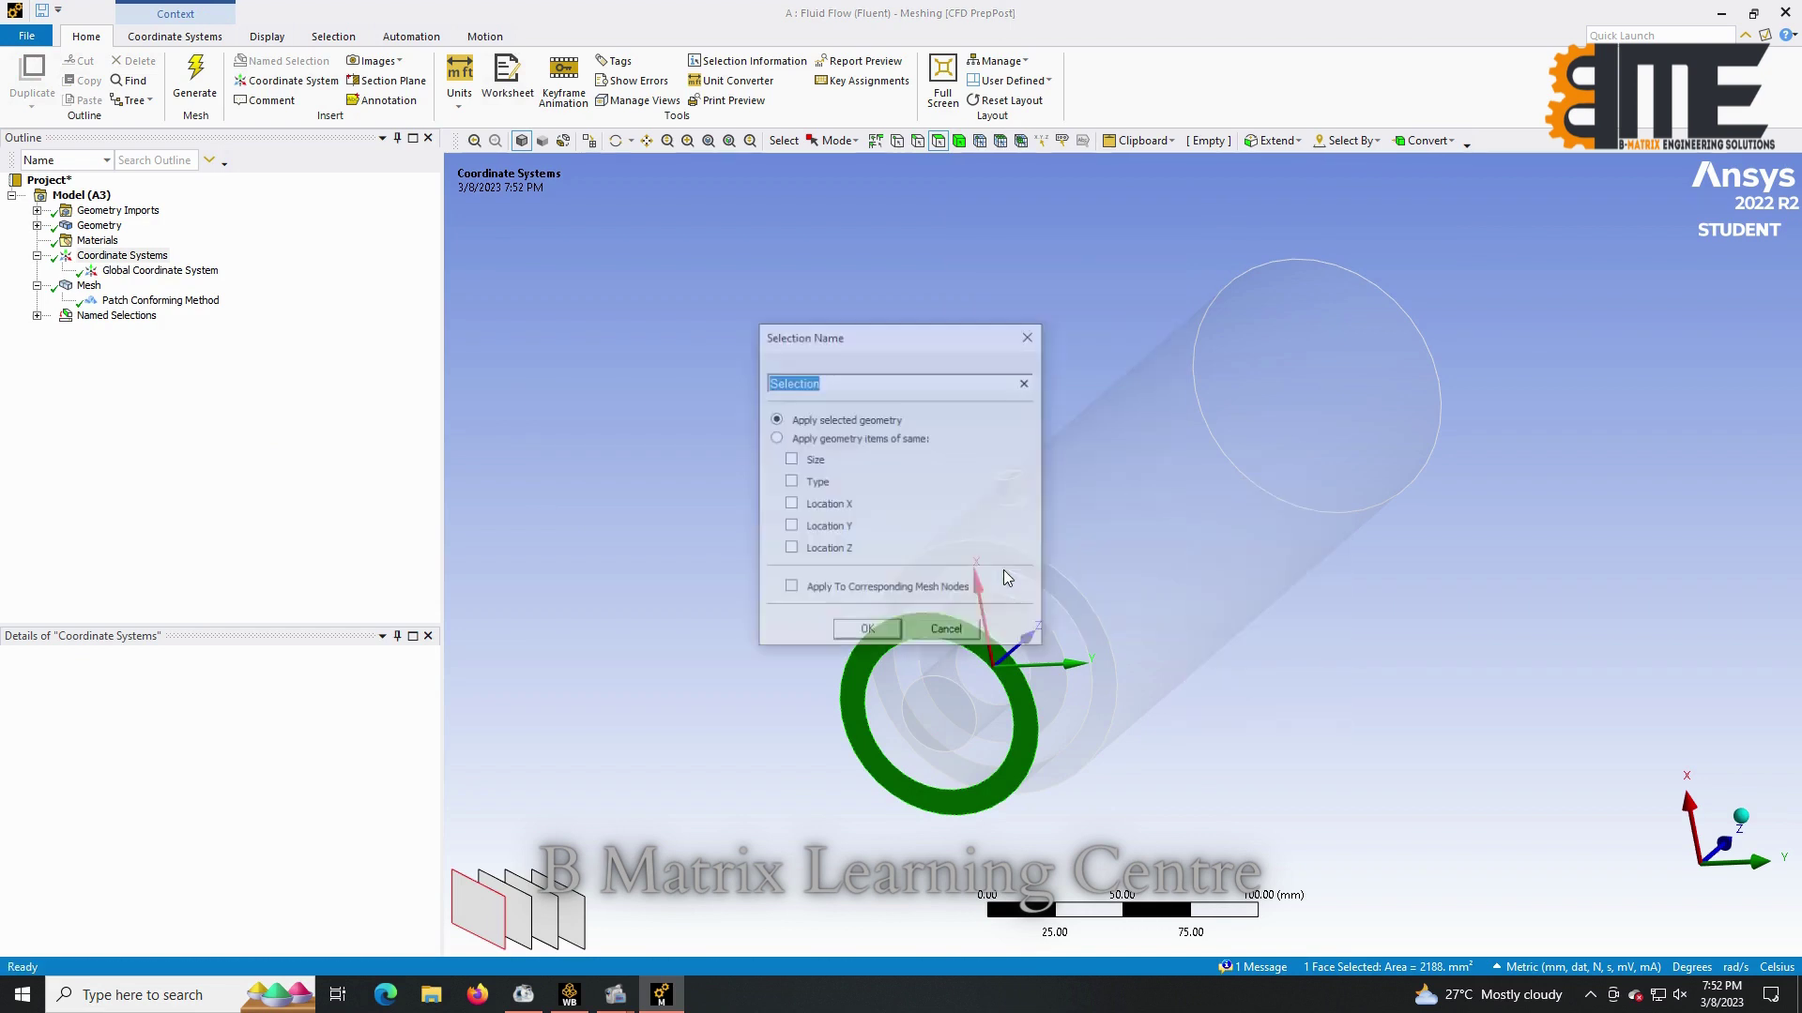
text(FUE)
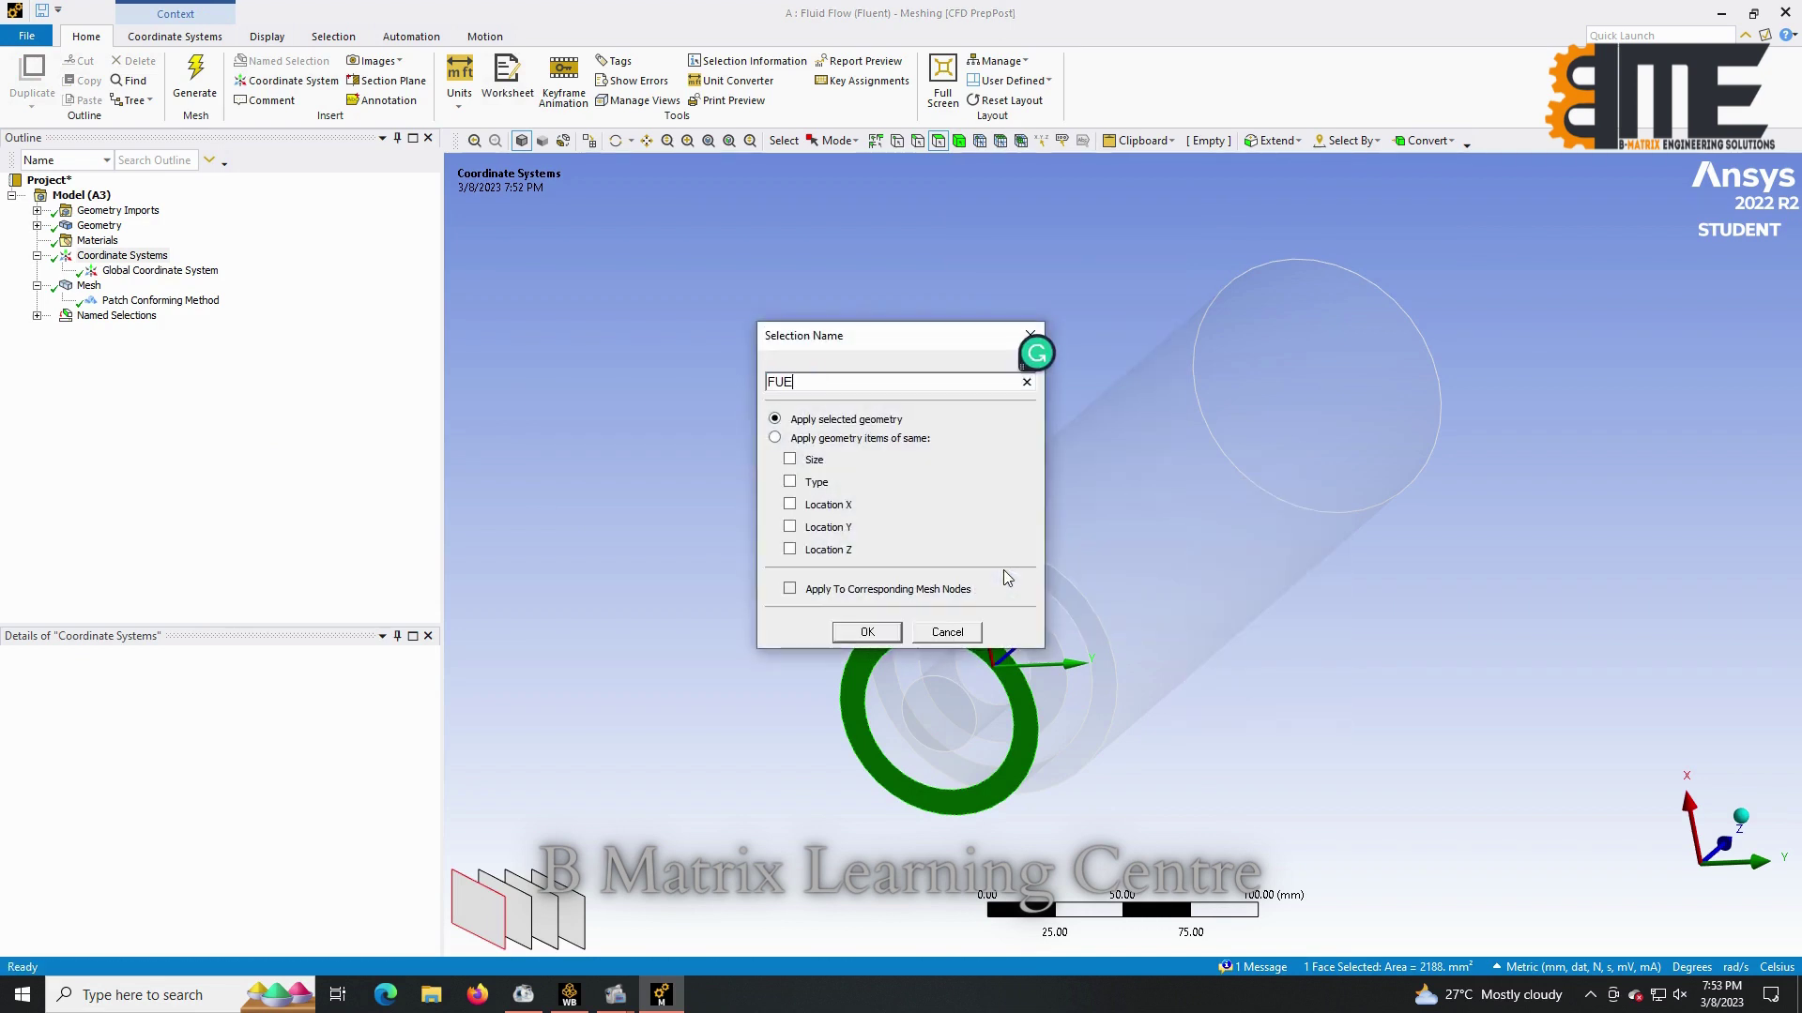
text(L INLET)
key(Return)
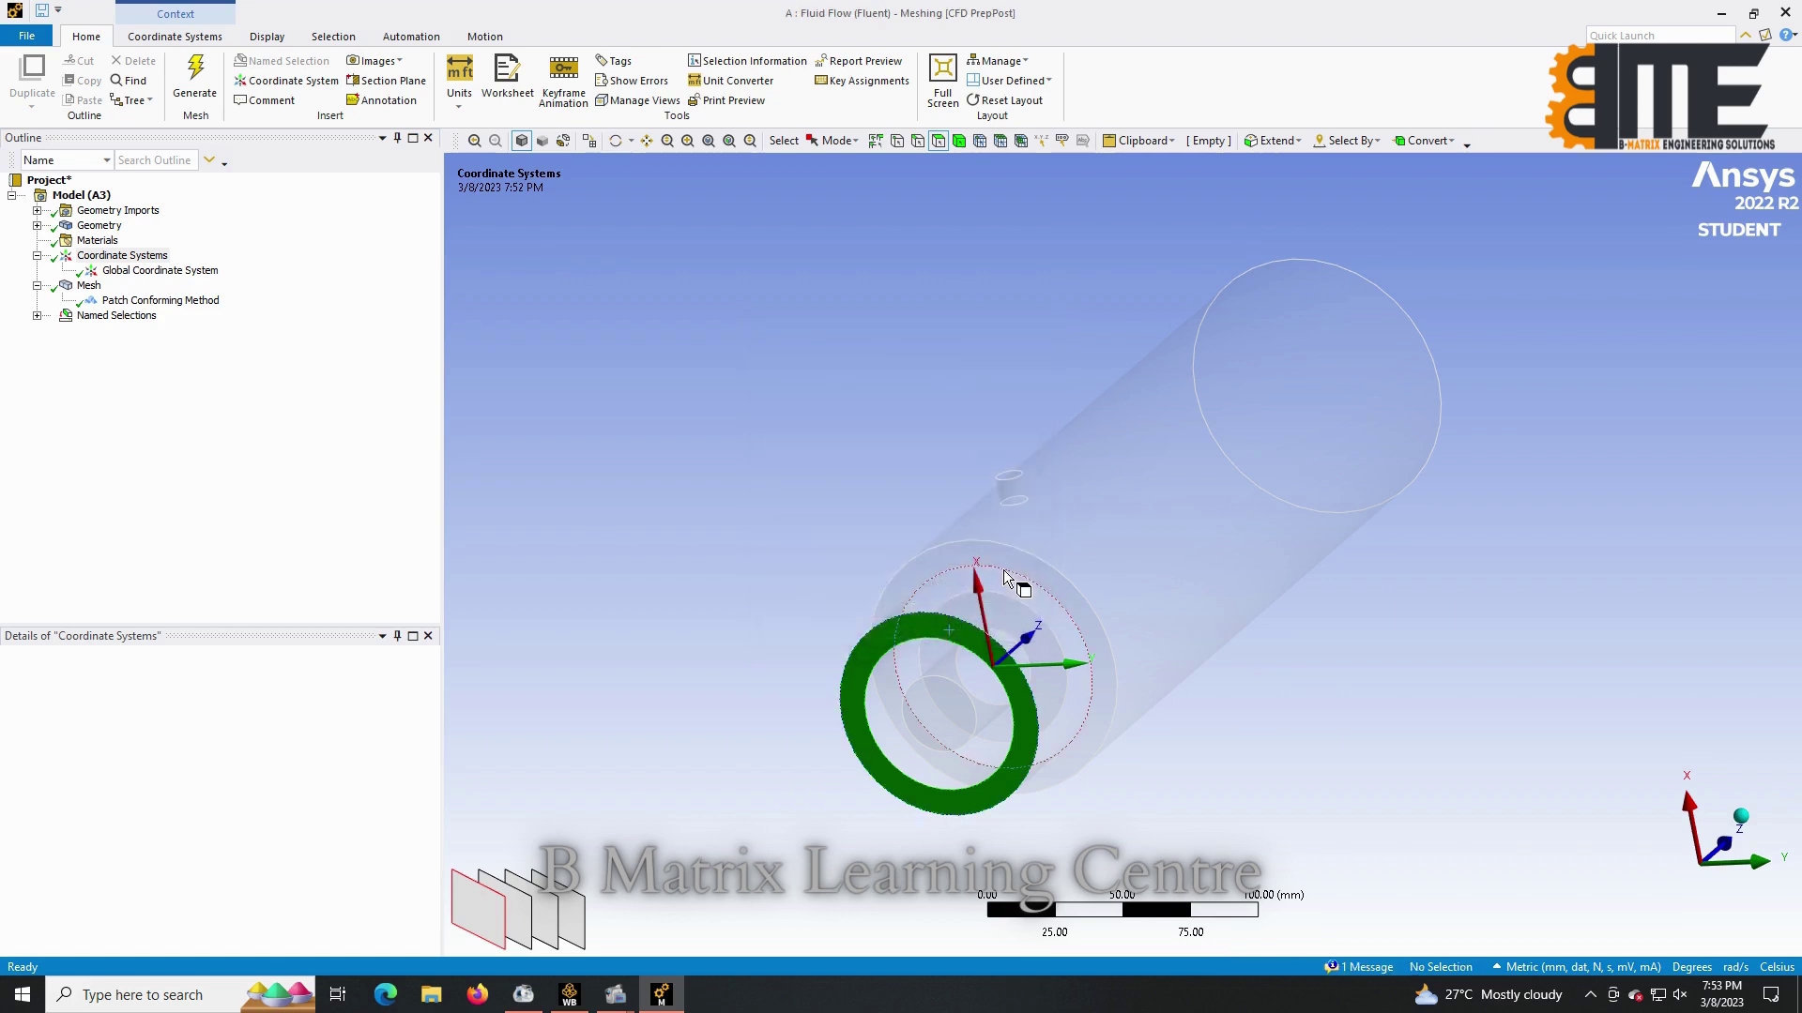
Create a named selection called IG from the end face of the small side inlet.
click(847, 493)
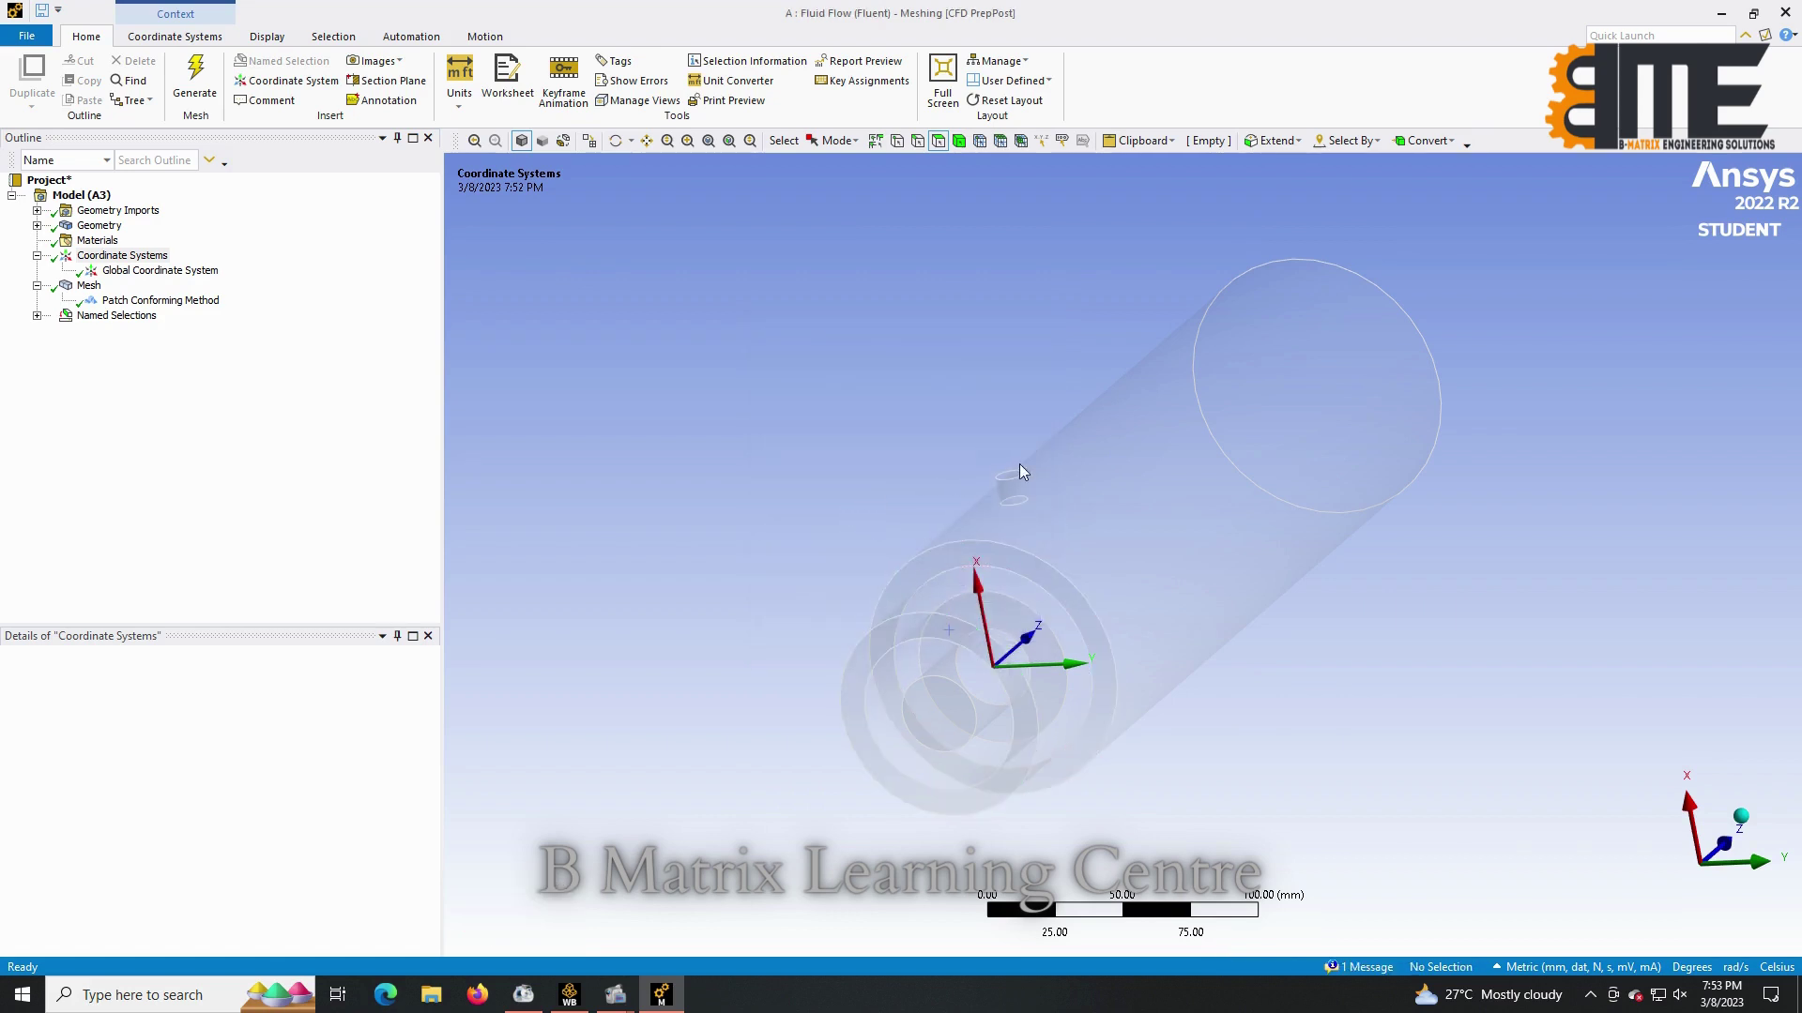
middle_drag(1023, 471, 1037, 535)
right_click(1007, 548)
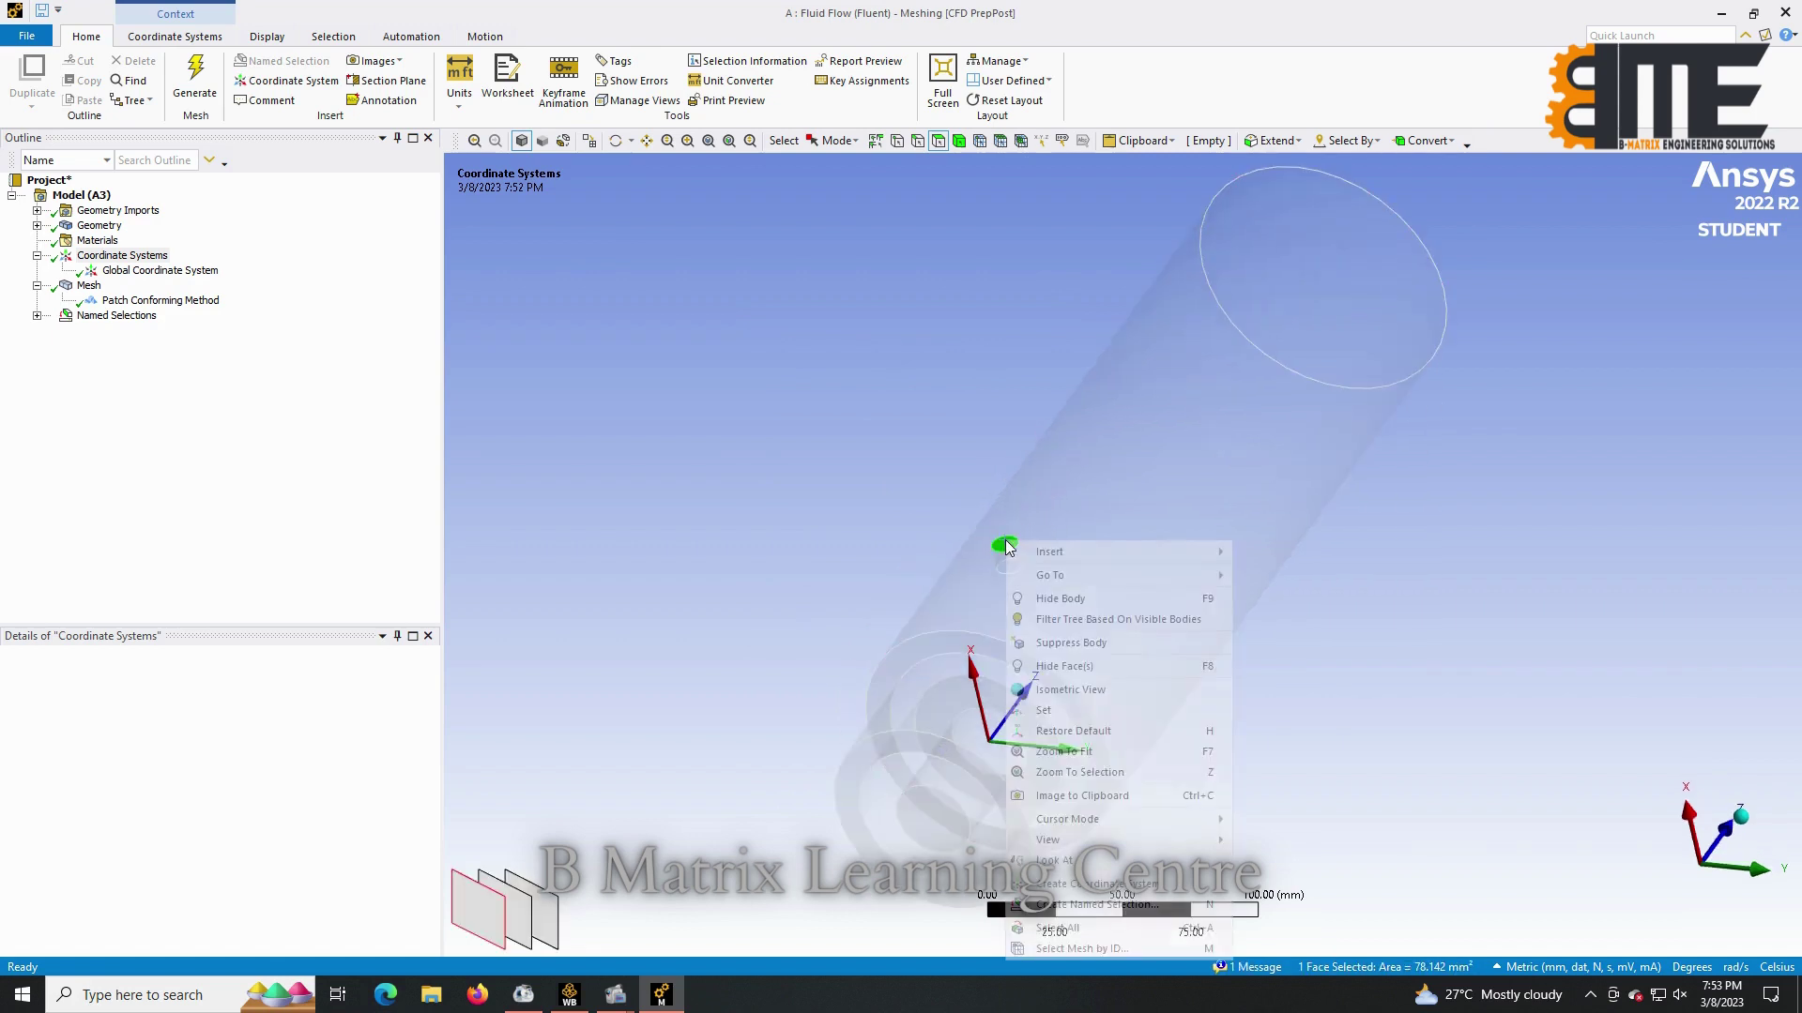
click(1135, 905)
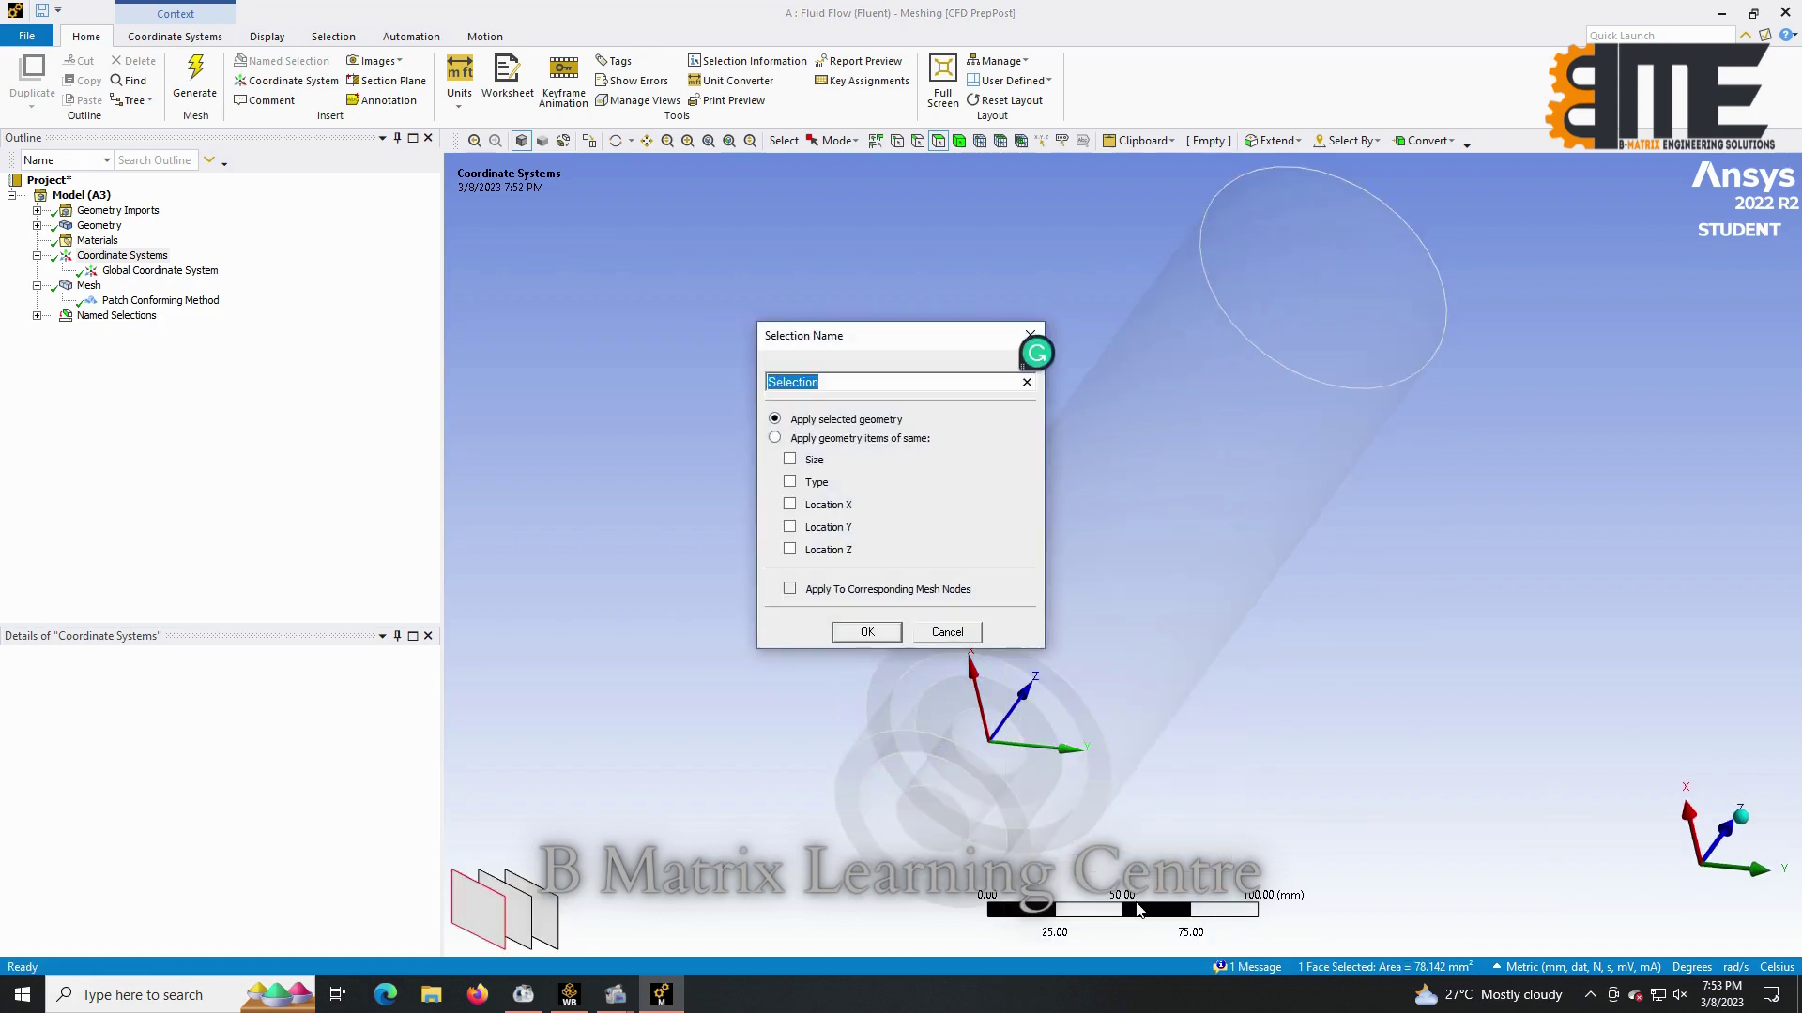
text(IG)
key(Return)
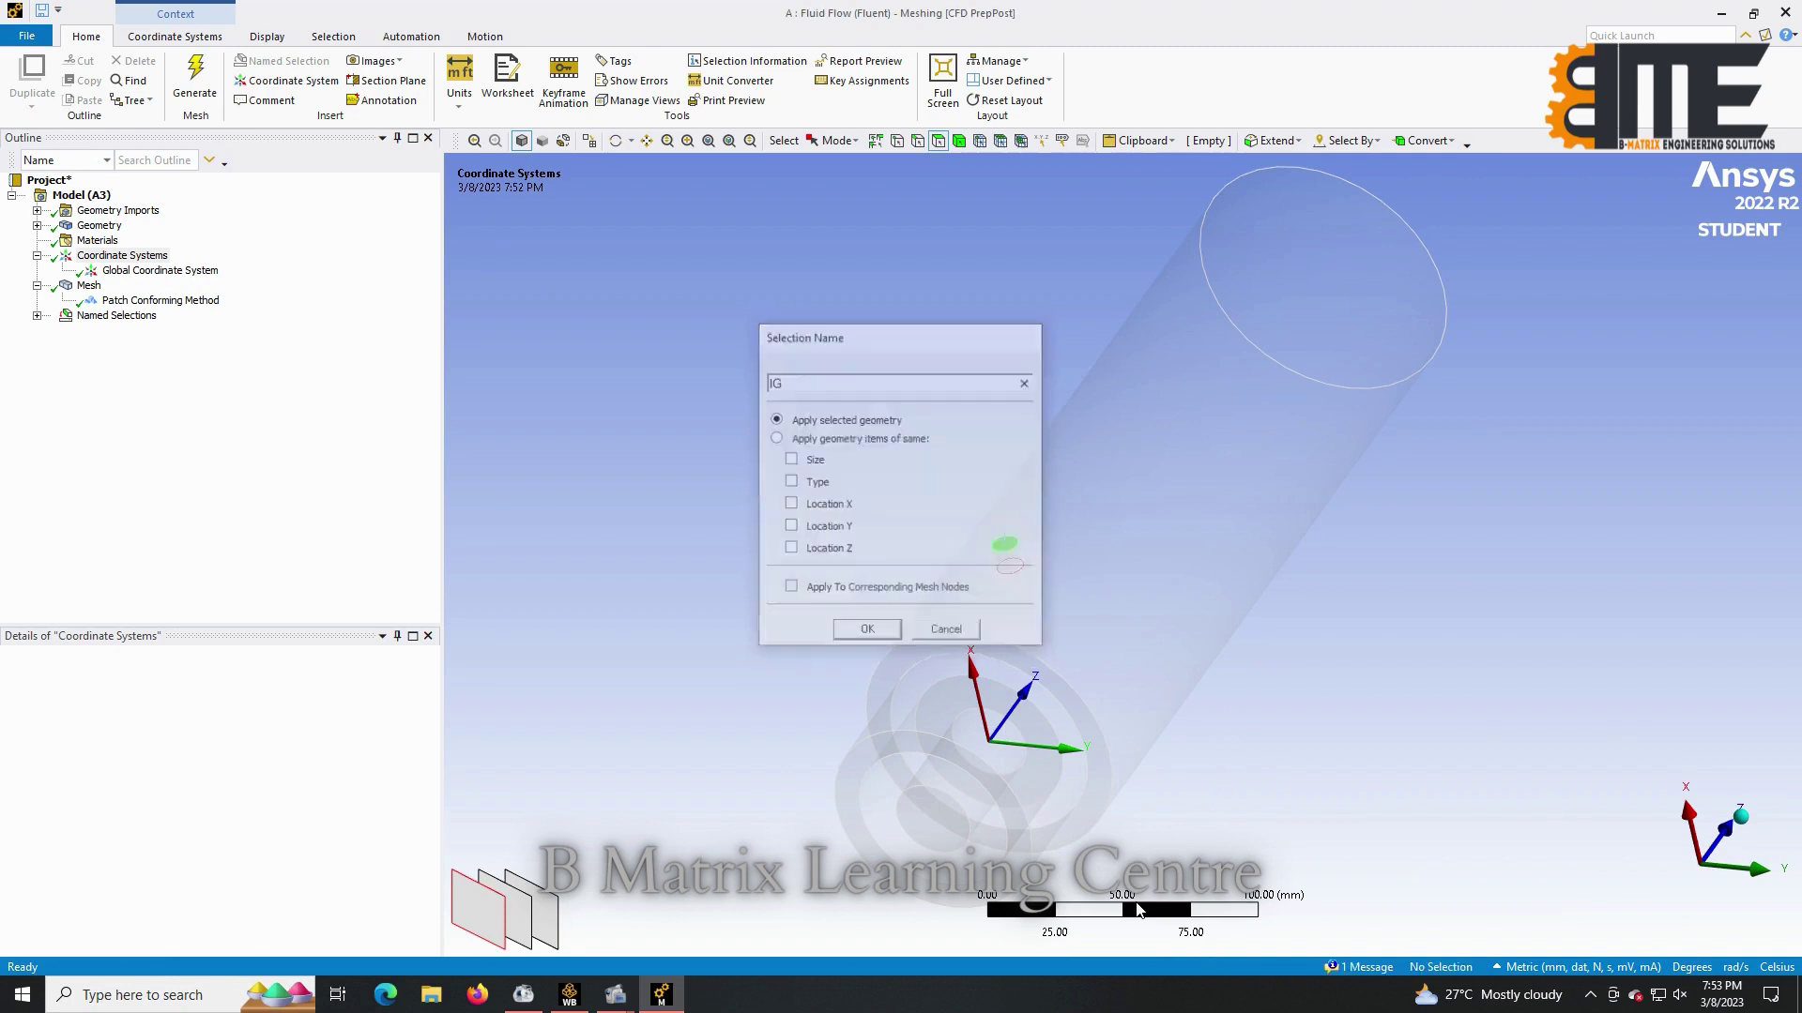
Create a named selection called OUTLET from the large circular face at the far end of the chamber.
right_click(834, 531)
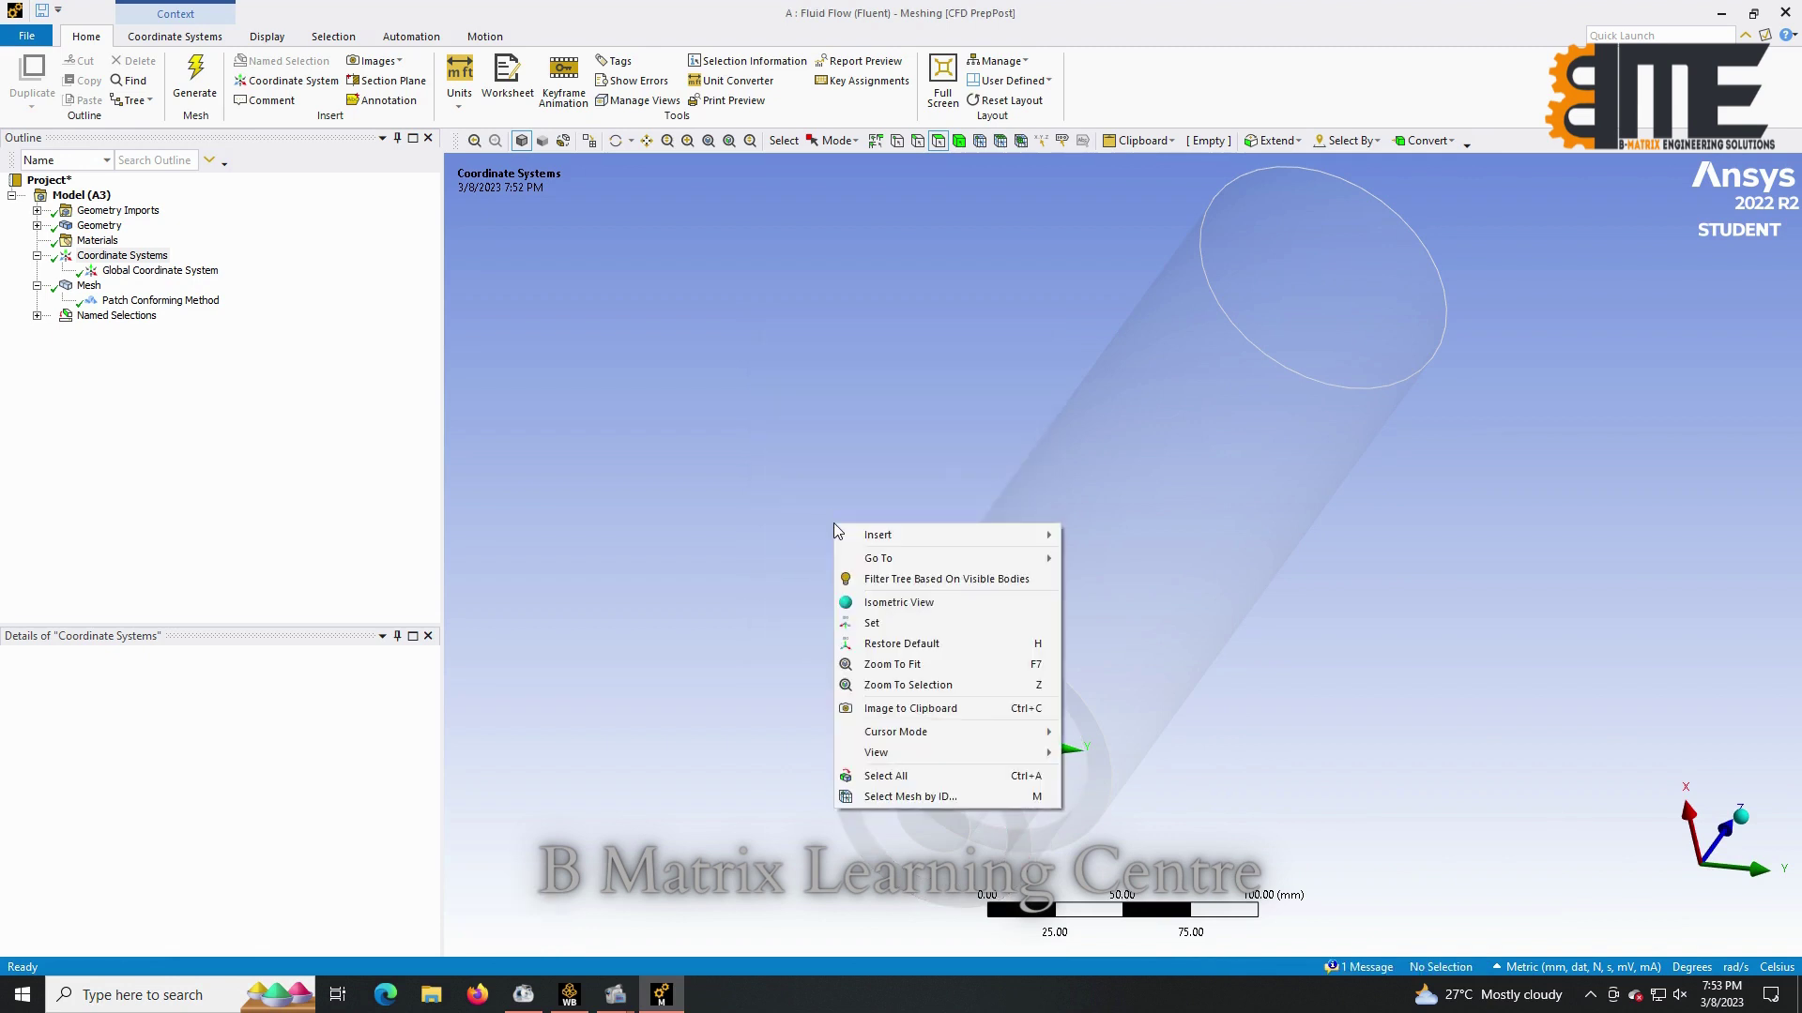
middle_drag(988, 447, 1219, 482)
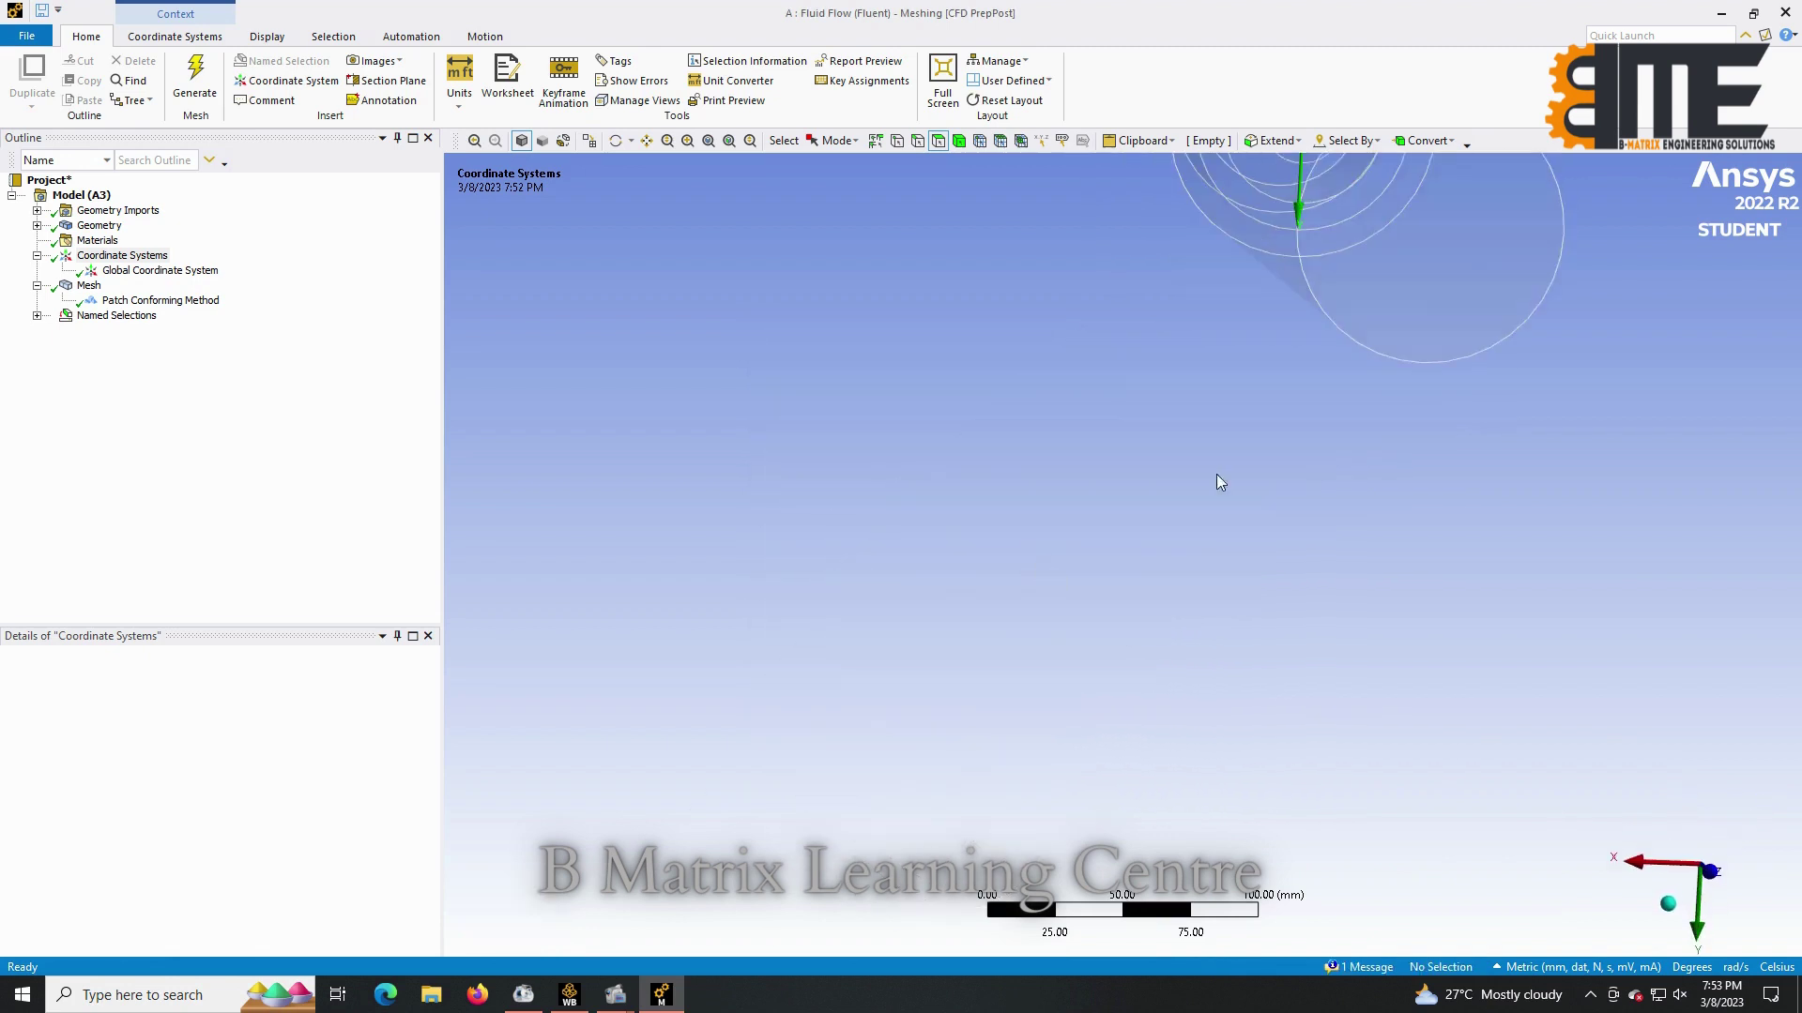
click(1428, 286)
right_click(1427, 285)
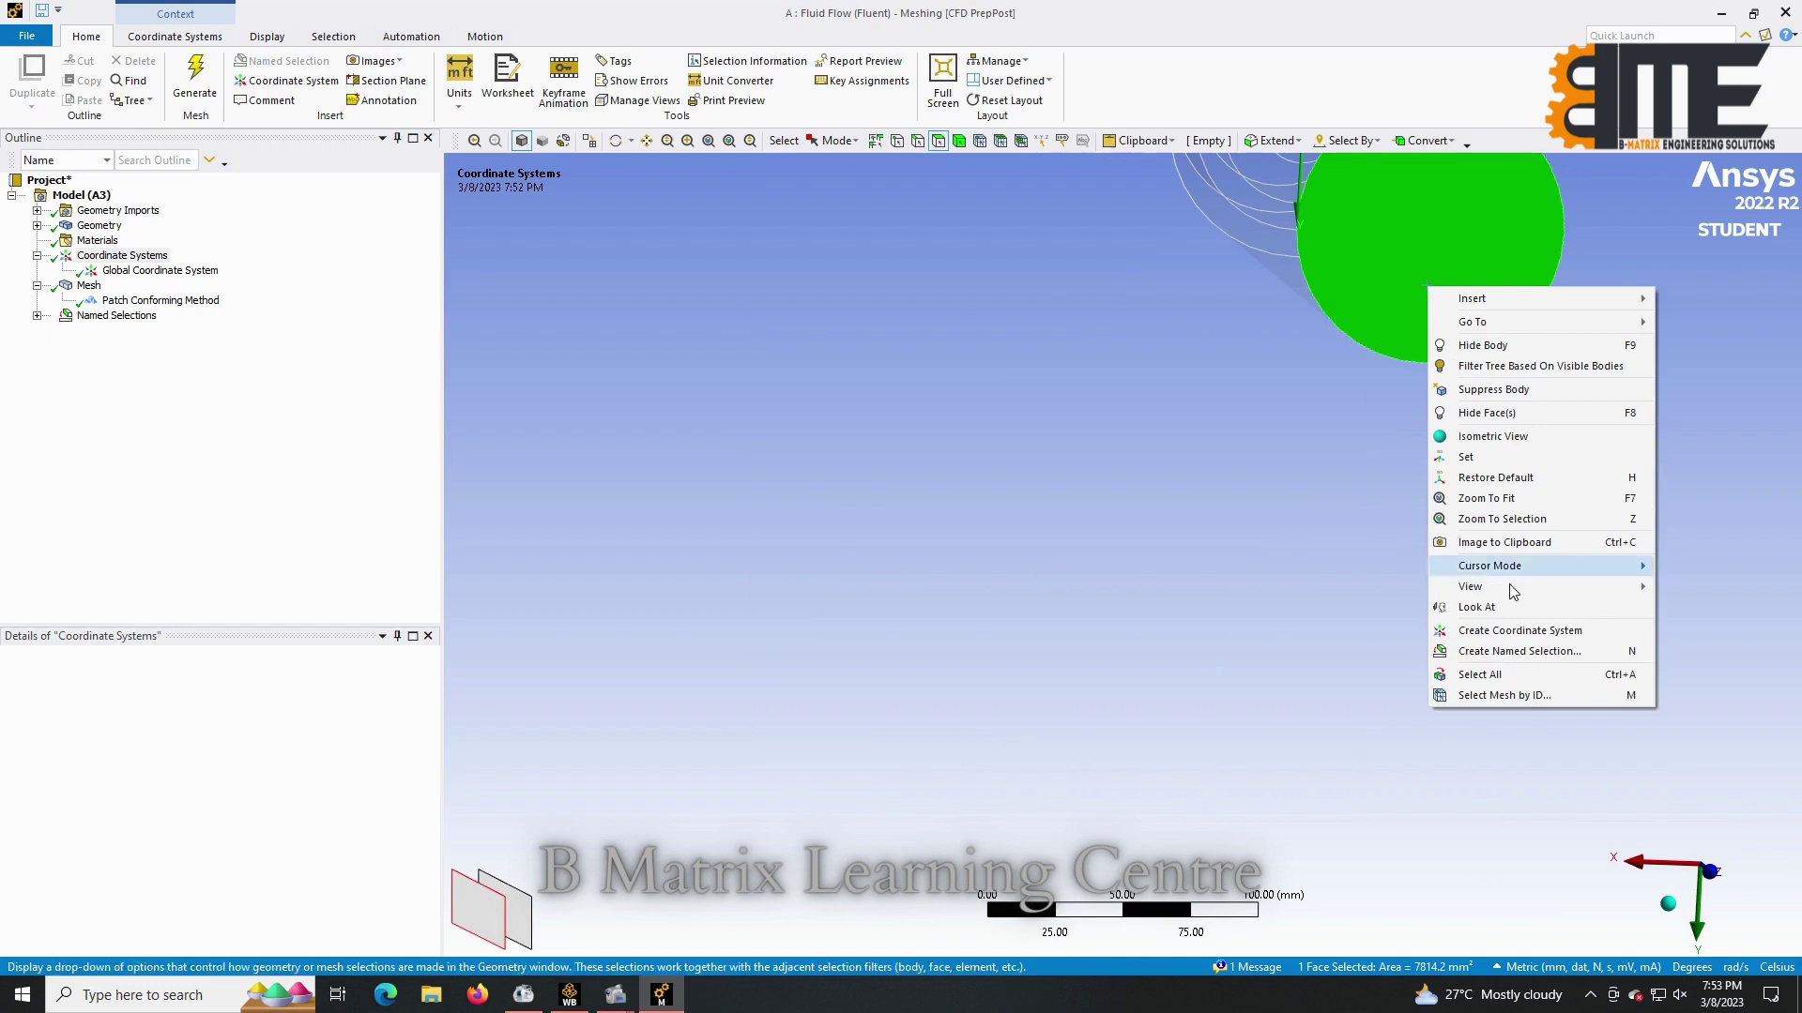
click(1541, 649)
text(OUT)
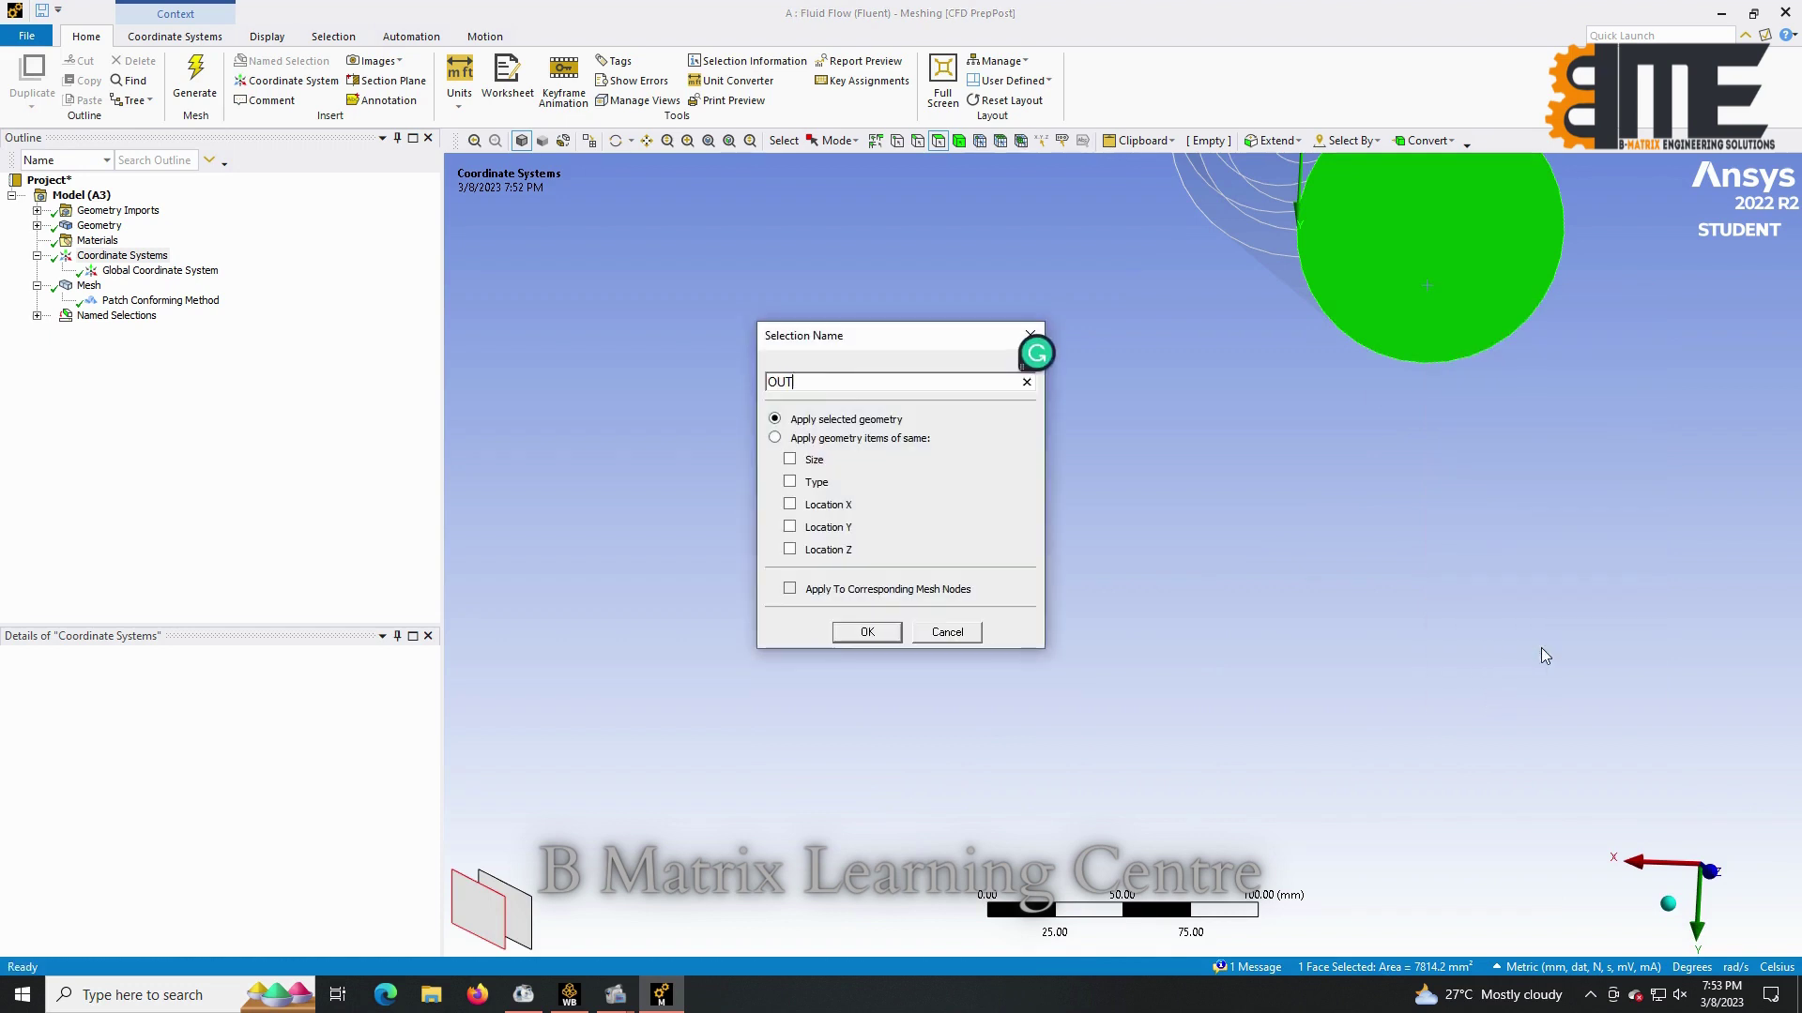
text(LET)
key(Return)
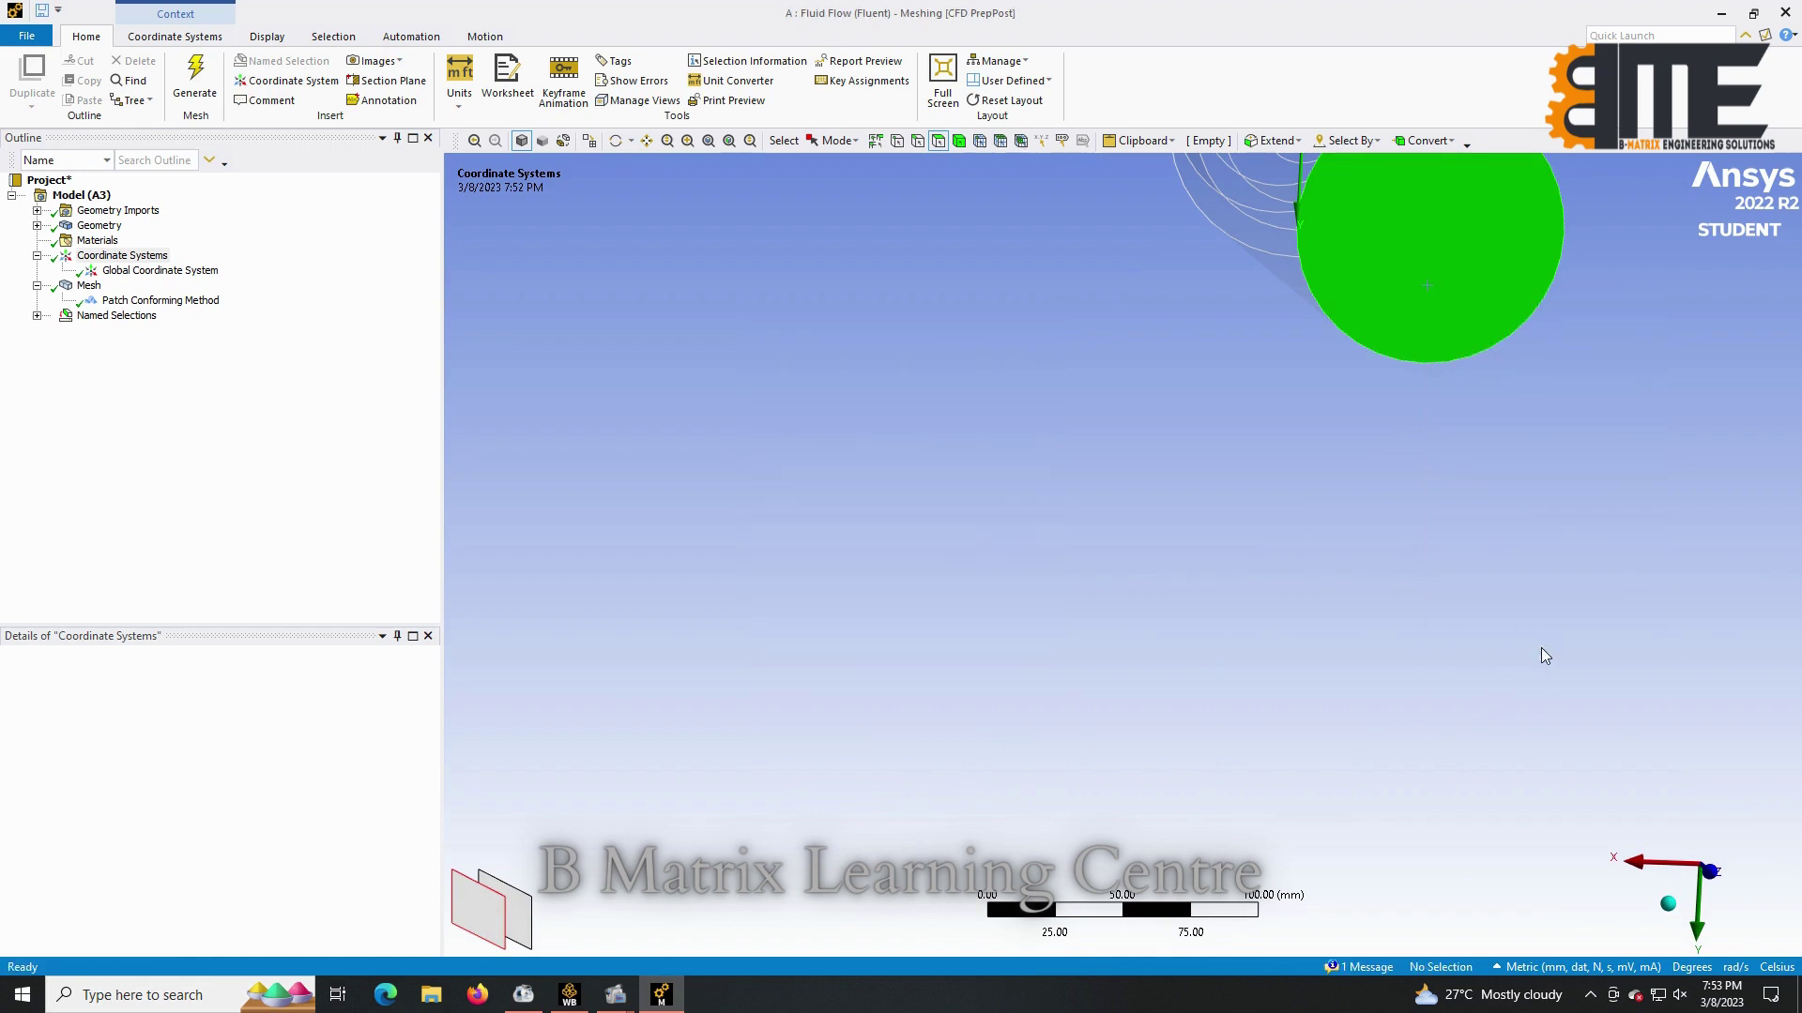
Create a named selection called WALL from all faces except the outlet, the side inlet end face, the front annular face and the central air inlet.
ctrl+middle_drag(1261, 515, 1075, 653)
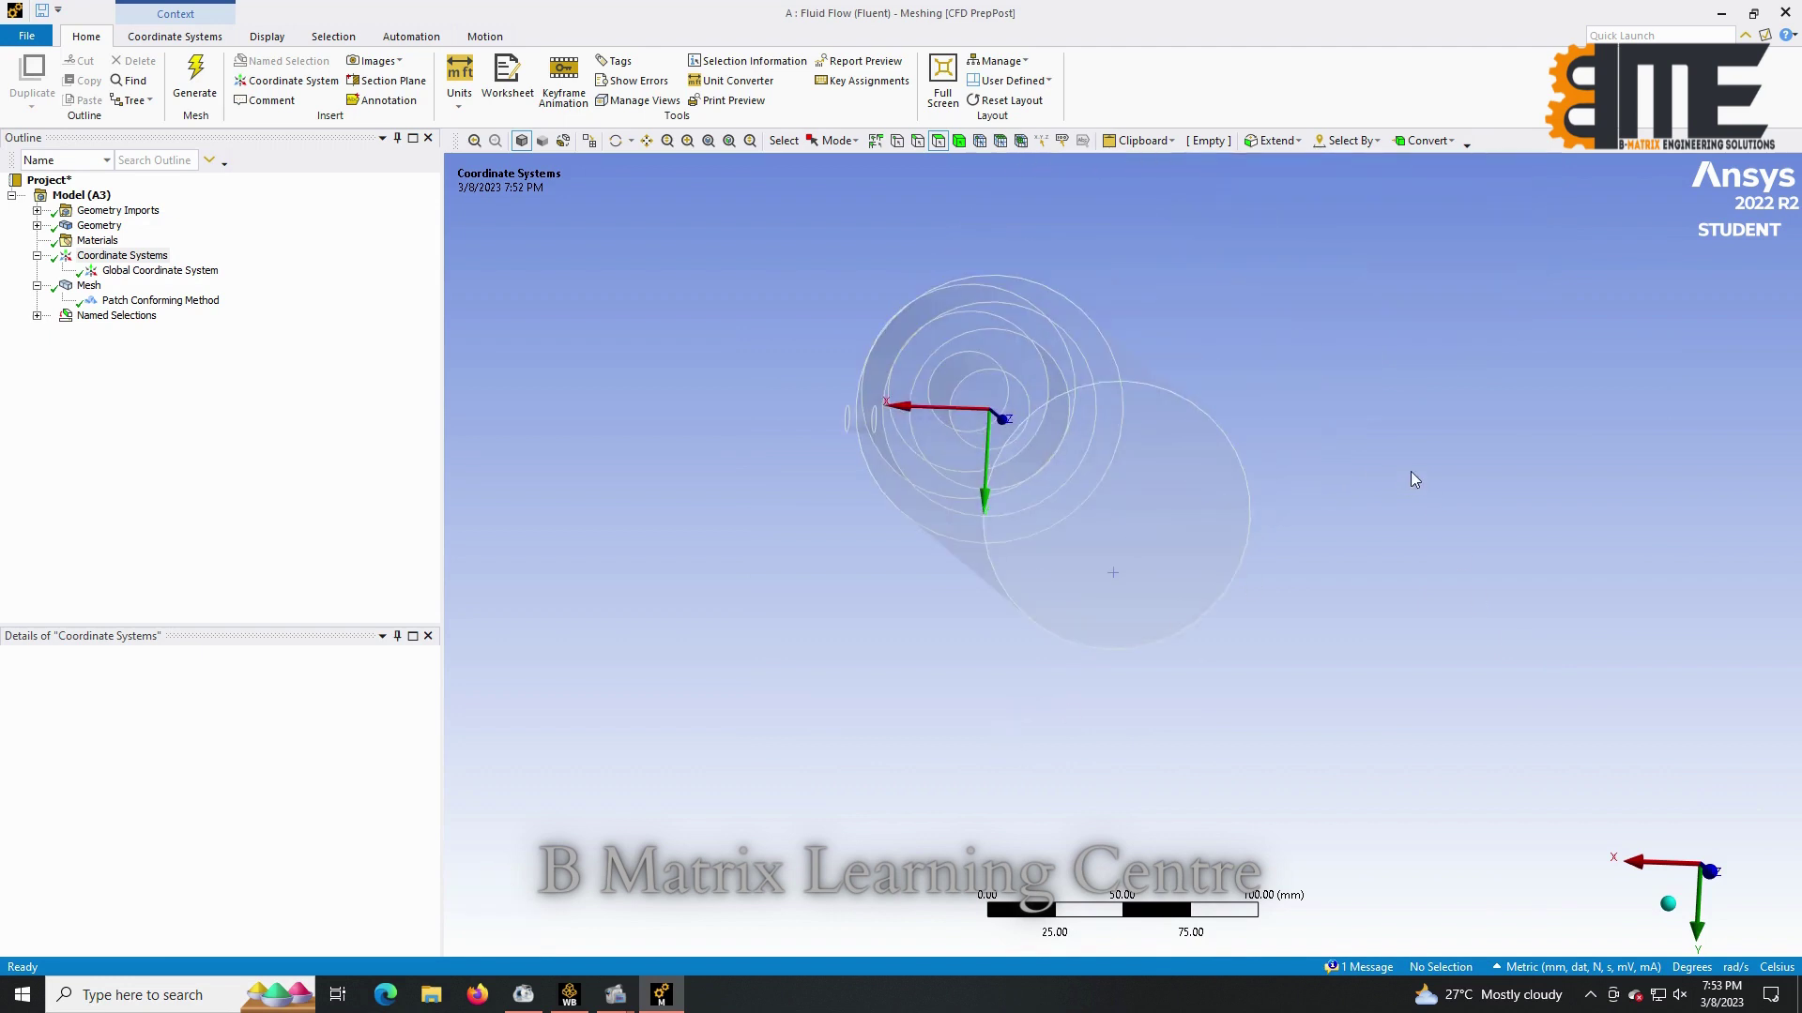
right_click(675, 498)
click(750, 750)
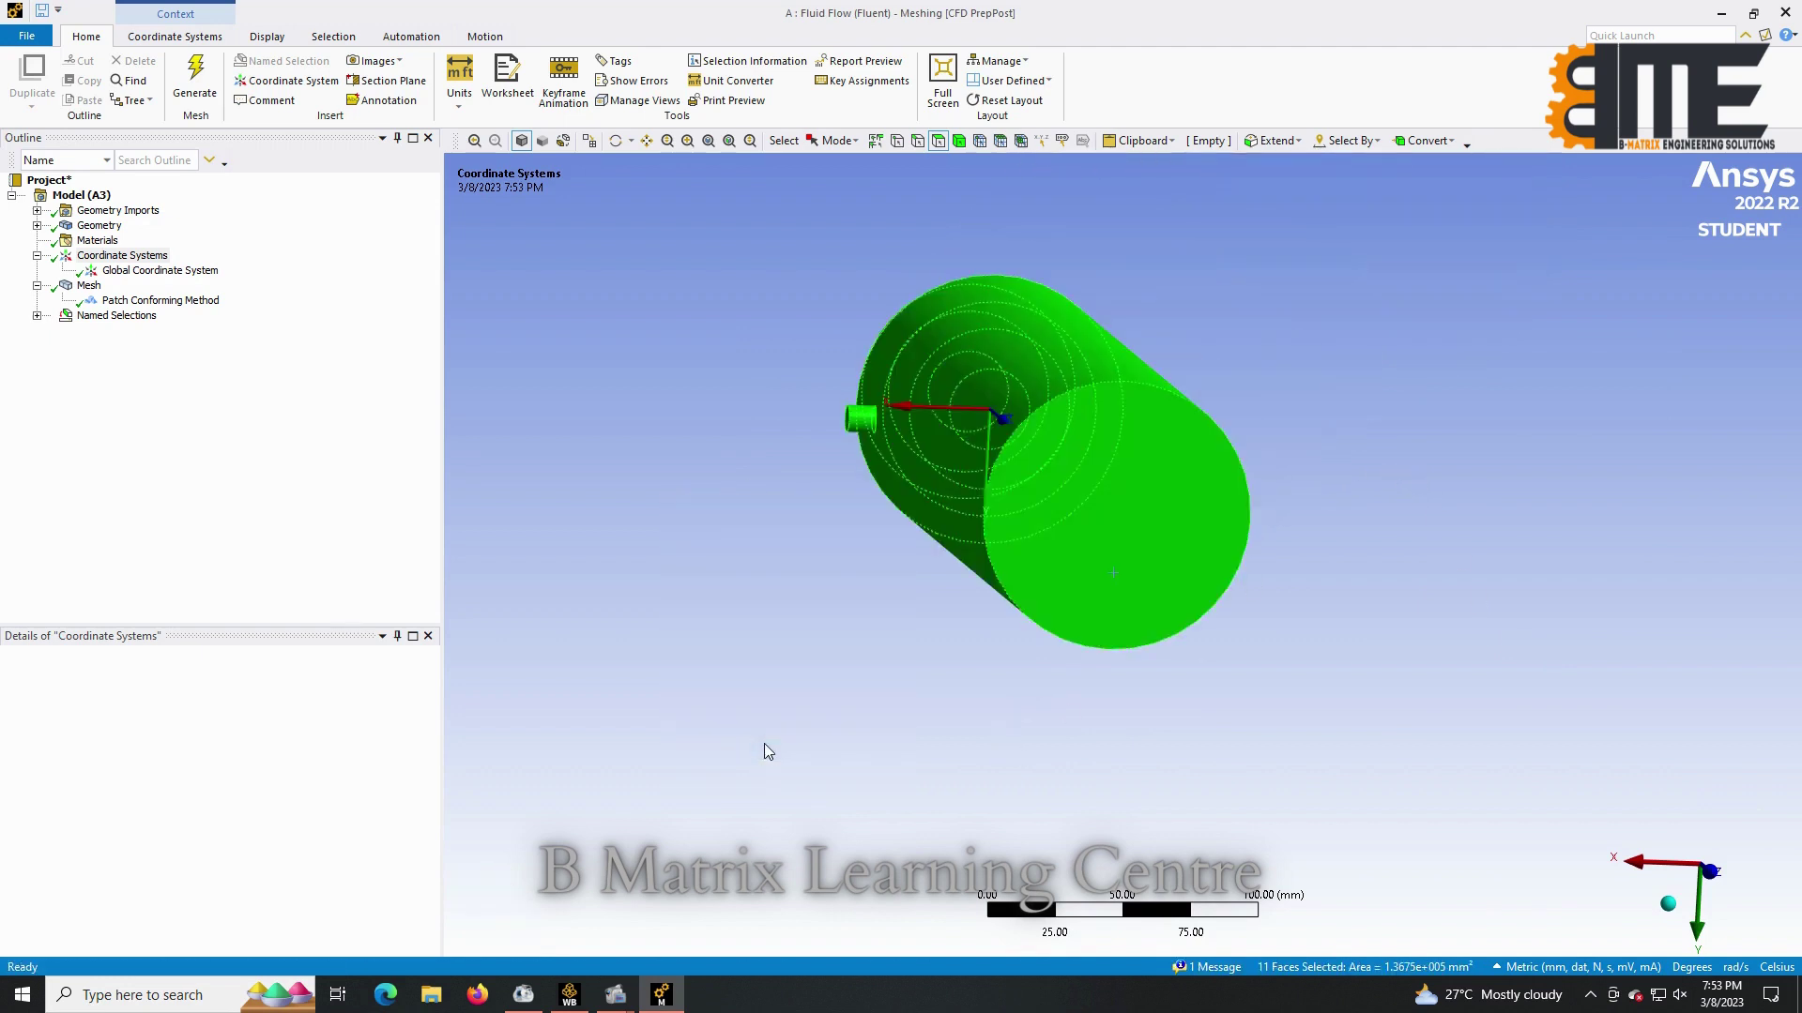
ctrl+click(1126, 522)
middle_drag(741, 528, 1033, 475)
ctrl+click(828, 443)
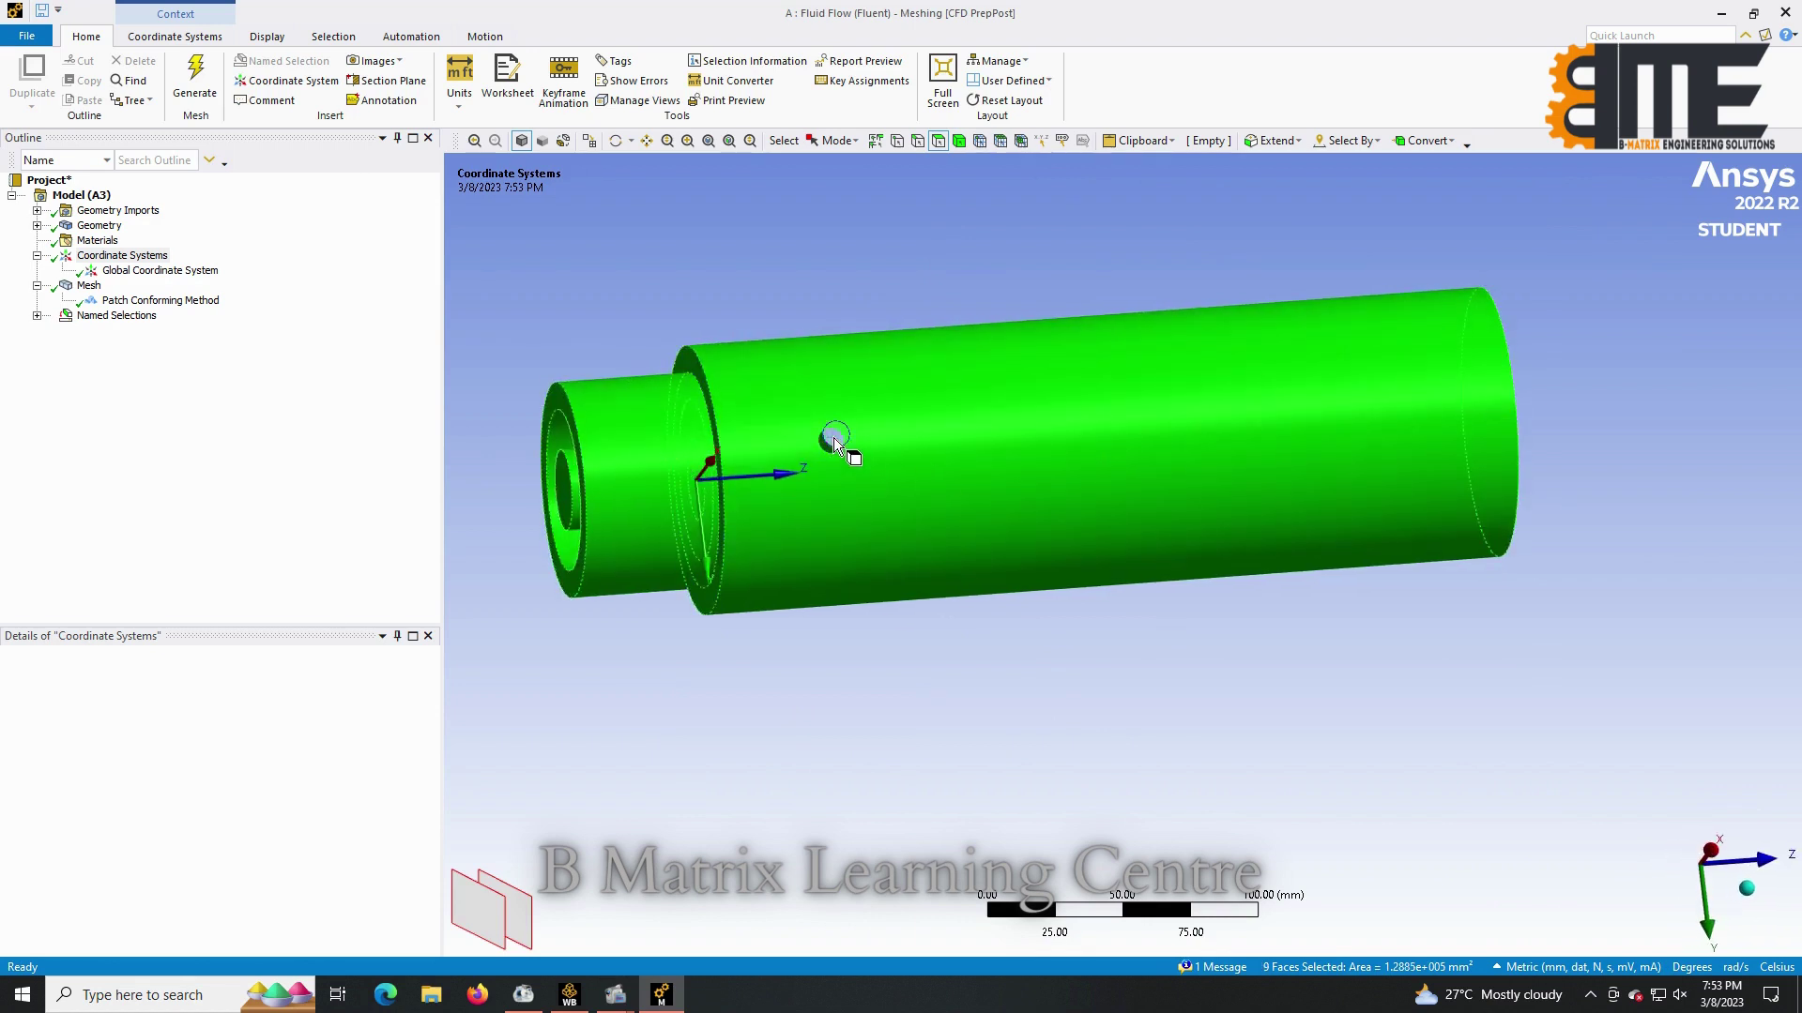
ctrl+middle_drag(825, 449, 1072, 556)
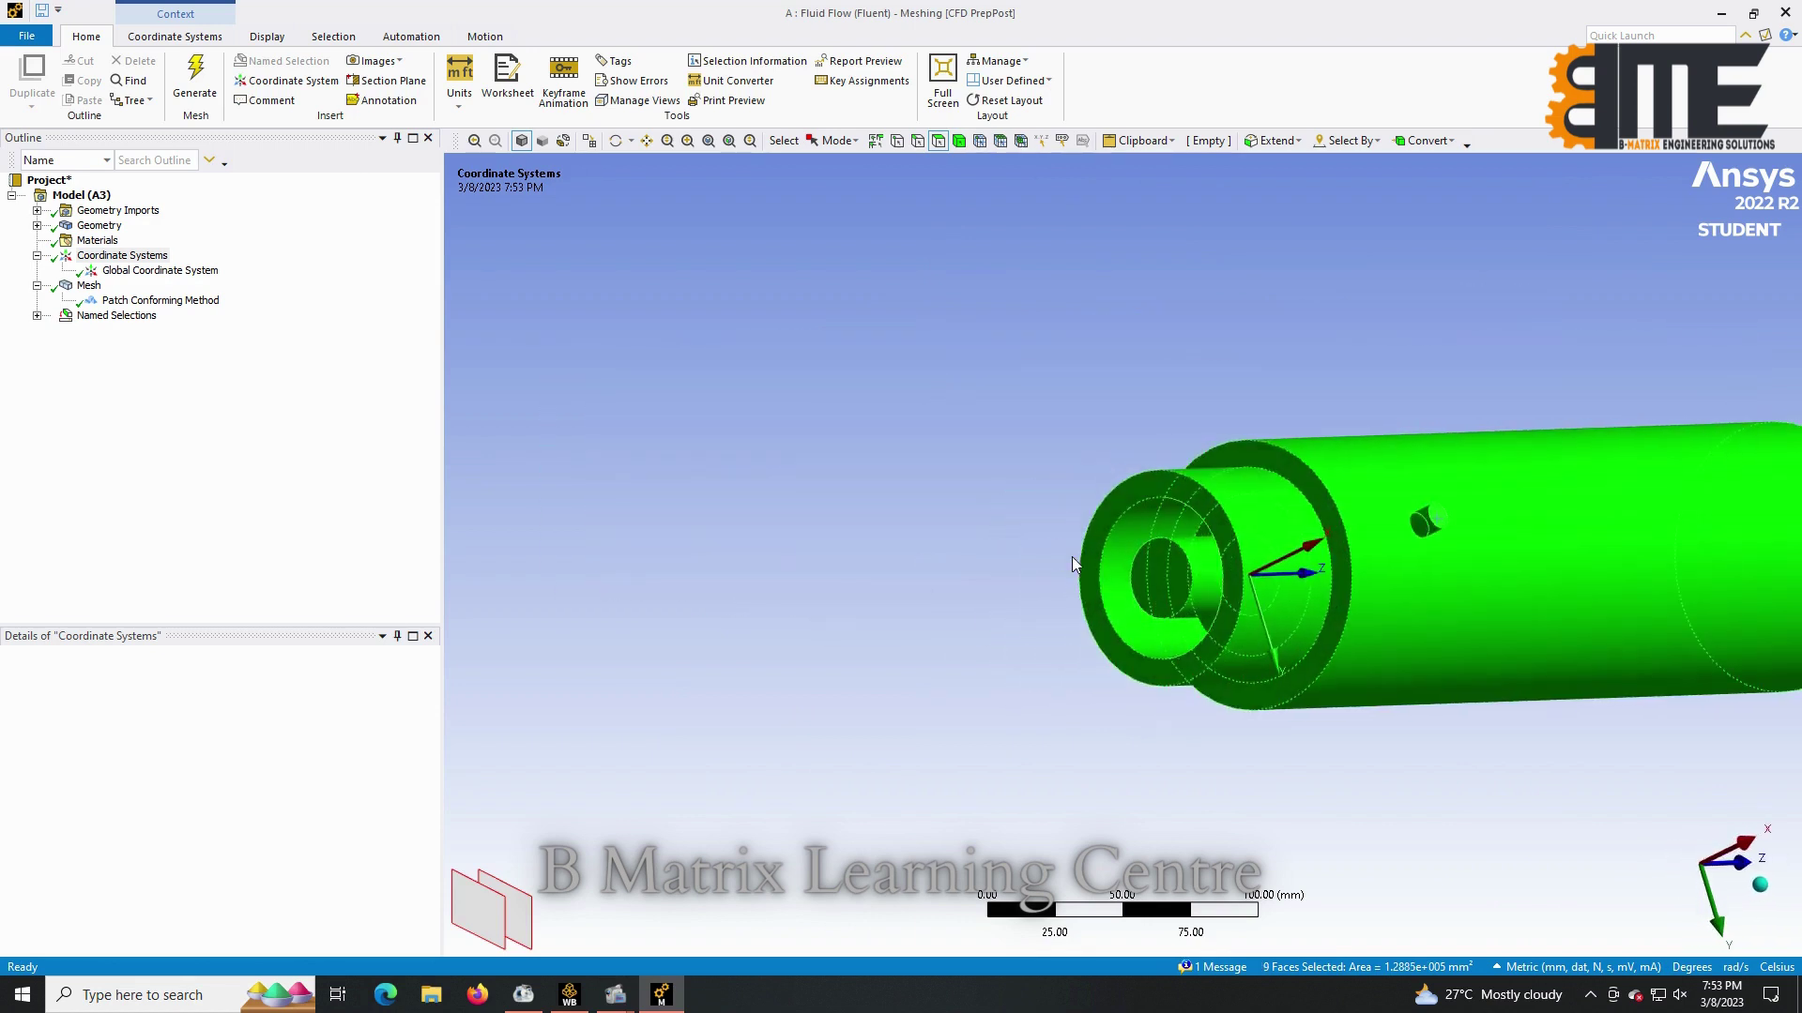
ctrl+click(1090, 602)
ctrl+click(1171, 584)
right_click(1021, 589)
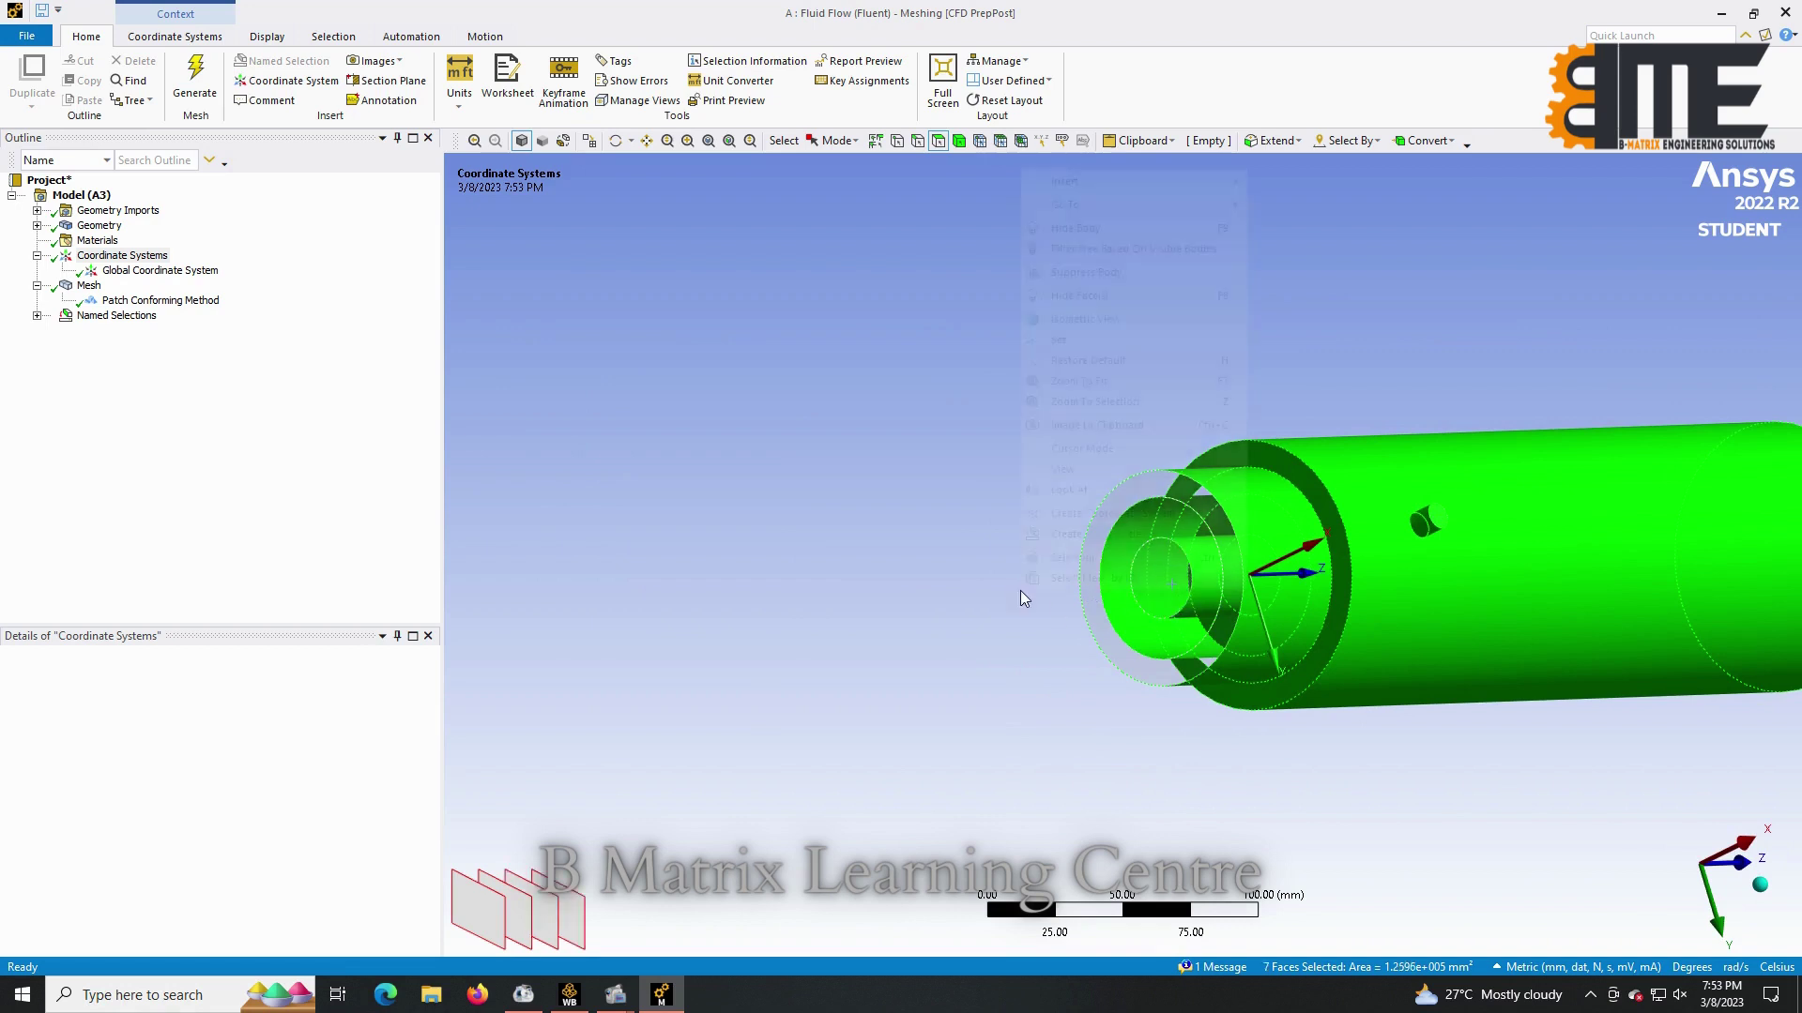
click(1091, 534)
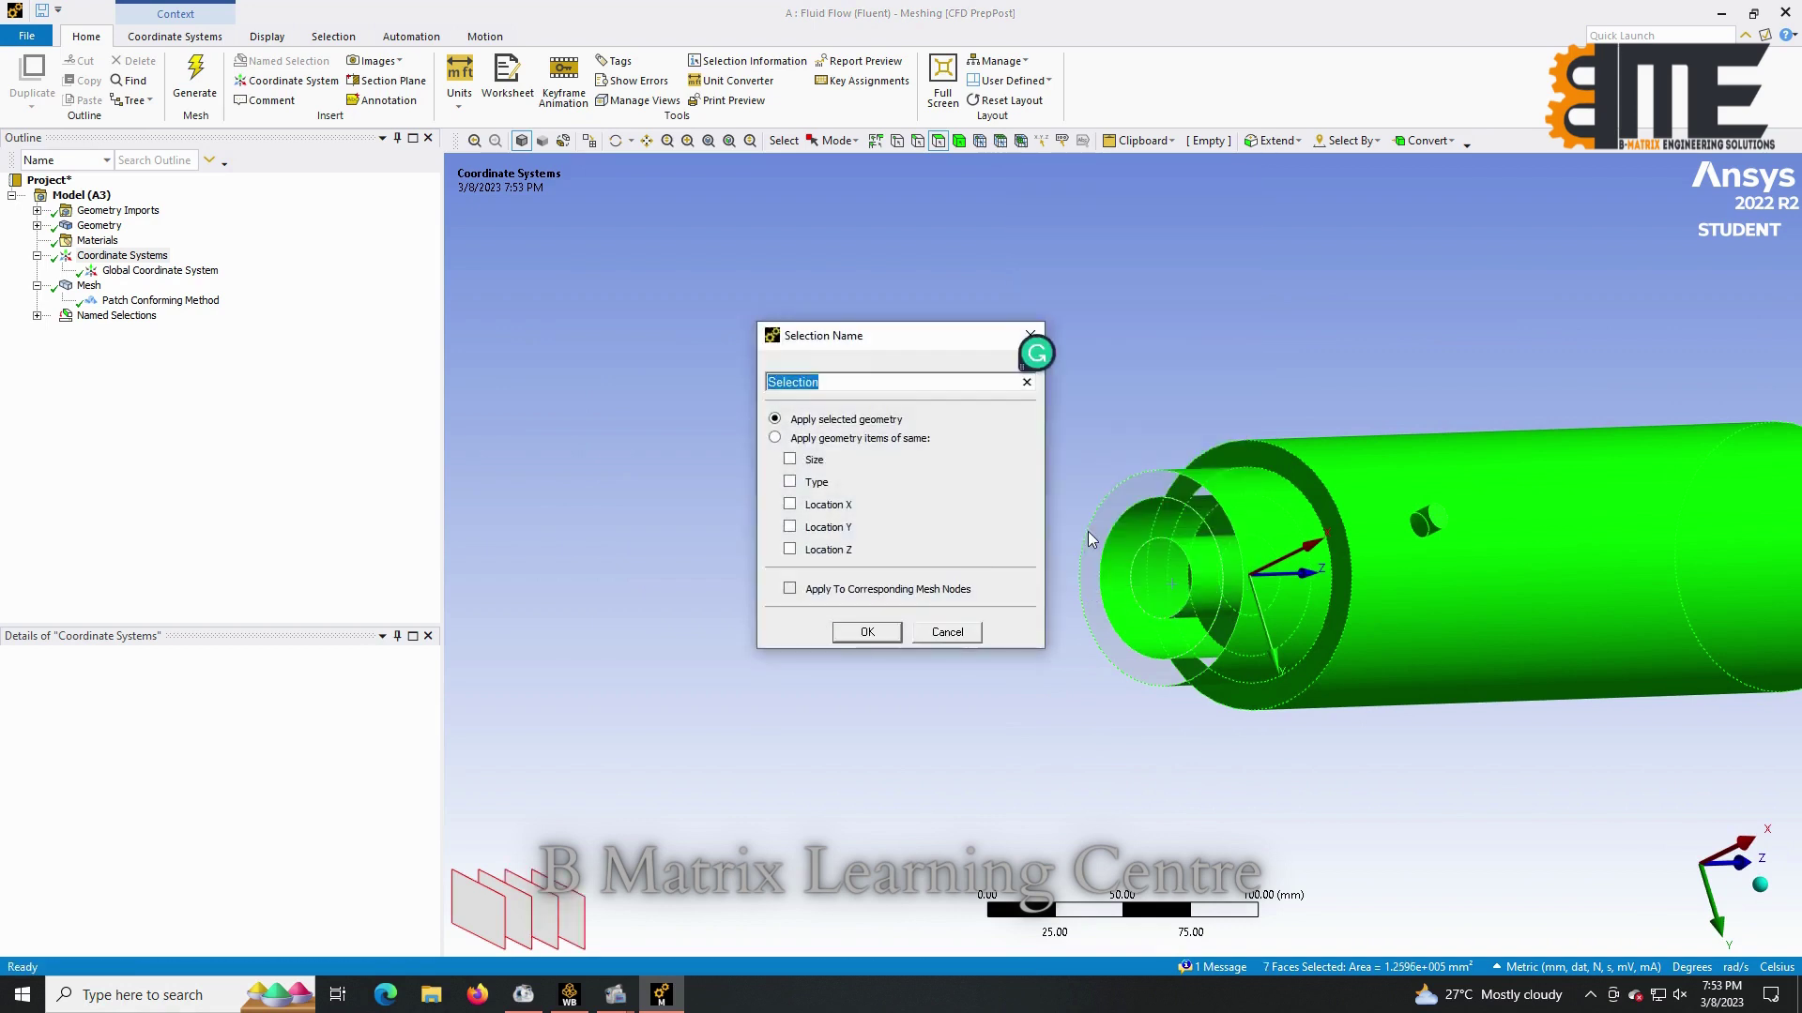
text(WALL)
click(865, 632)
click(856, 636)
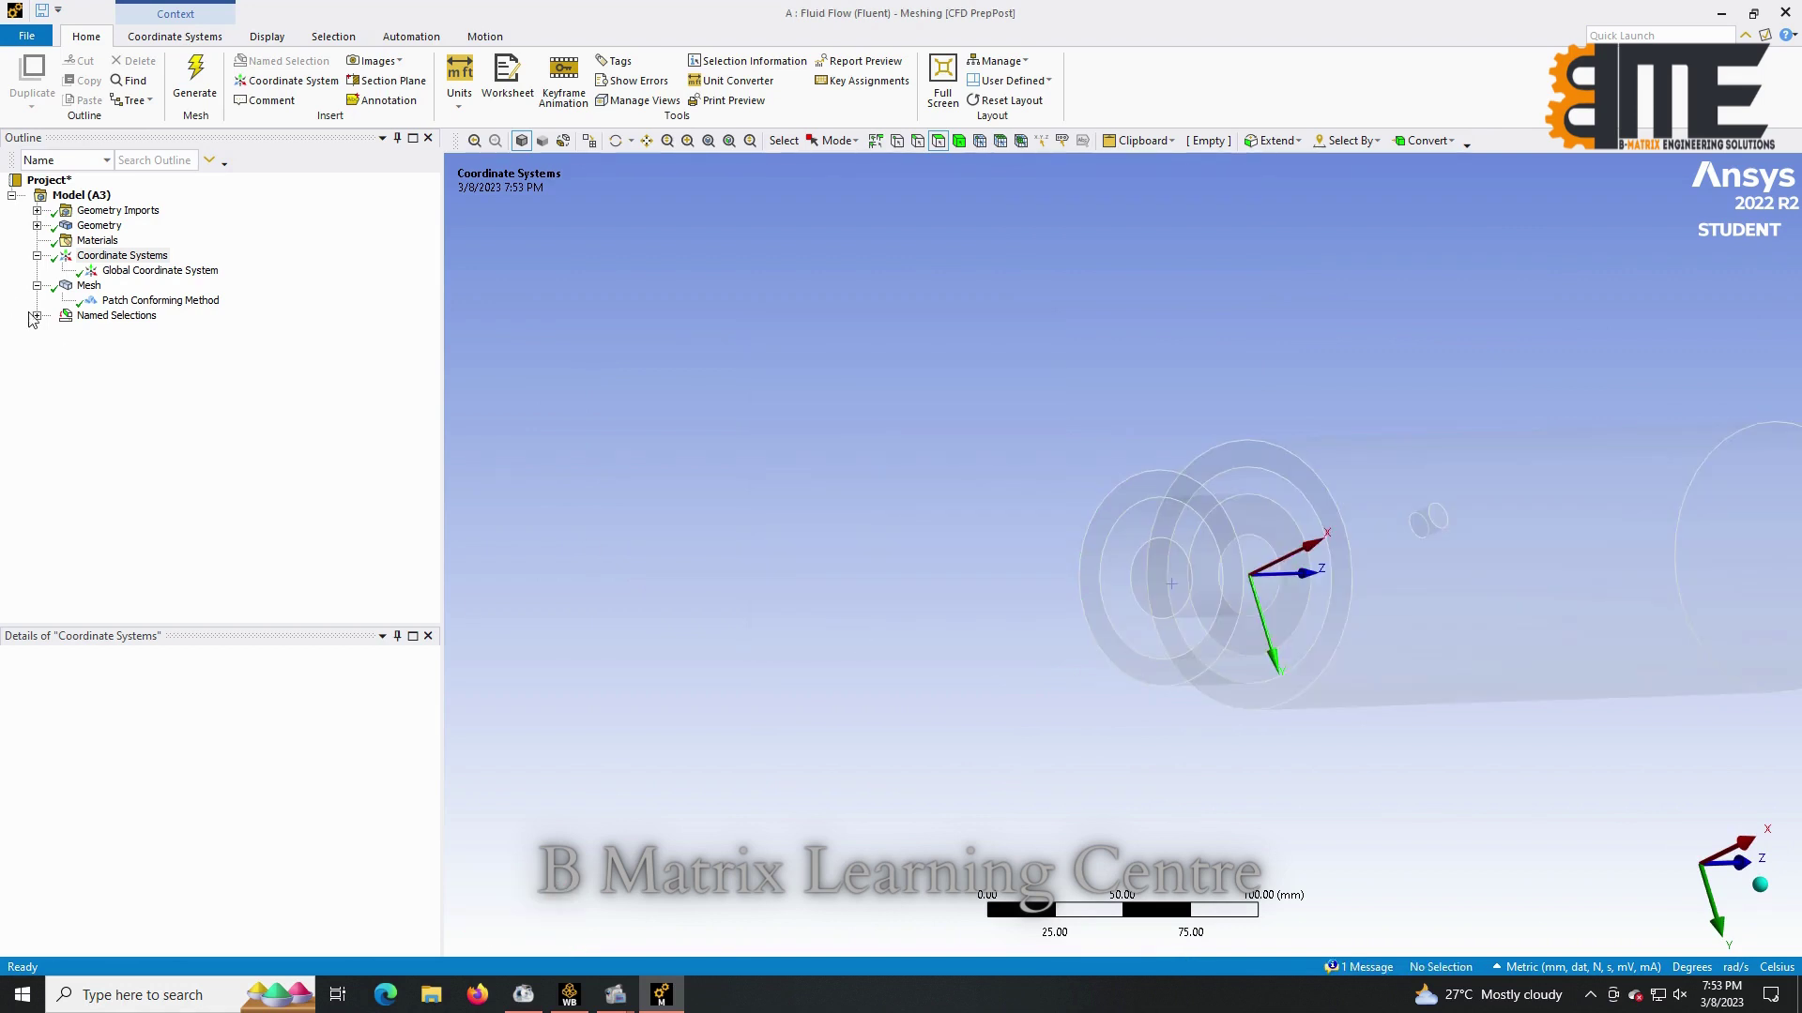
Review the faces assigned to the FUEL INLET, IG, OUTLET and WALL named selections.
click(36, 316)
click(129, 346)
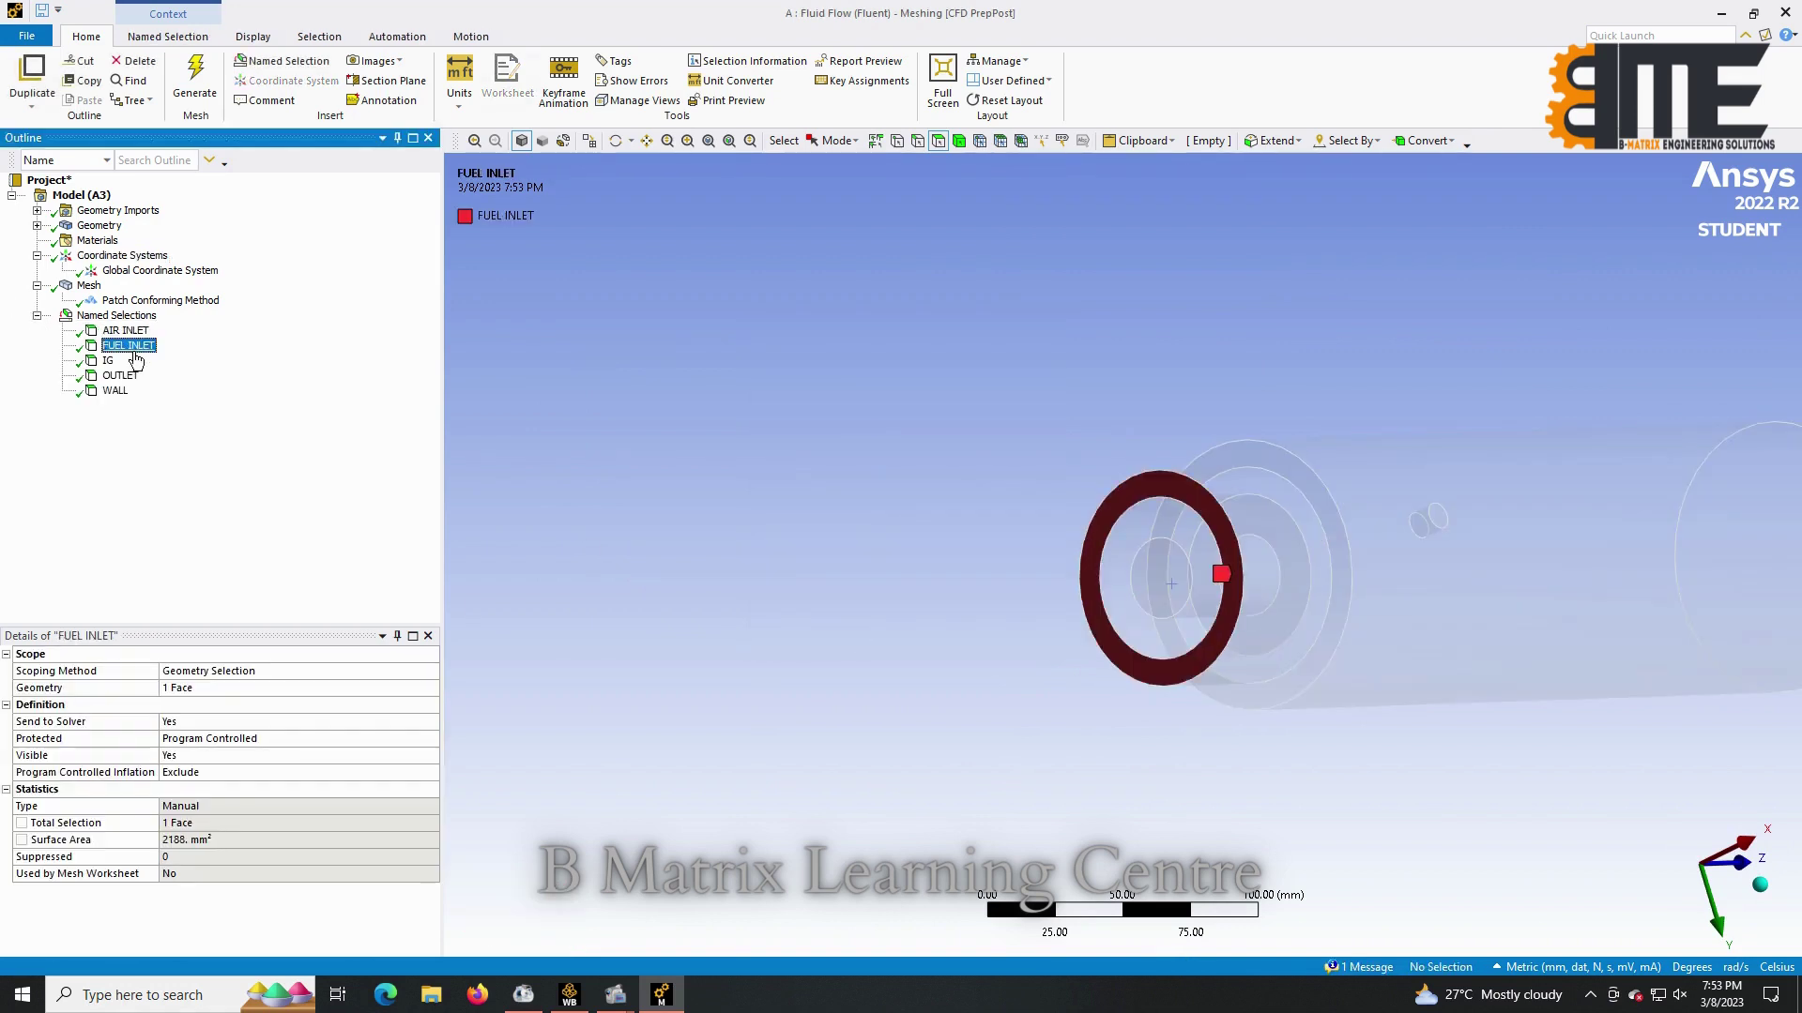
click(109, 362)
click(120, 375)
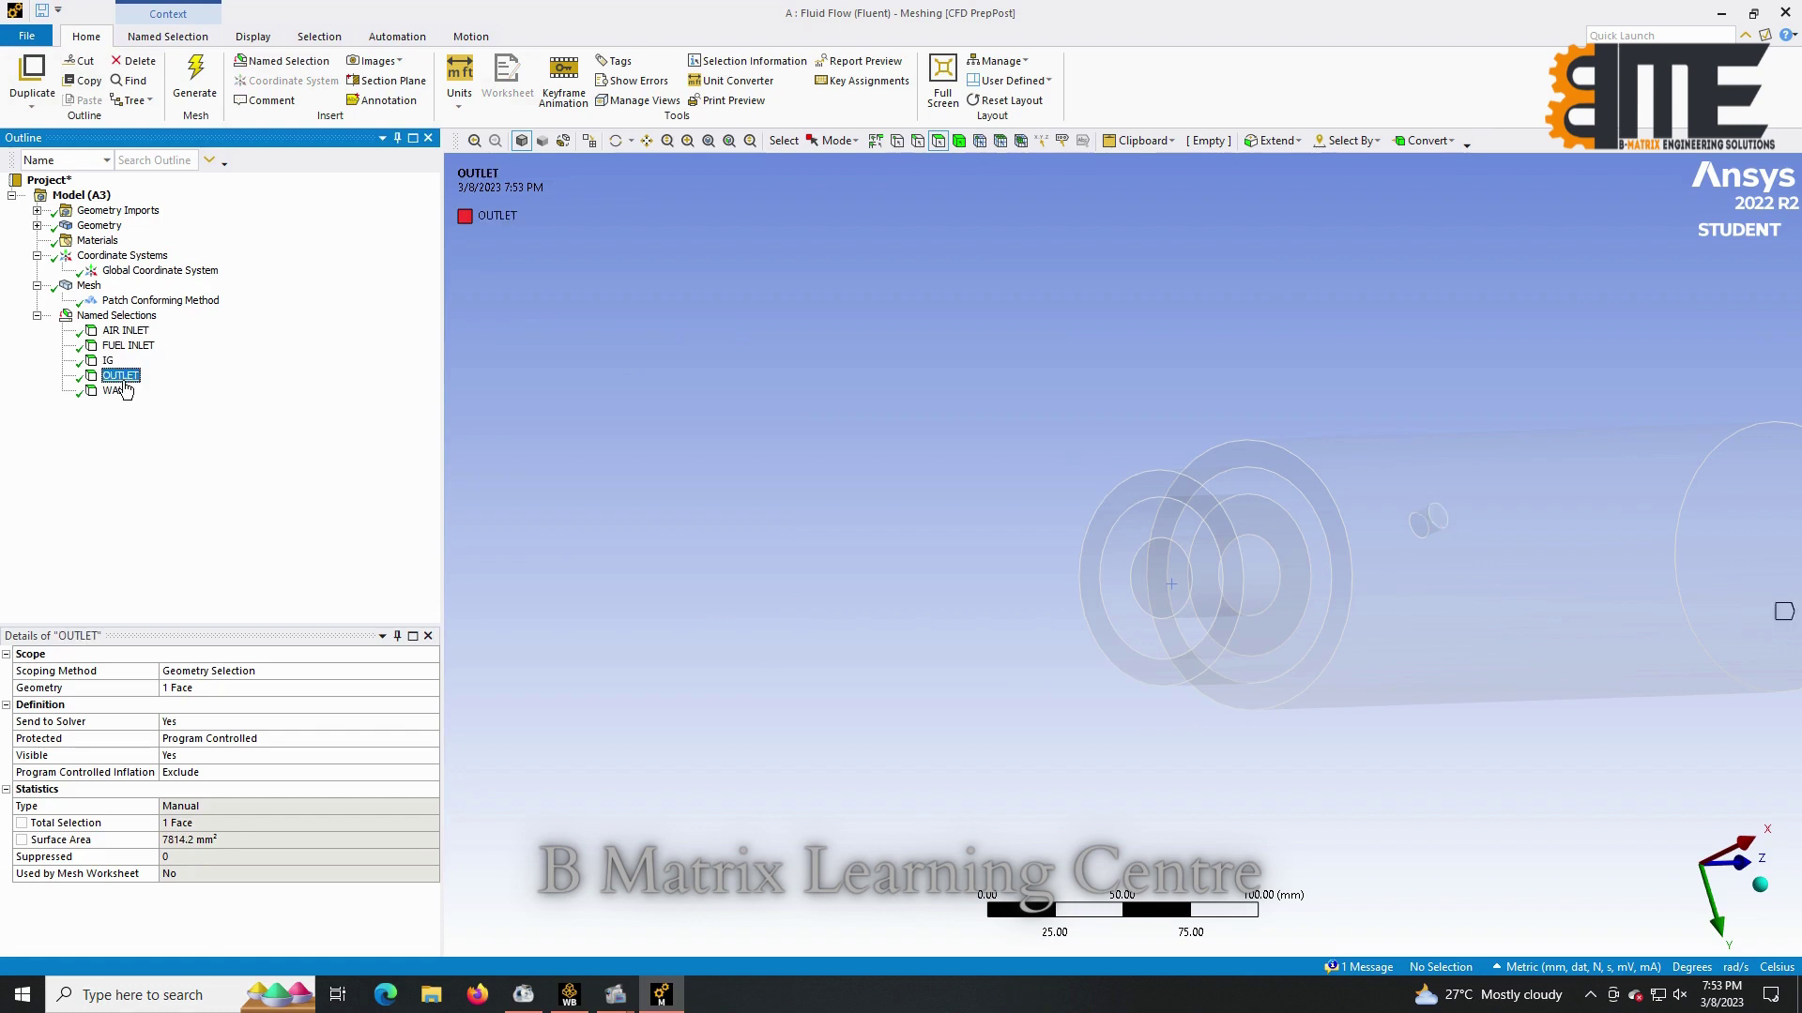
click(125, 389)
scroll(1073, 489, down, 2)
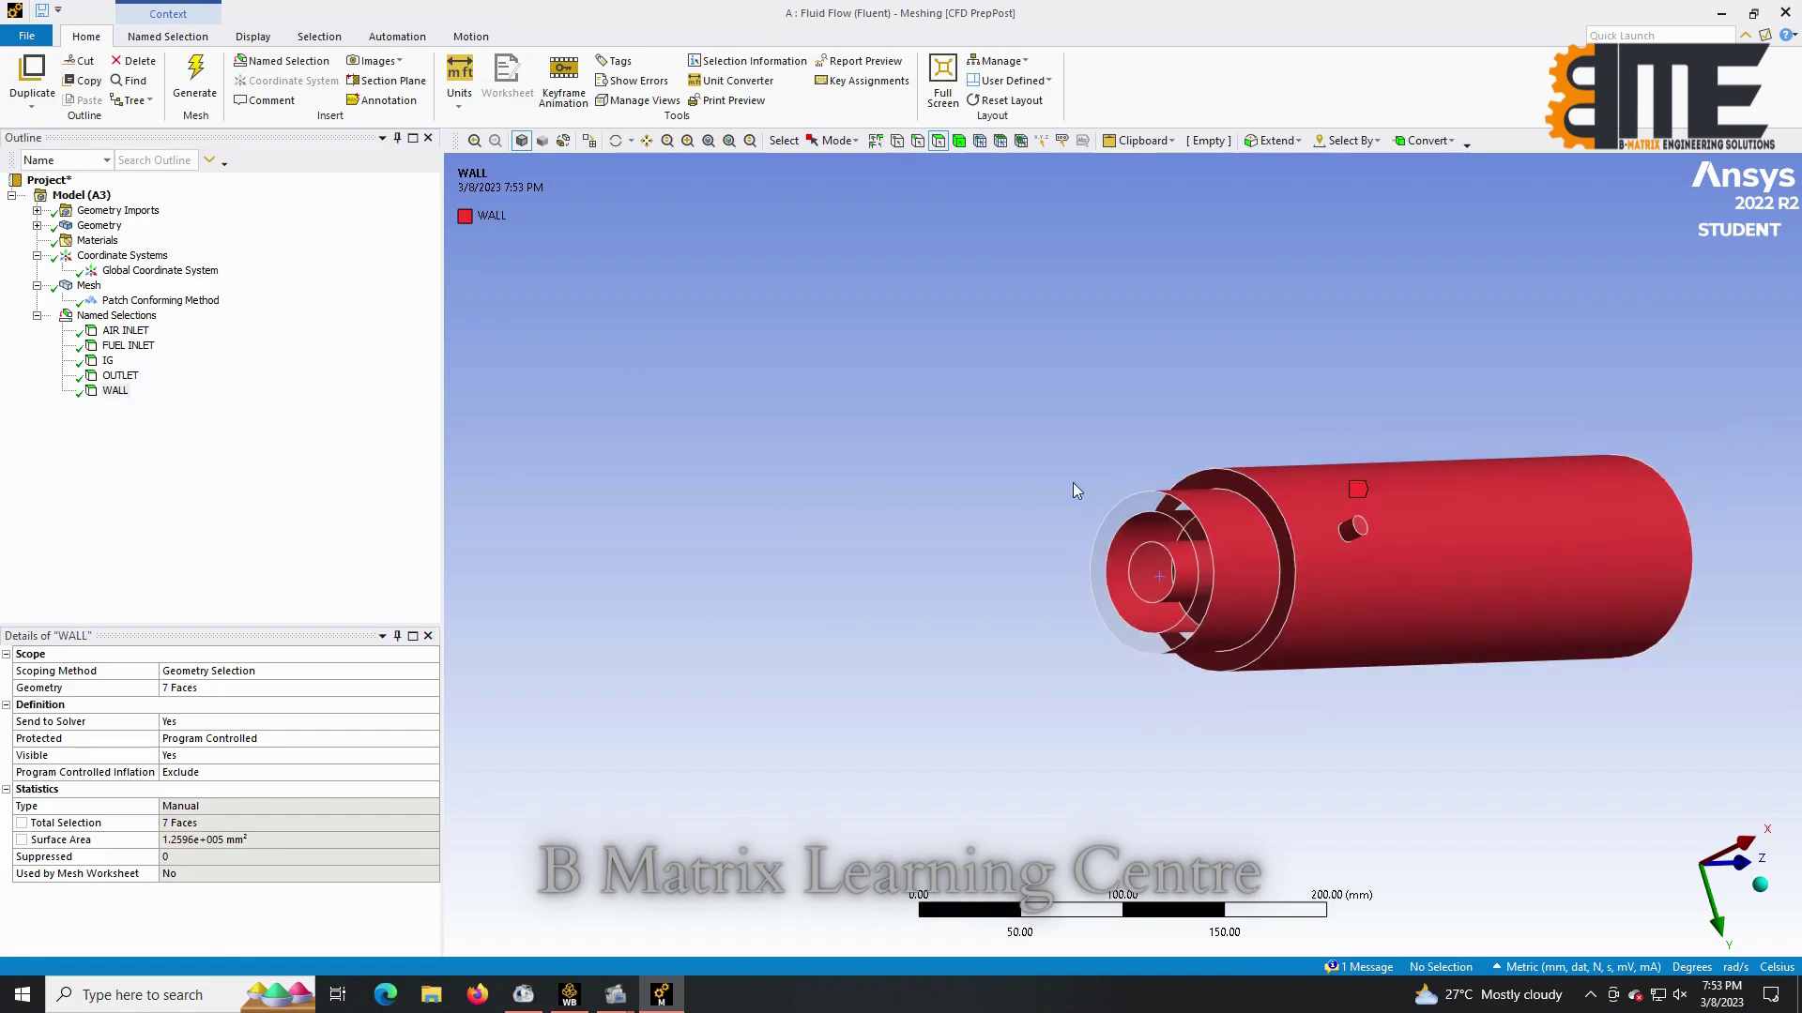
scroll(1094, 454, up, 4)
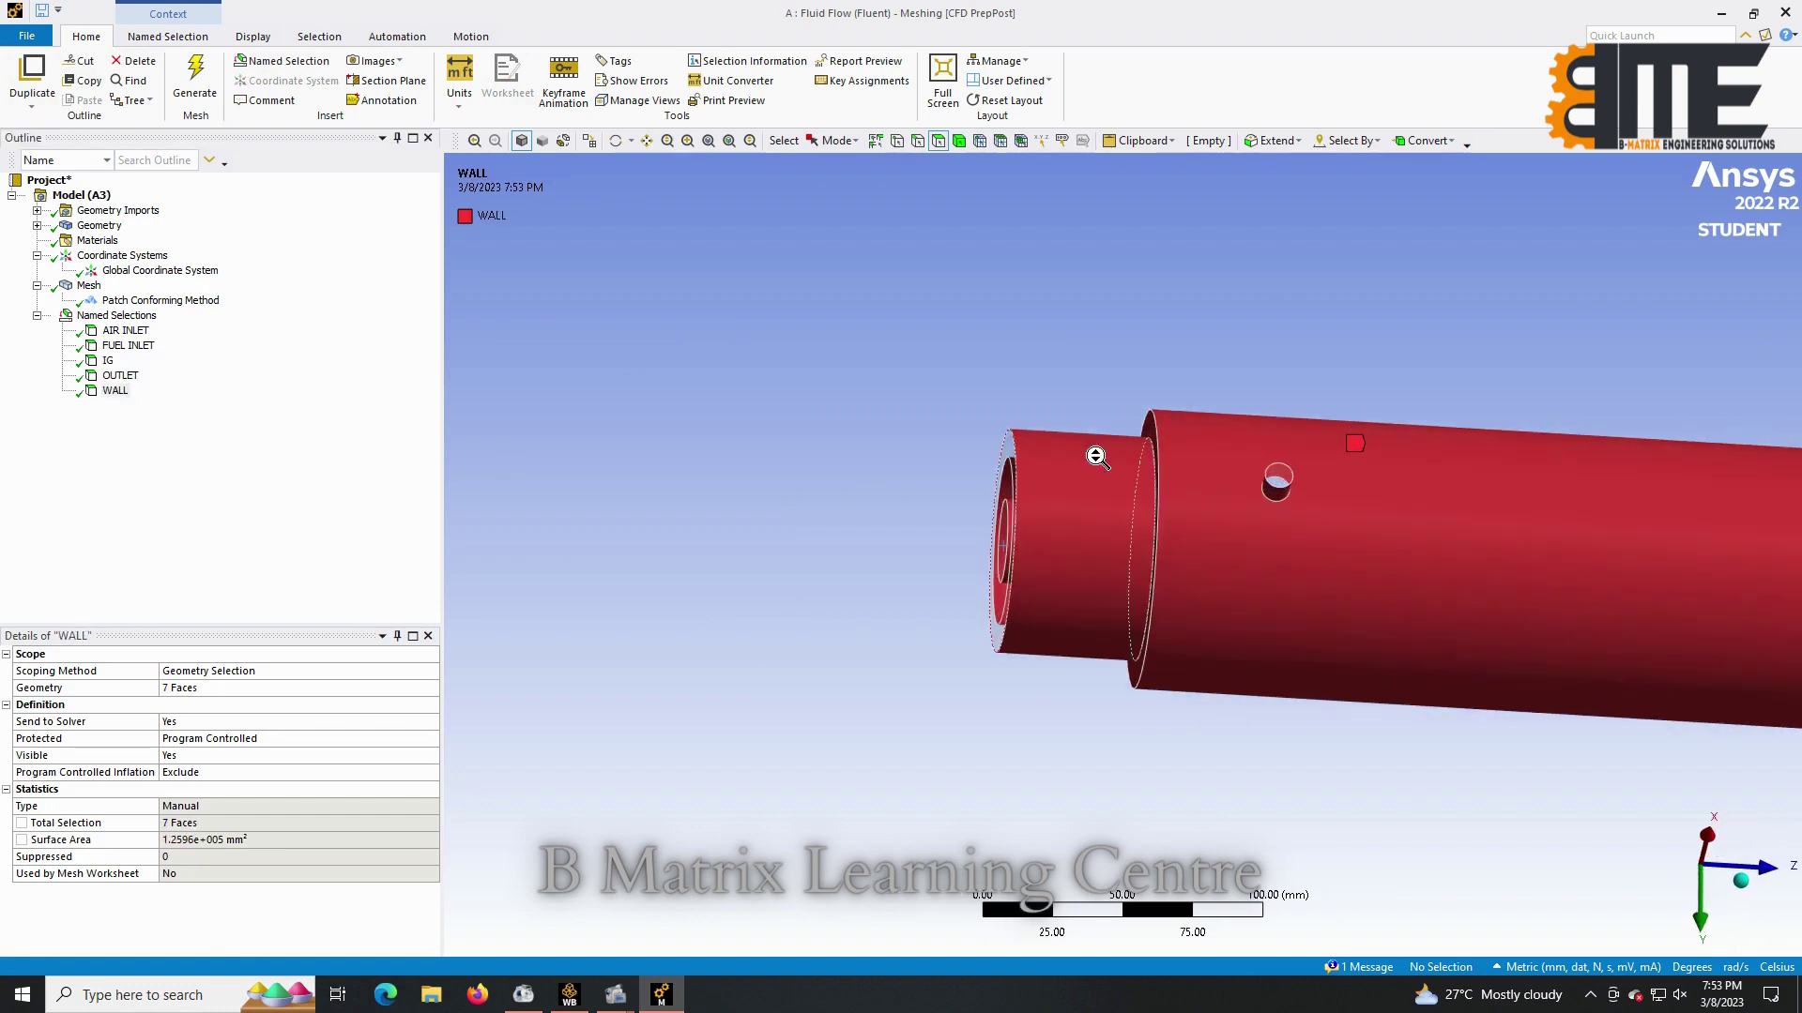
middle_drag(1153, 452, 1214, 403)
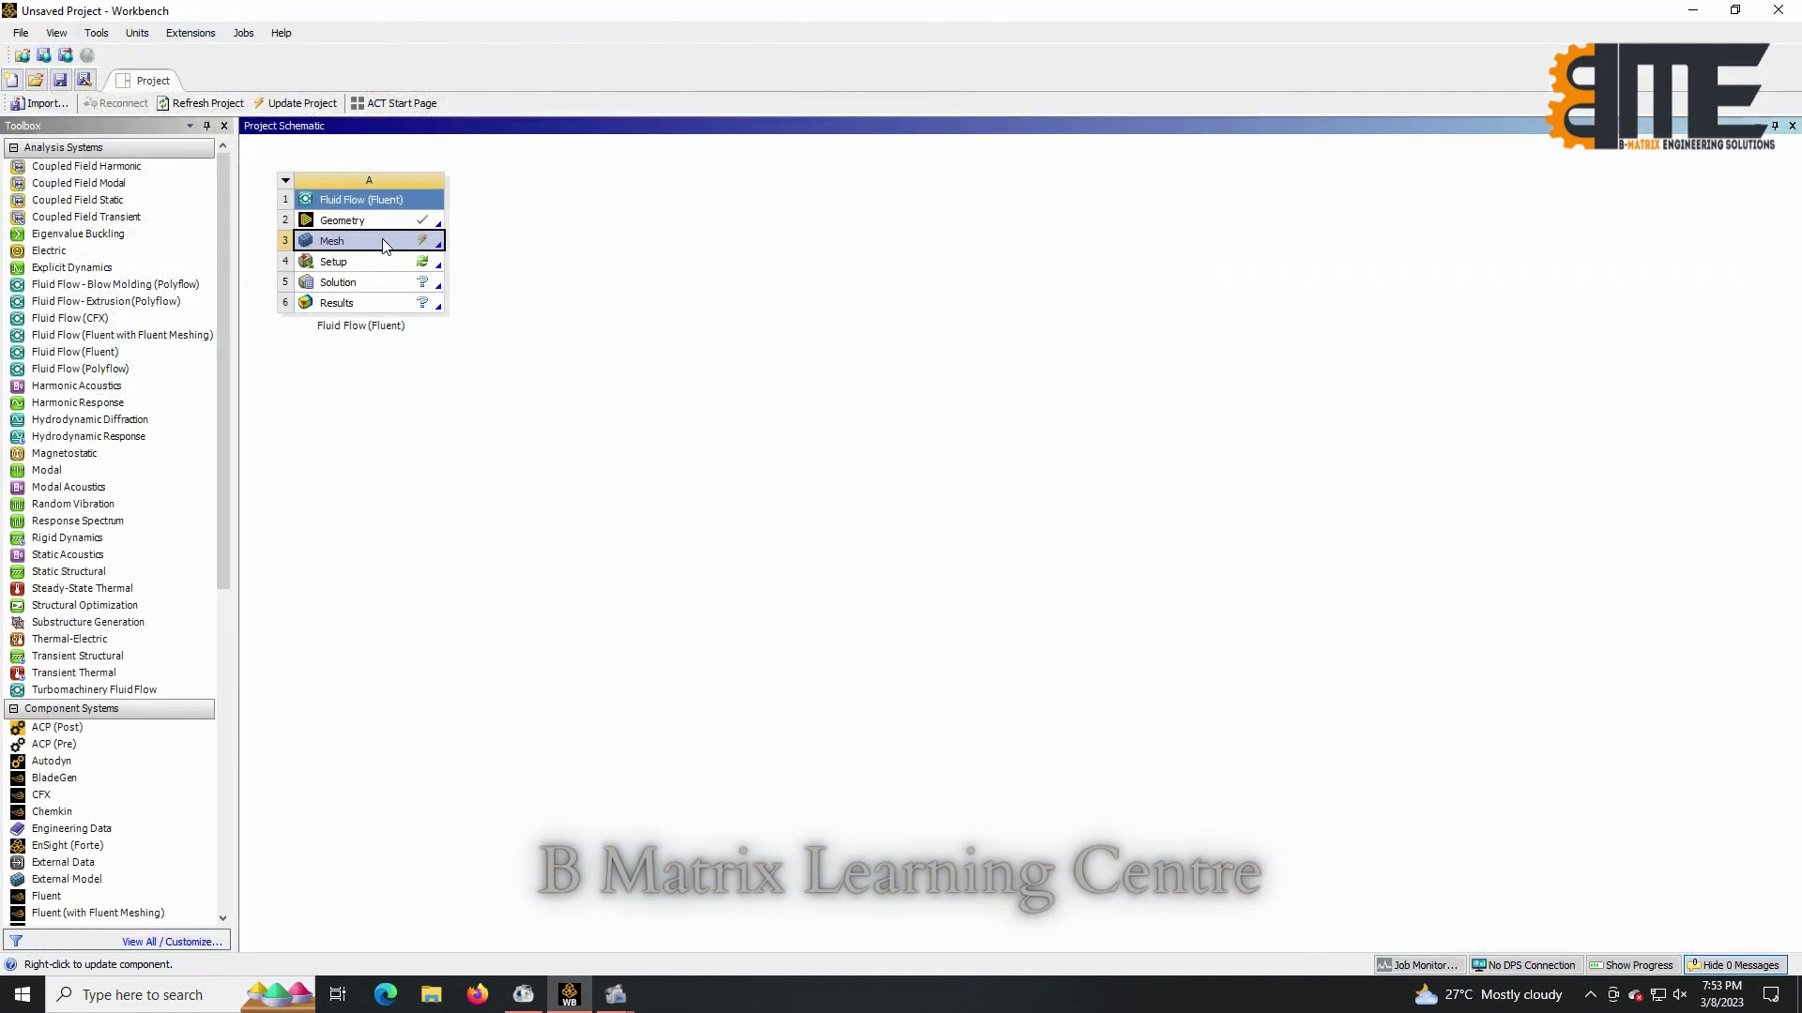
Switch to Workbench, update the Mesh component and launch the Fluent setup with Double Precision enabled.
right_click(384, 245)
click(442, 339)
double_click(375, 266)
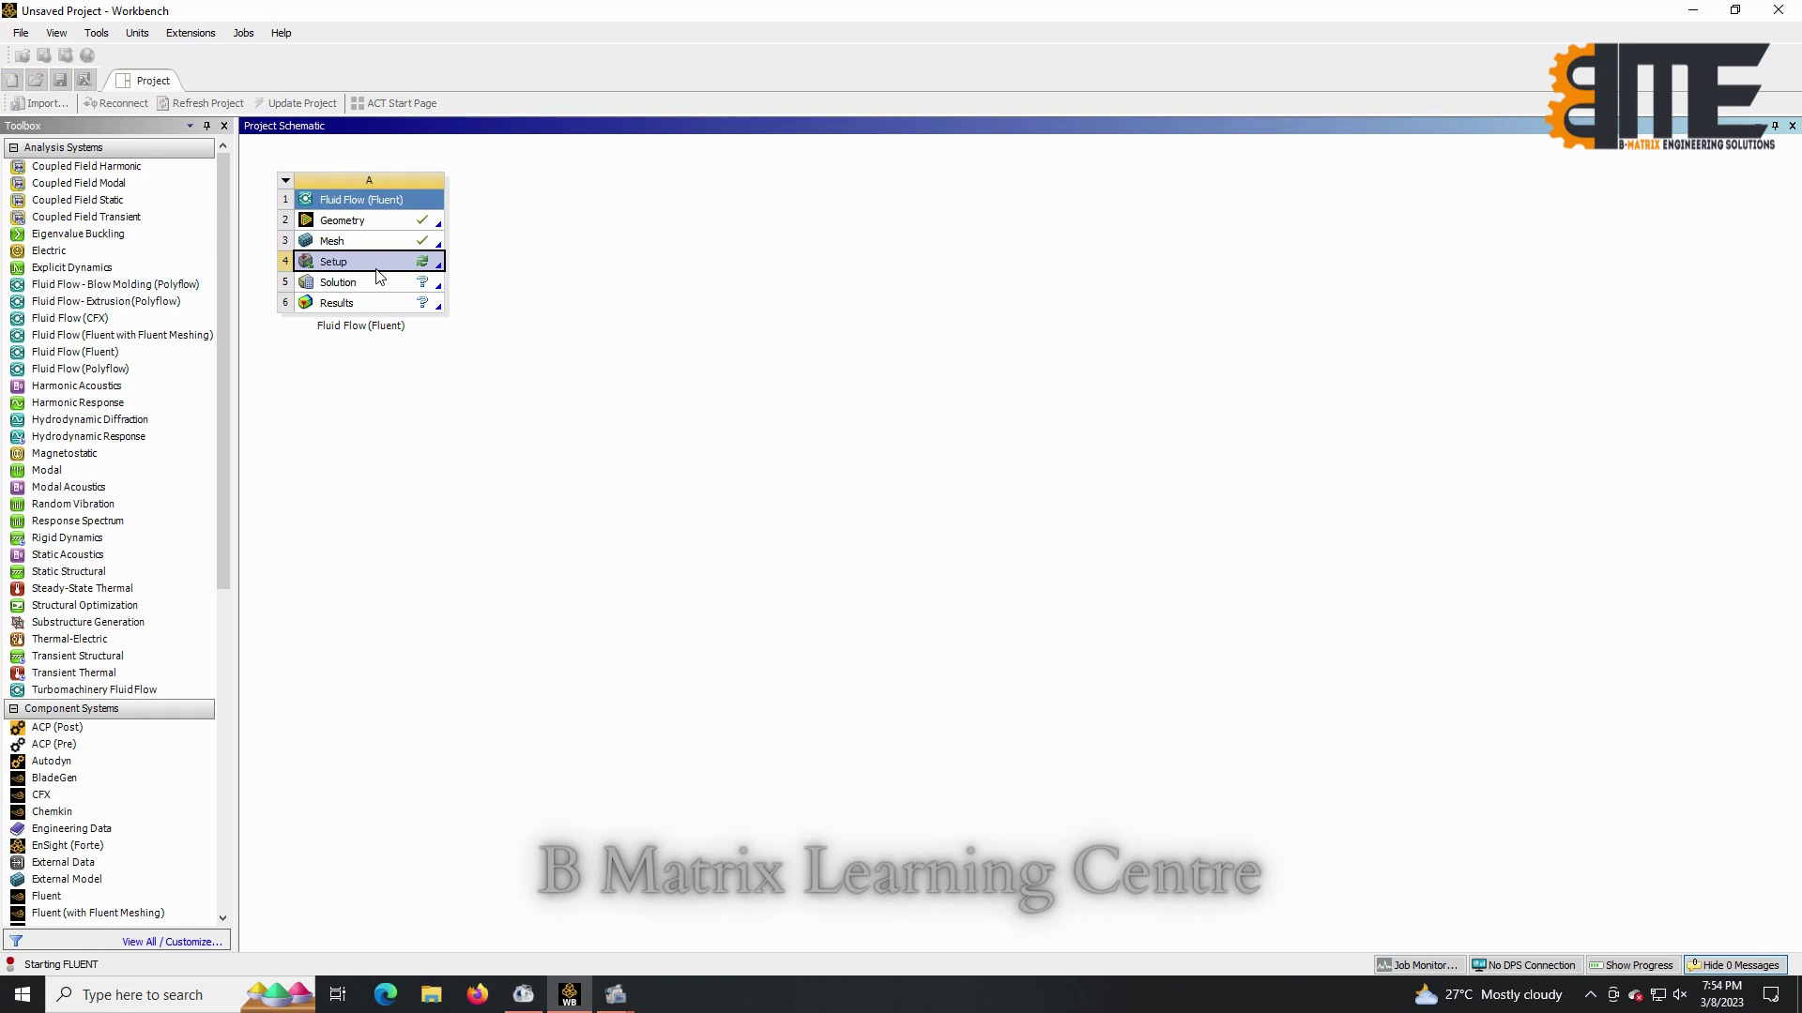
click(979, 458)
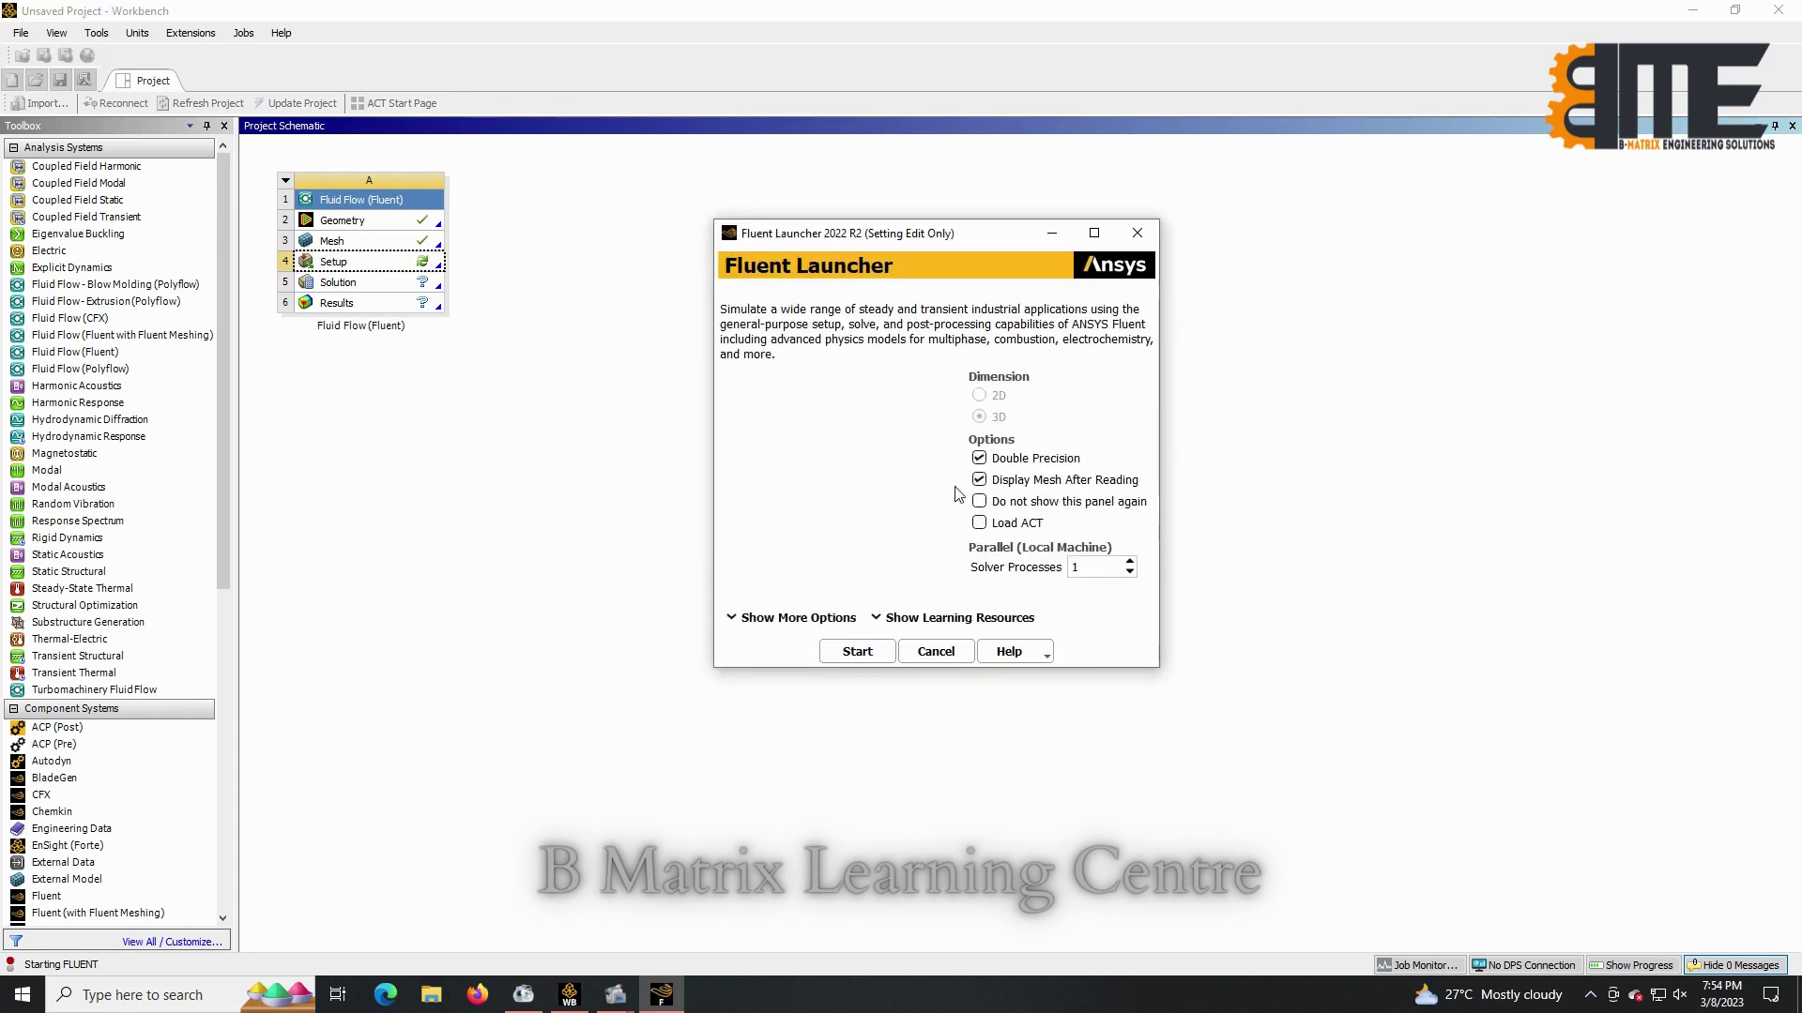
click(860, 656)
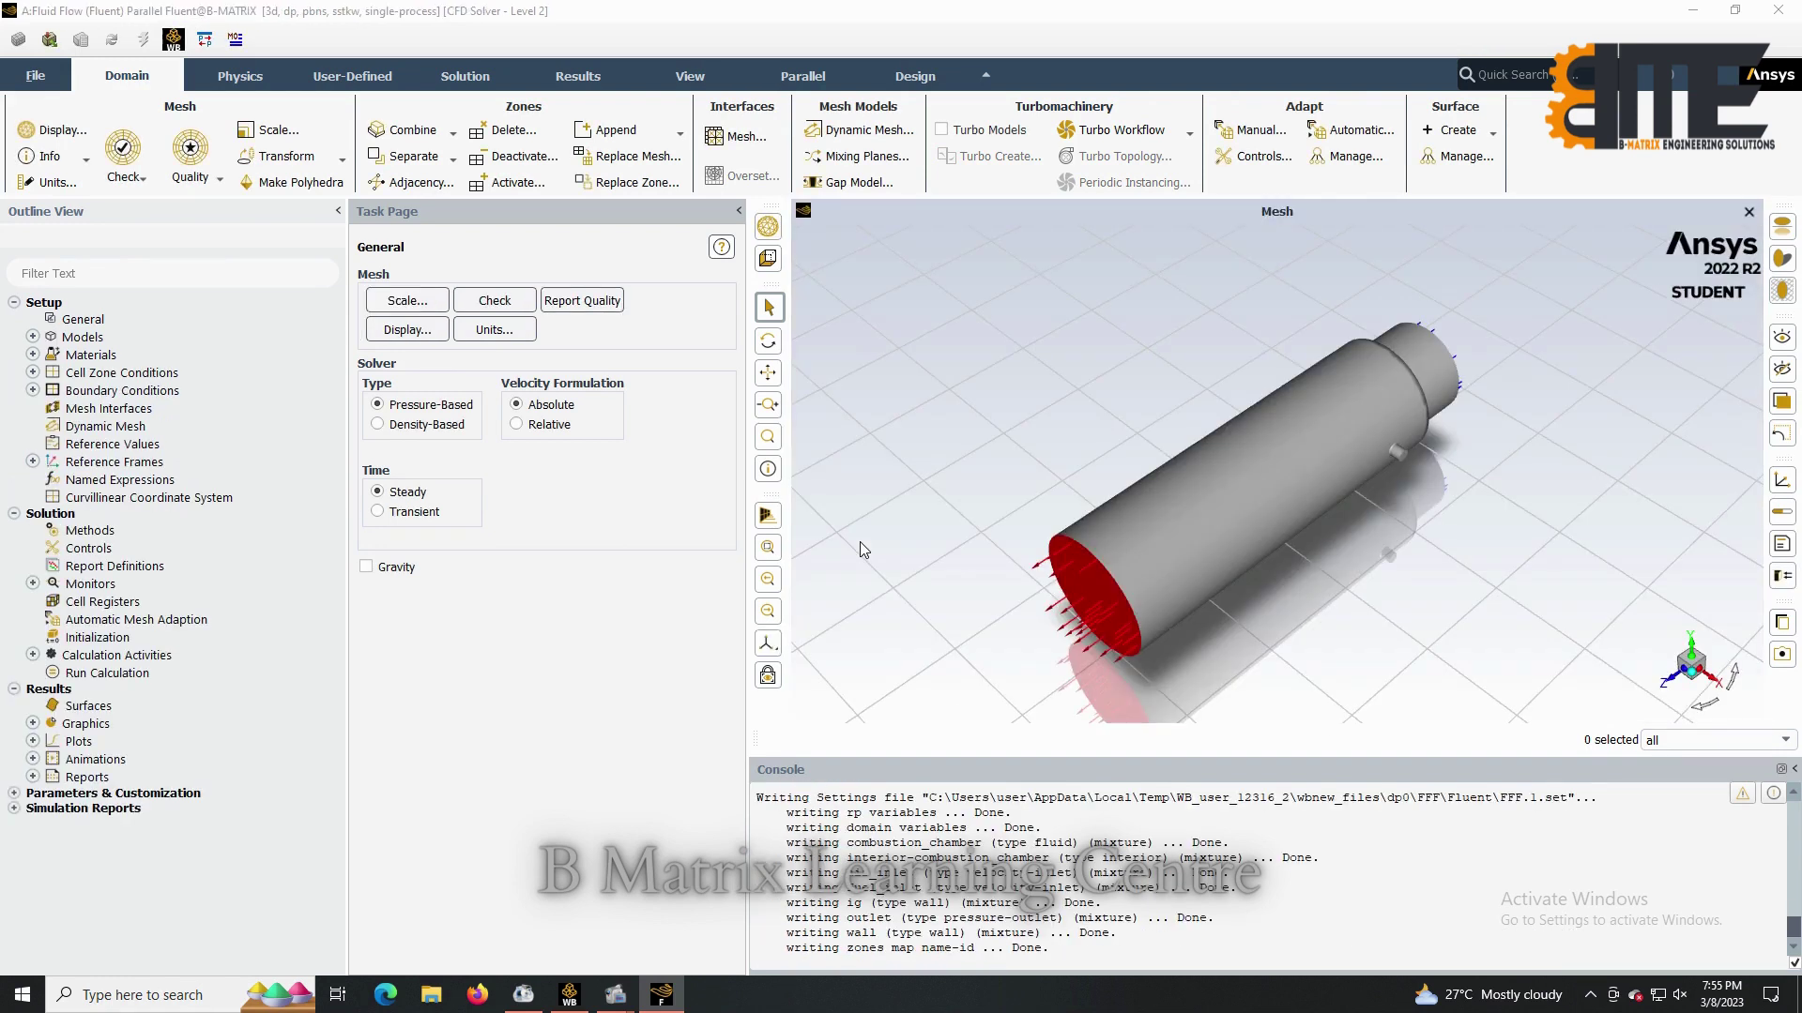
Set the viscous model to k-epsilon (2 eqn) with the Realizable option.
double_click(167, 335)
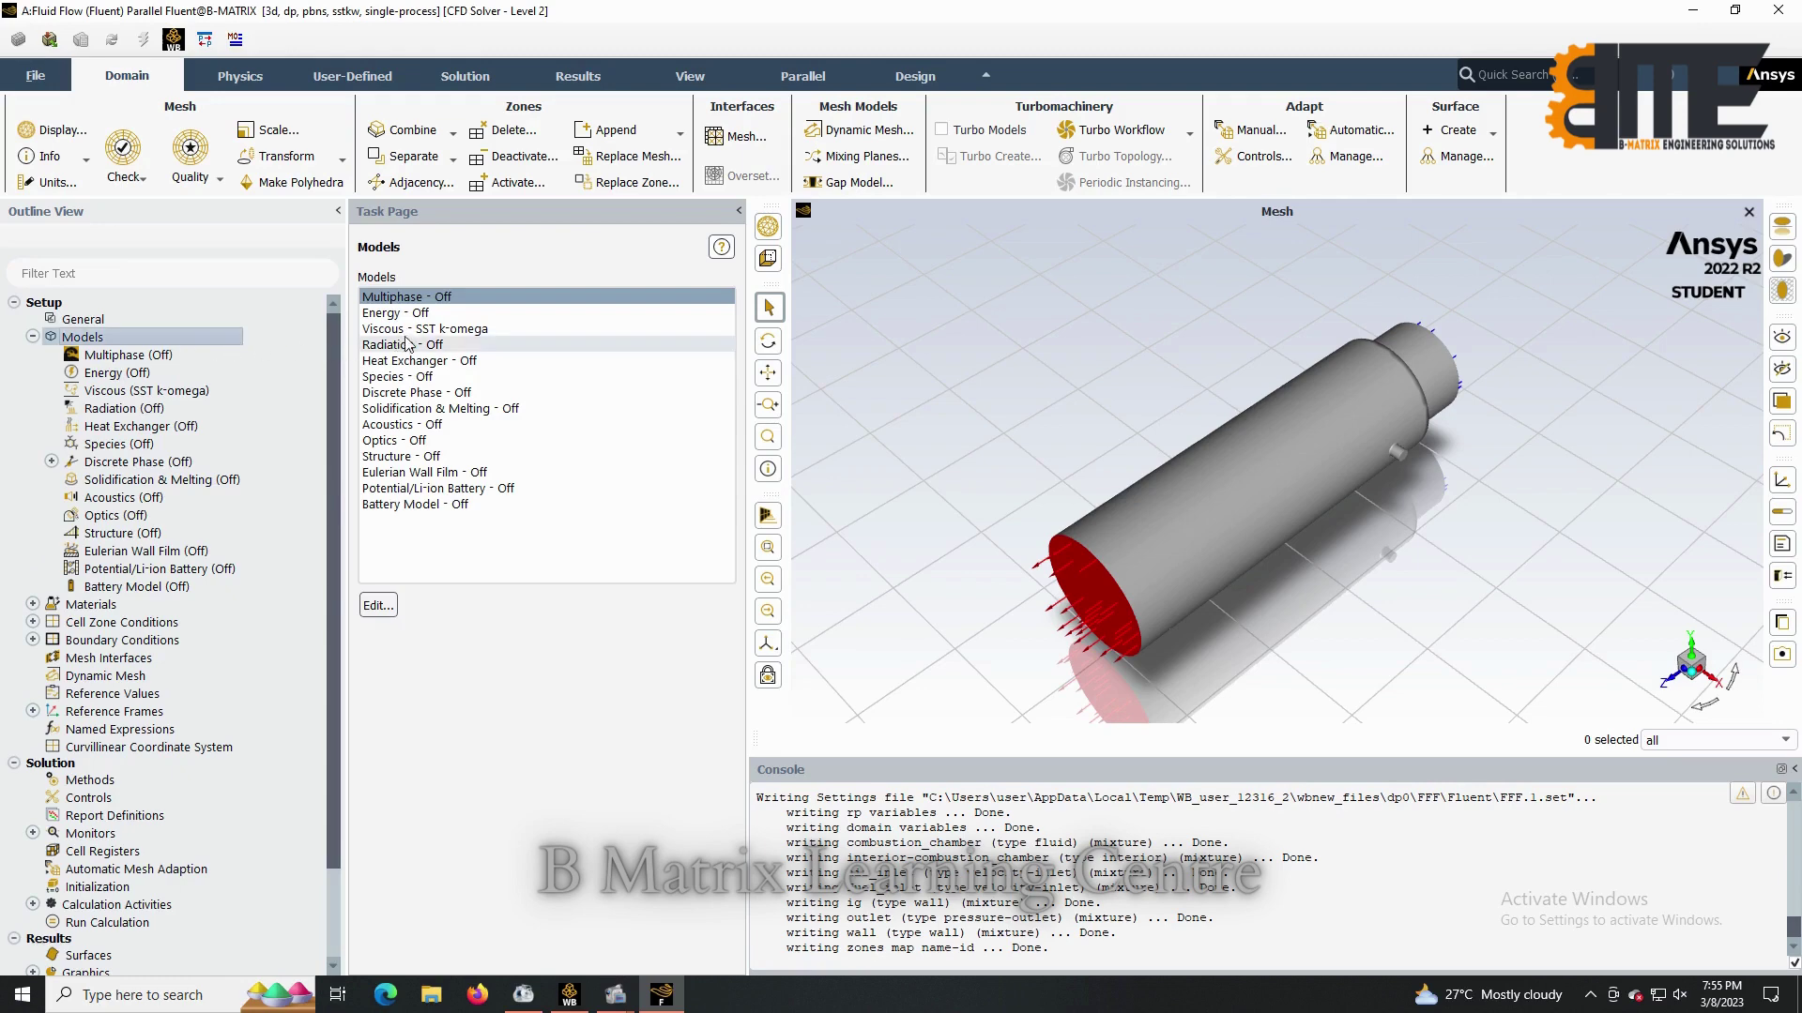
click(443, 328)
double_click(444, 328)
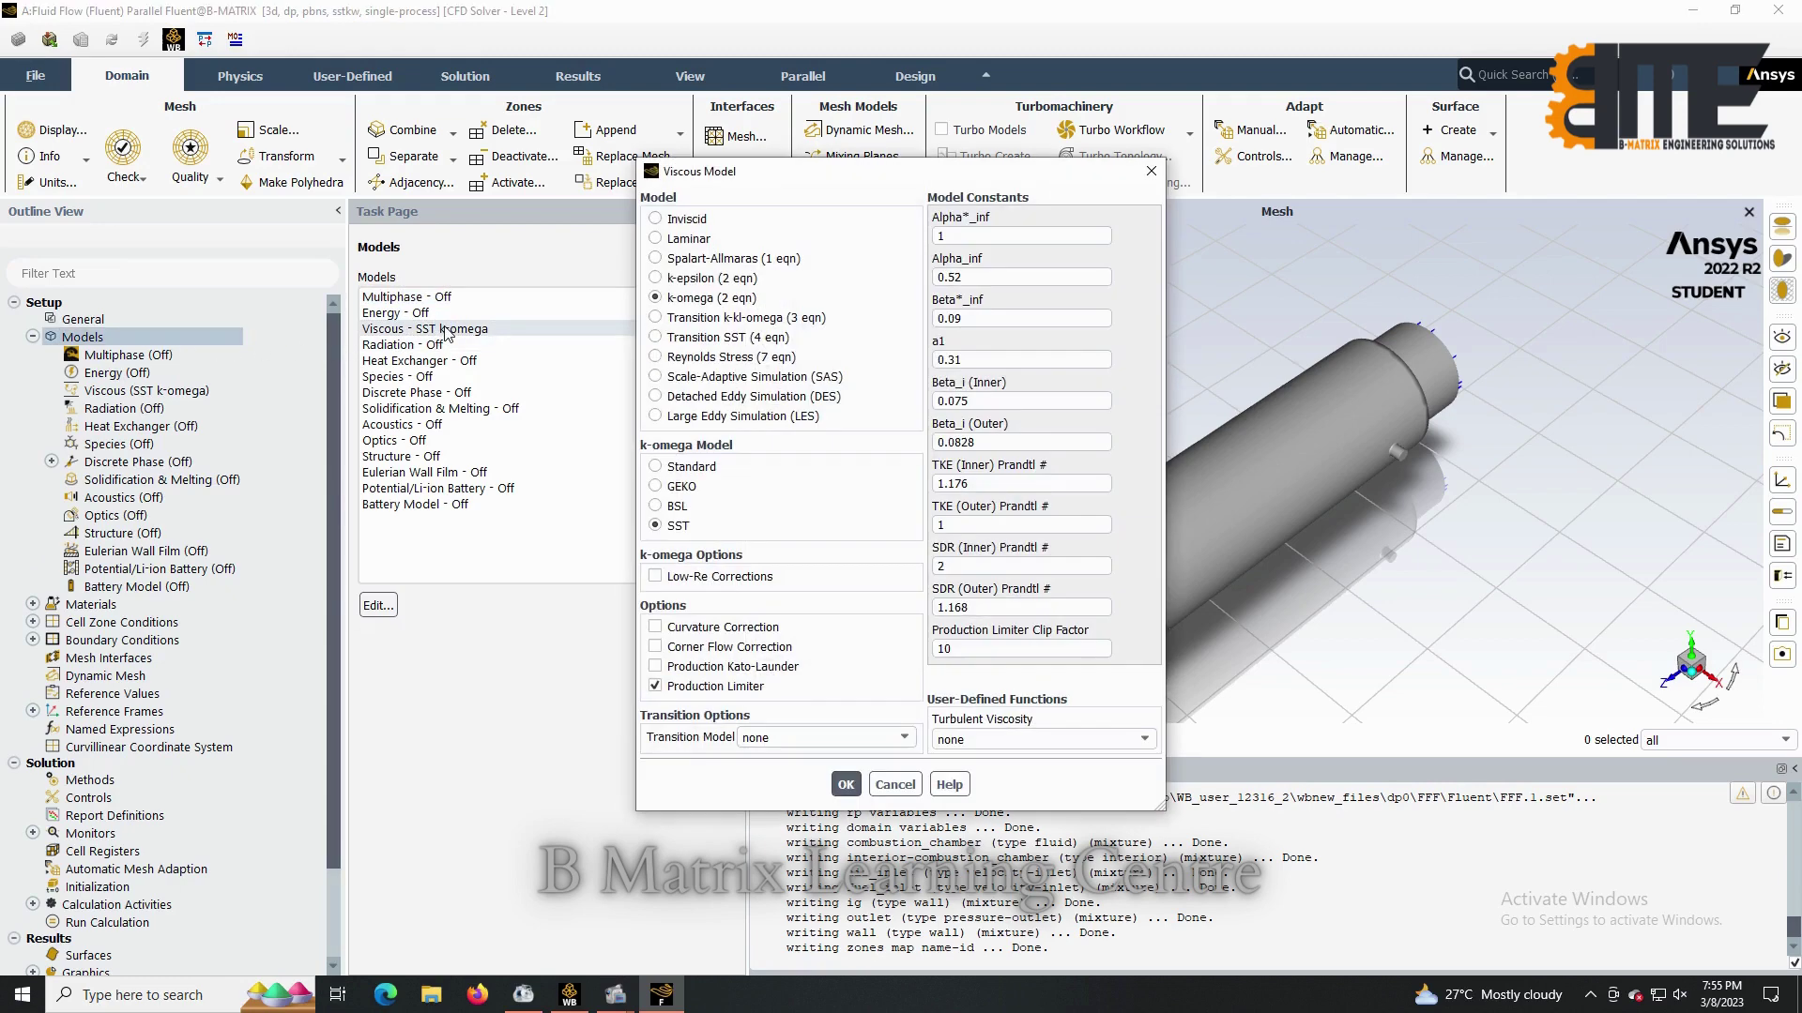
click(696, 278)
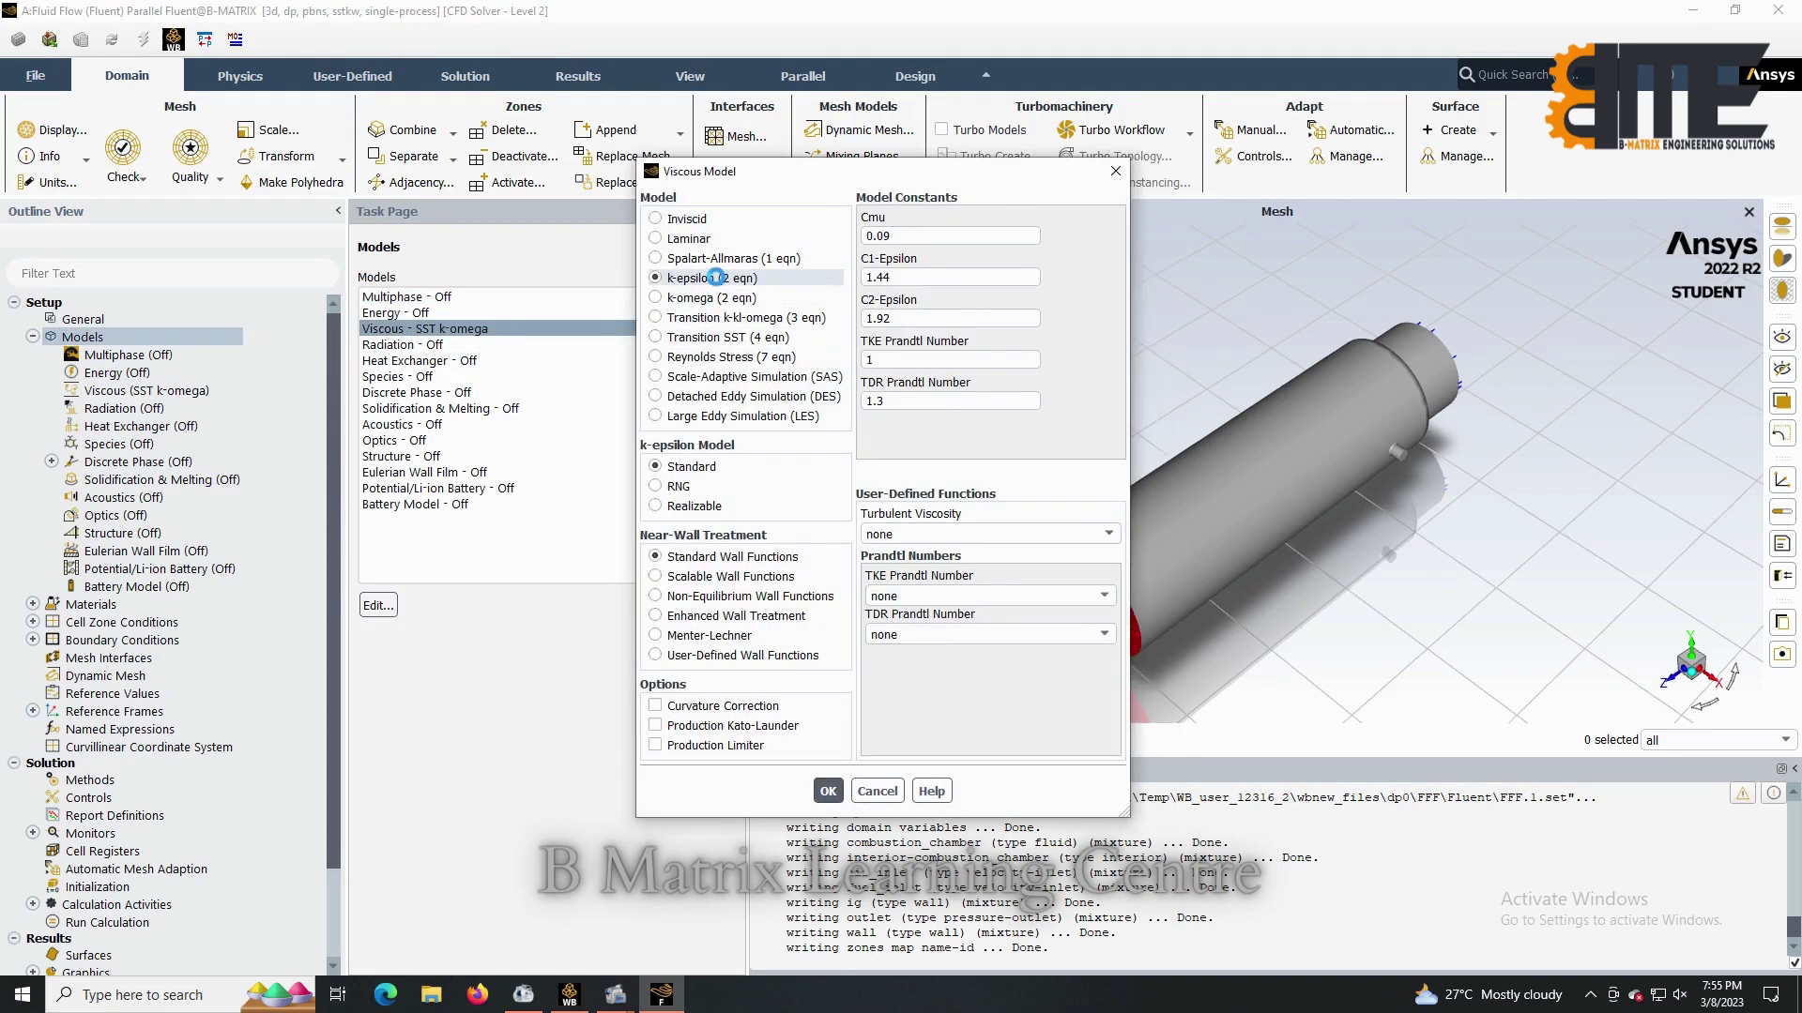
click(692, 507)
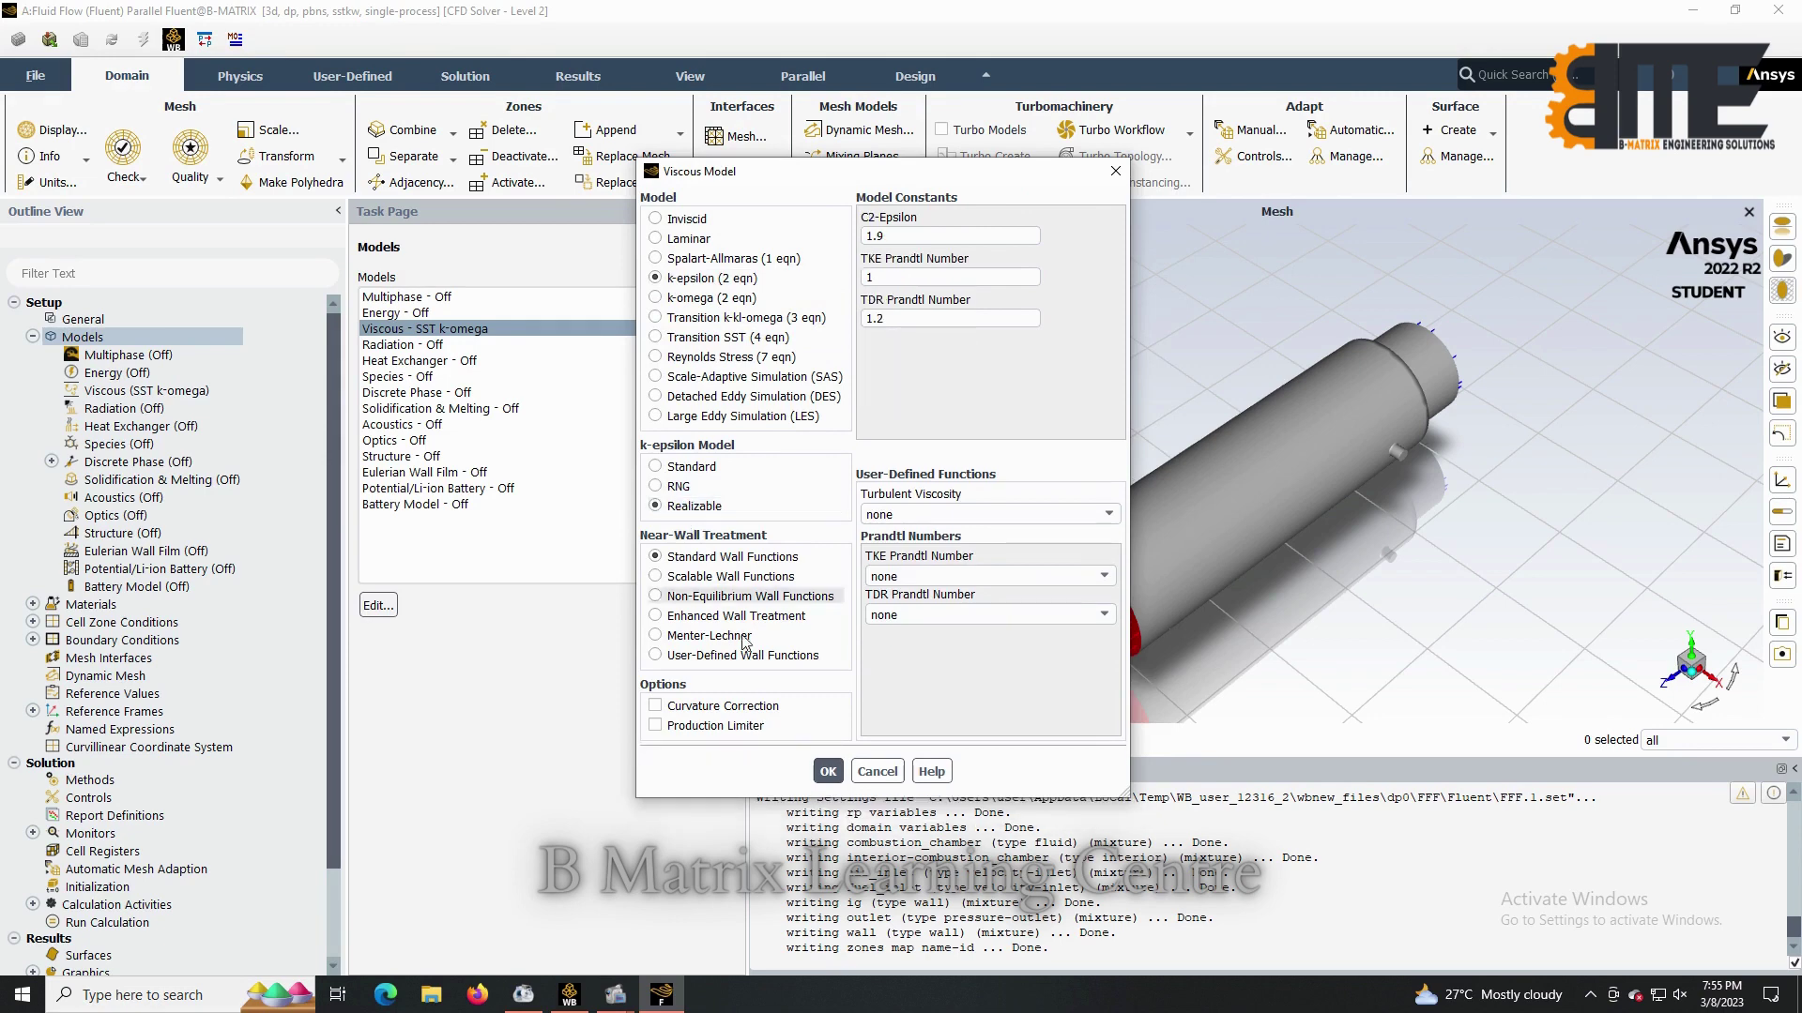
click(825, 773)
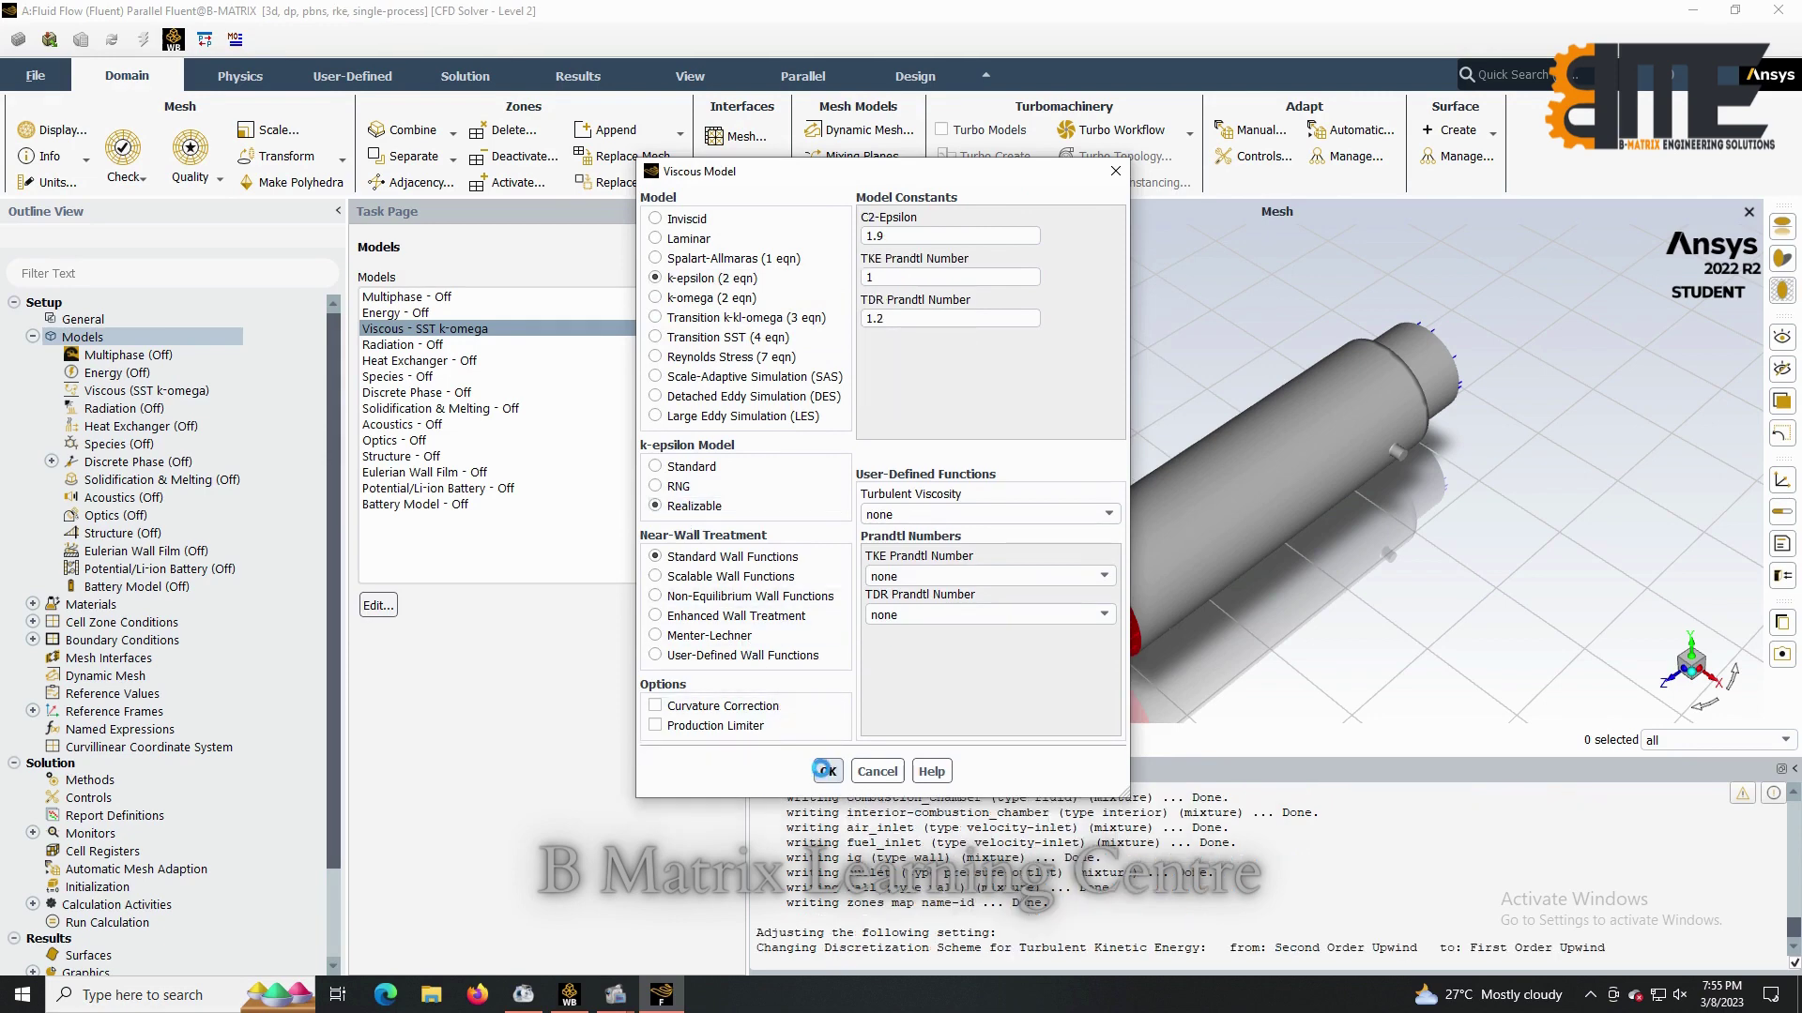
Enable Species Transport with Volumetric reactions, Eddy-Dissipation turbulence-chemistry interaction and diesel-air as the mixture material.
double_click(486, 376)
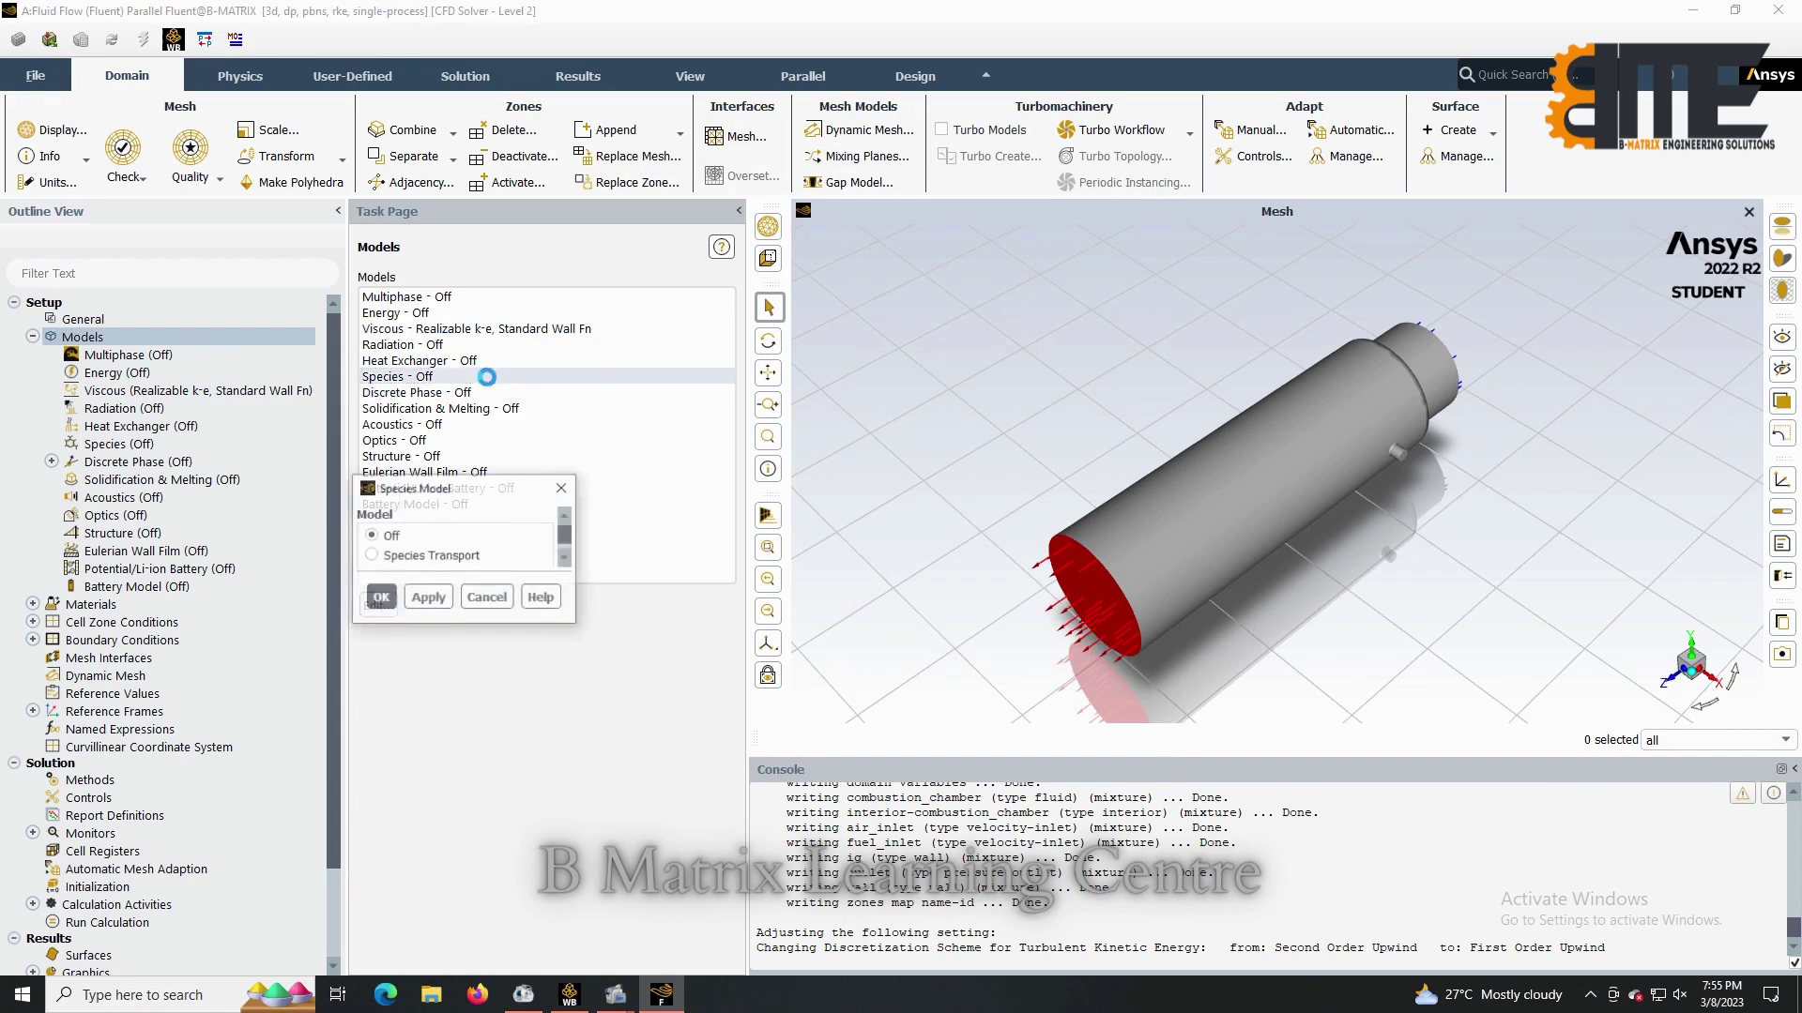
click(457, 557)
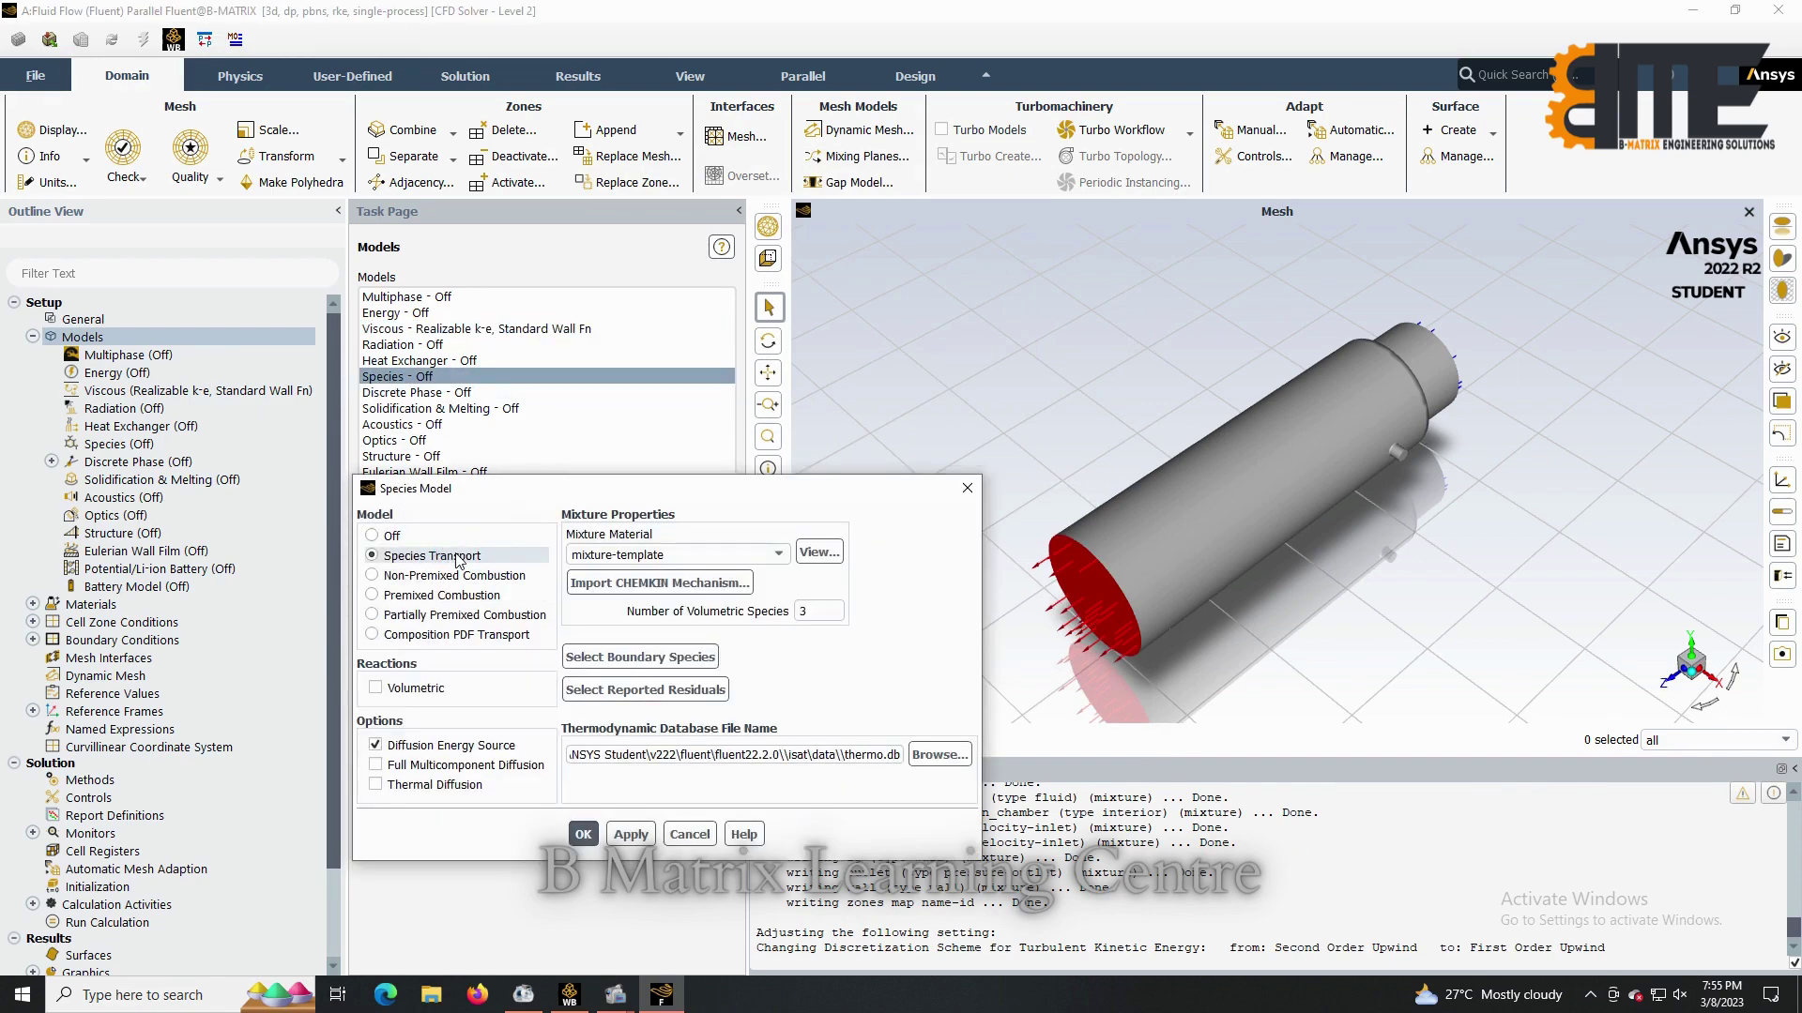
drag(773, 487, 959, 280)
click(625, 479)
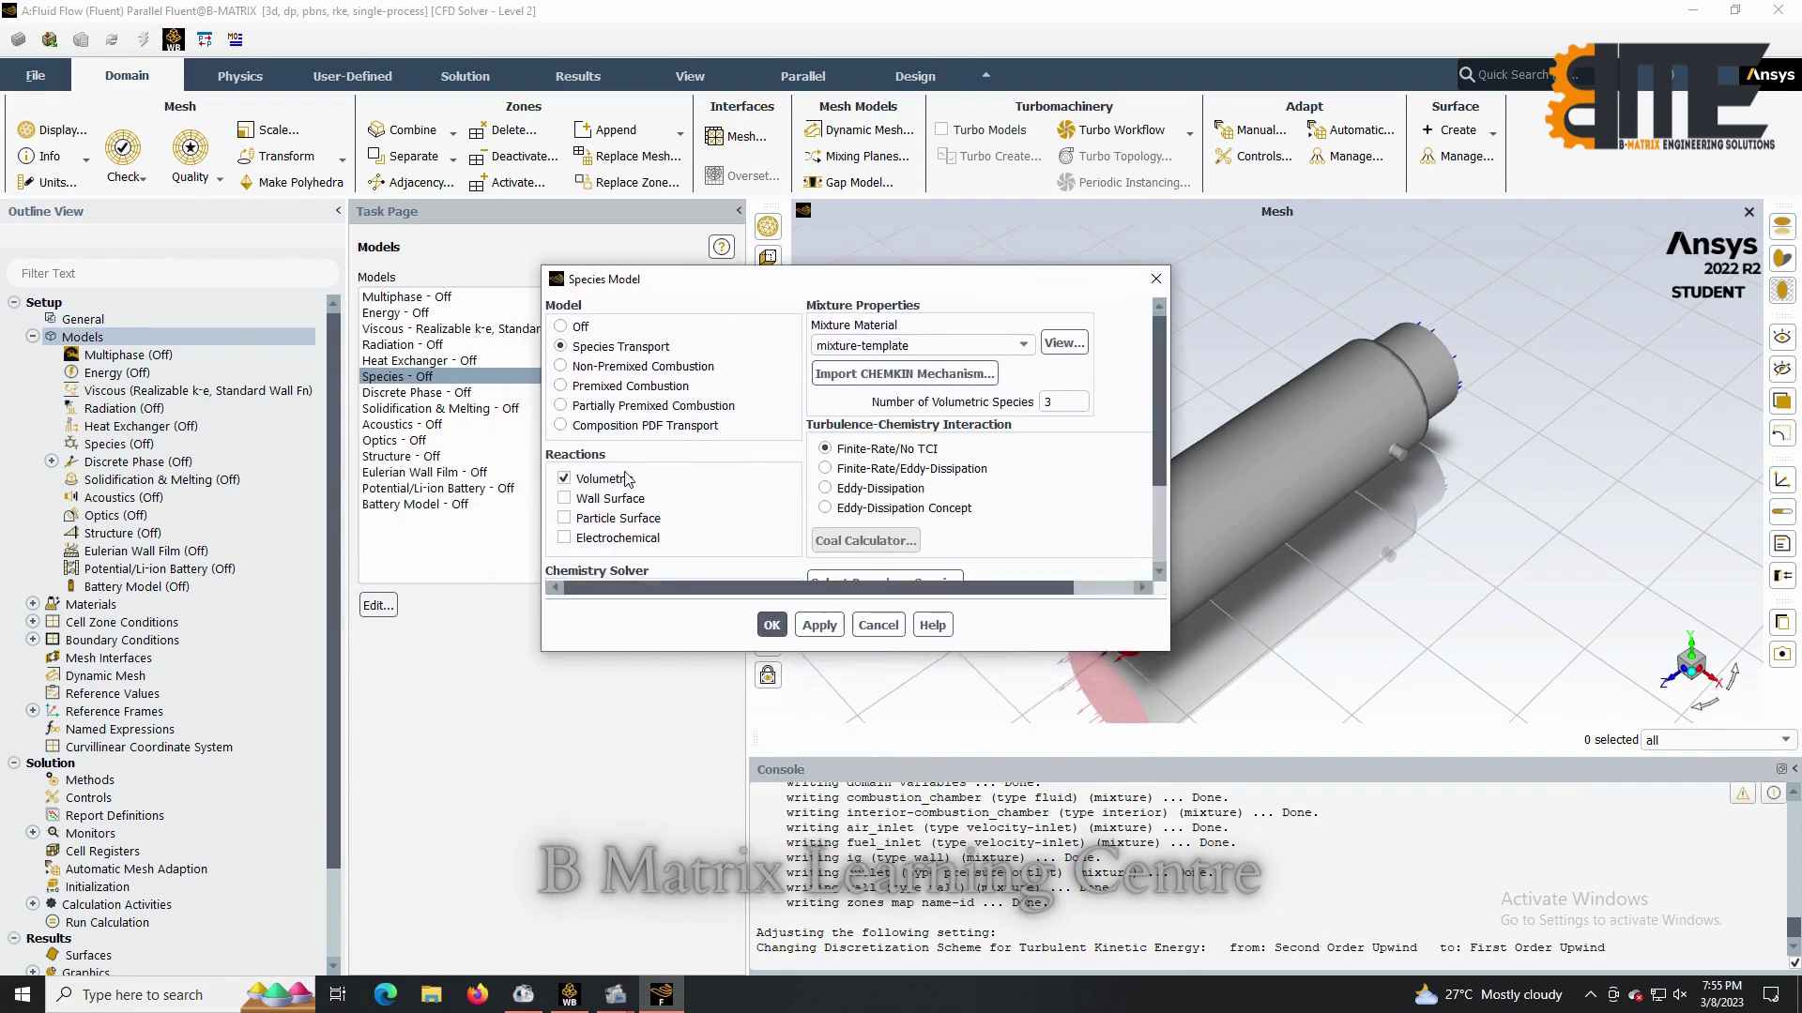
click(872, 489)
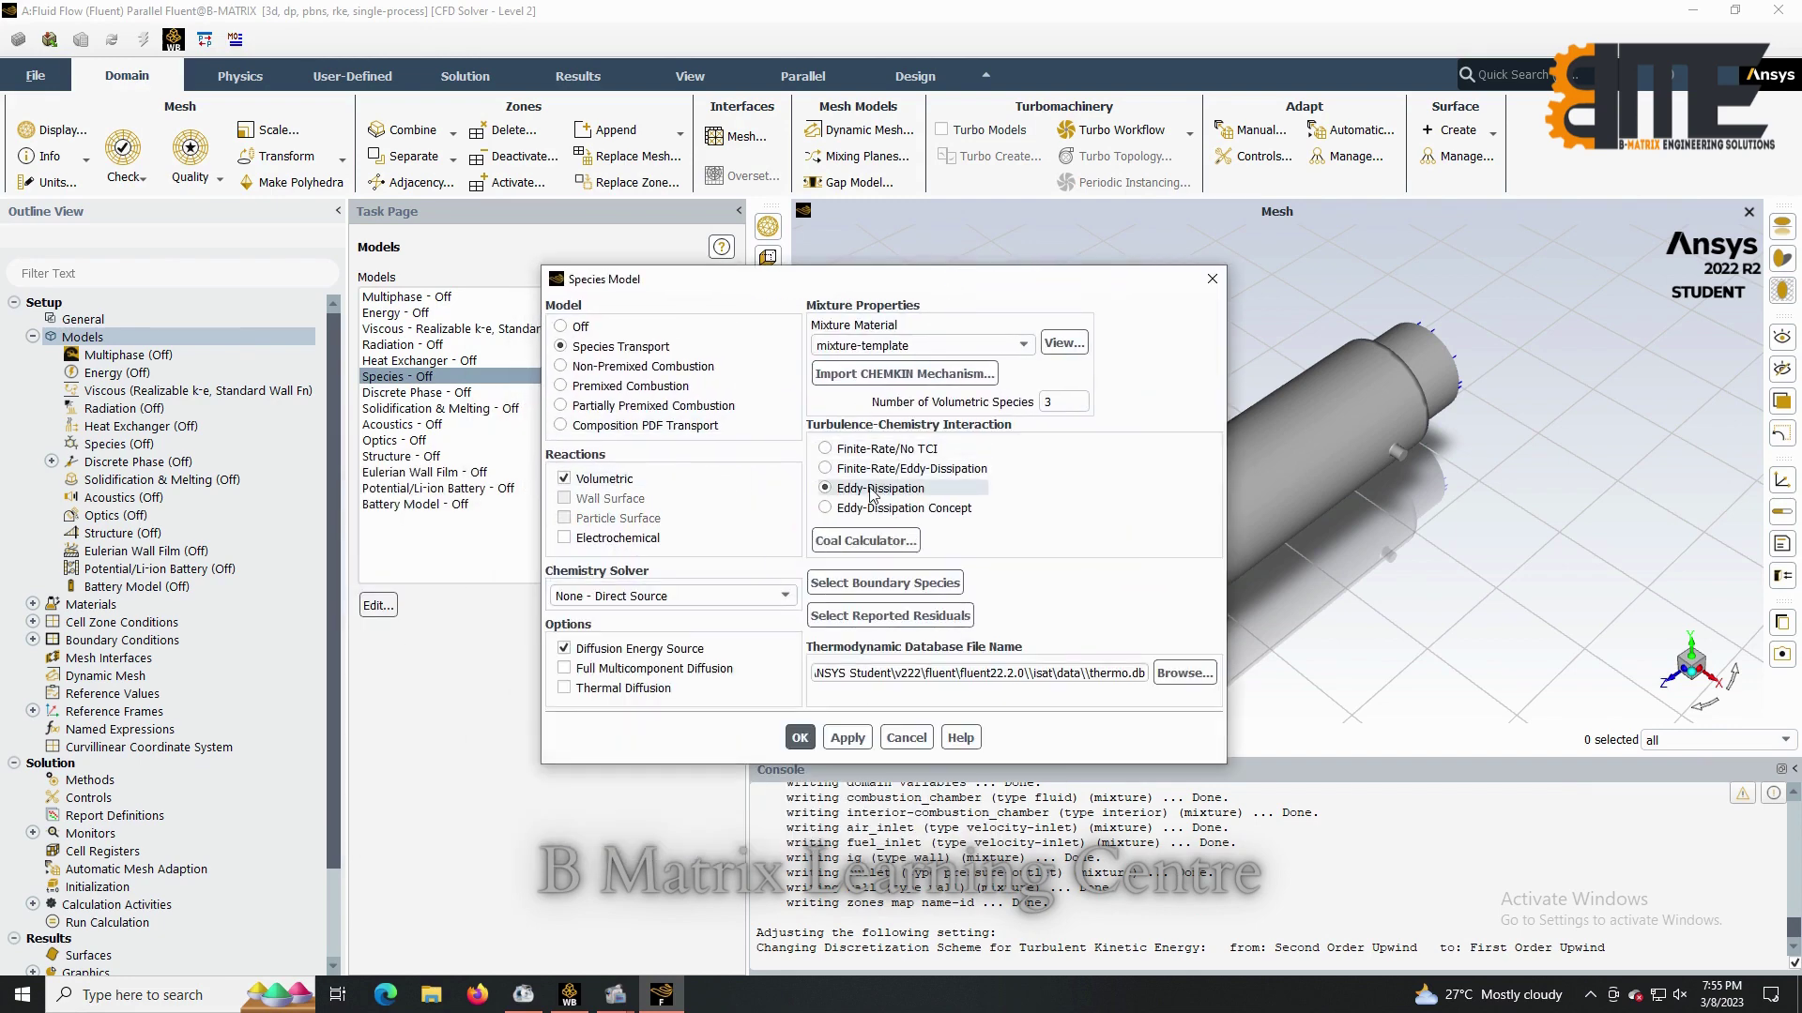
click(963, 345)
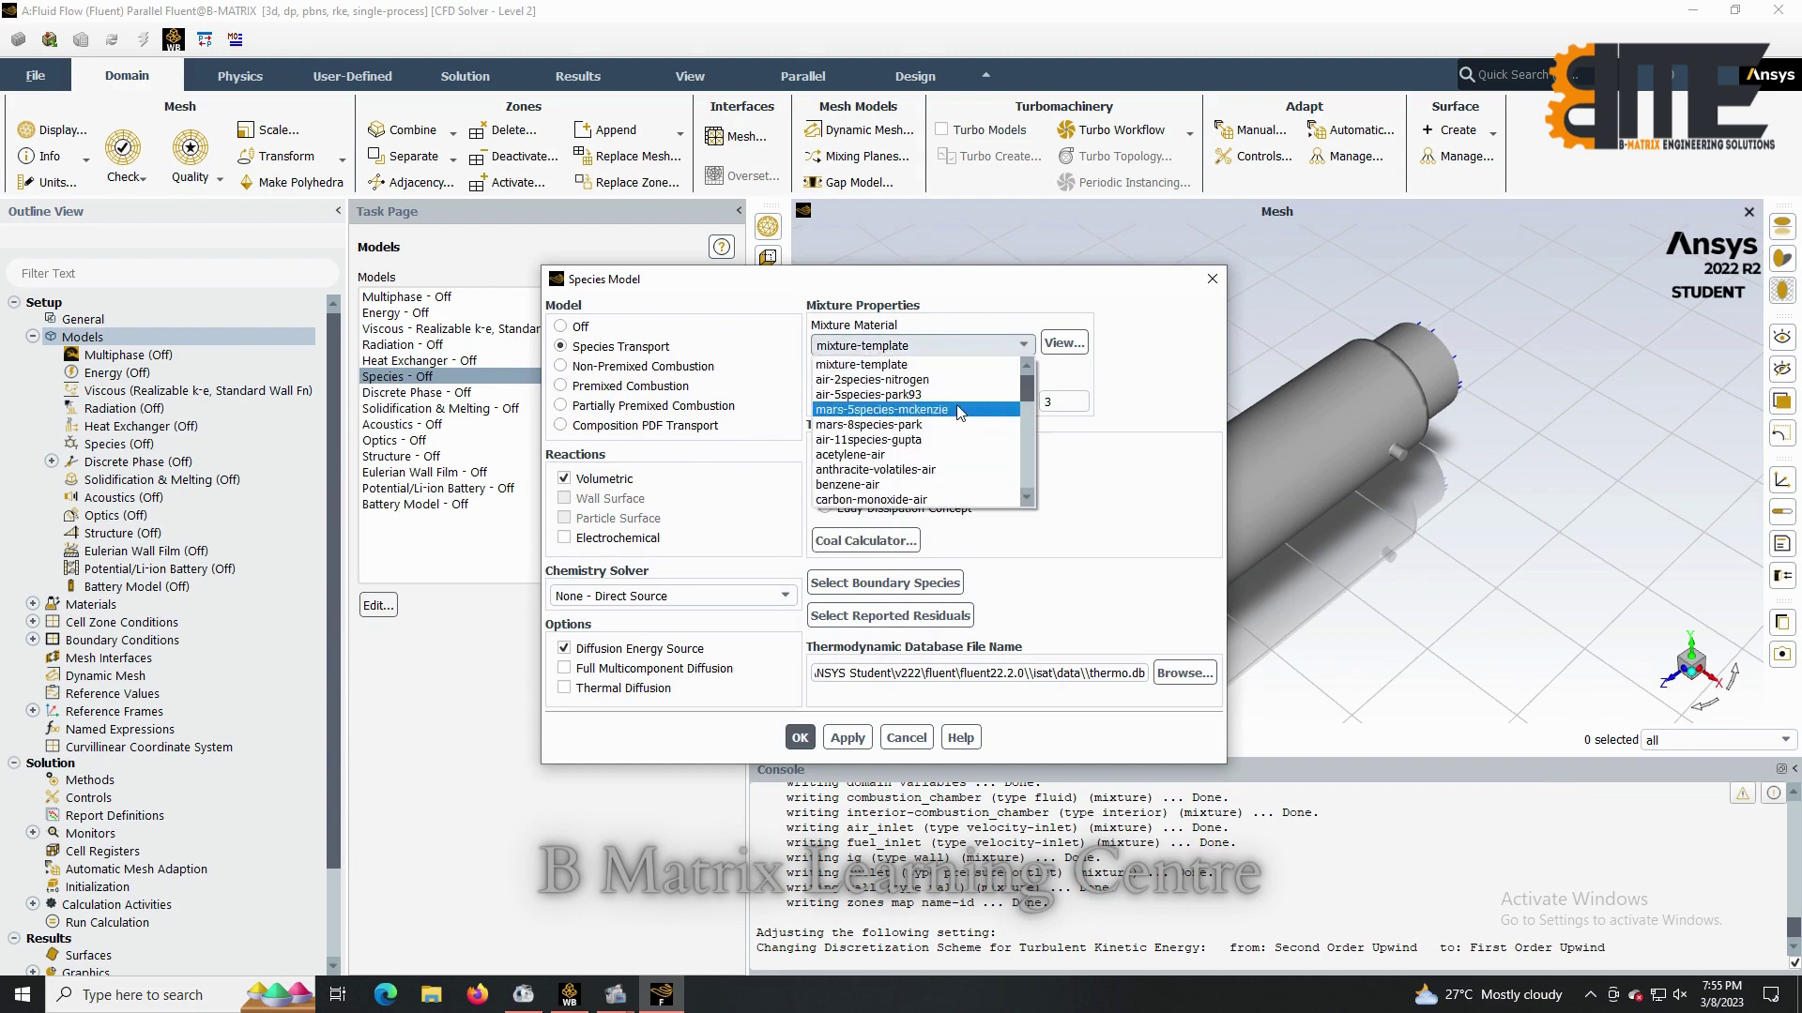
scroll(961, 413, down, 2)
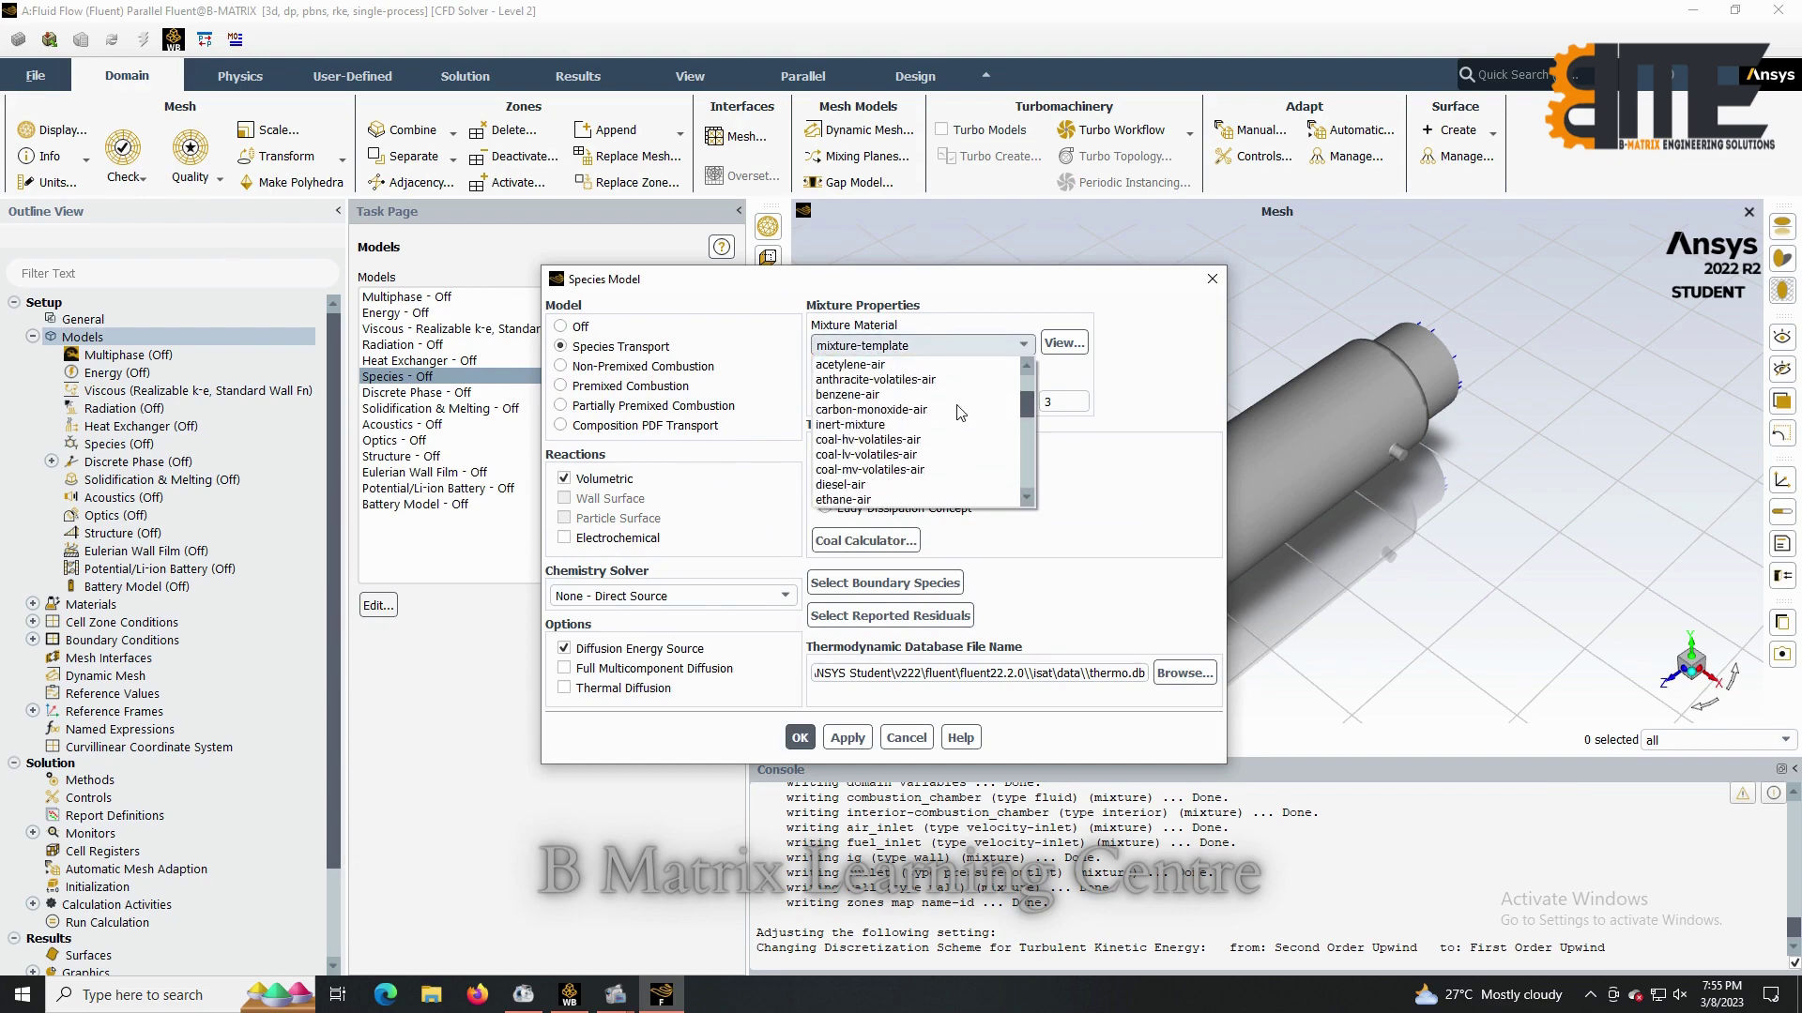
click(908, 485)
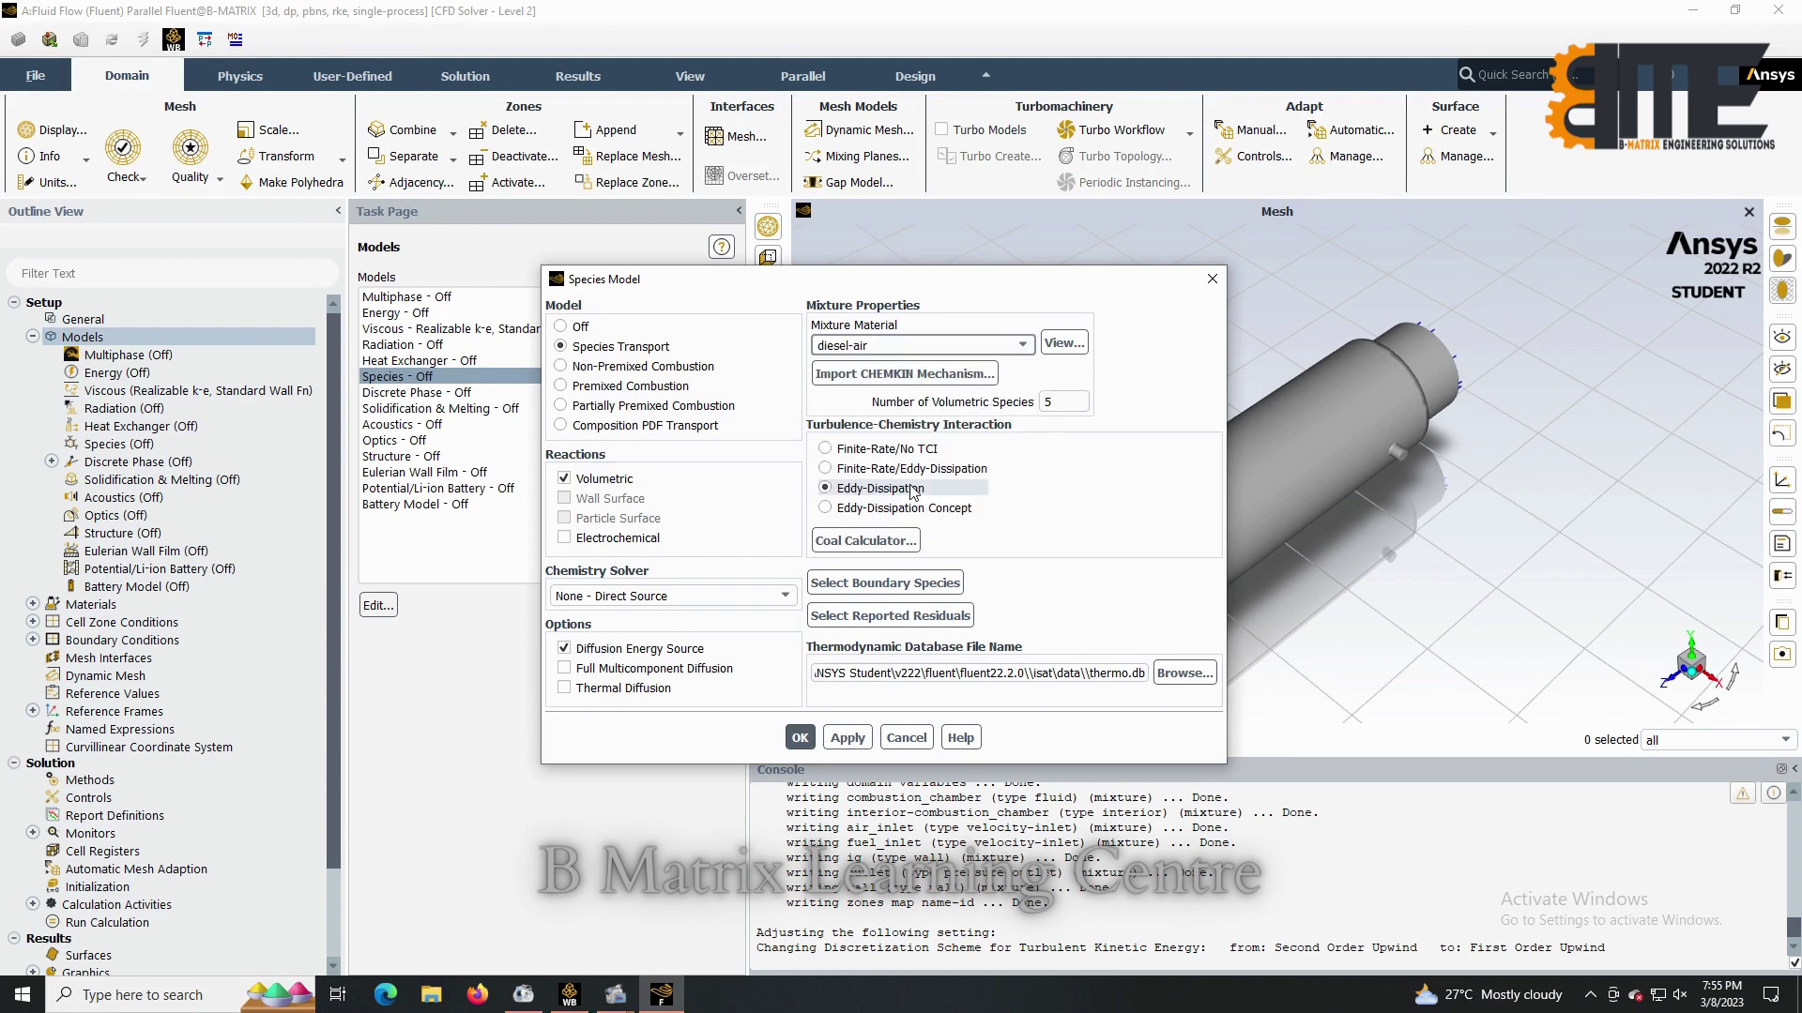
click(804, 740)
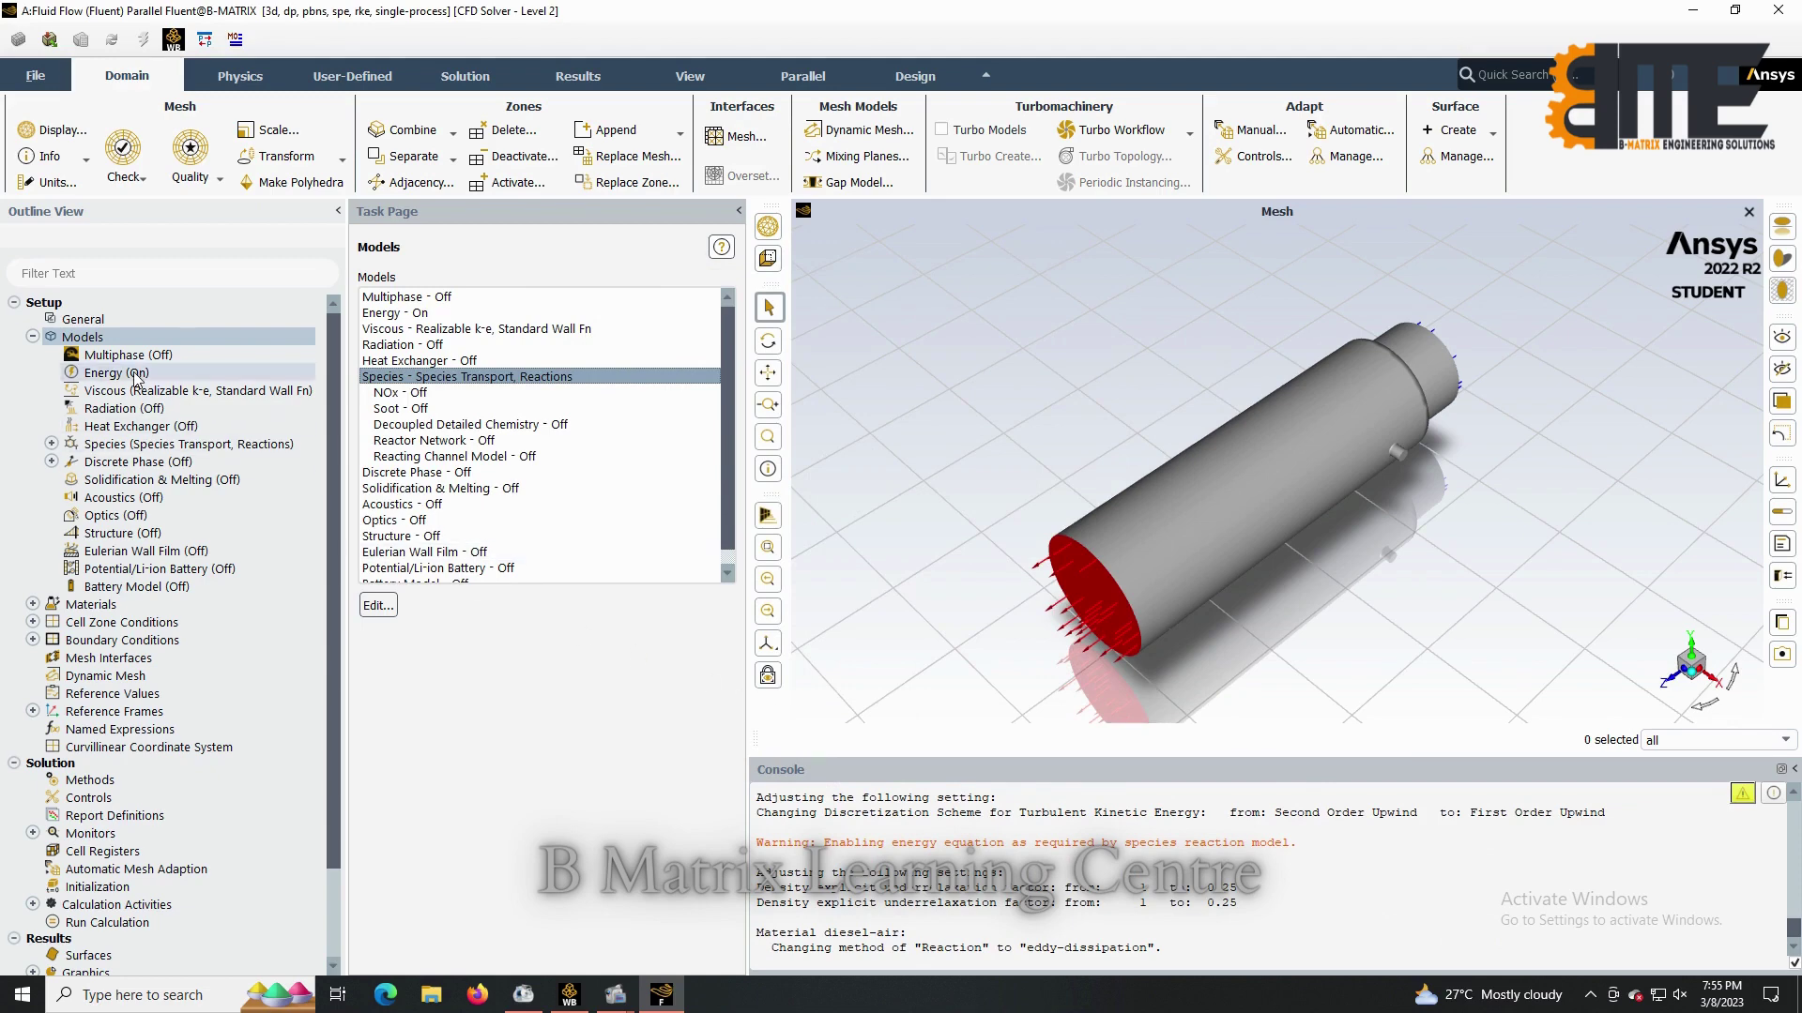
Give the air_inlet boundary a velocity of 20 m/s and Intensity and Hydraulic Diameter turbulence with a 0.03 m hydraulic diameter.
double_click(184, 644)
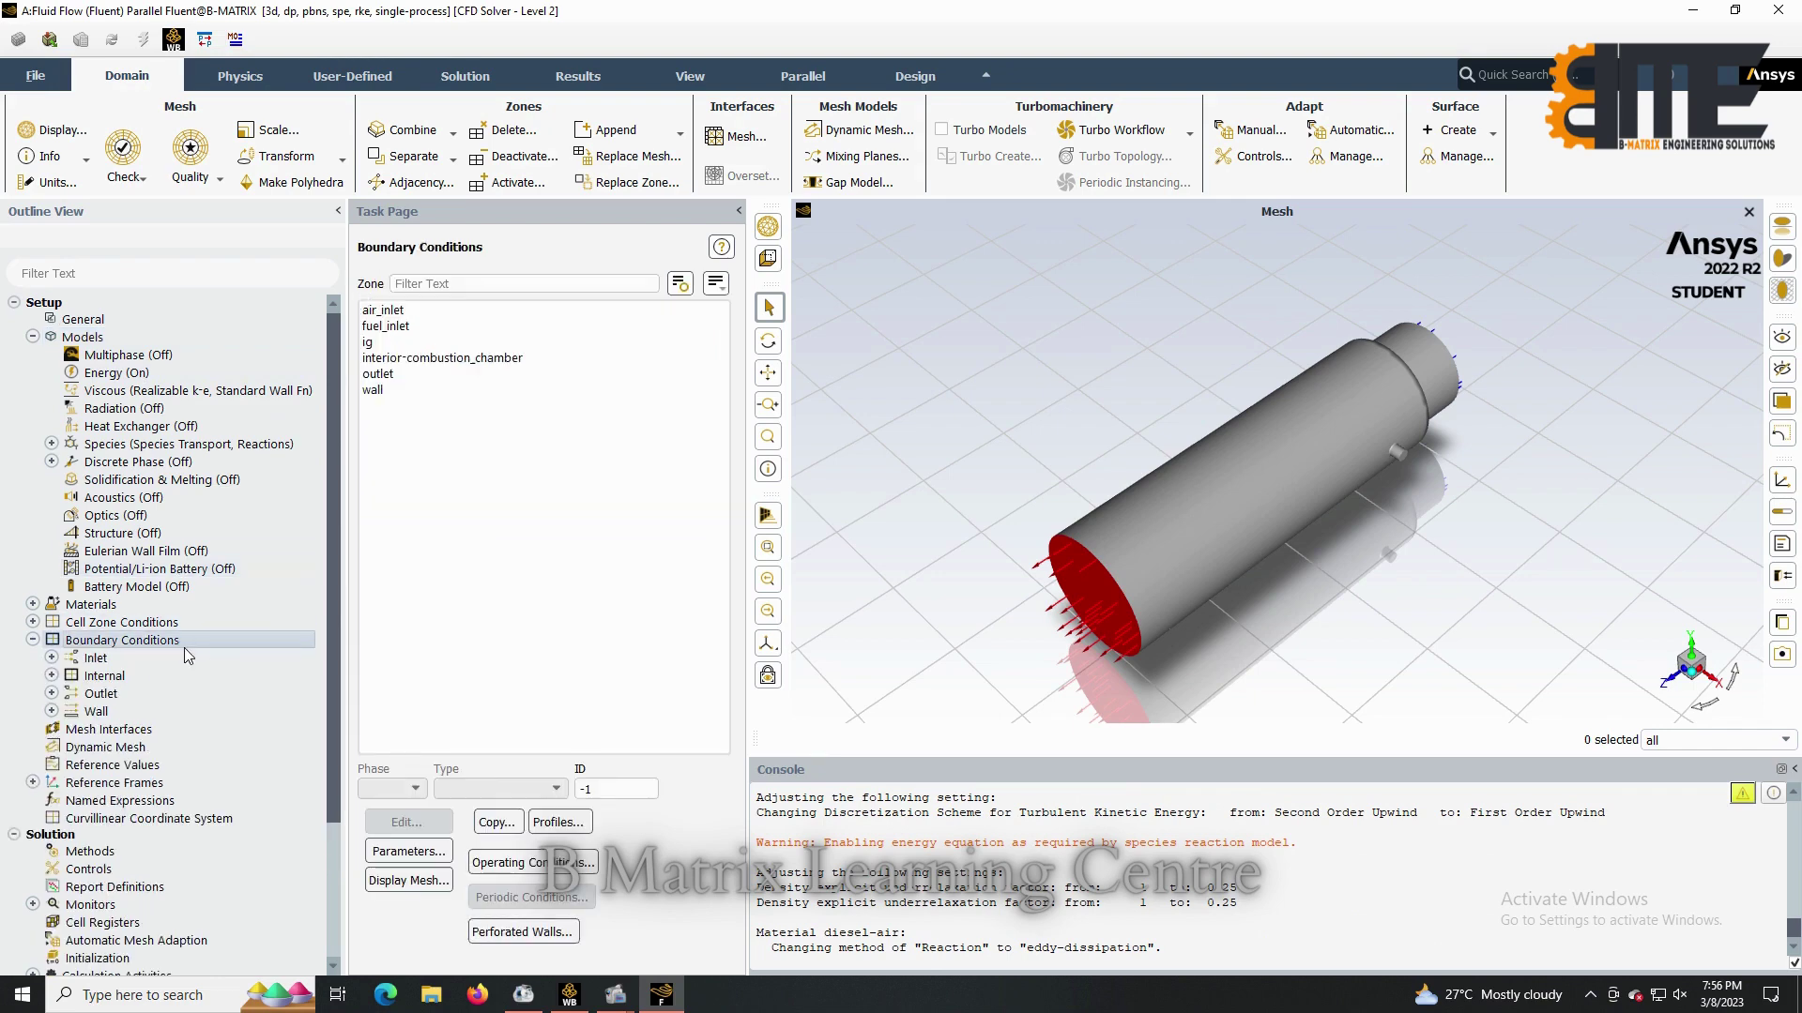
click(508, 317)
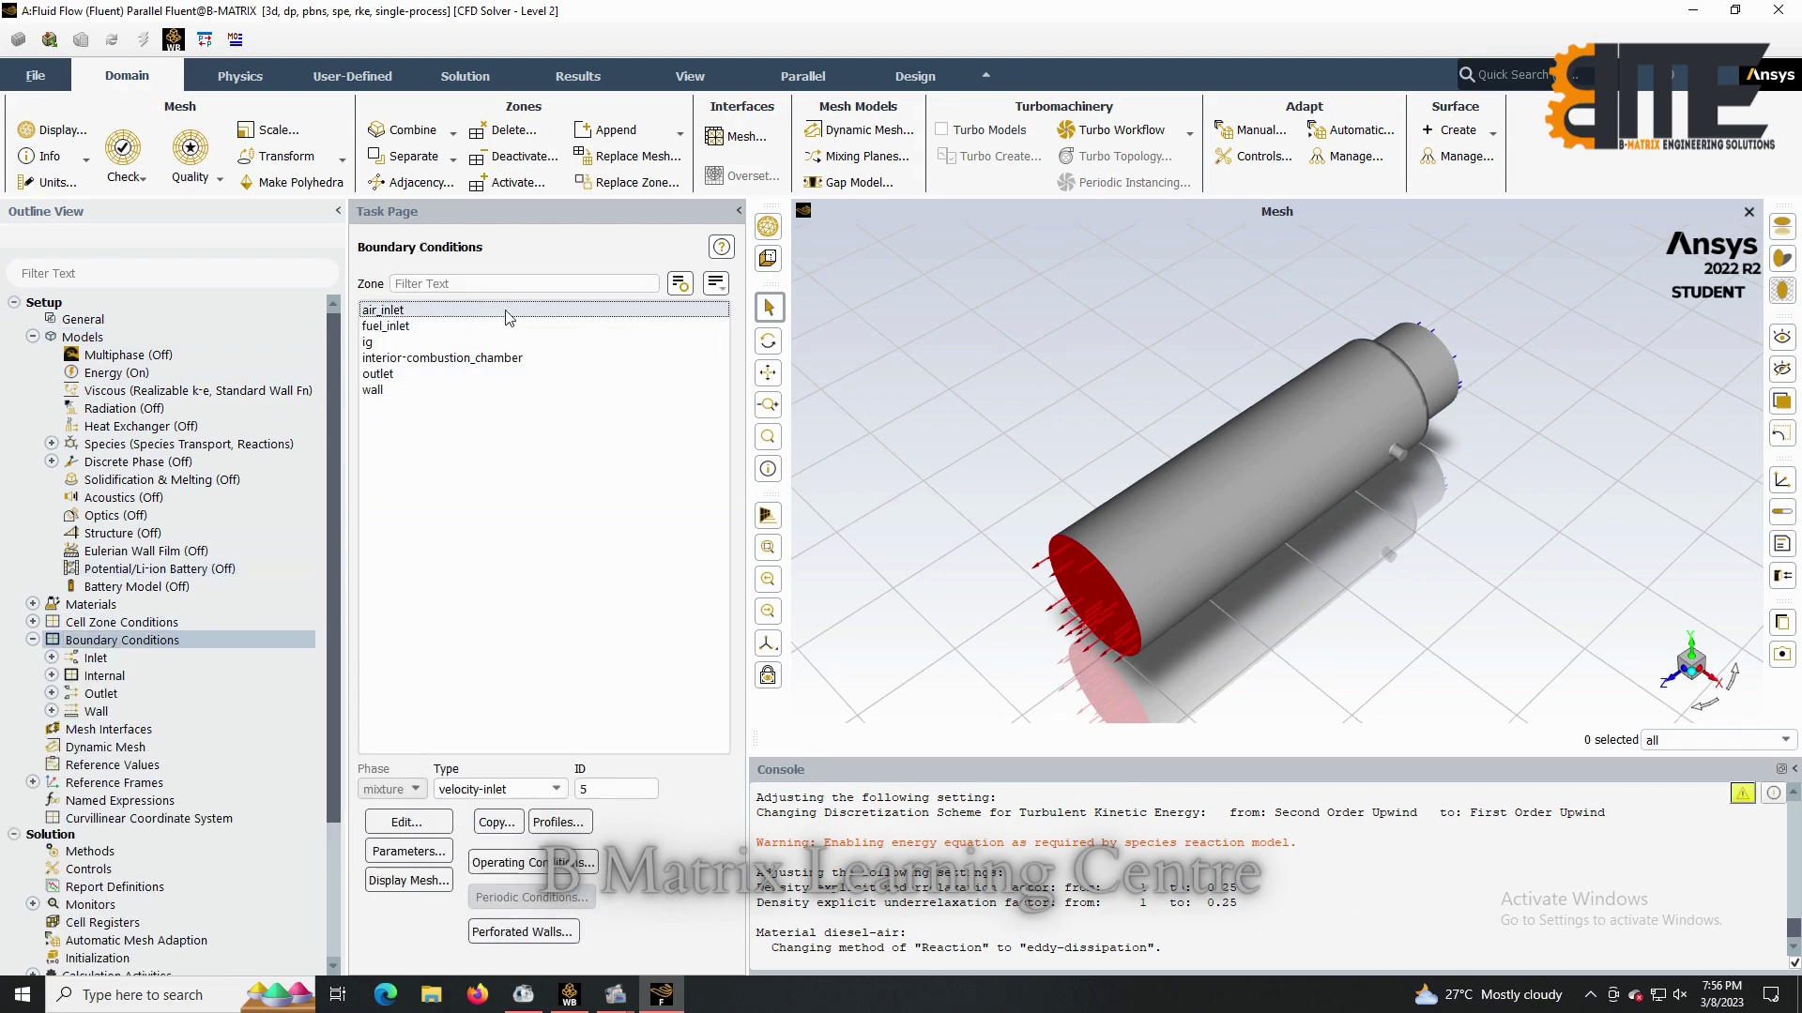
click(443, 823)
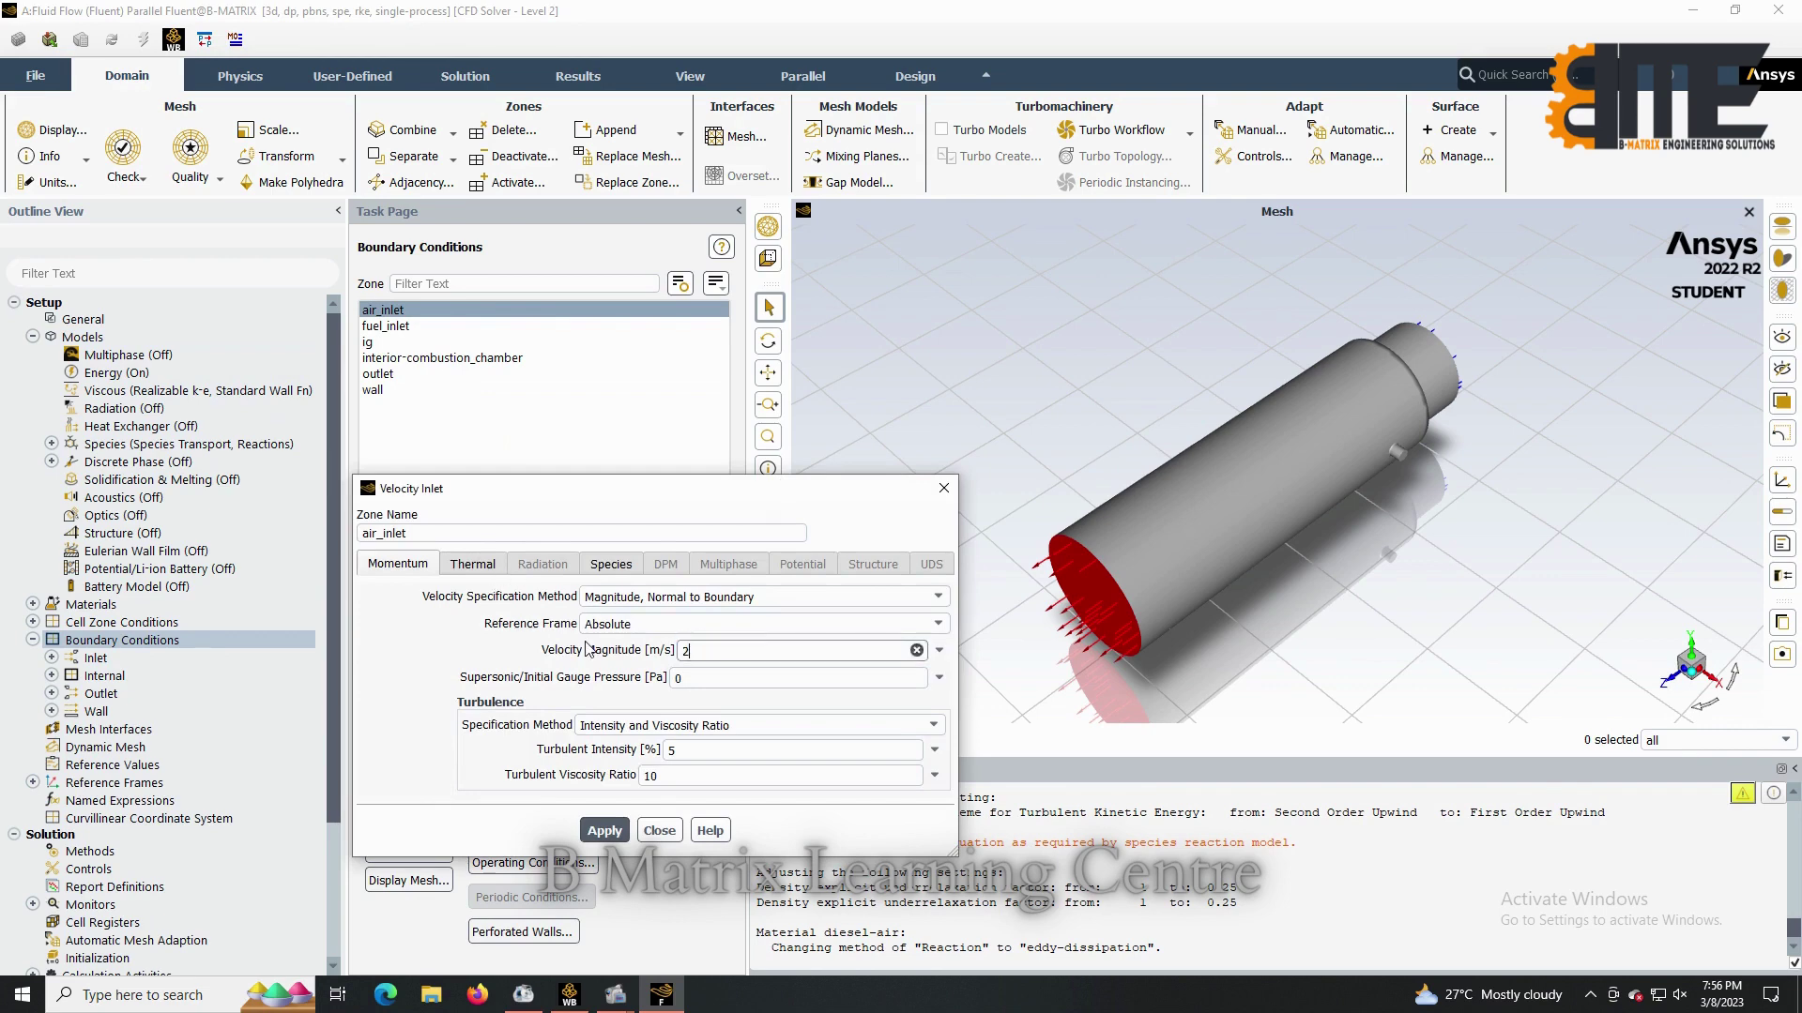
click(713, 725)
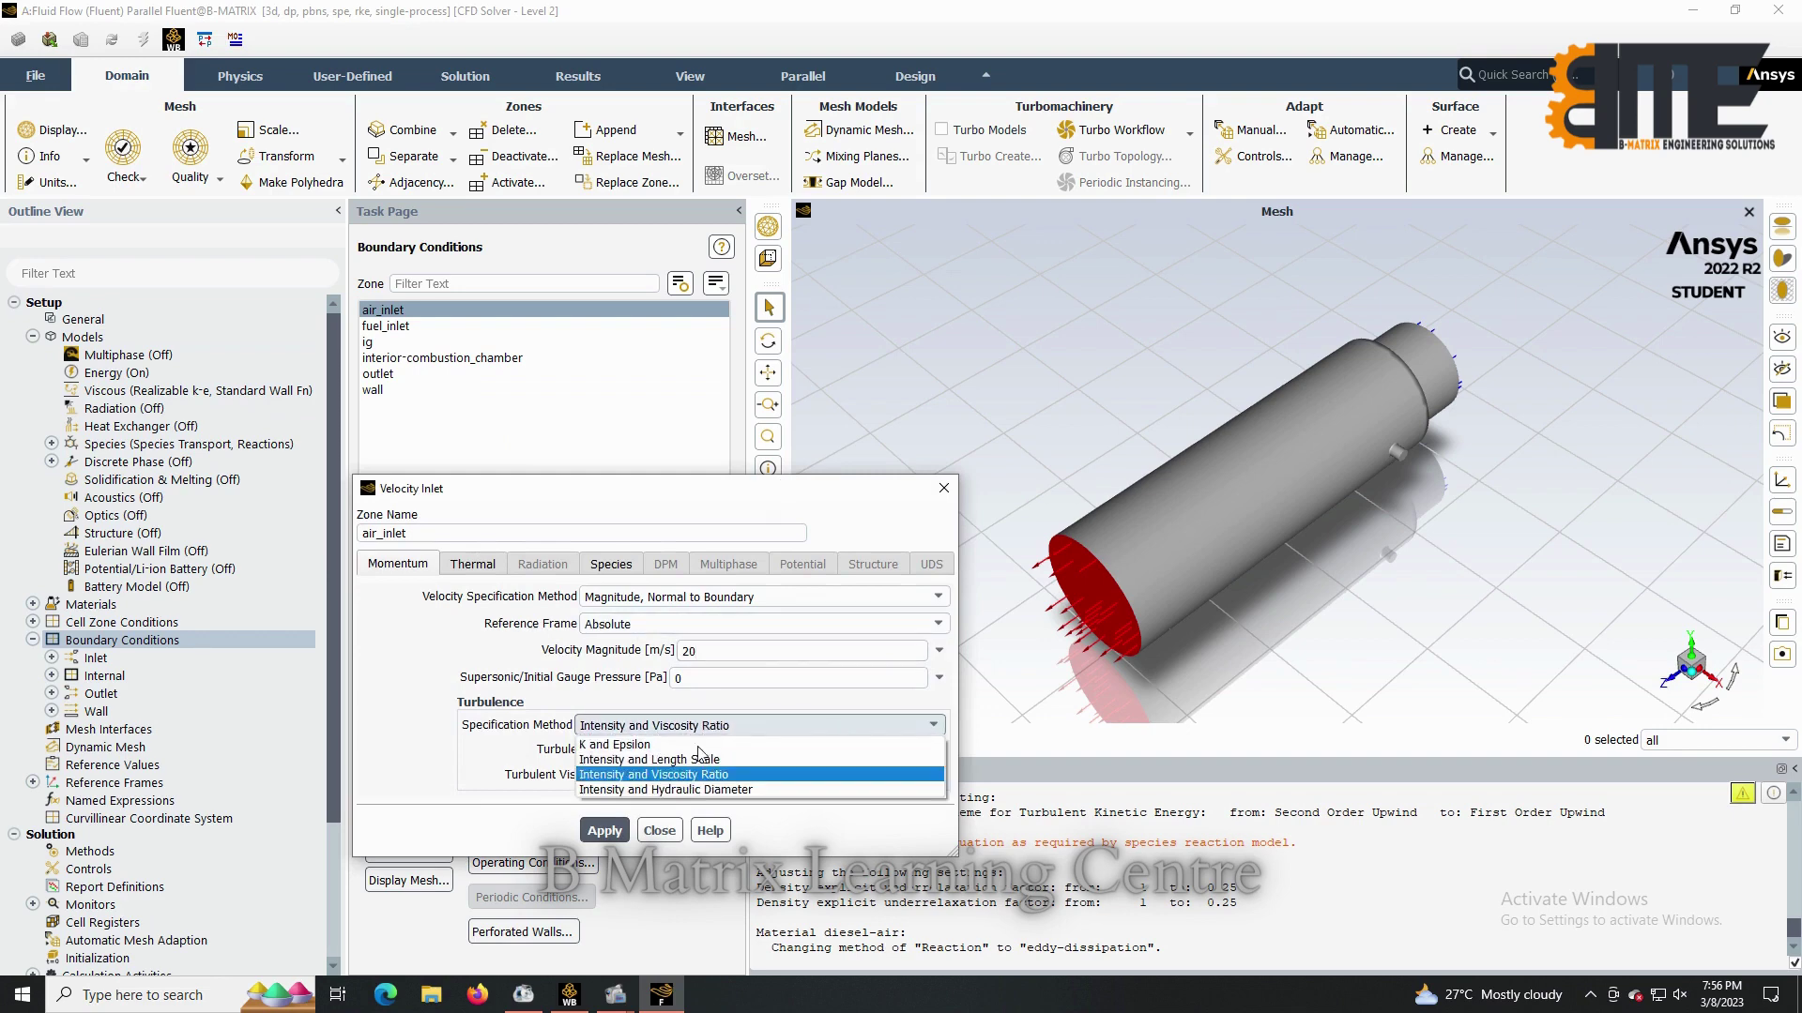
click(686, 791)
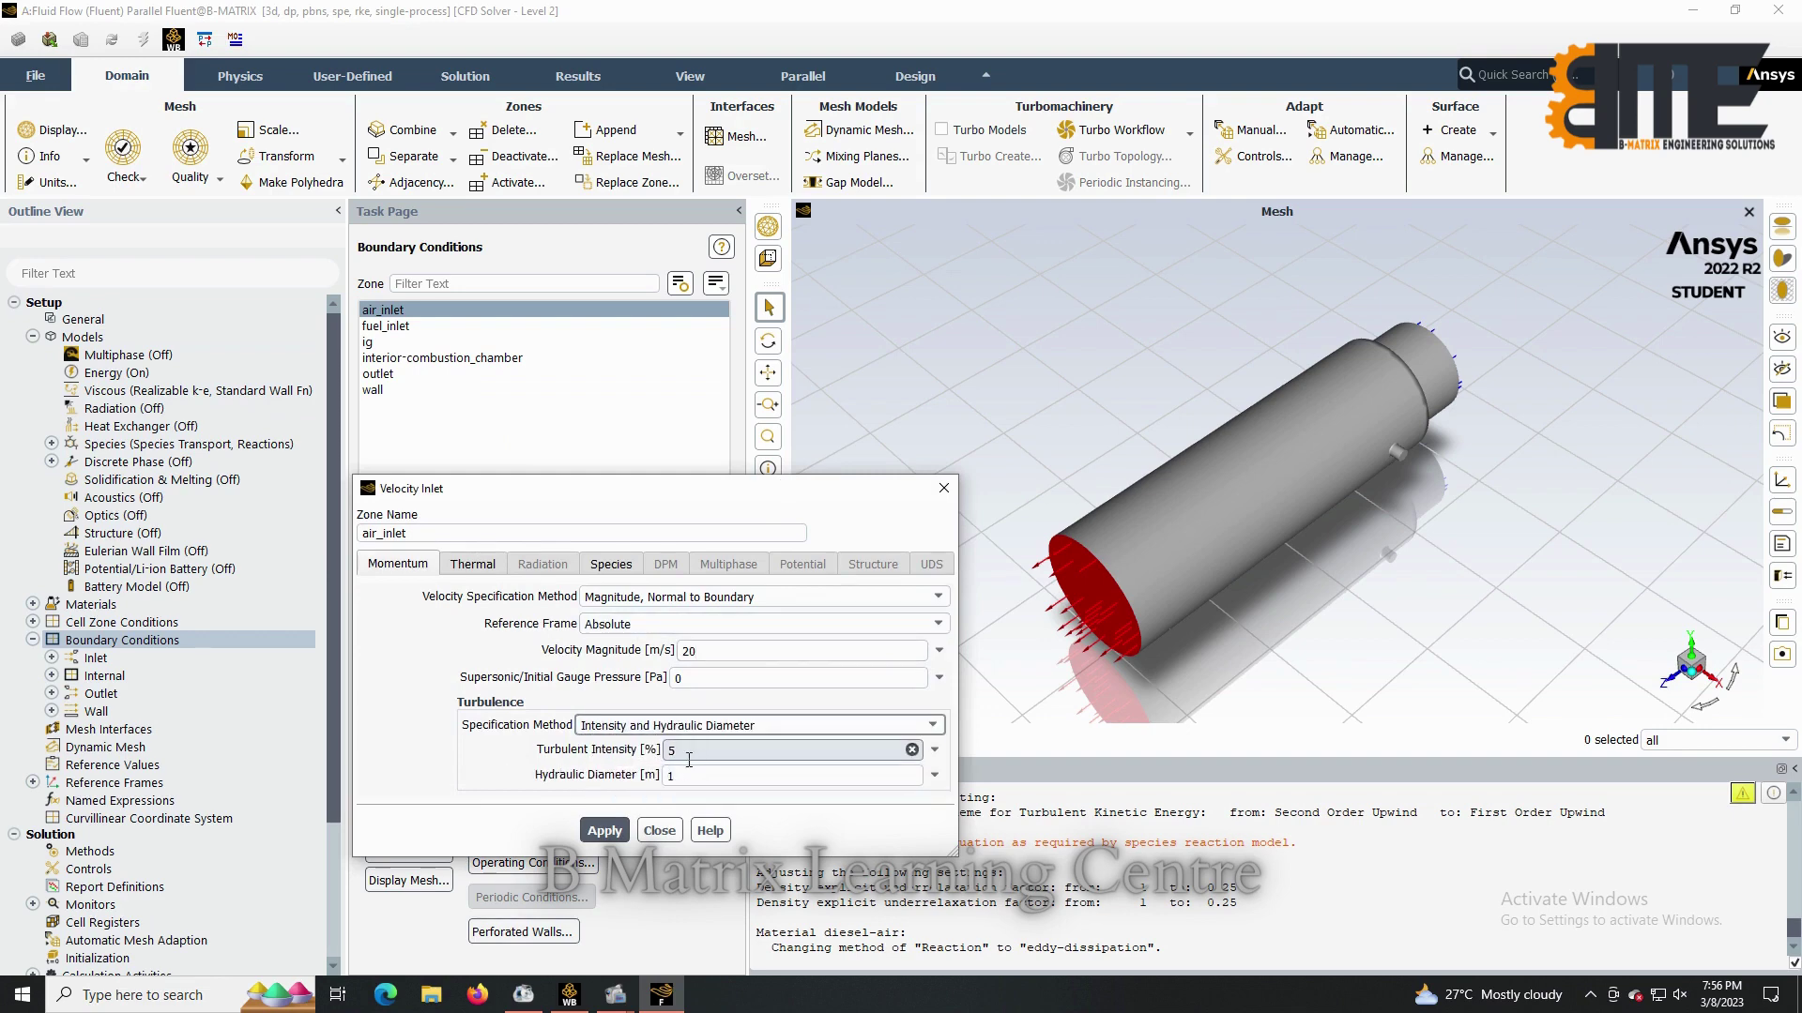
key(Tab)
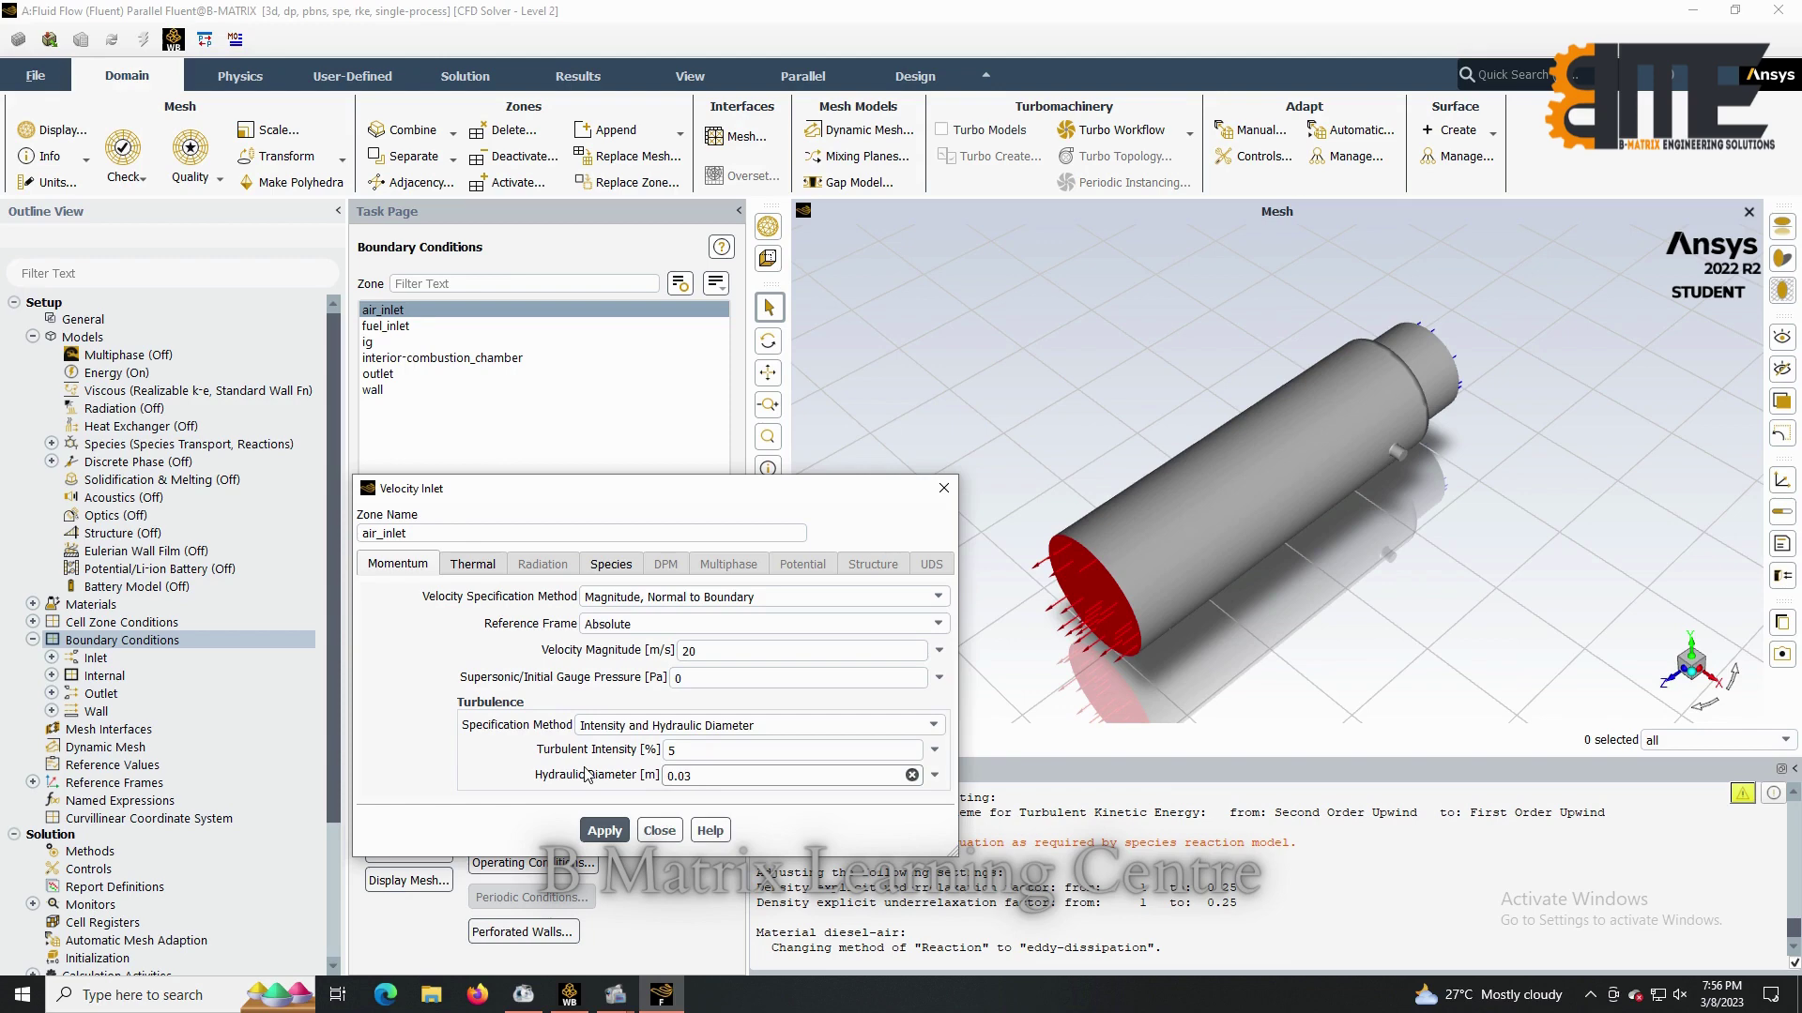
Set the o2 species mass fraction at air_inlet to 0.27 and apply the boundary settings.
click(618, 566)
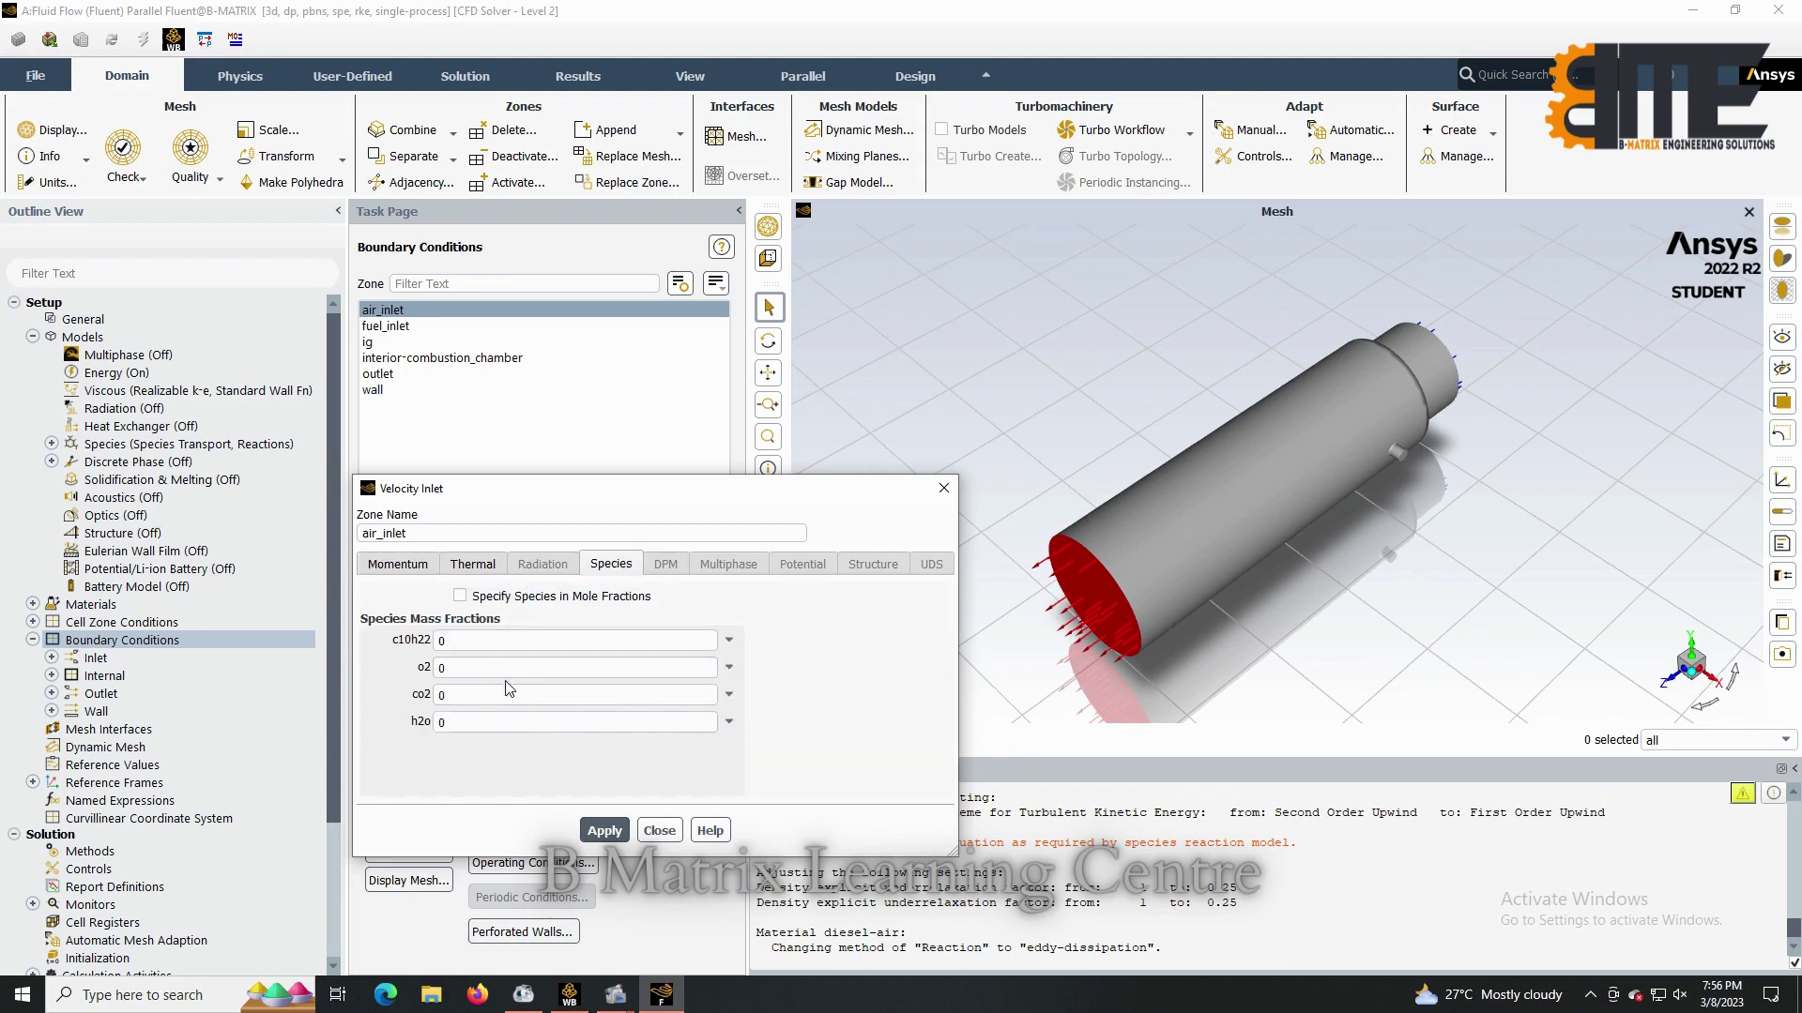
double_click(441, 667)
text(0.)
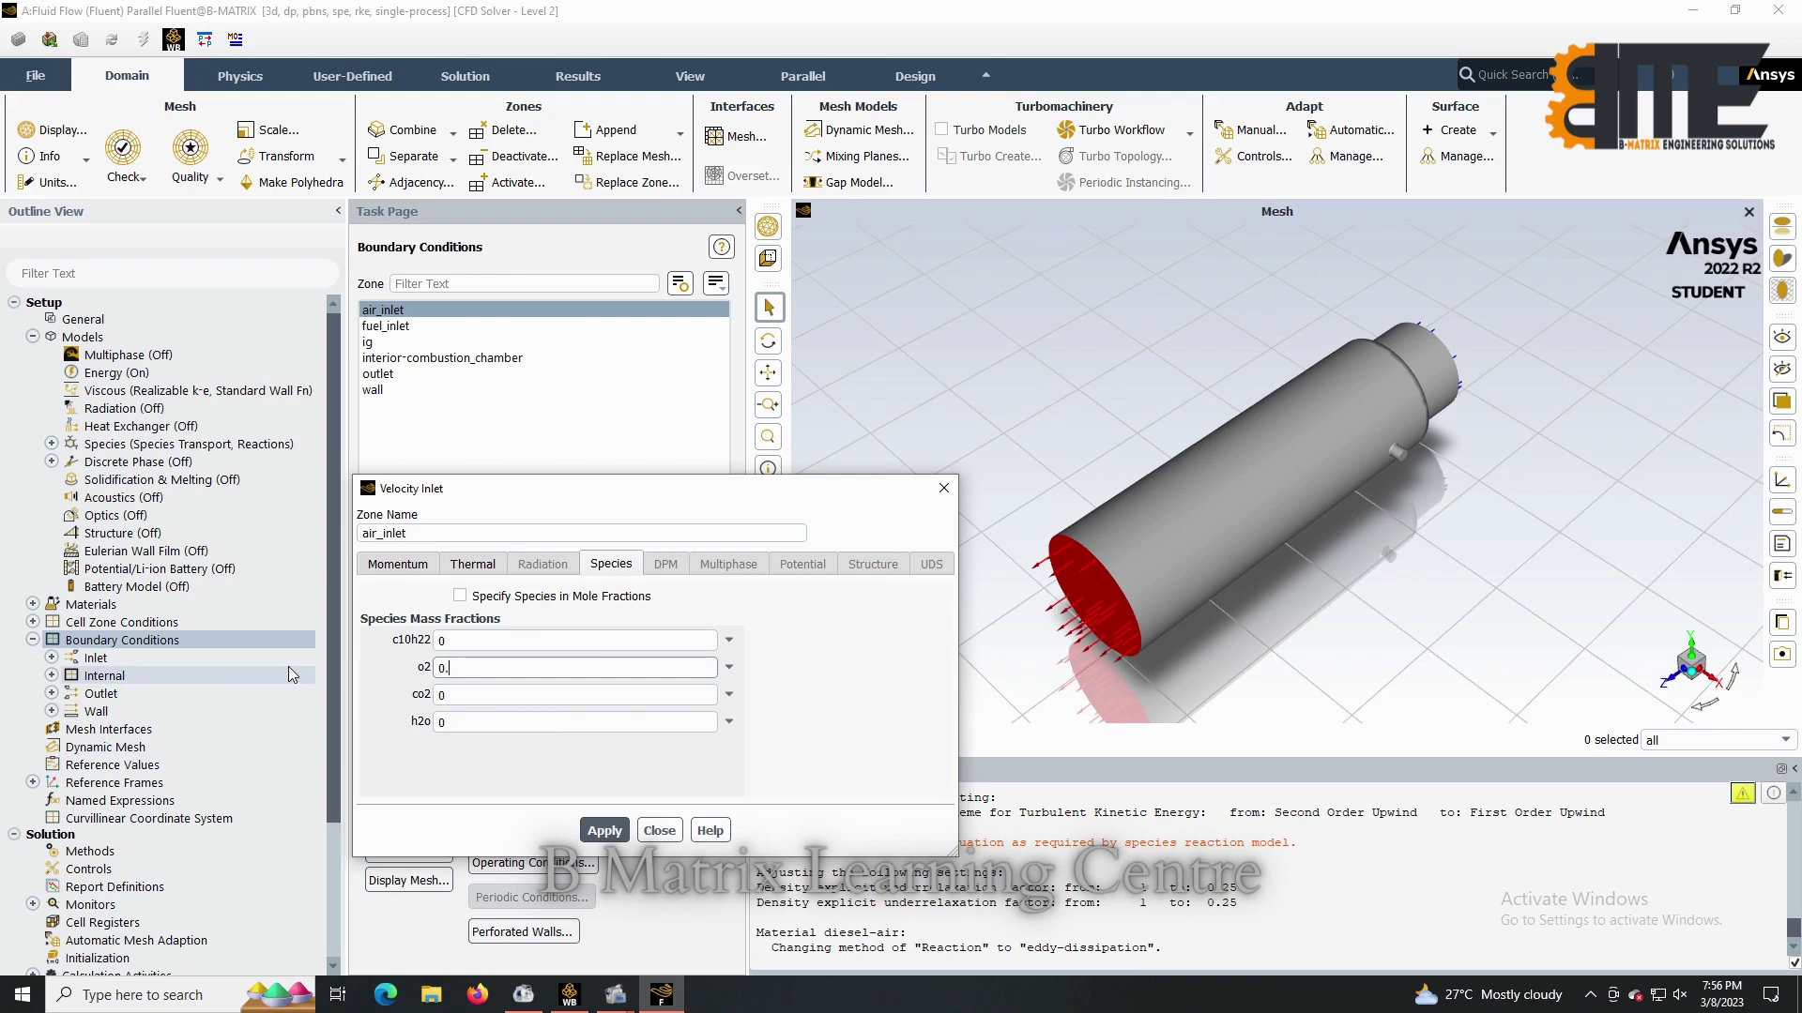
text(27)
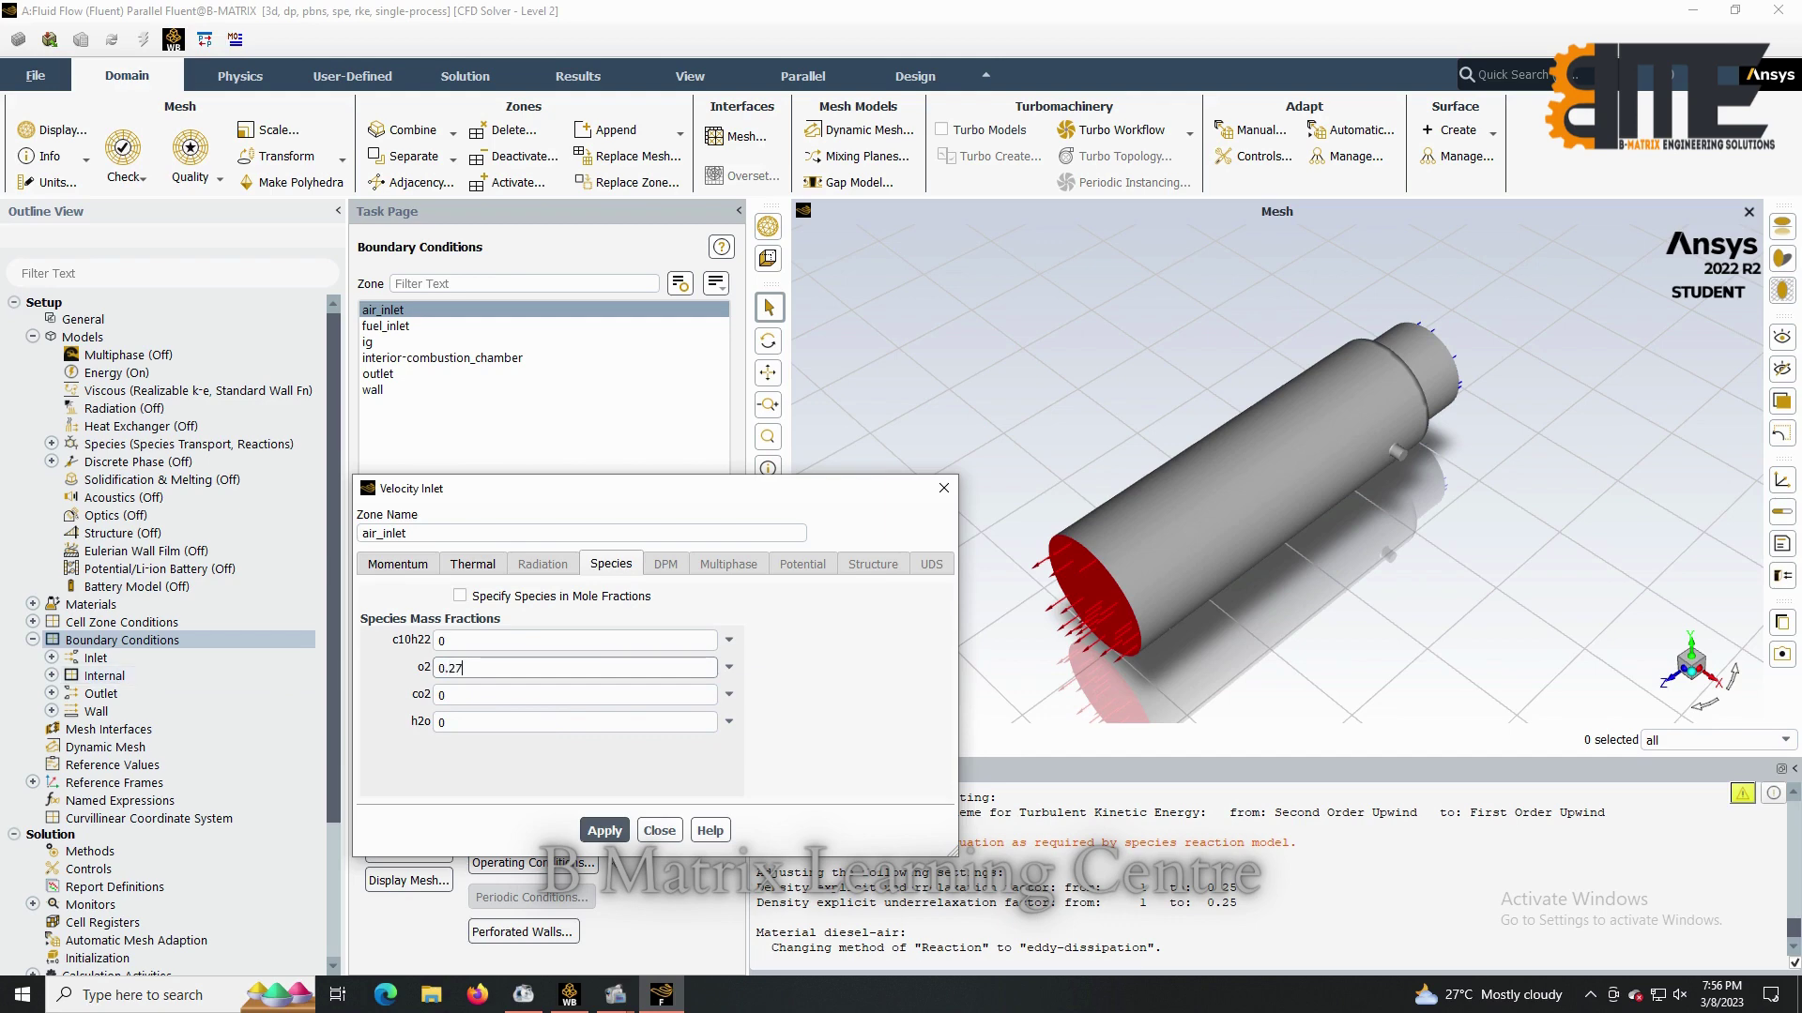
click(618, 832)
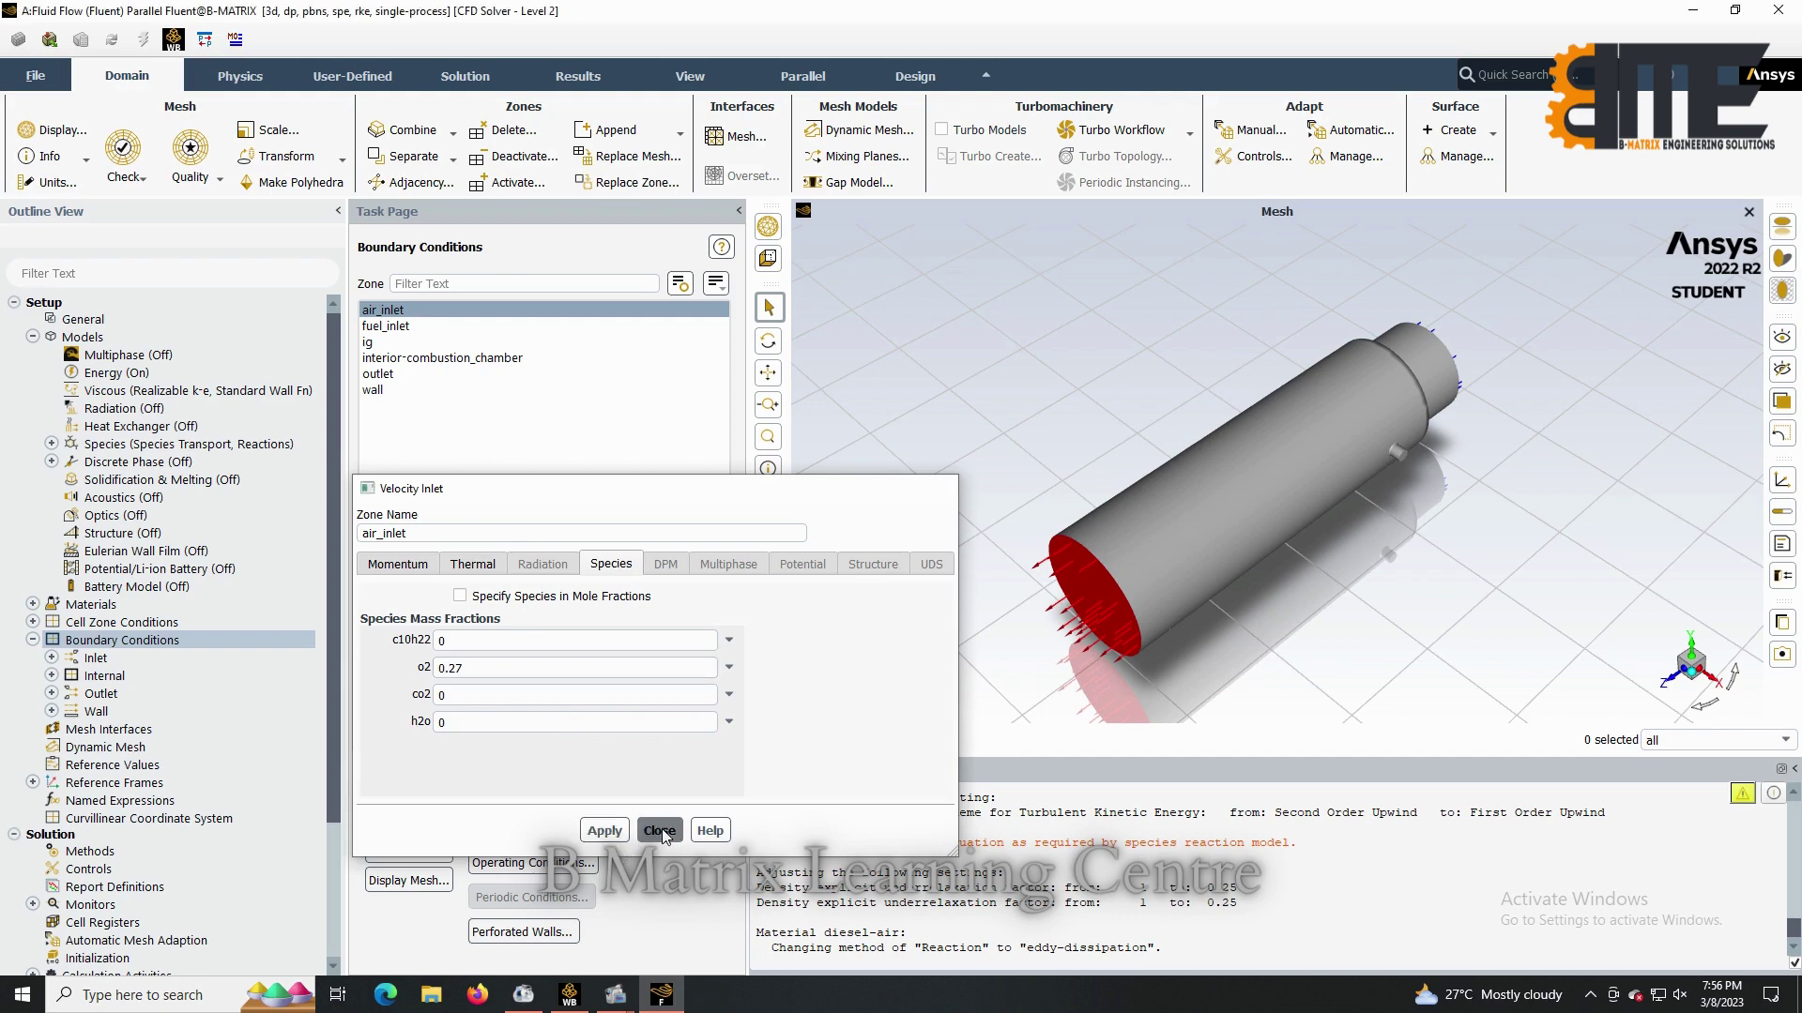
click(660, 831)
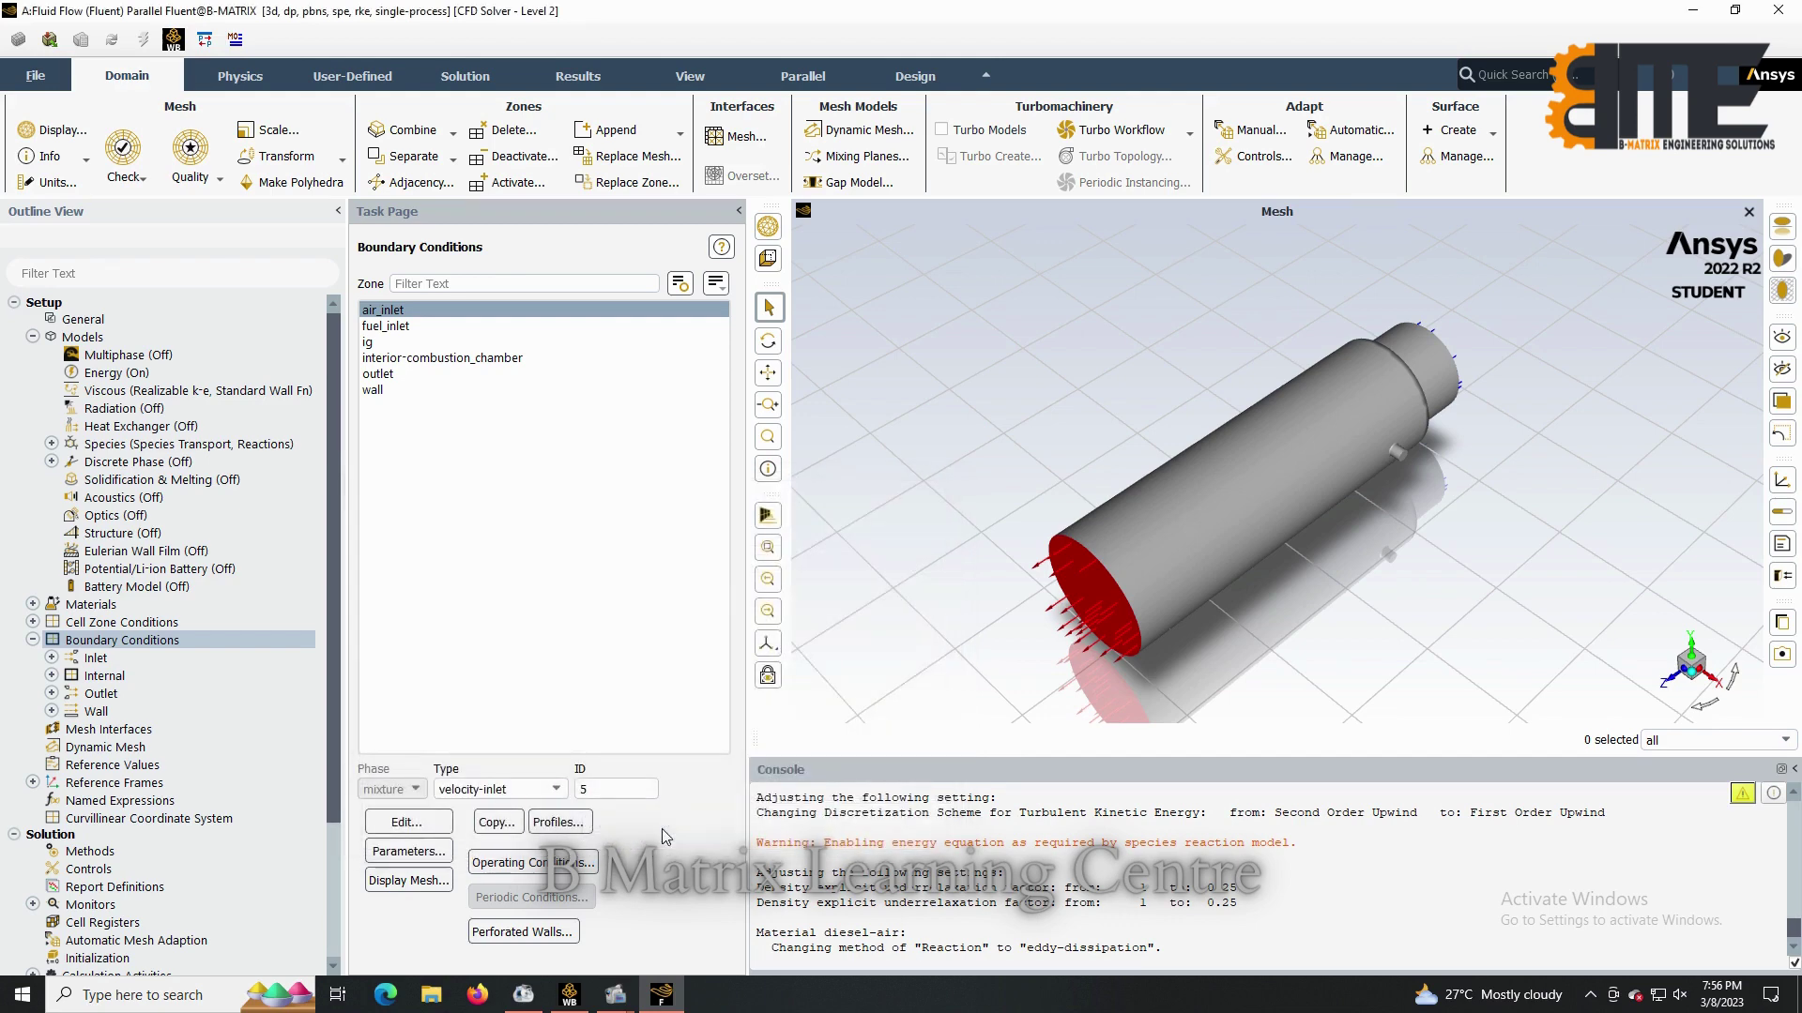
Give the fuel_inlet boundary a velocity of 5 m/s and Intensity and Hydraulic Diameter turbulence with a 0.07 m hydraulic diameter.
click(388, 325)
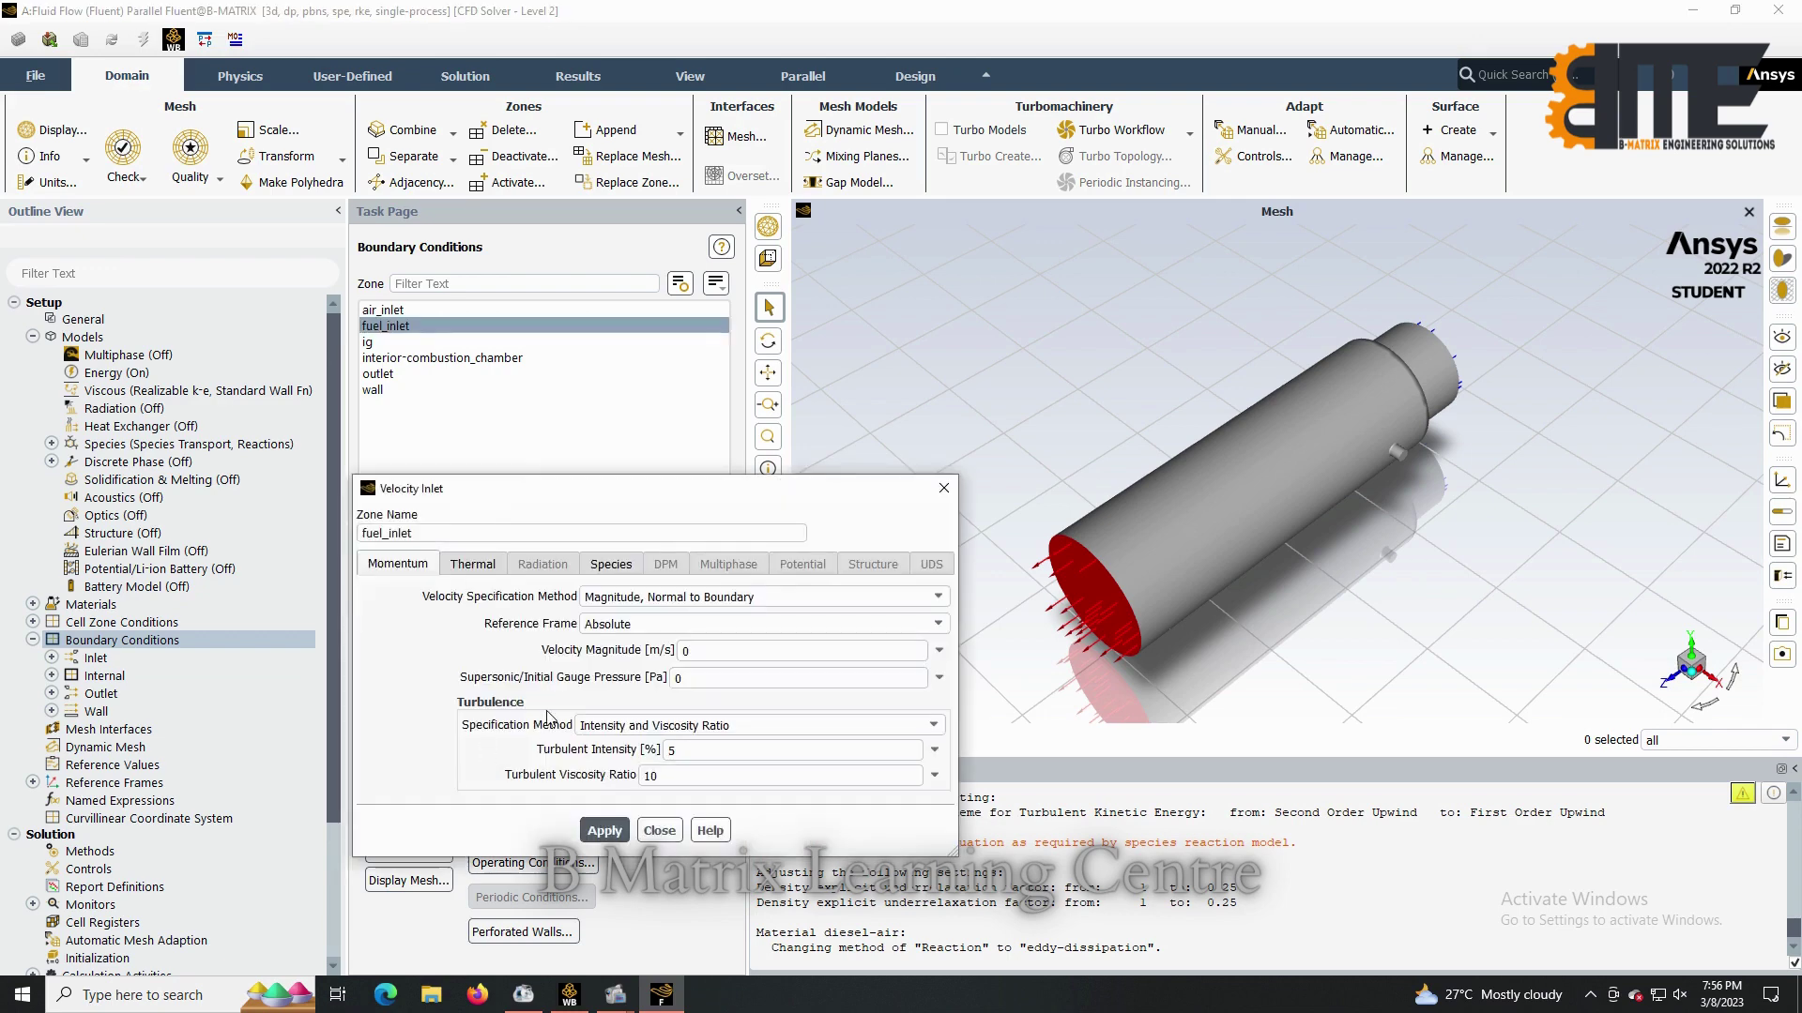
drag(687, 649, 654, 651)
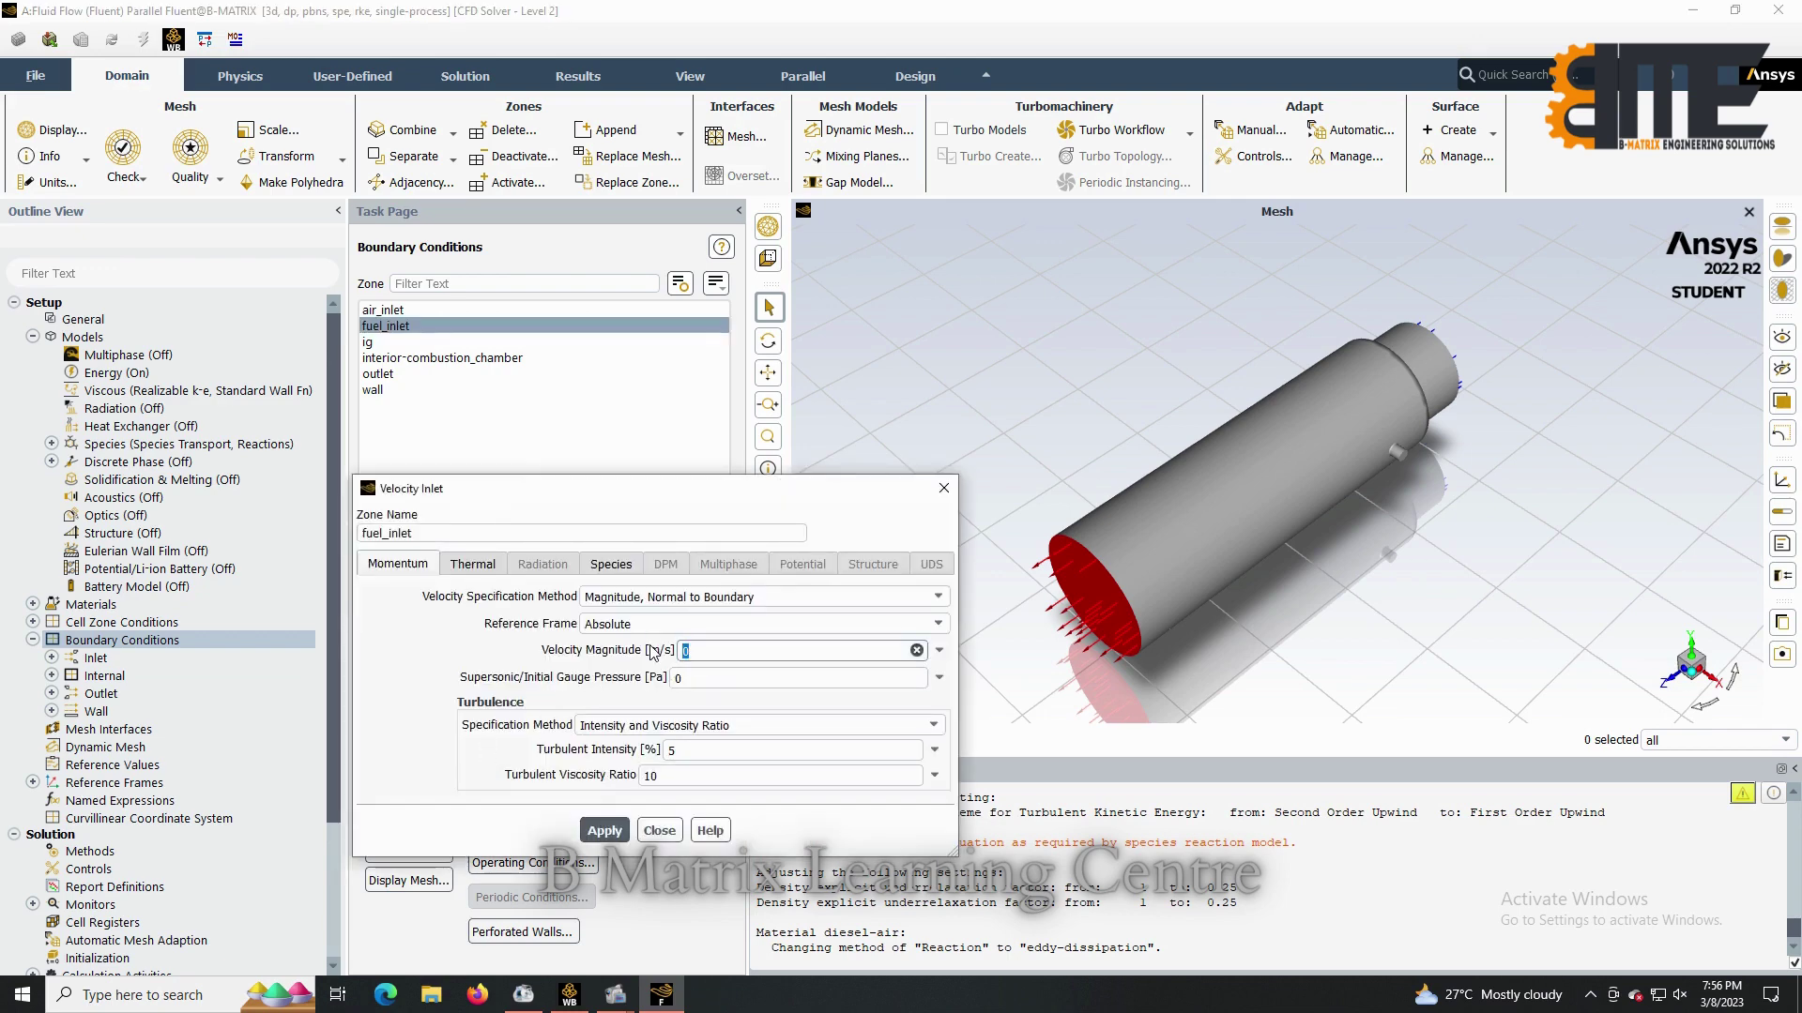
text(5)
click(714, 725)
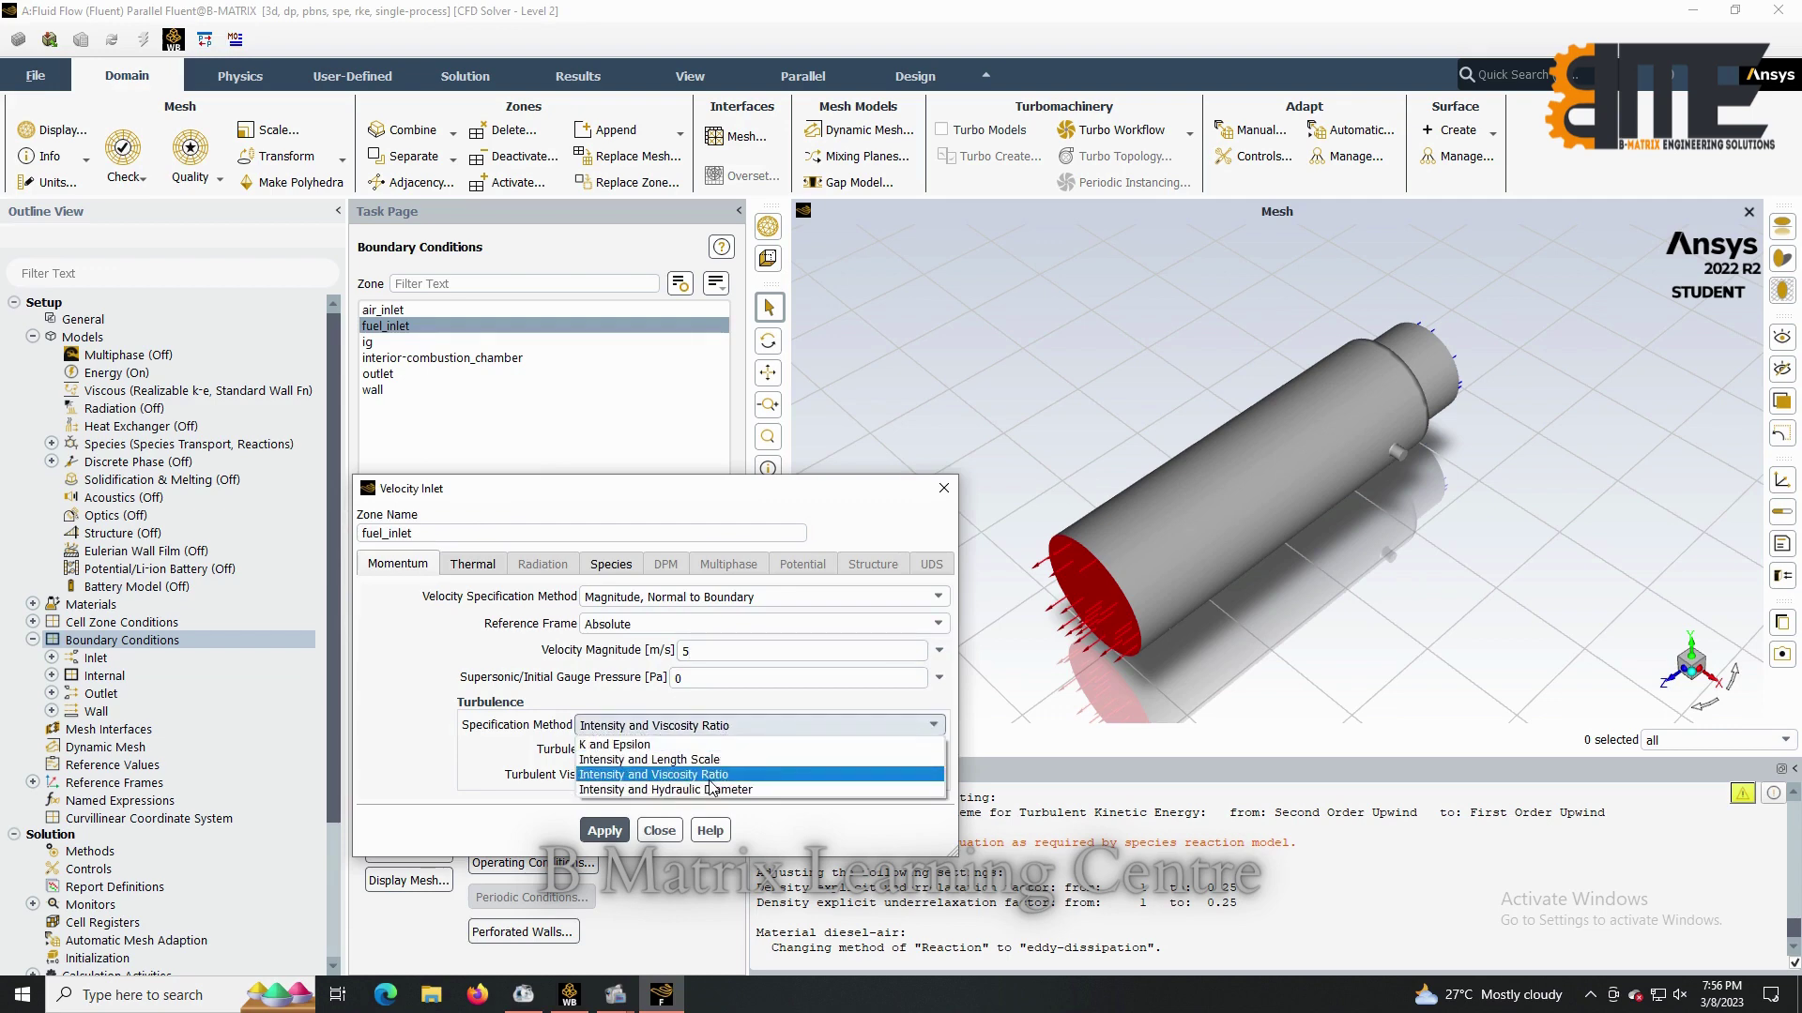
click(706, 789)
drag(692, 777, 574, 777)
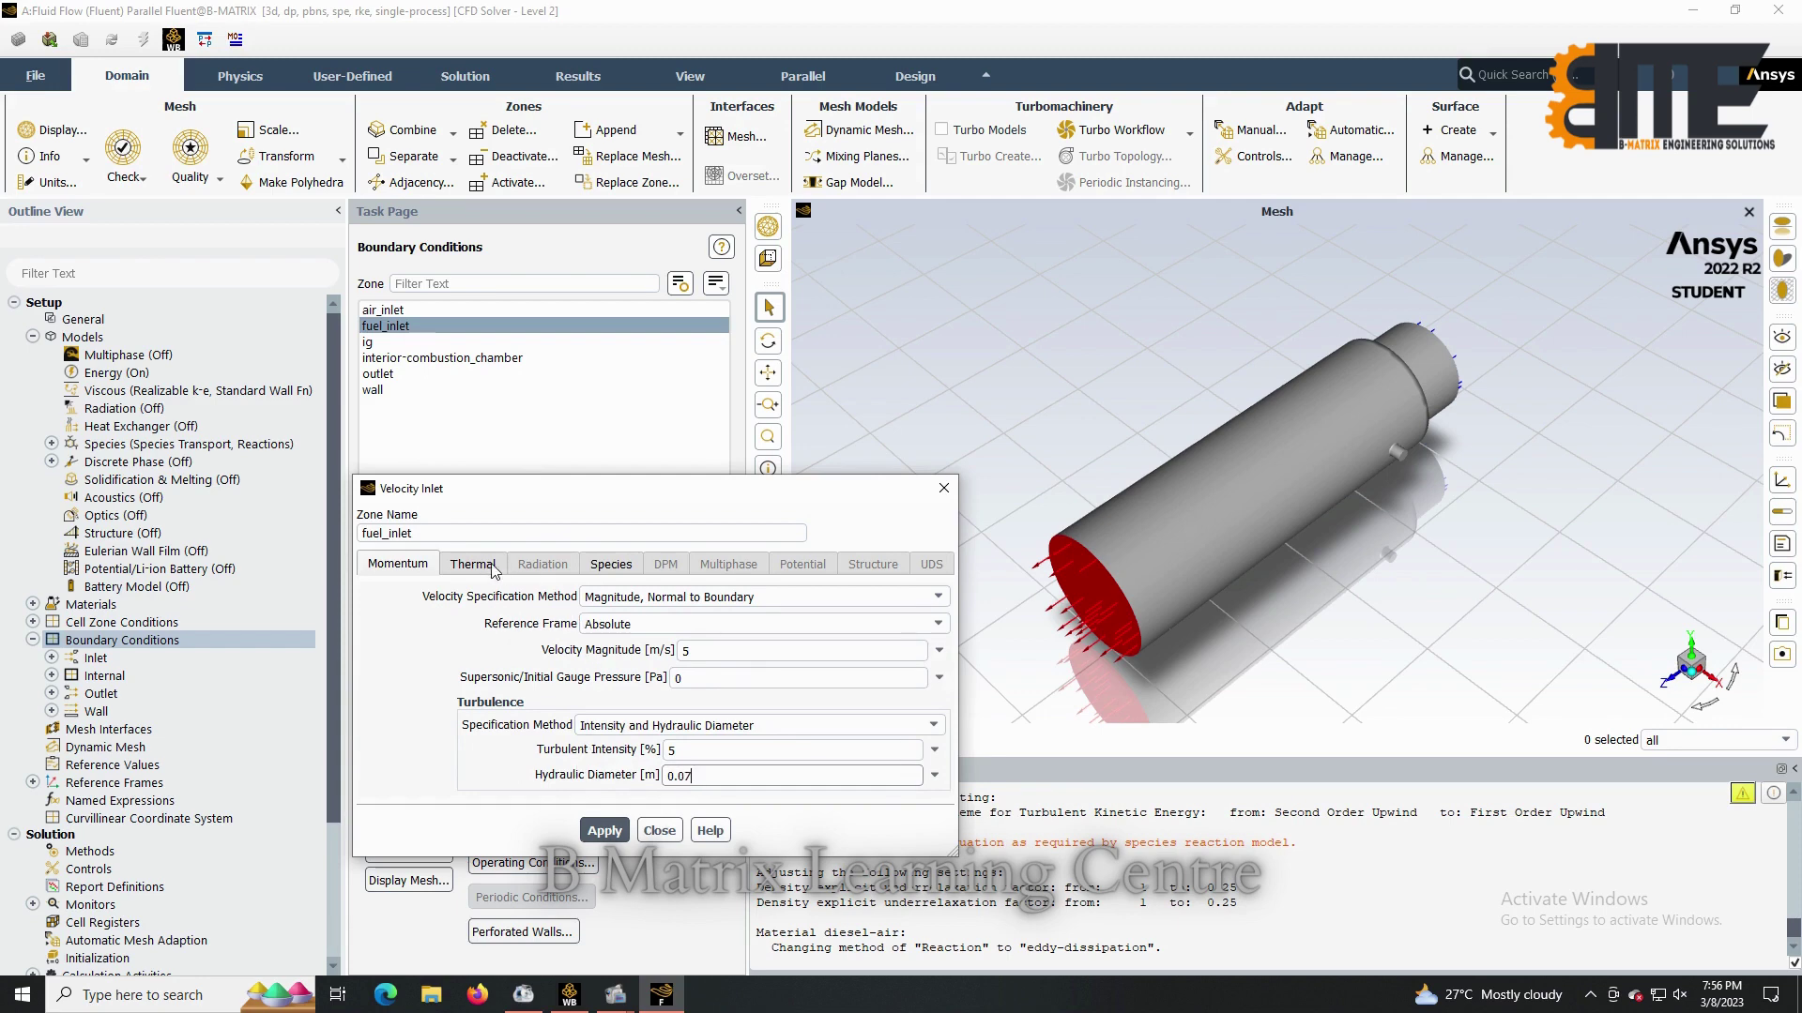
Set the c10h22 species mass fraction at fuel_inlet to 1 and apply the boundary settings.
click(619, 566)
click(493, 639)
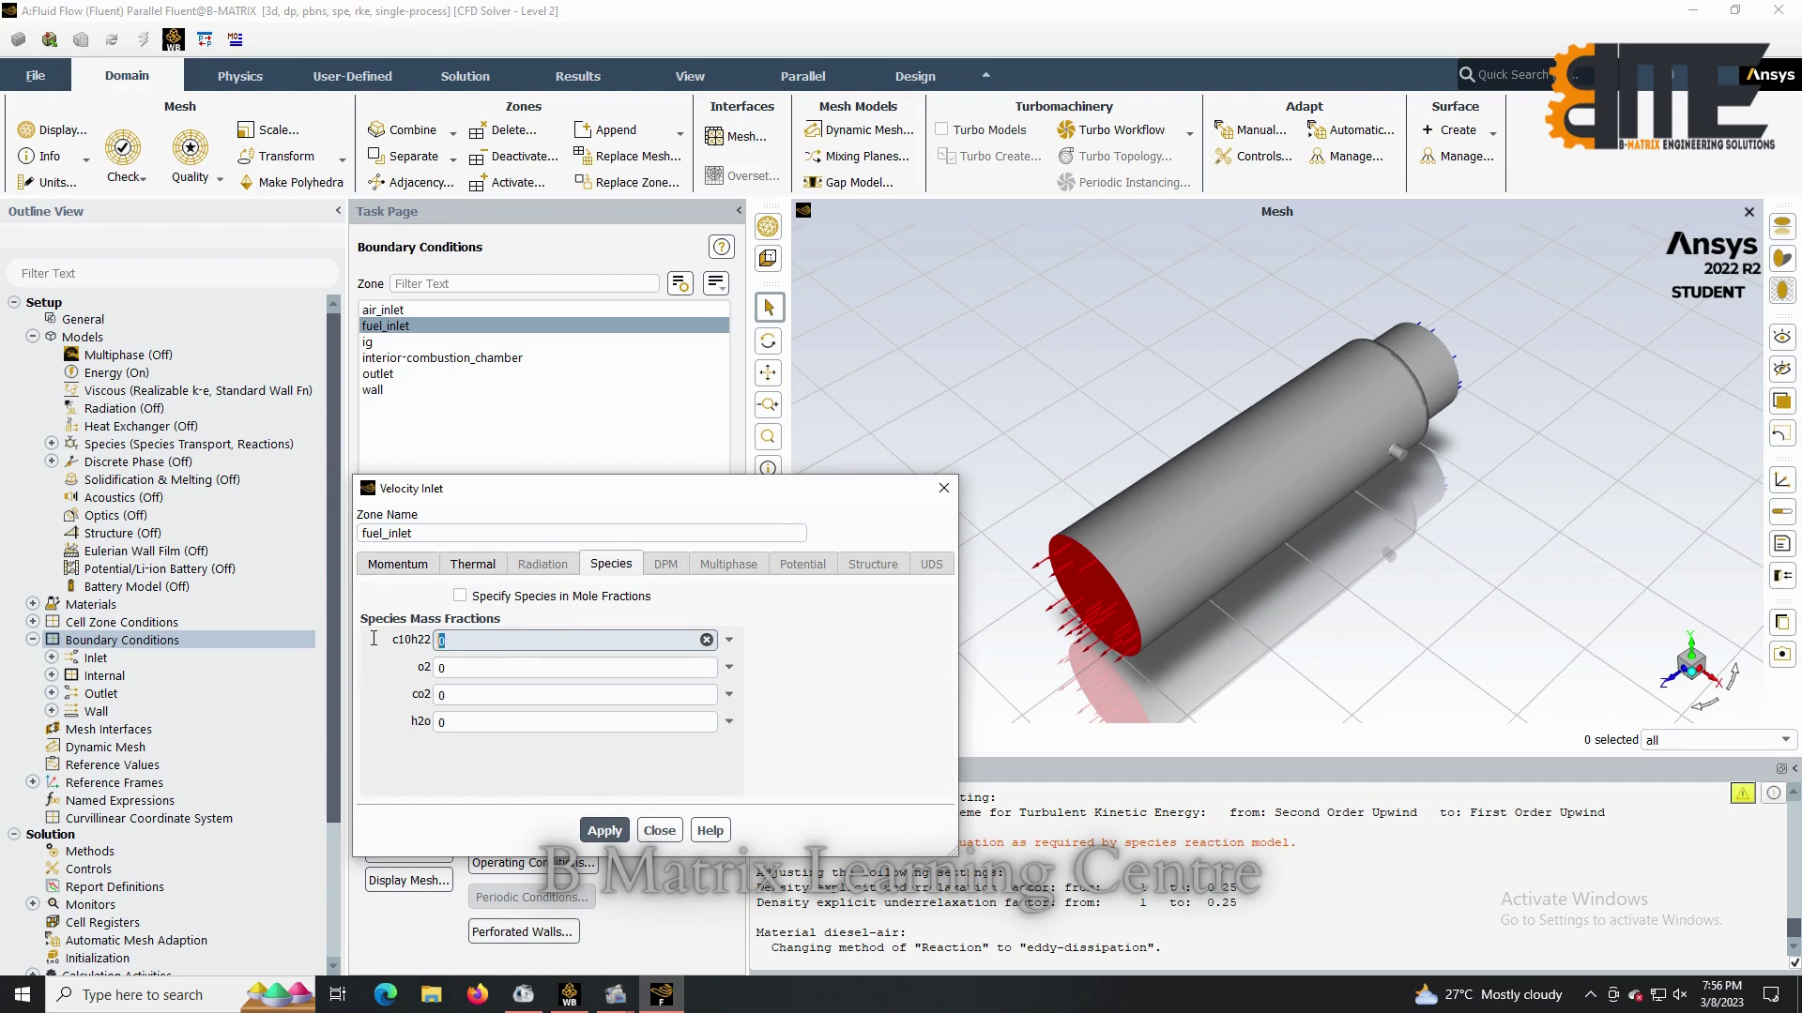
text(1)
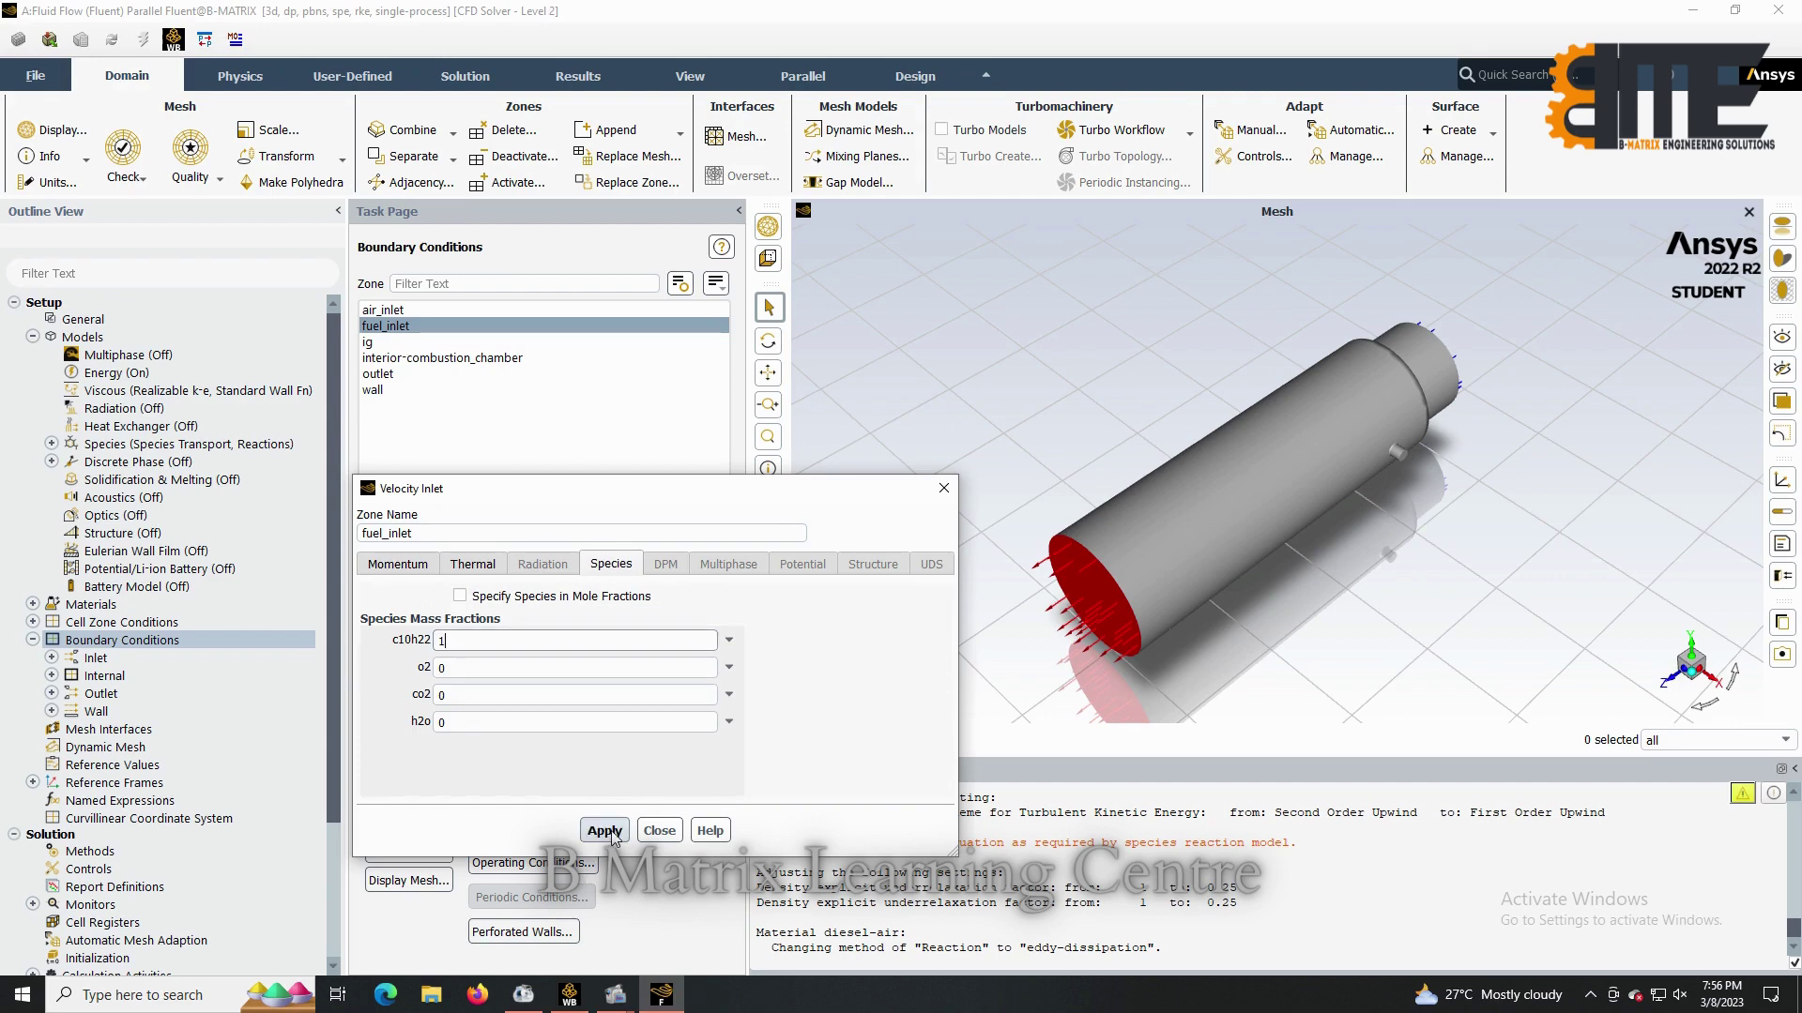
click(606, 832)
click(659, 831)
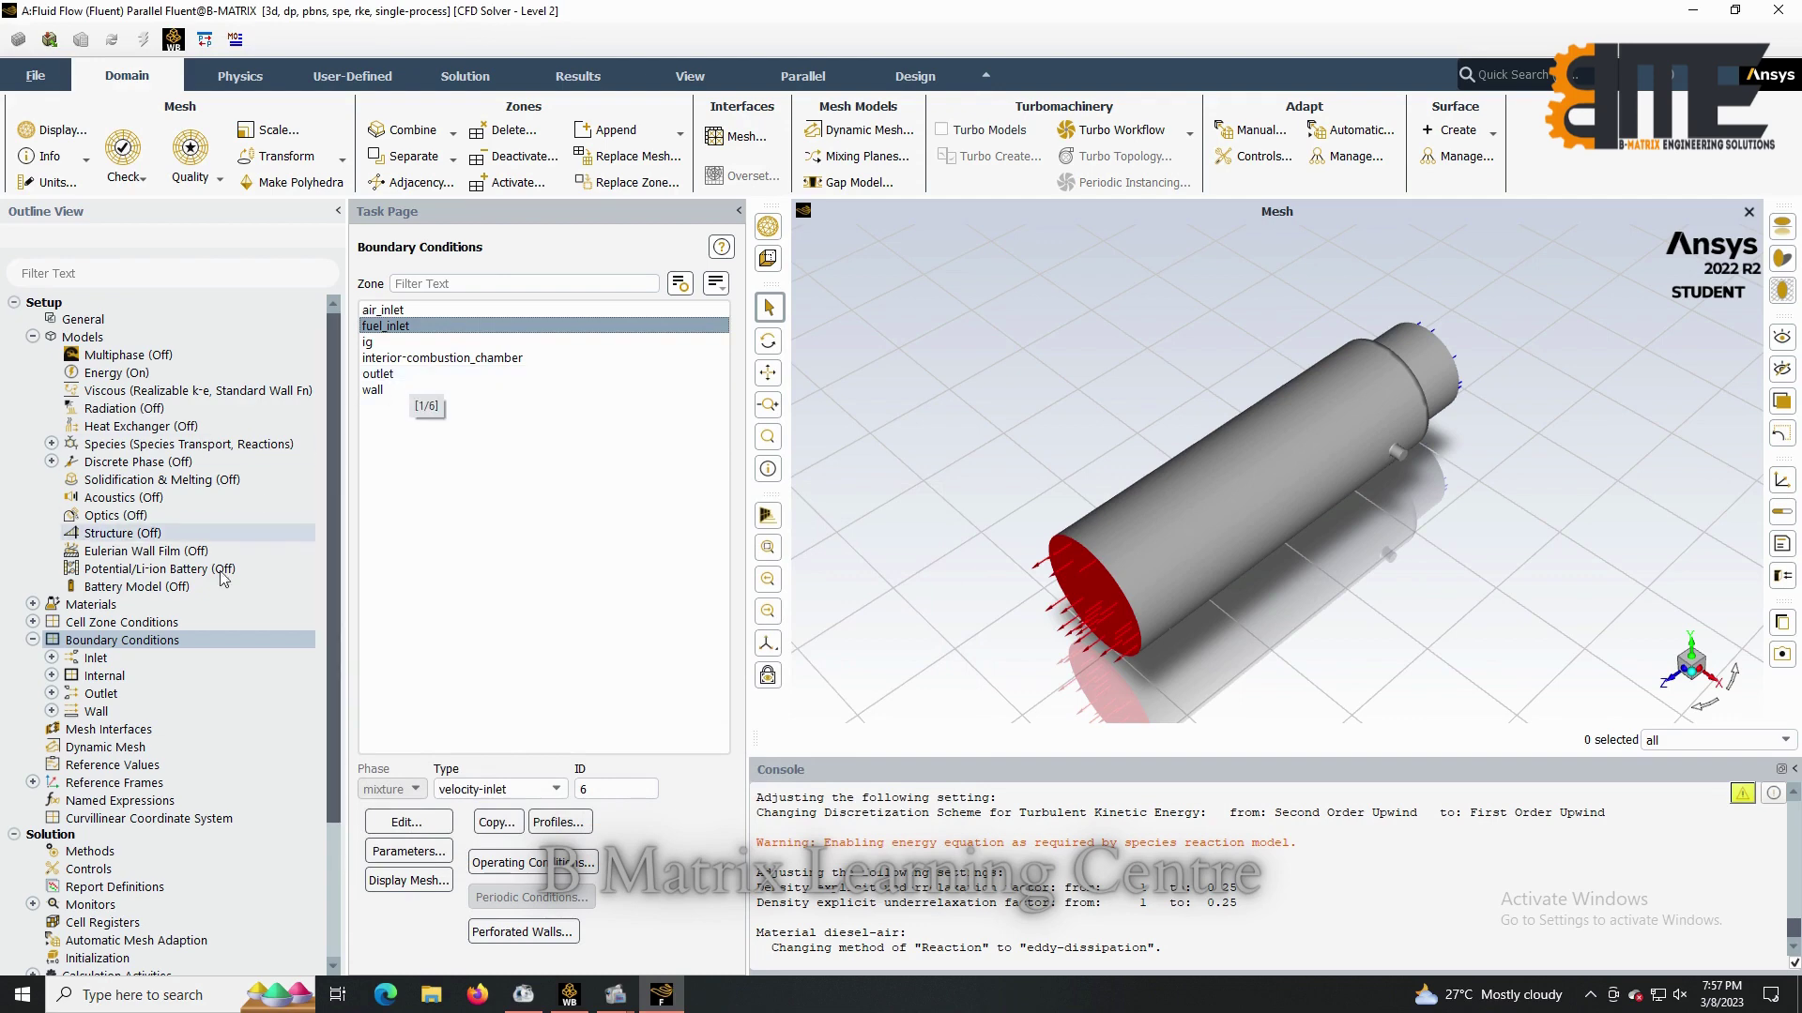
In the solution methods, choose the SIMPLE scheme with Standard pressure and First Order Upwind momentum discretization.
click(136, 849)
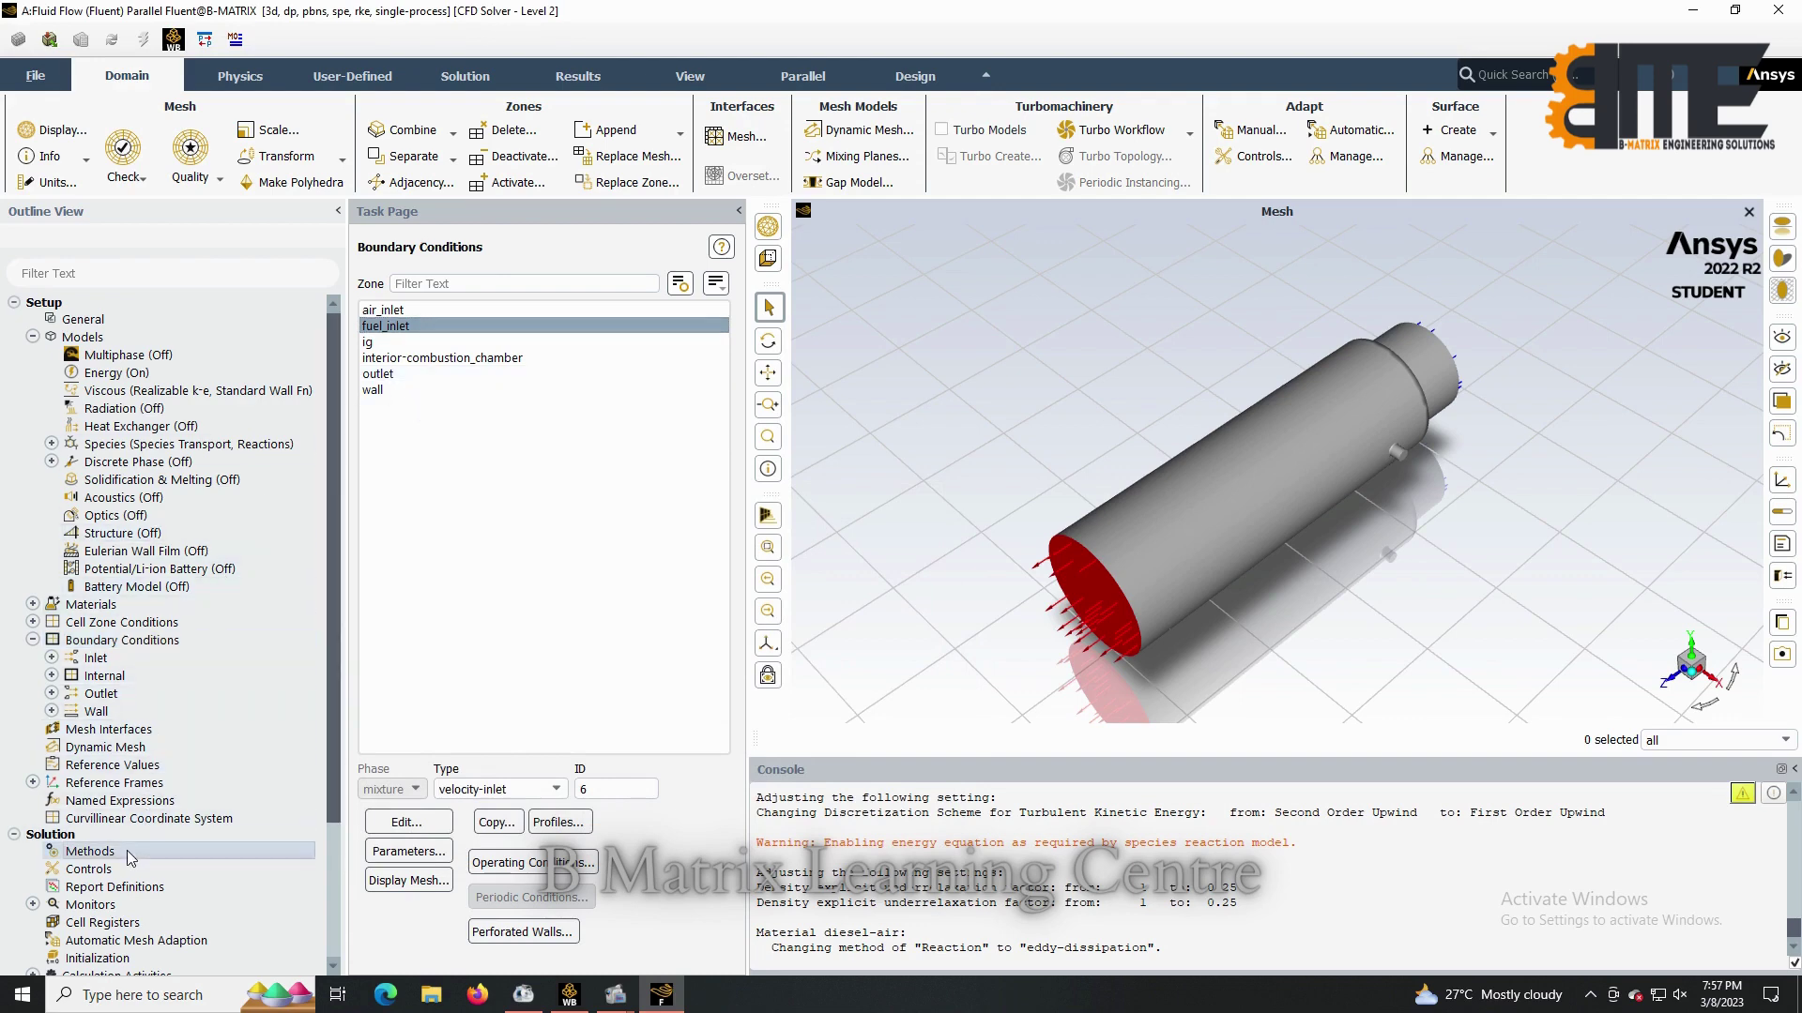
click(509, 312)
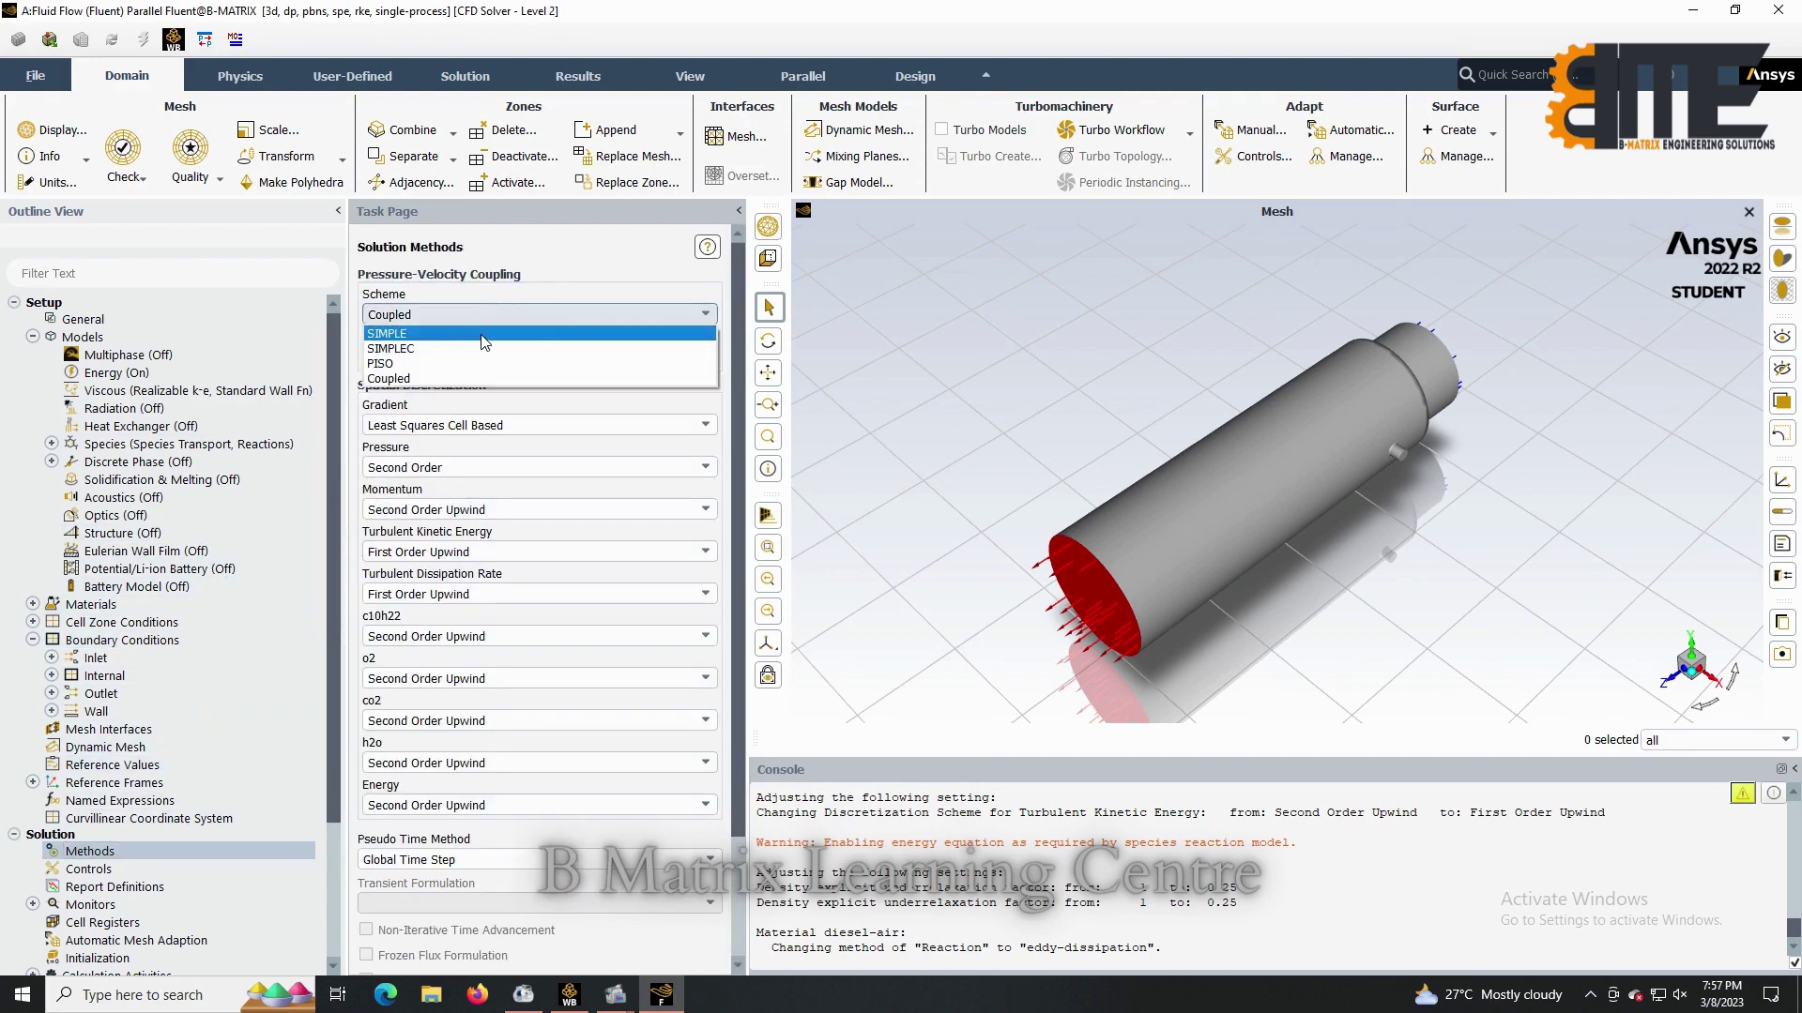
click(481, 334)
click(498, 467)
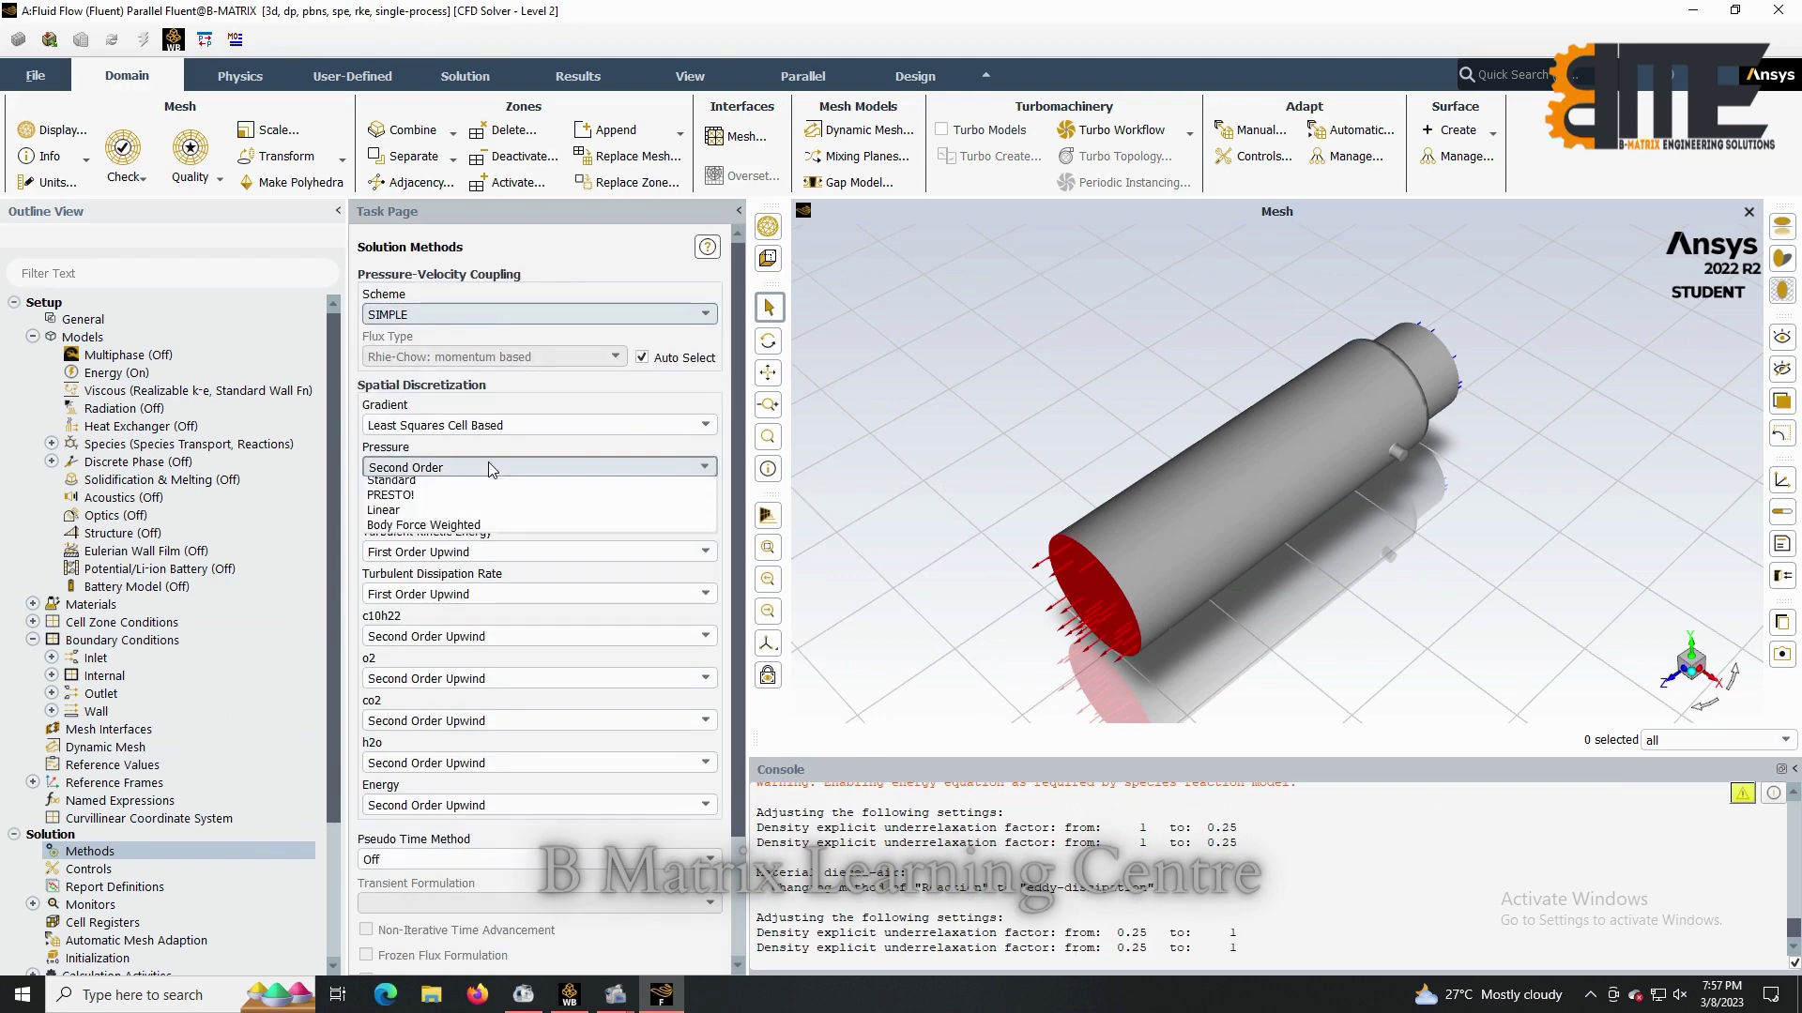
click(460, 499)
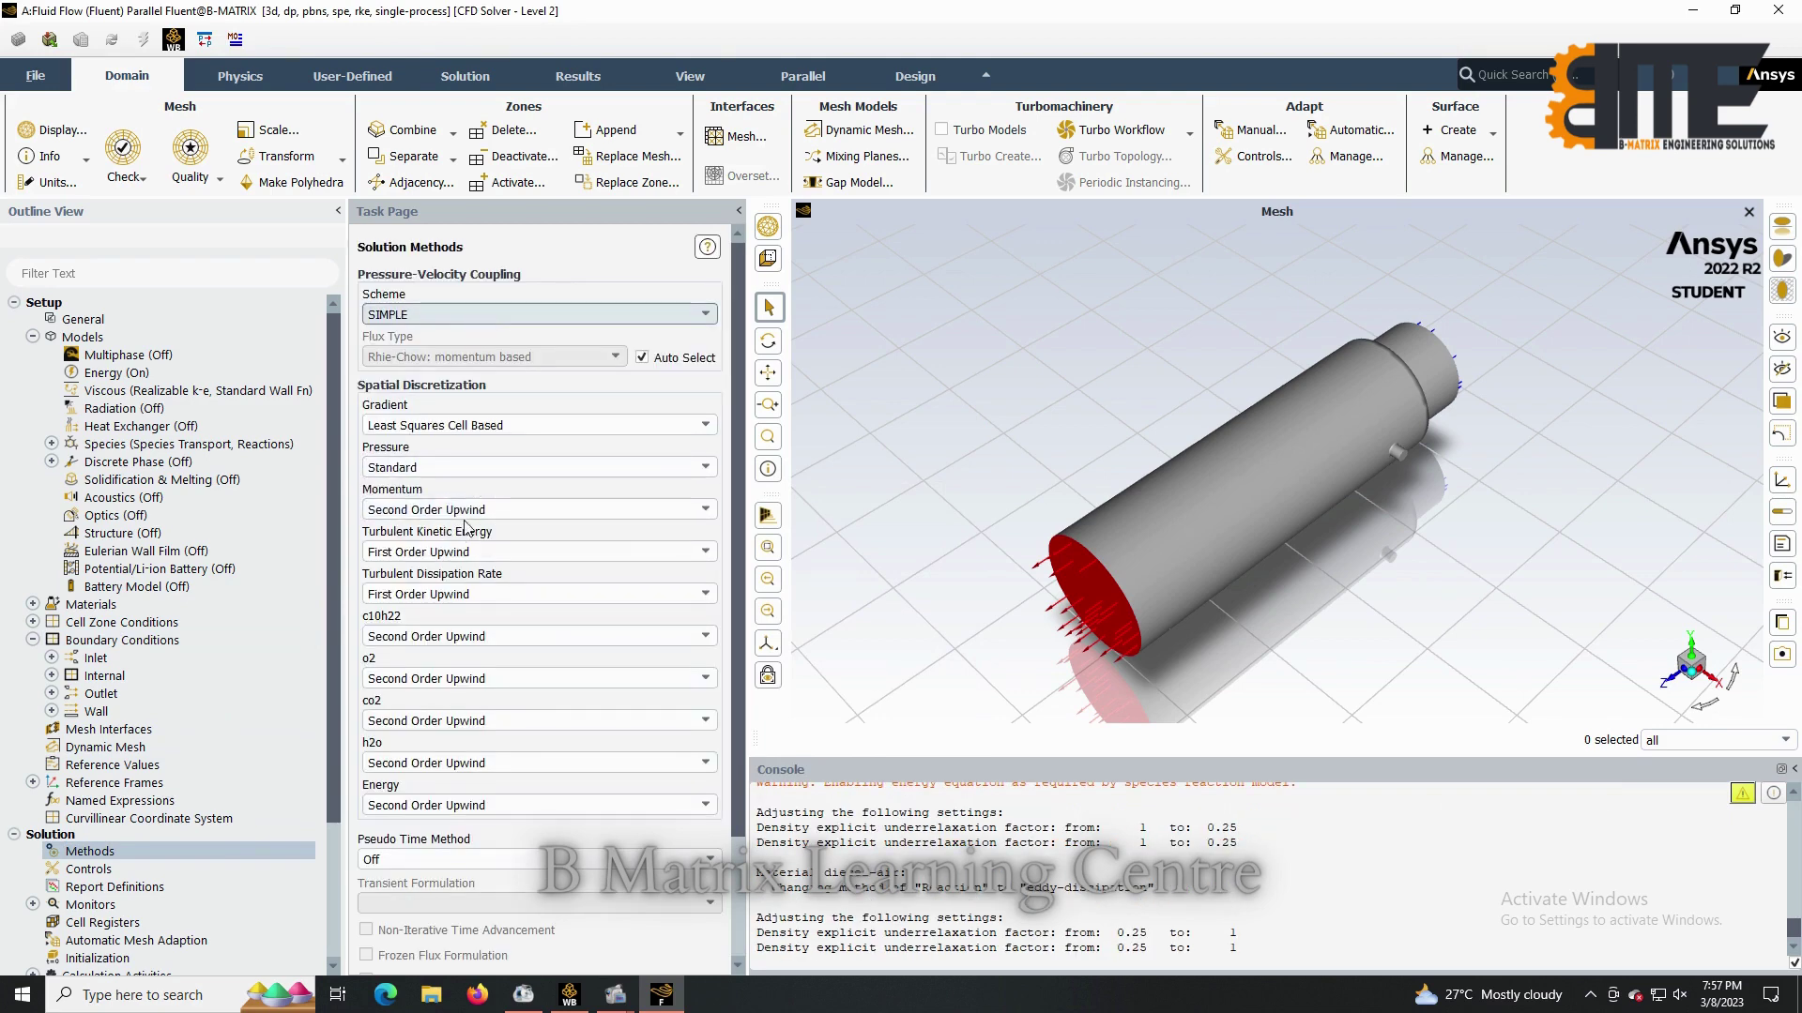
click(460, 510)
click(454, 533)
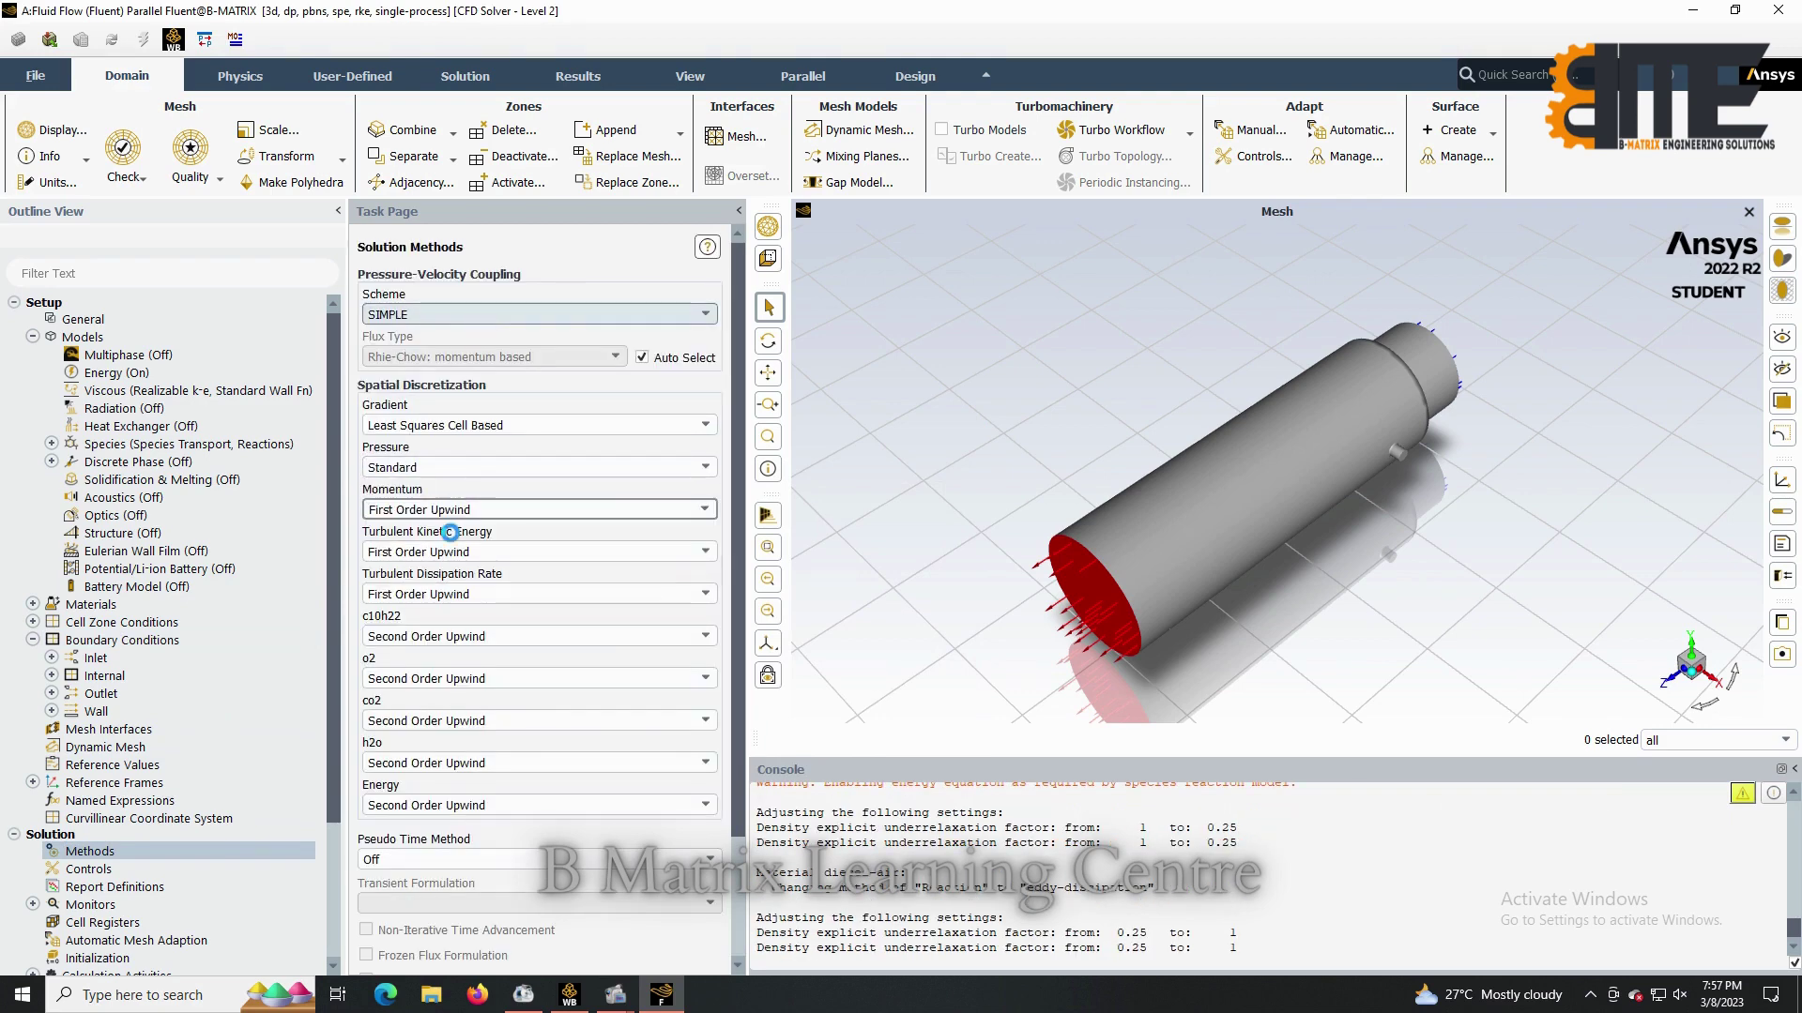
Set the spatial discretization of c10h22, o2 and co2 to First Order Upwind.
click(441, 678)
click(443, 704)
click(485, 638)
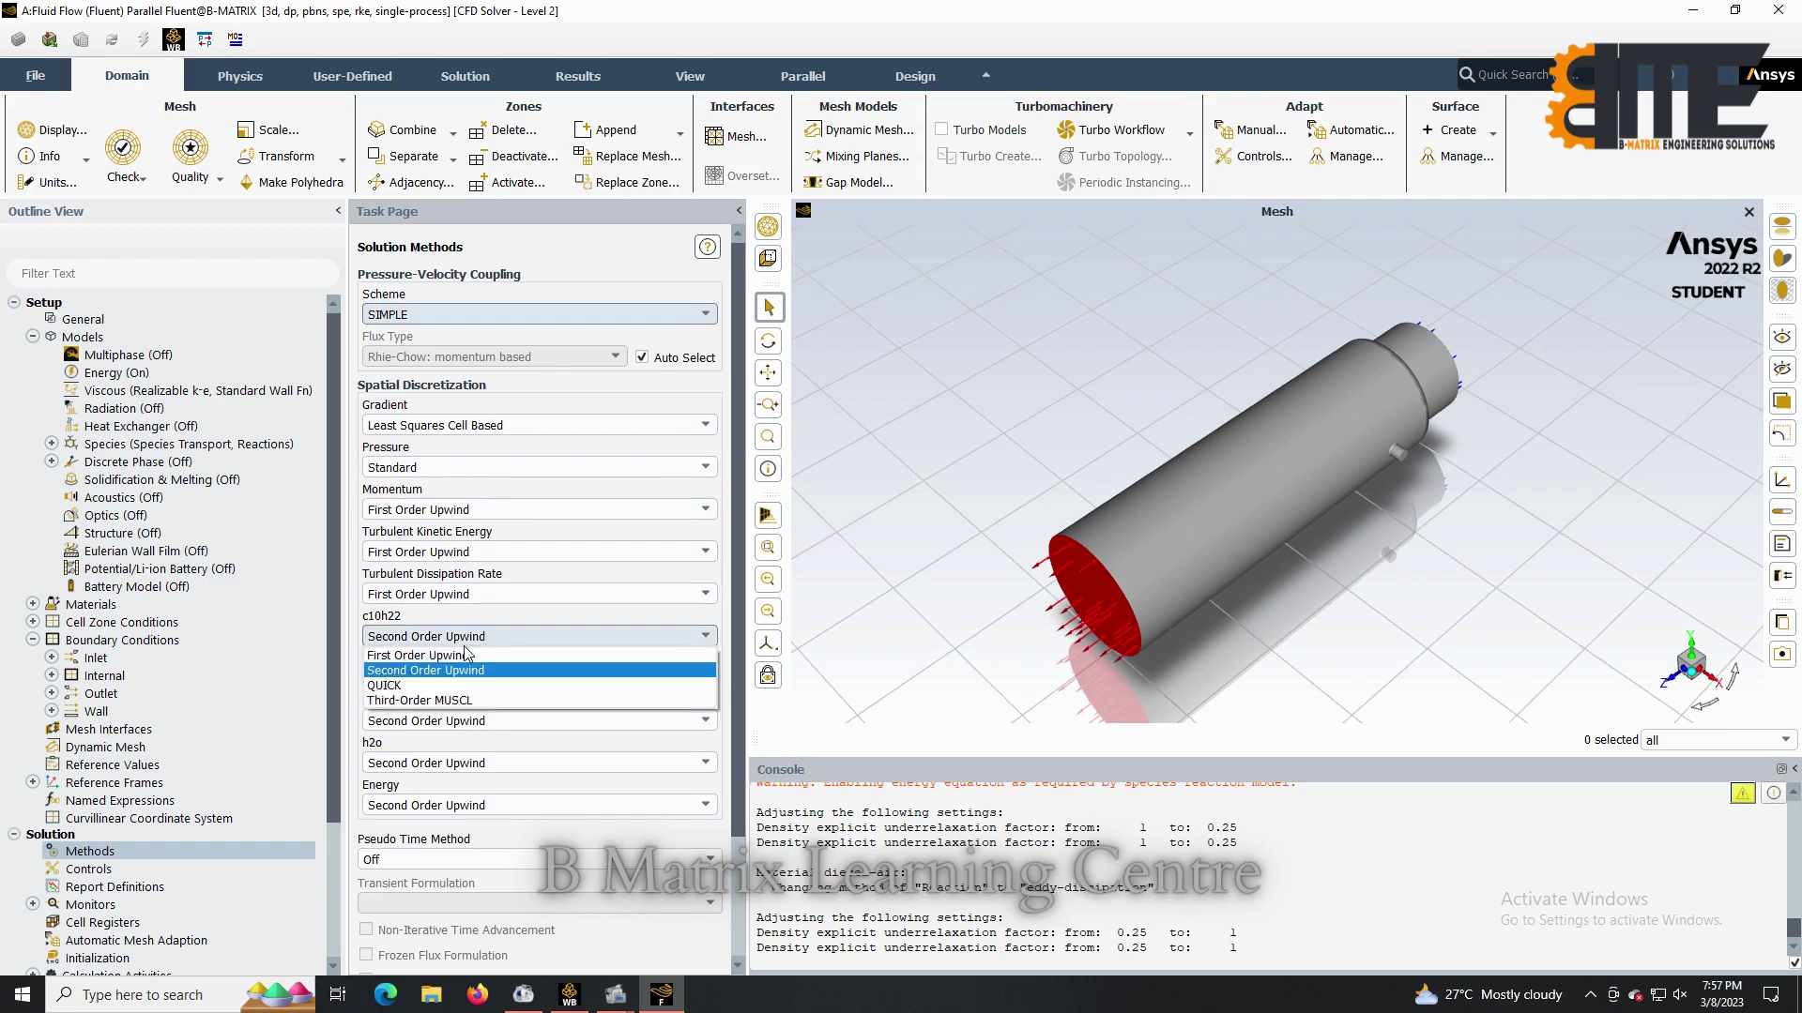
click(458, 660)
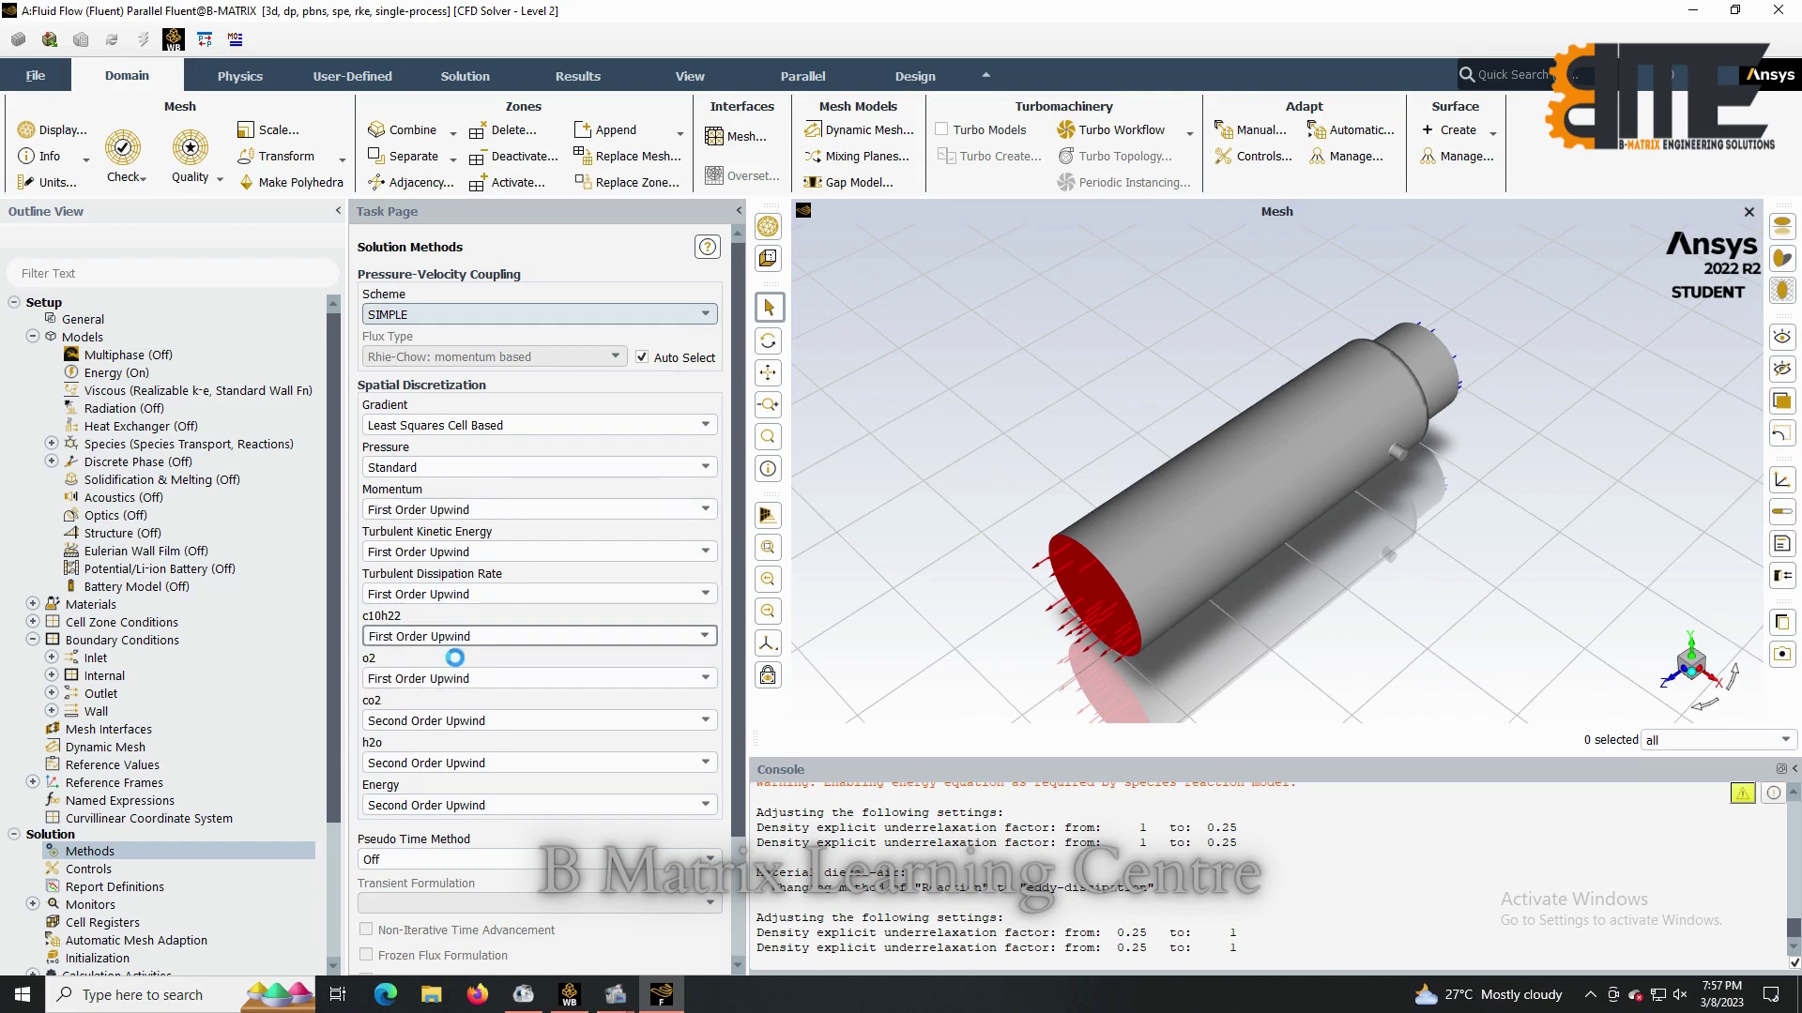
click(474, 722)
click(483, 743)
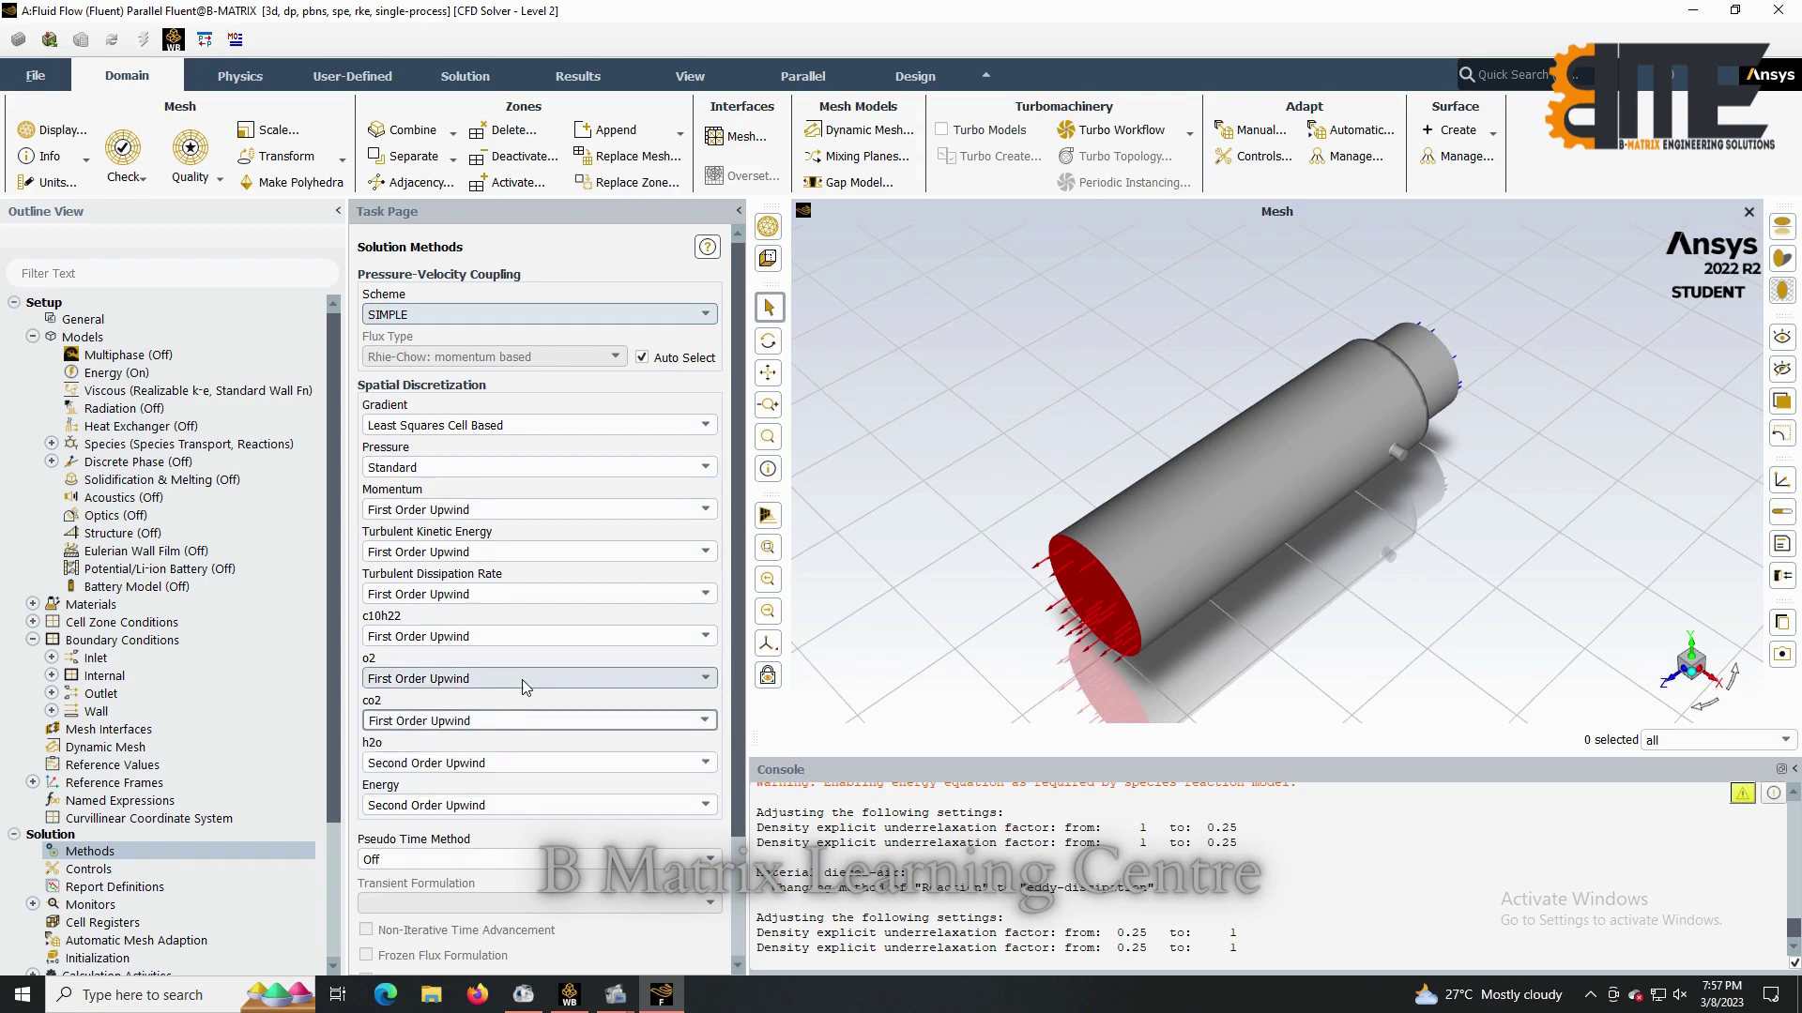
click(498, 679)
click(488, 697)
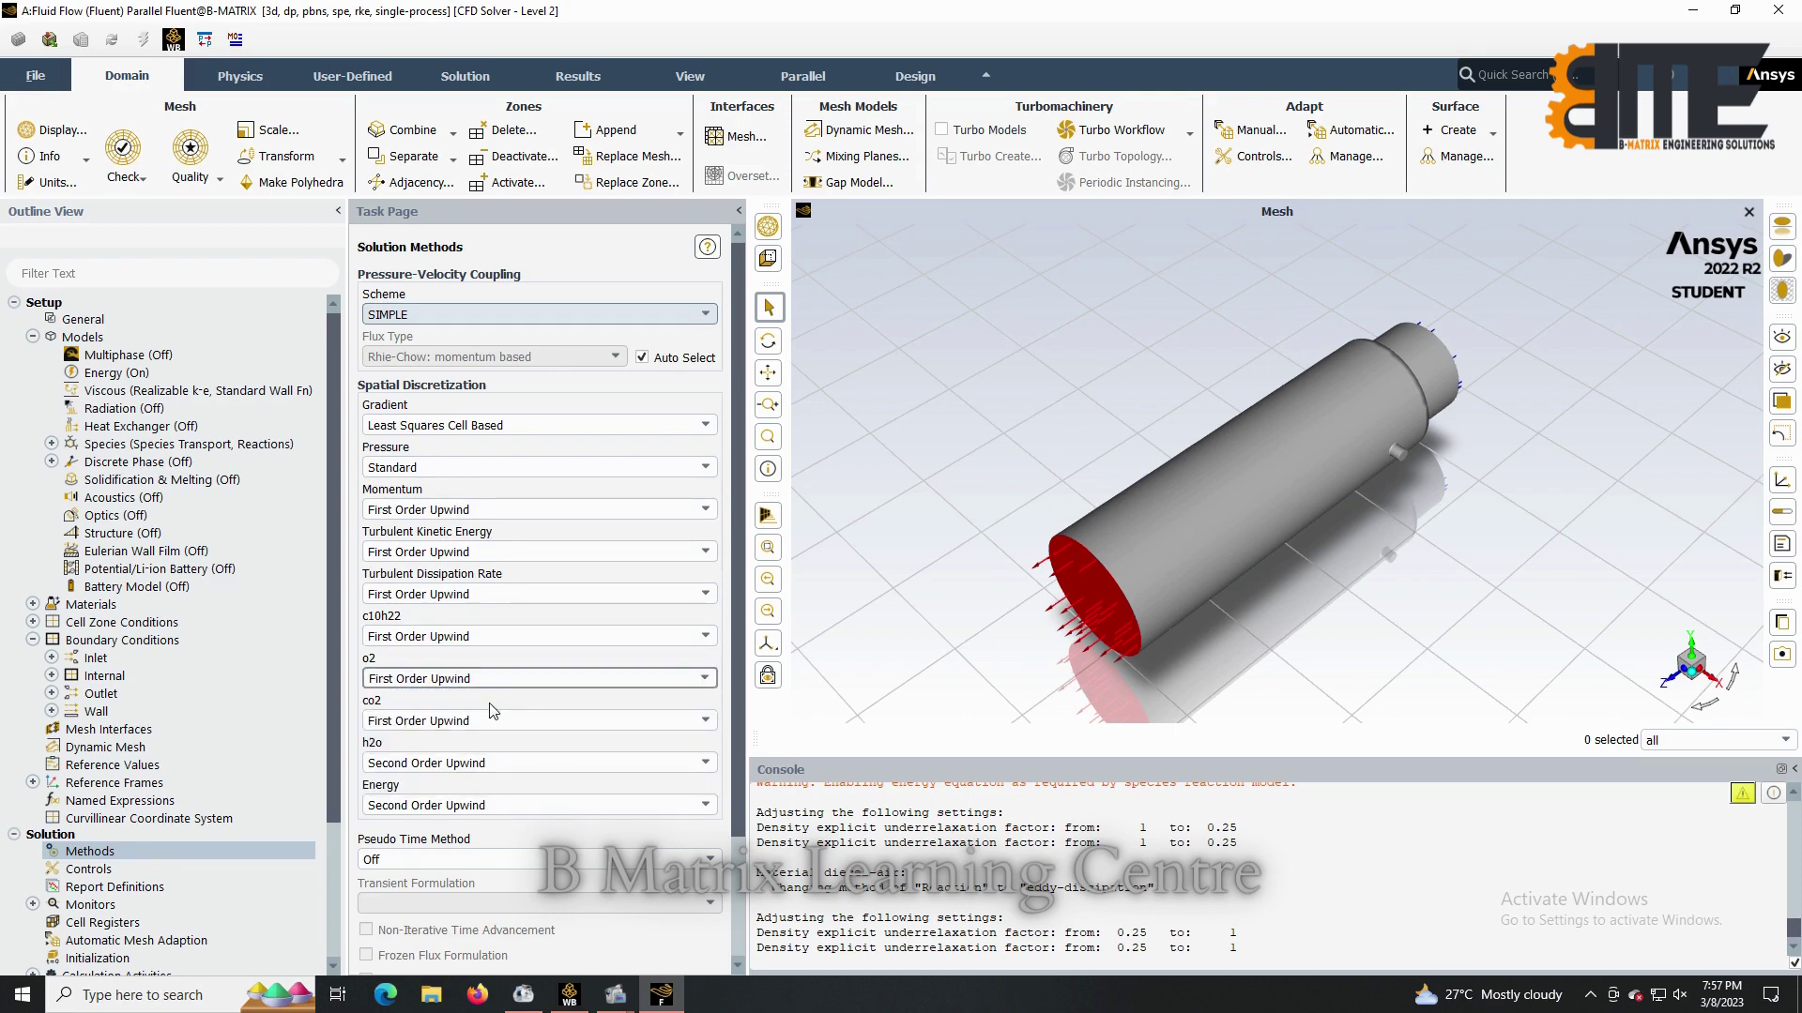
Set the spatial discretization of h2o and energy to First Order Upwind.
click(549, 764)
click(532, 797)
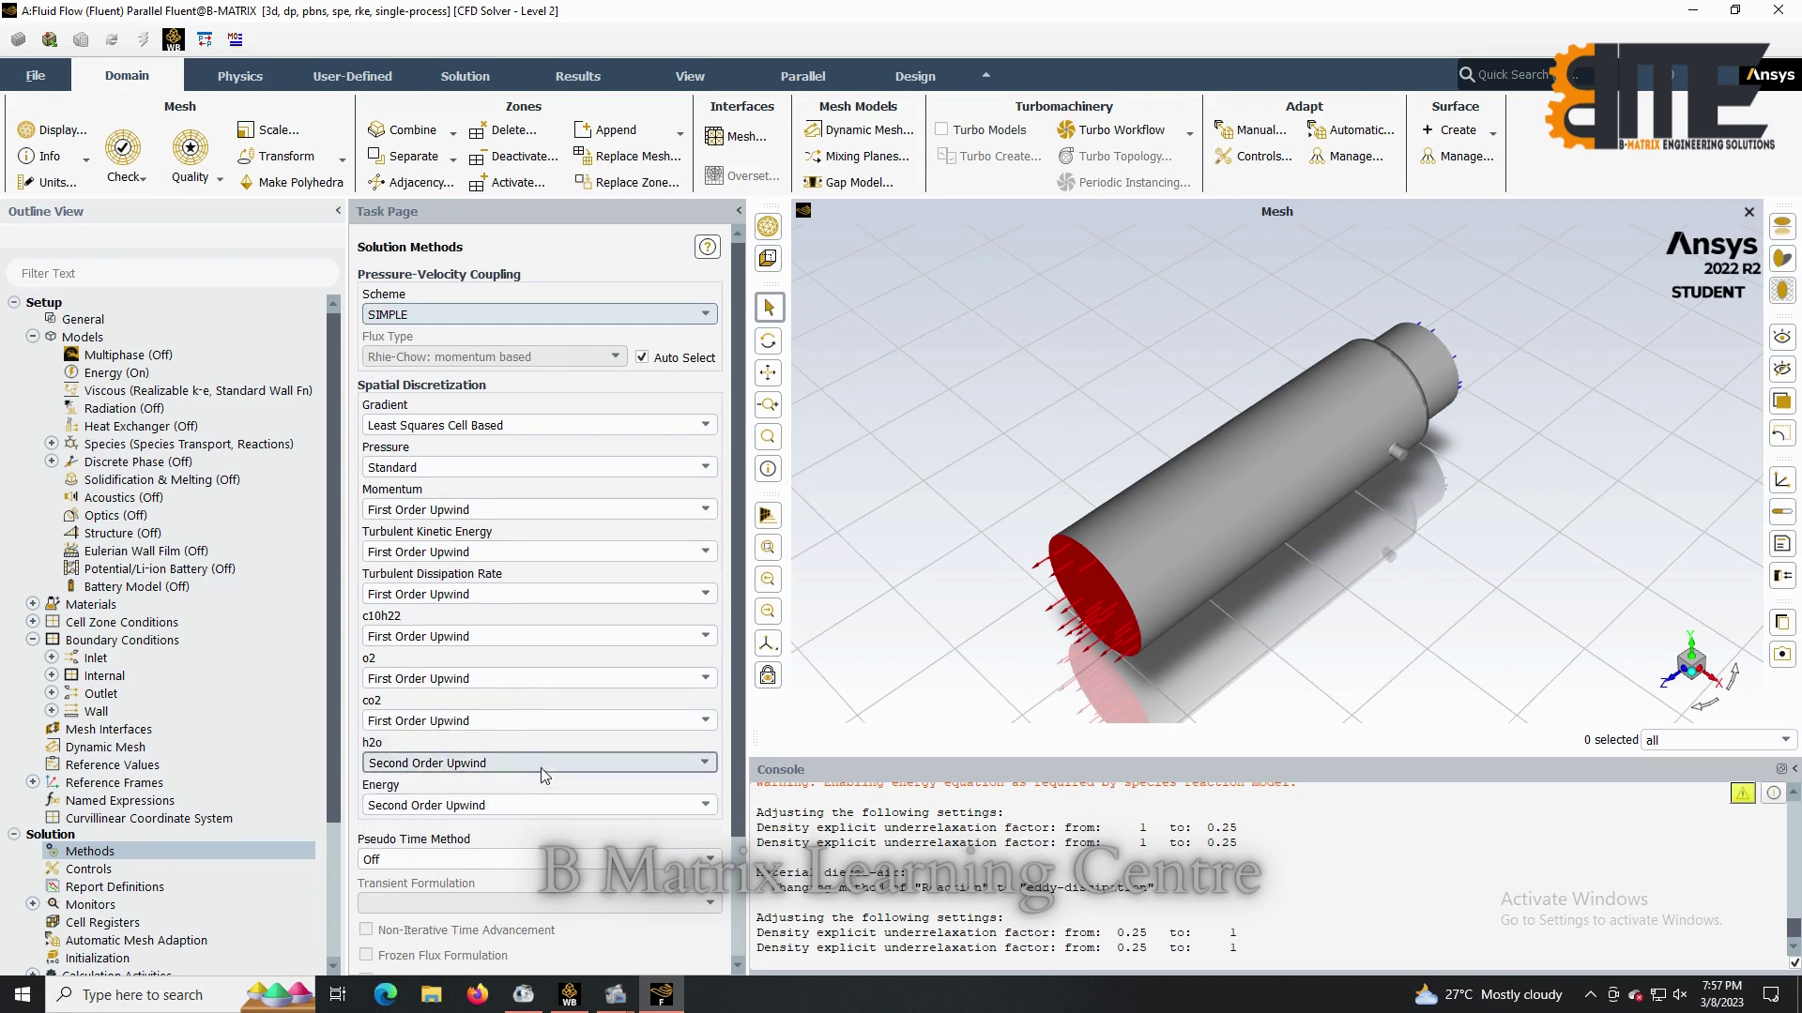
click(544, 763)
click(526, 782)
click(496, 808)
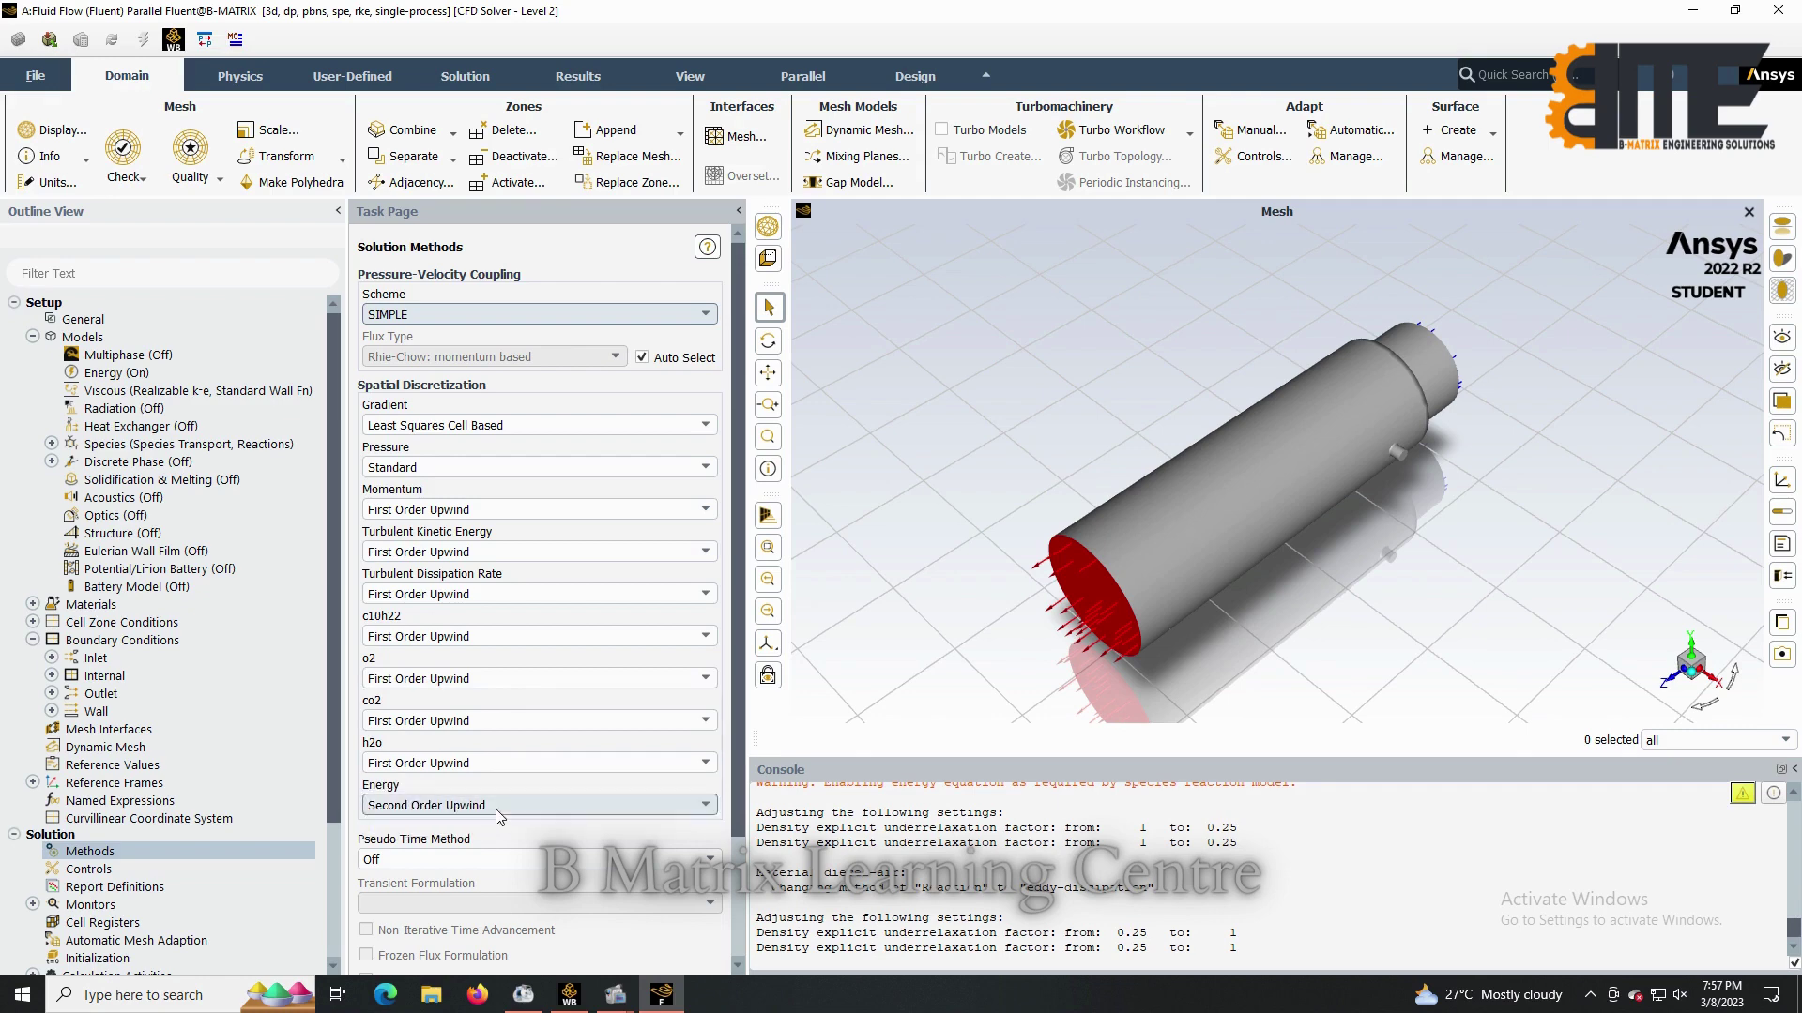
click(498, 824)
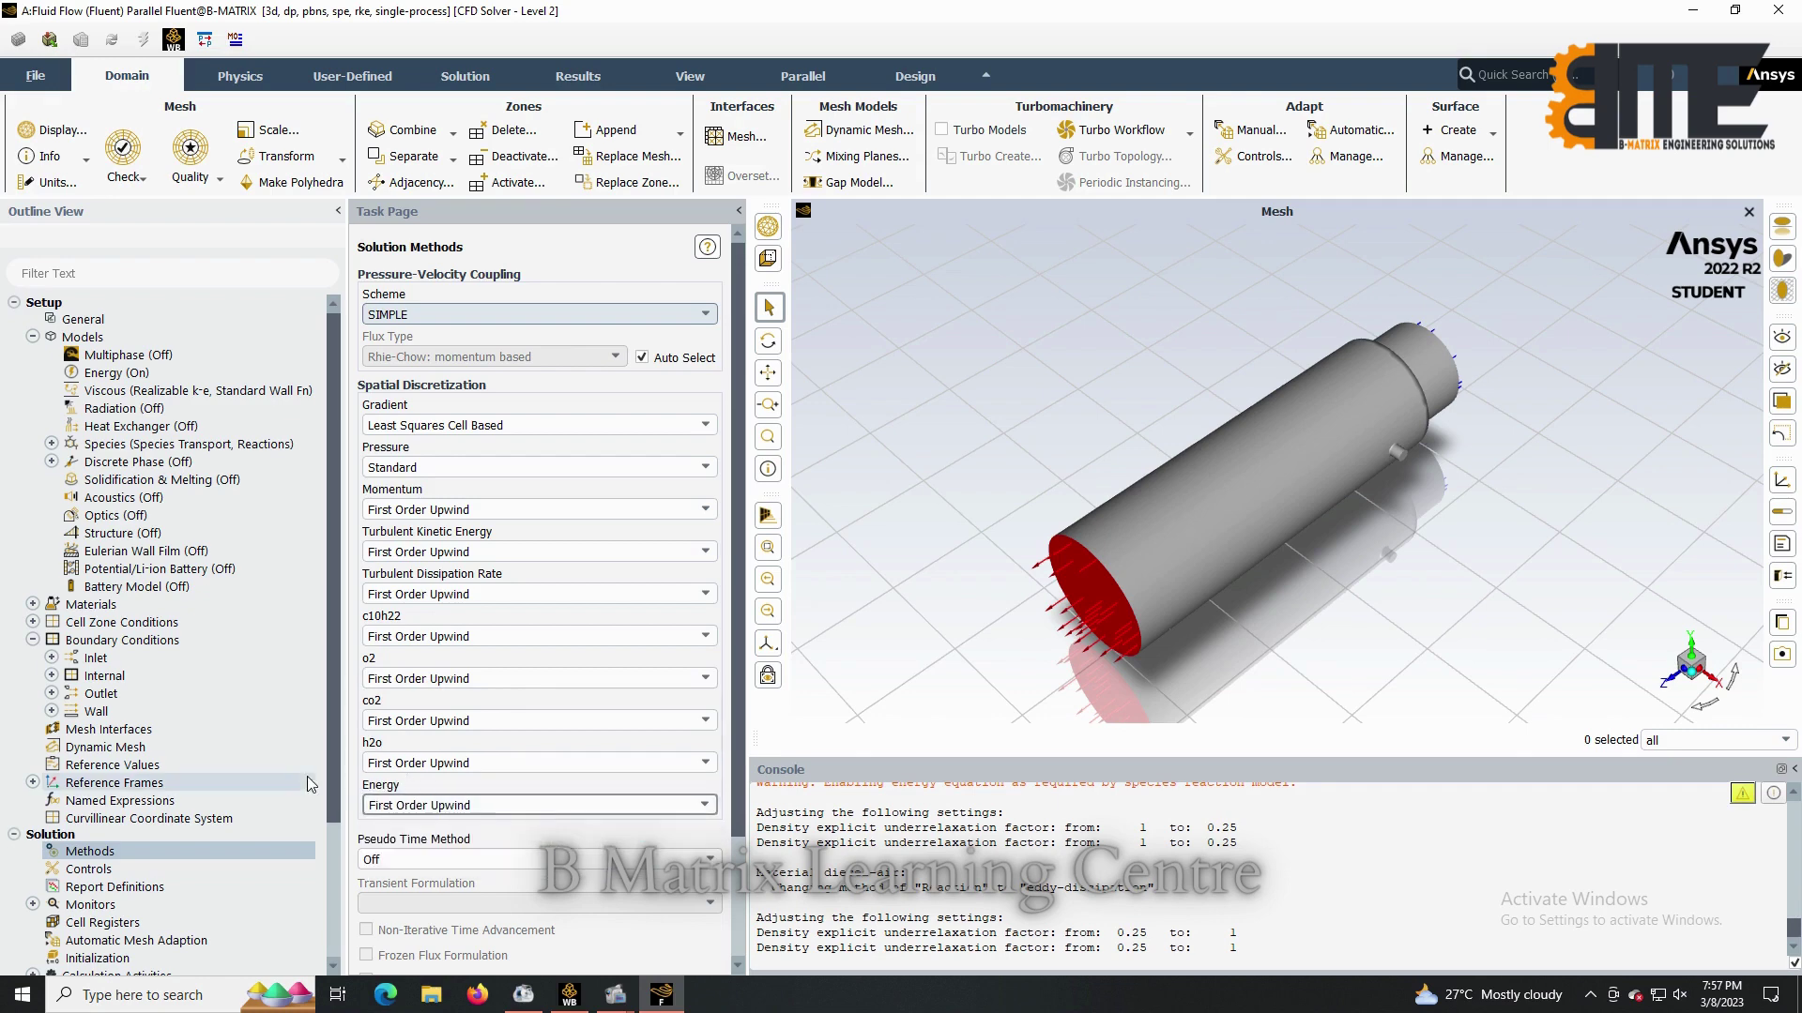
Initialize the solution with Hybrid Initialization.
scroll(246, 854, down, 3)
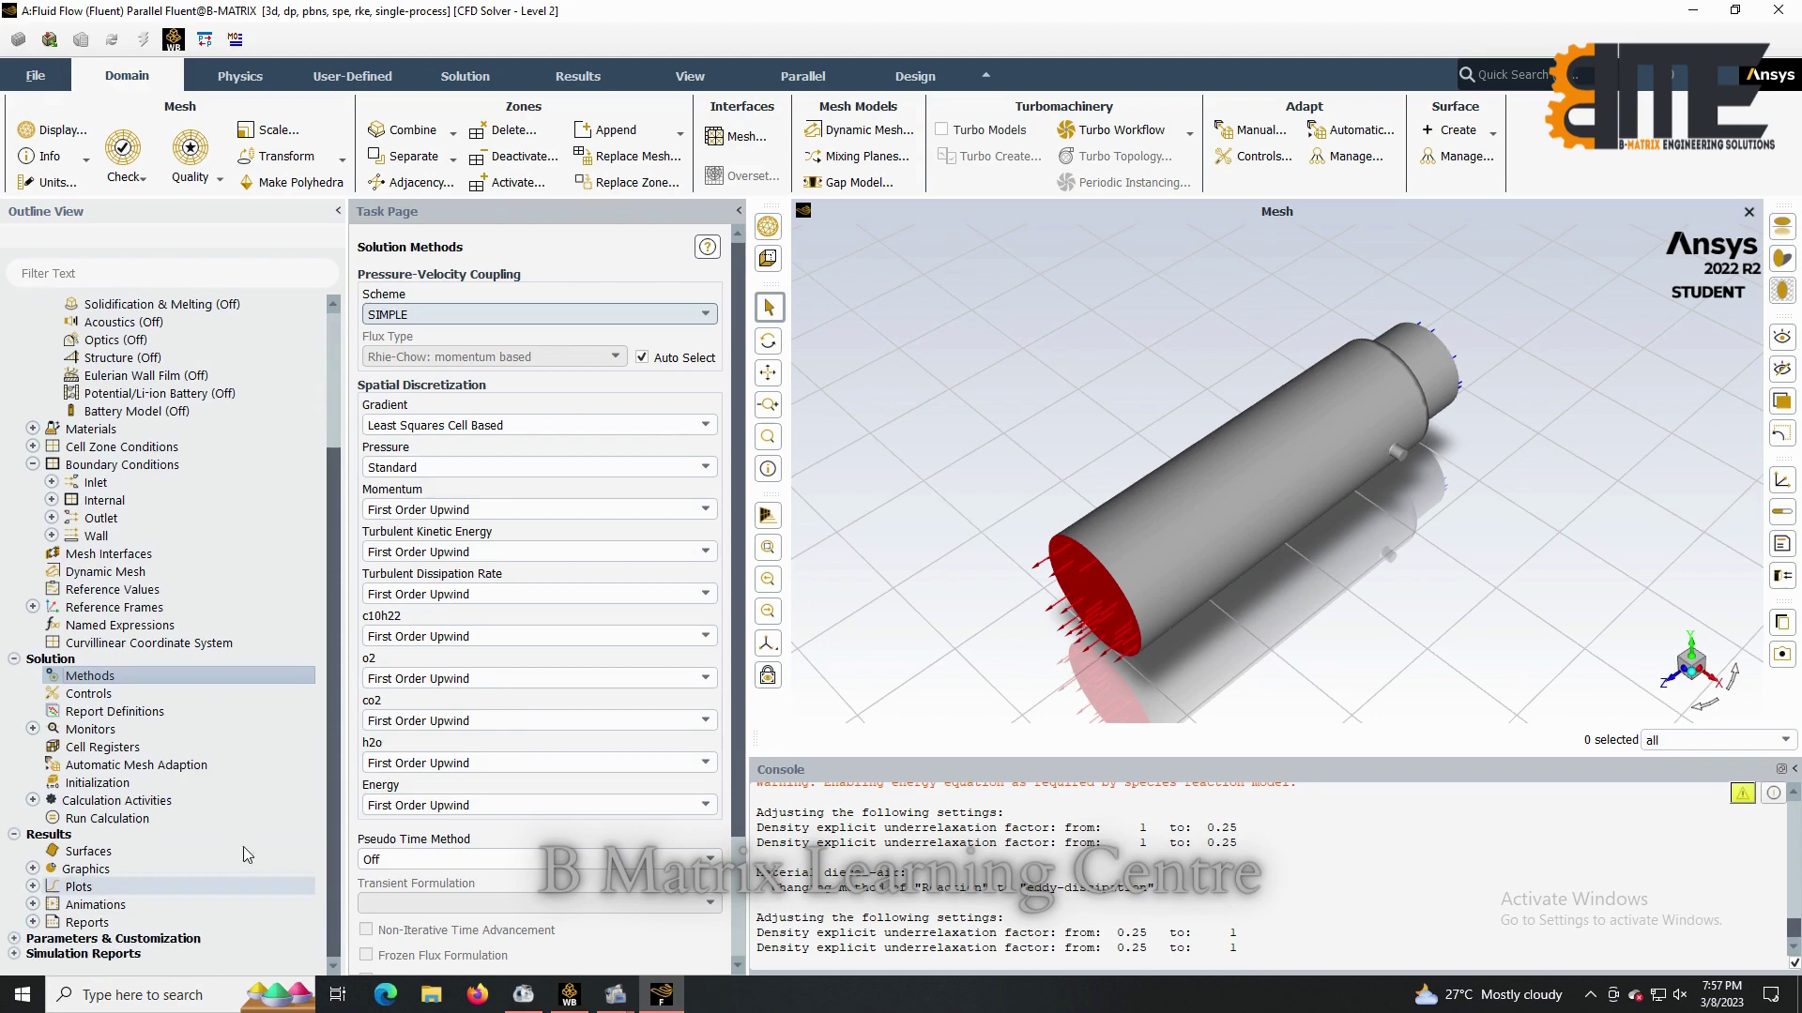
click(162, 784)
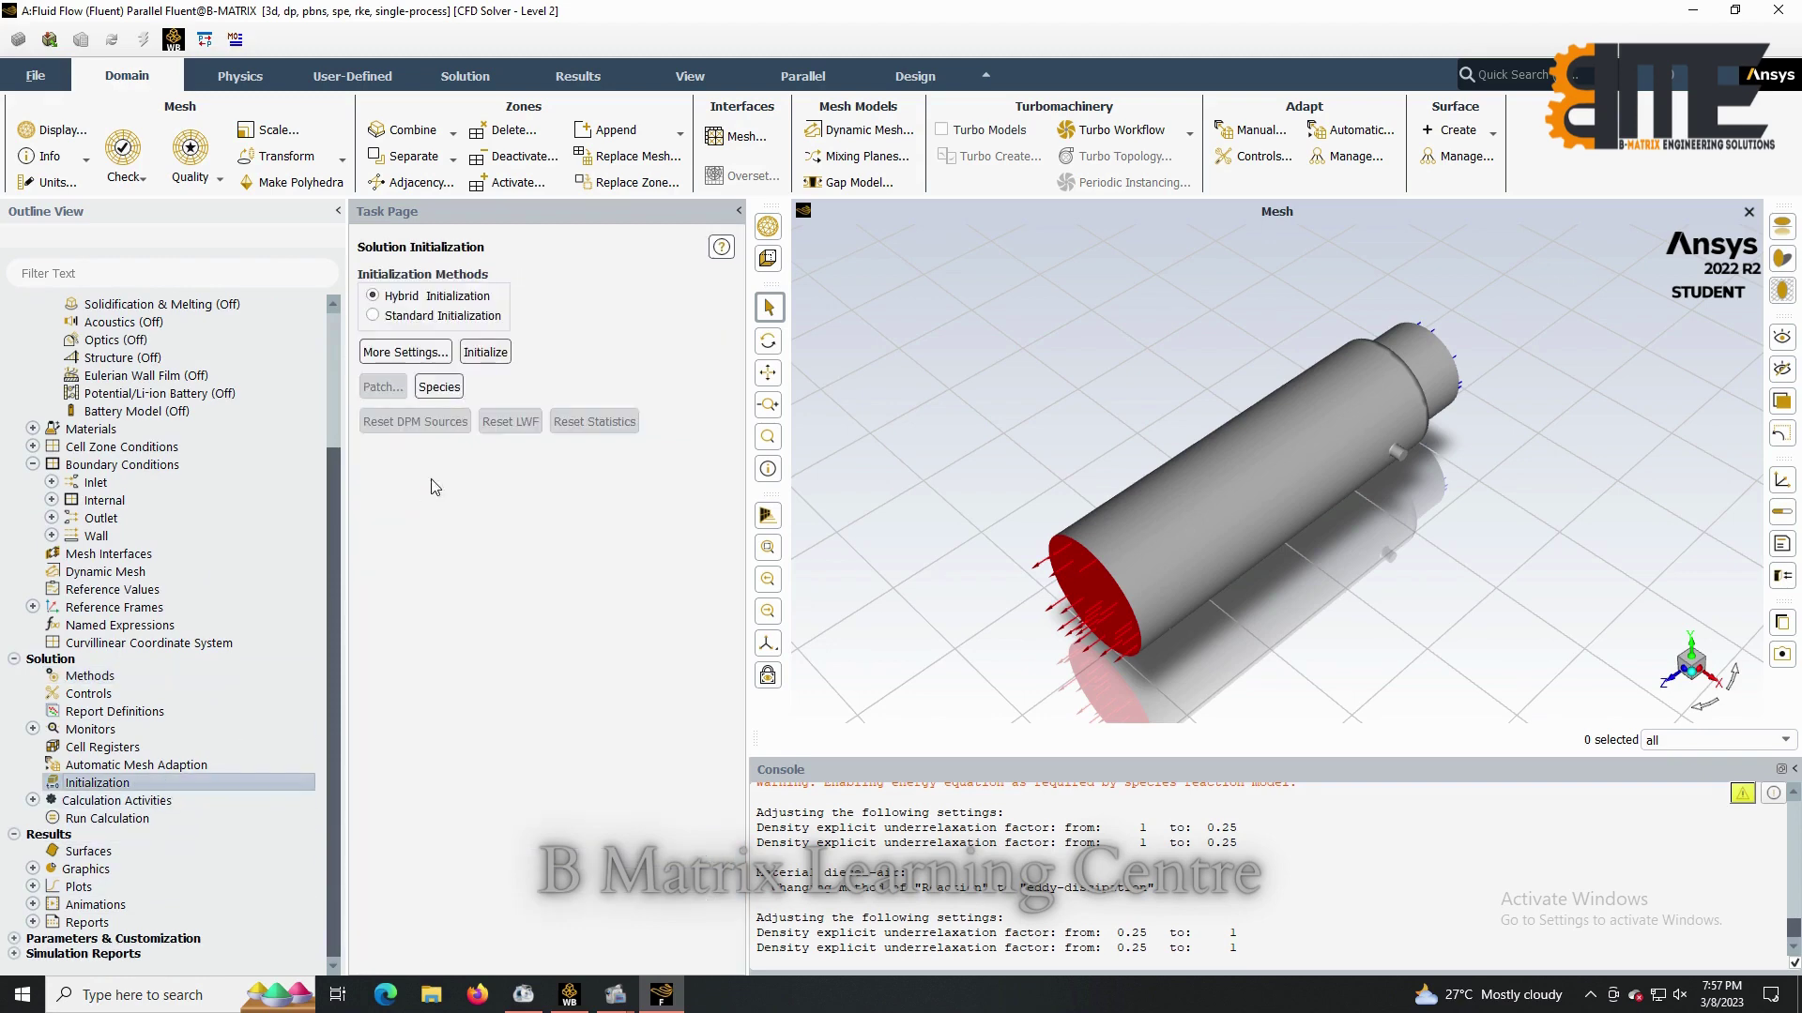
click(484, 351)
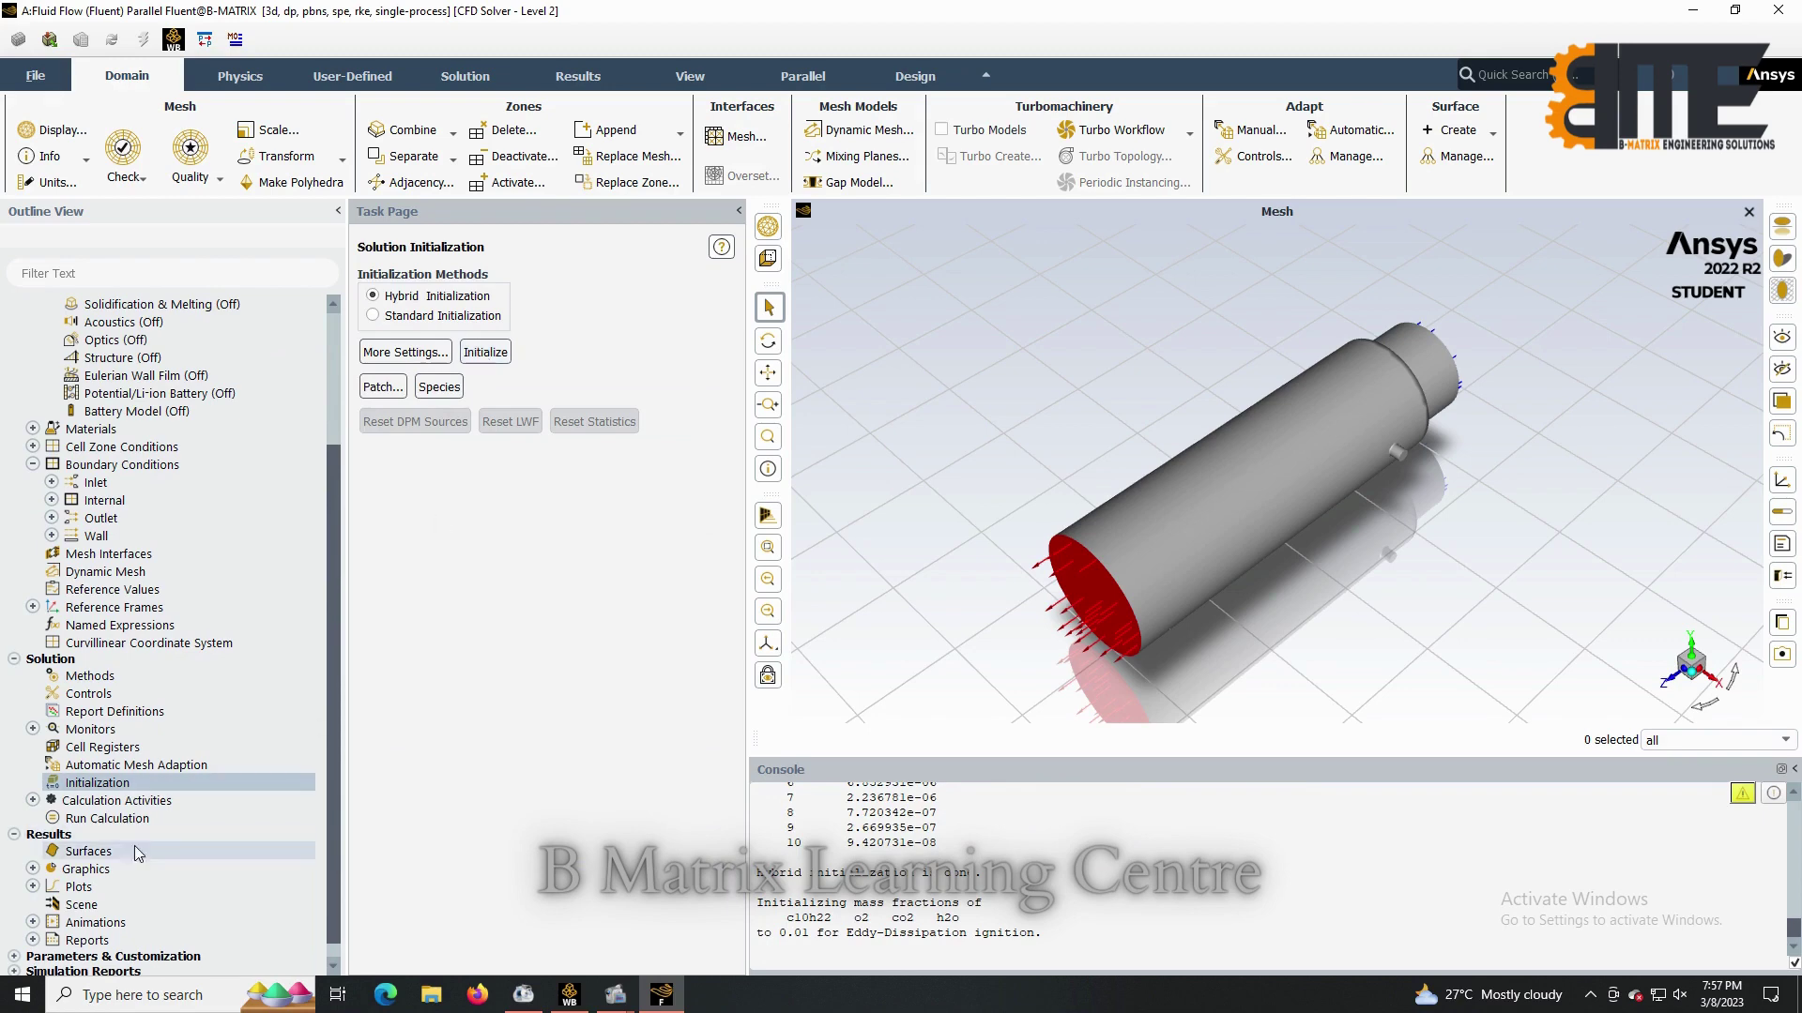
Set the number of iterations to 1000 and start the calculation.
click(122, 819)
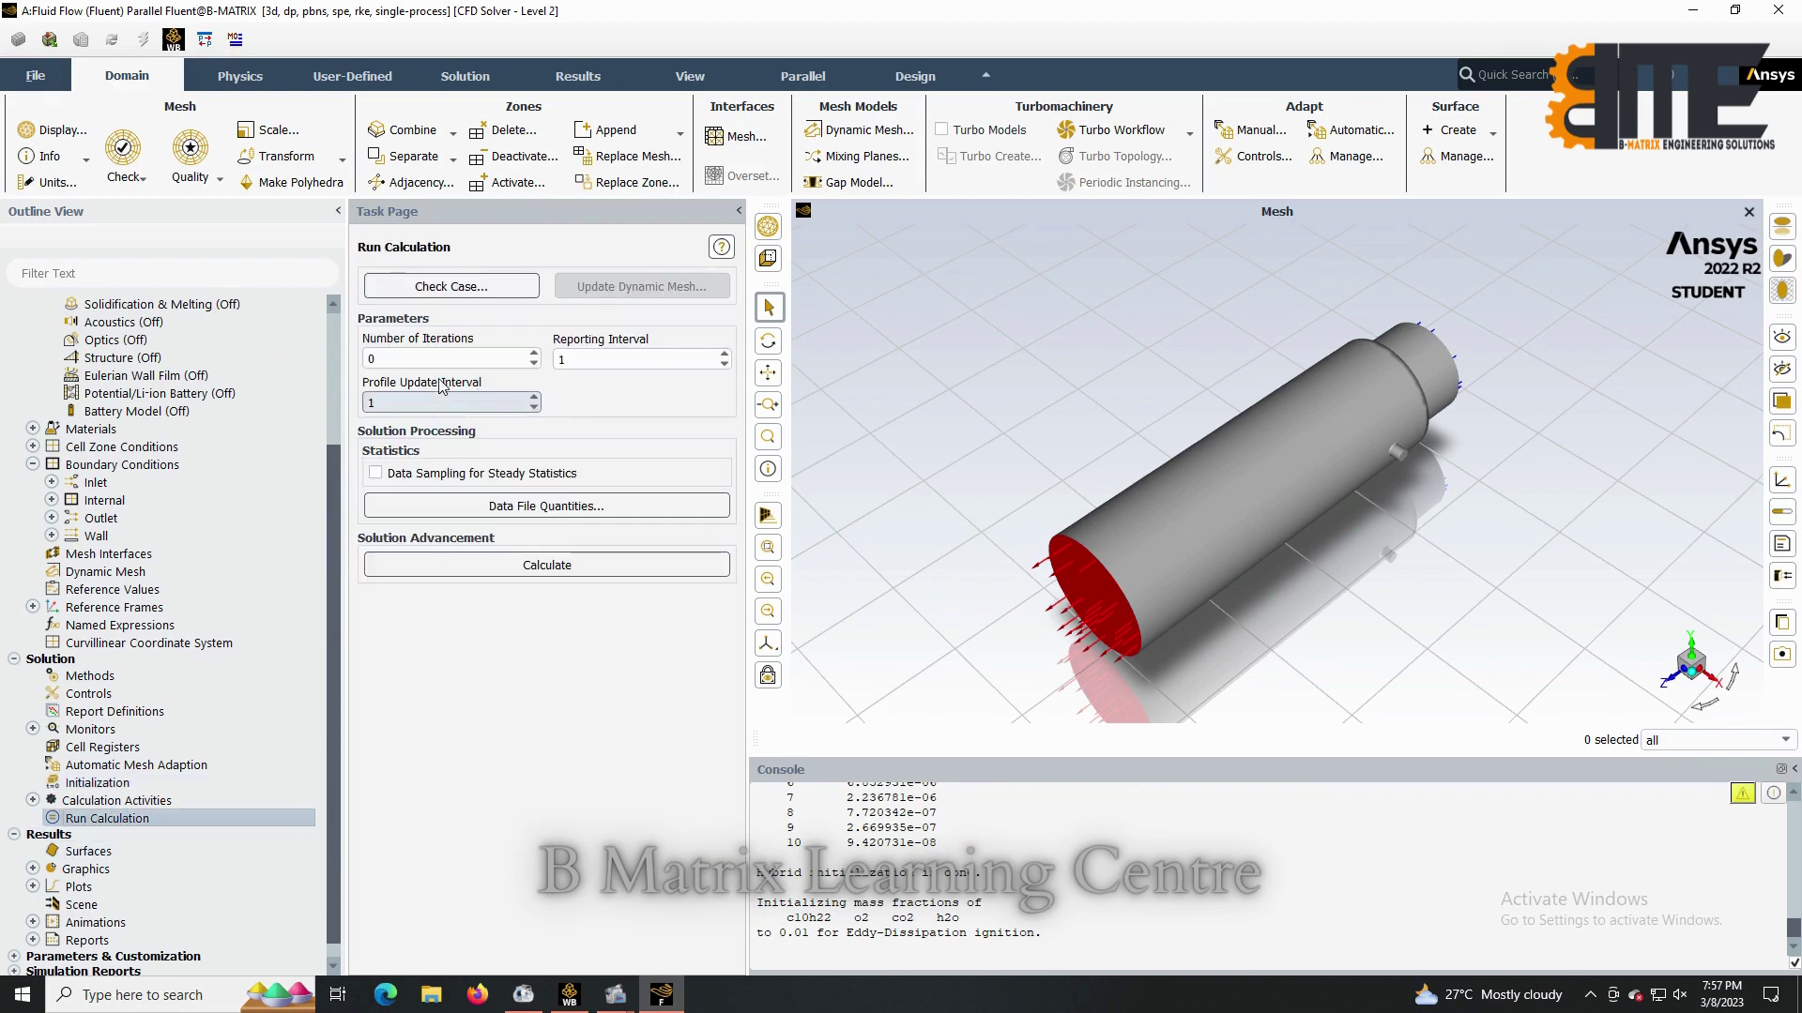
text(1000)
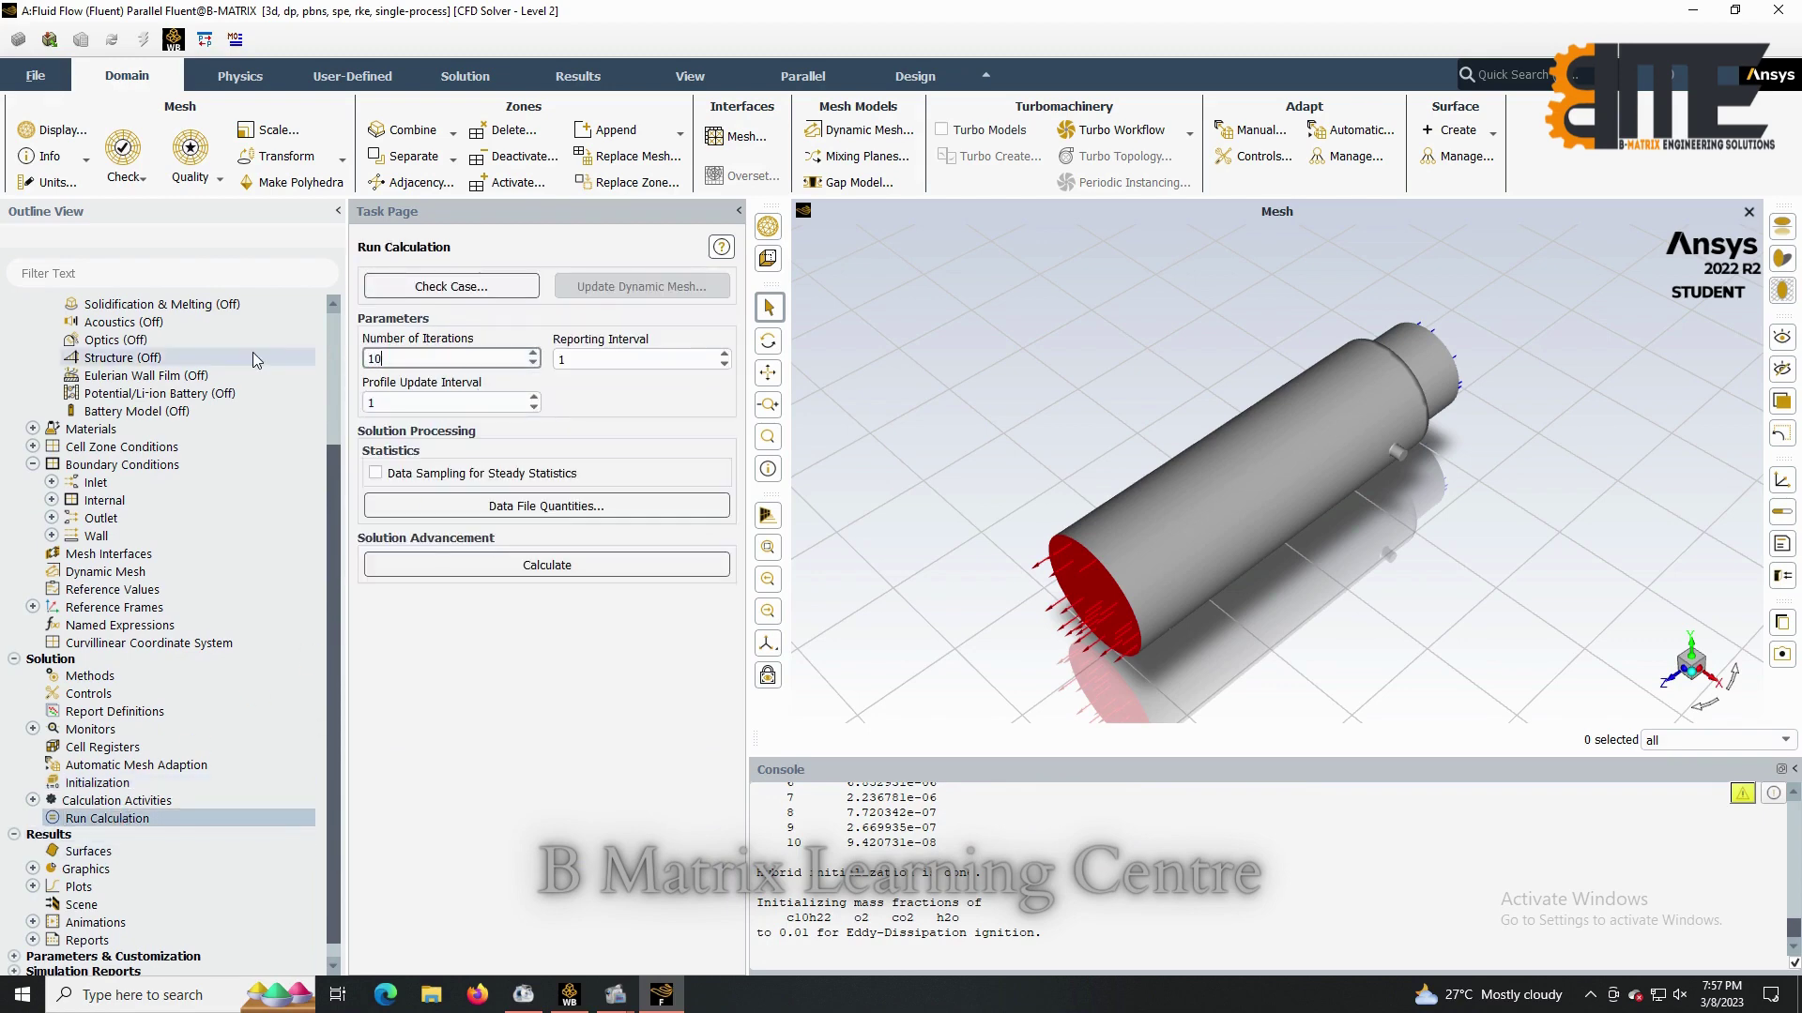
click(450, 567)
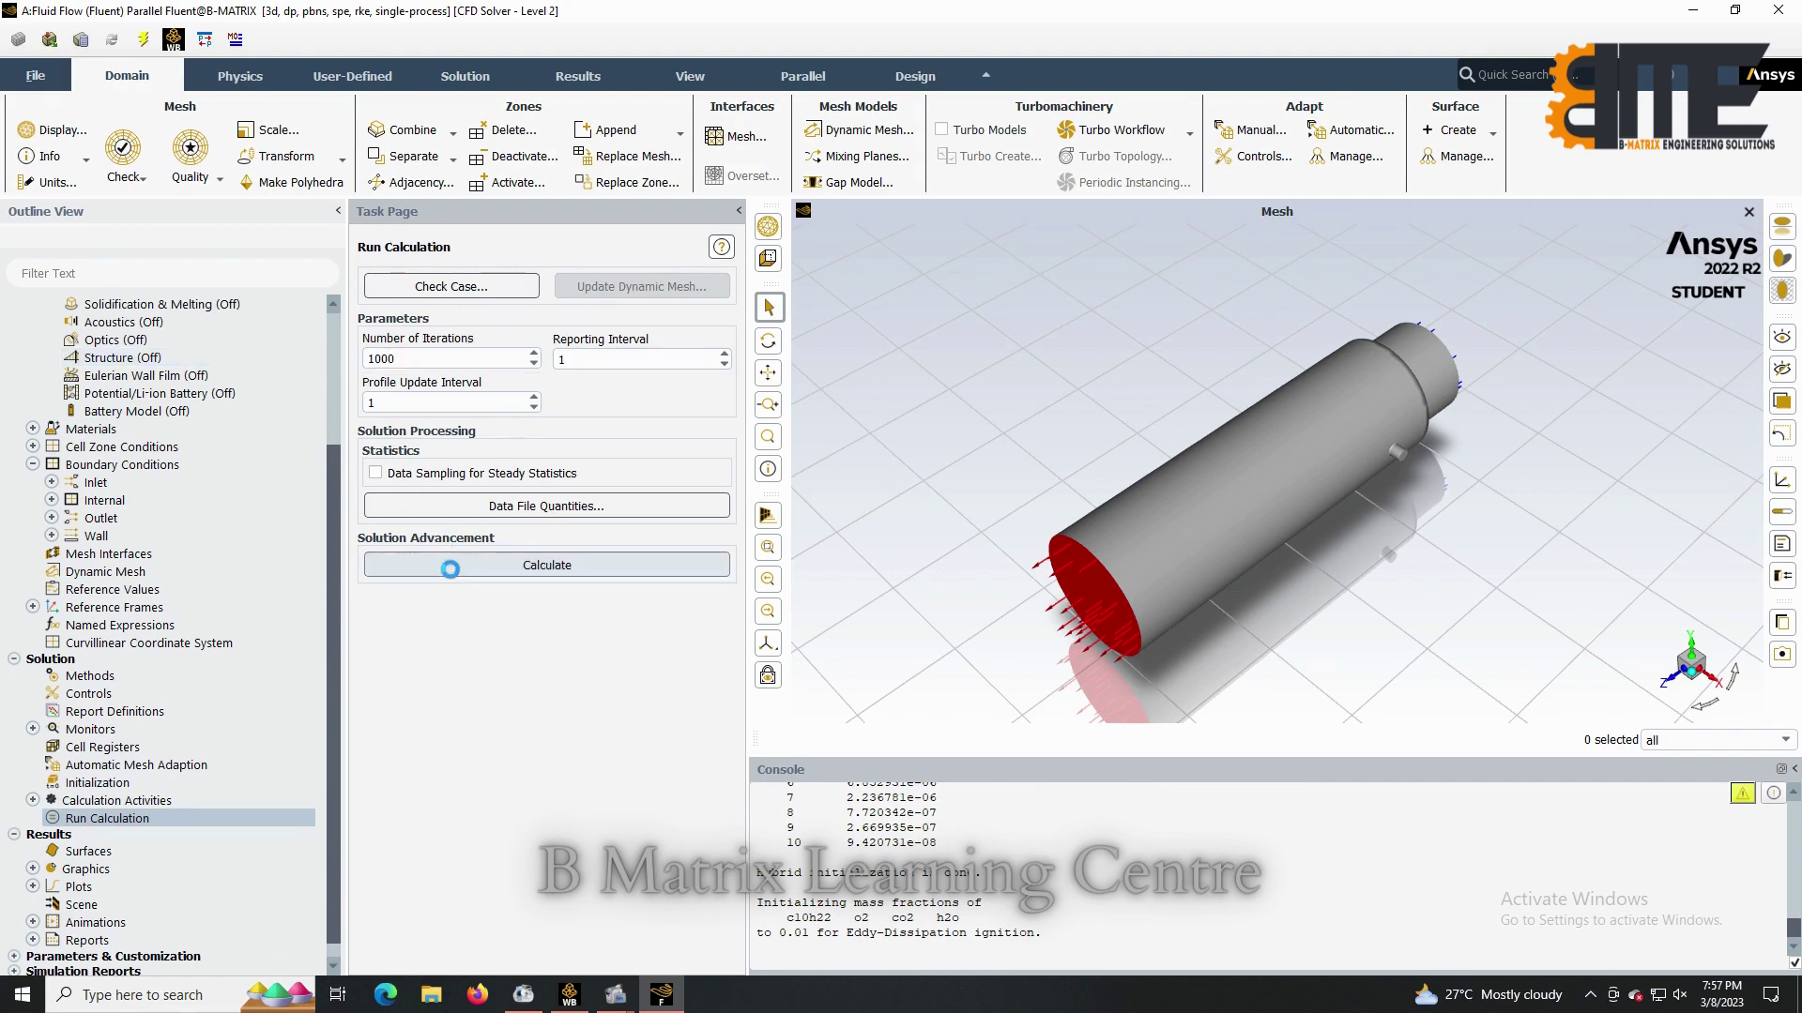